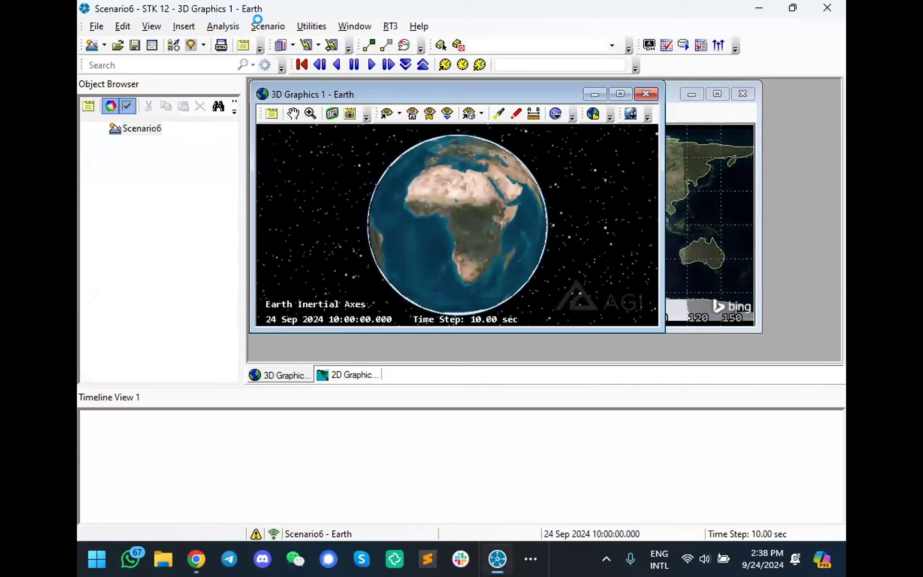
Step: Tile the 3D and 2D graphics windows vertically side by side and narrow the Object Browser
click(347, 21)
click(574, 127)
click(671, 126)
click(347, 27)
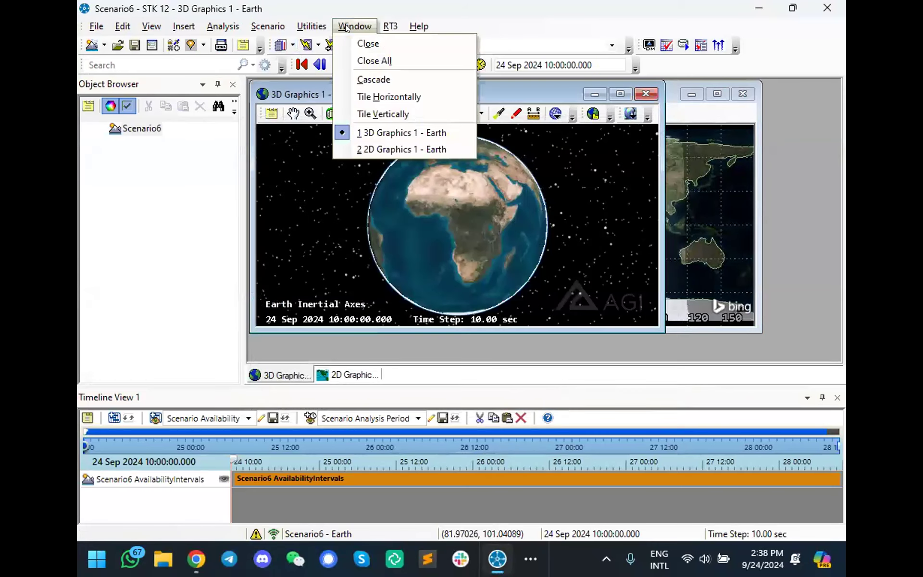
click(369, 96)
click(354, 26)
click(384, 113)
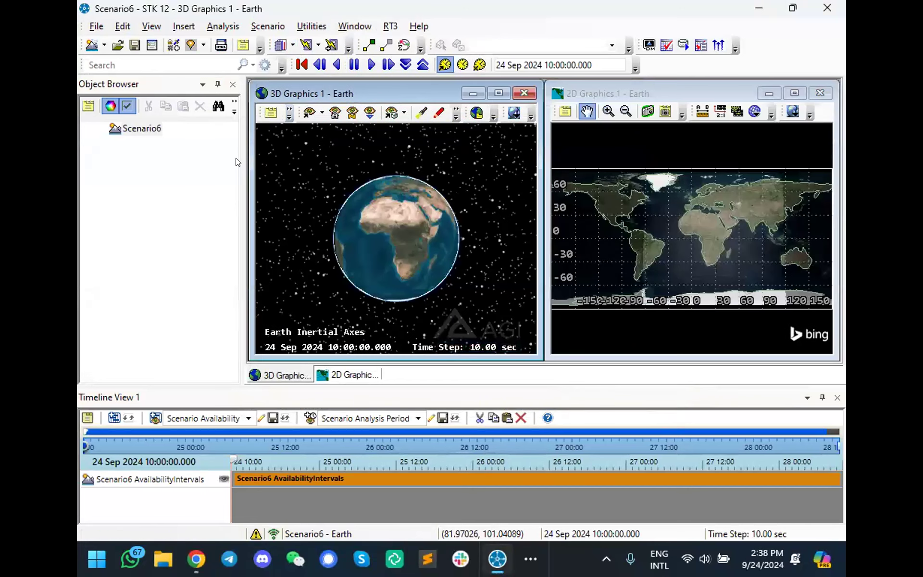
drag(240, 153, 207, 153)
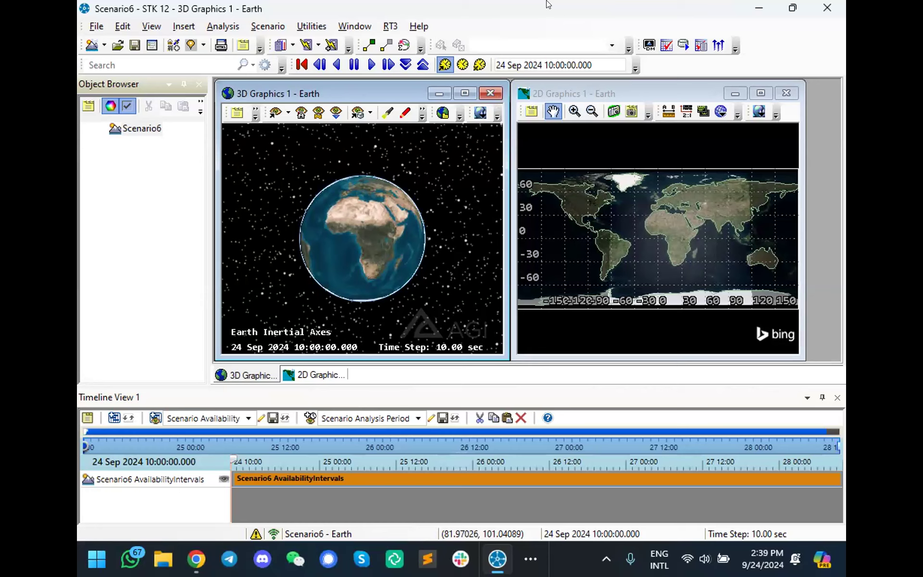
Step: Narrow the timeline's visible range to start at about 00:34 on 25 Sep and move the current time to about 04:50
click(228, 447)
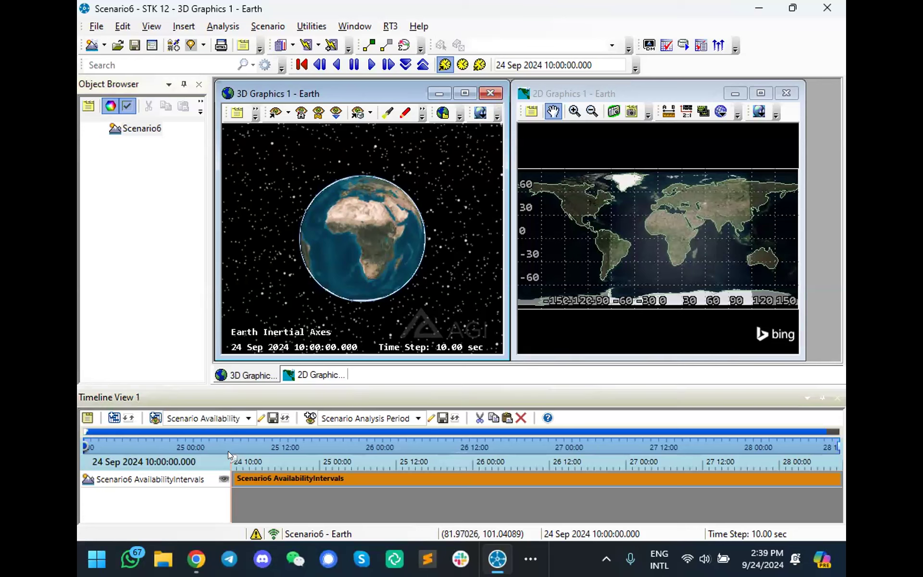
mouse_move(232, 451)
mouse_down()
mouse_move(365, 448)
mouse_move(403, 462)
mouse_move(509, 468)
mouse_move(633, 461)
mouse_move(707, 468)
mouse_move(836, 451)
mouse_move(345, 451)
mouse_up()
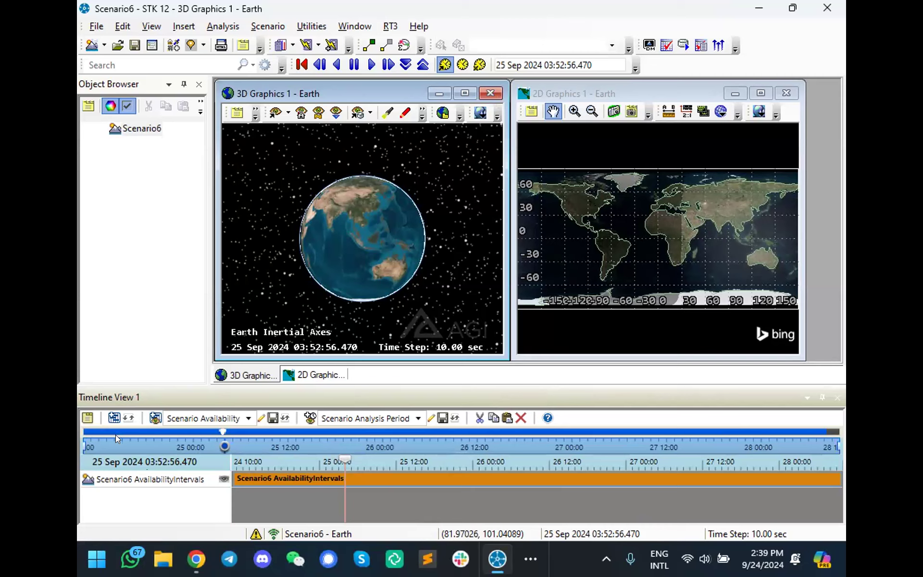
drag(83, 441, 198, 441)
drag(836, 443, 272, 443)
mouse_move(444, 458)
mouse_down()
mouse_move(334, 459)
mouse_move(715, 461)
mouse_move(287, 438)
mouse_move(507, 436)
mouse_up()
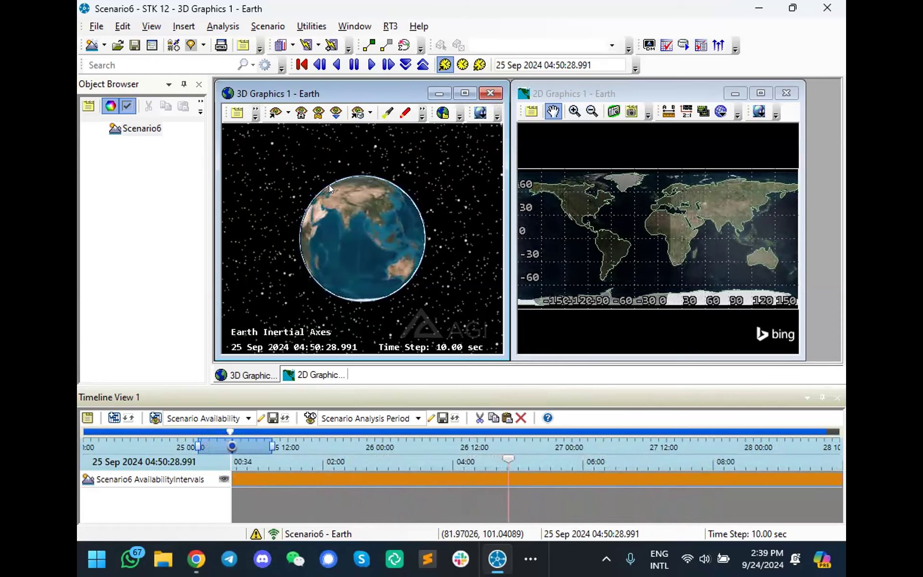
click(348, 26)
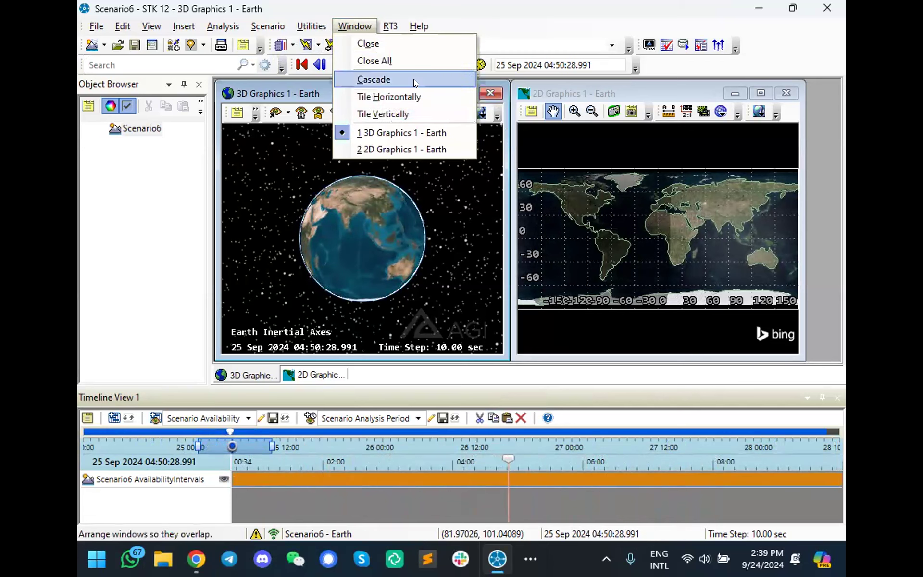
click(377, 4)
click(150, 25)
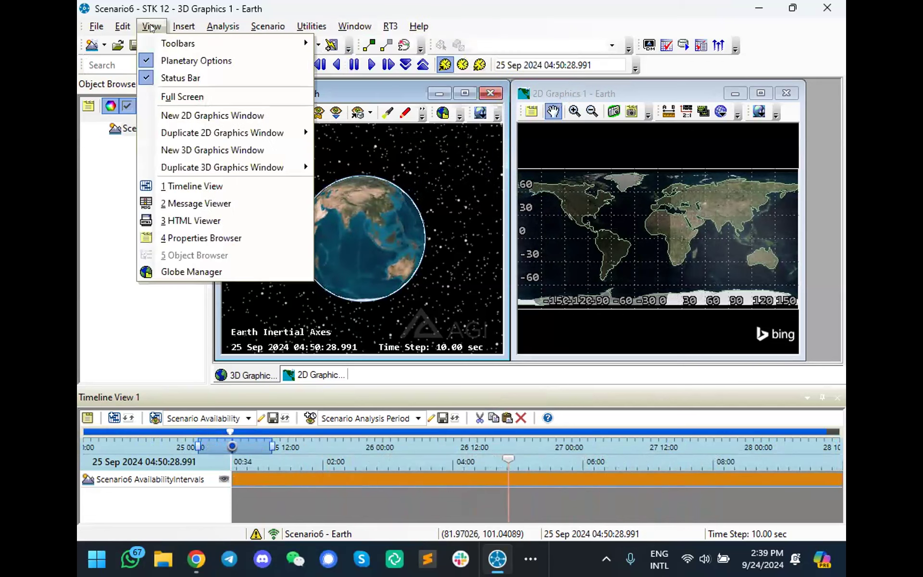
click(236, 148)
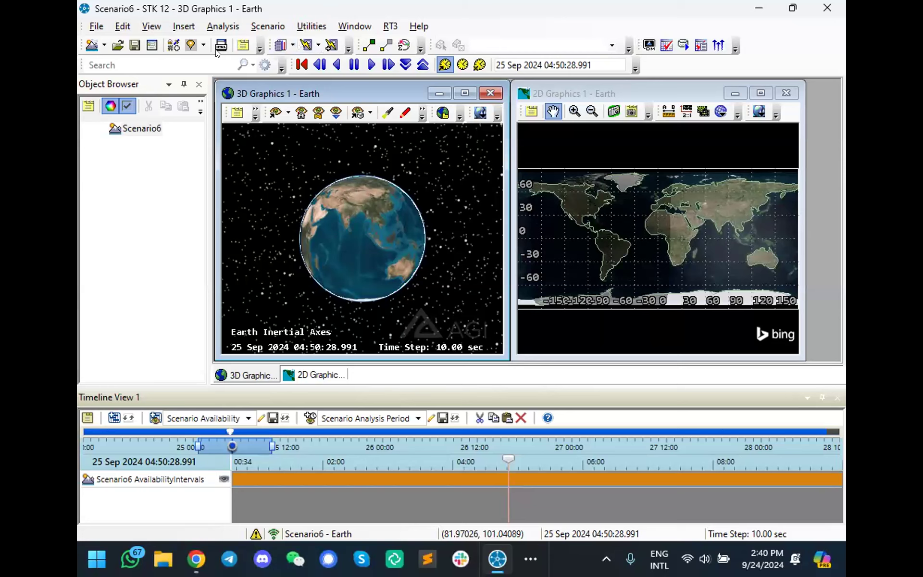
Step: Start inserting a satellite around Earth using the Orbit Wizard method
click(174, 46)
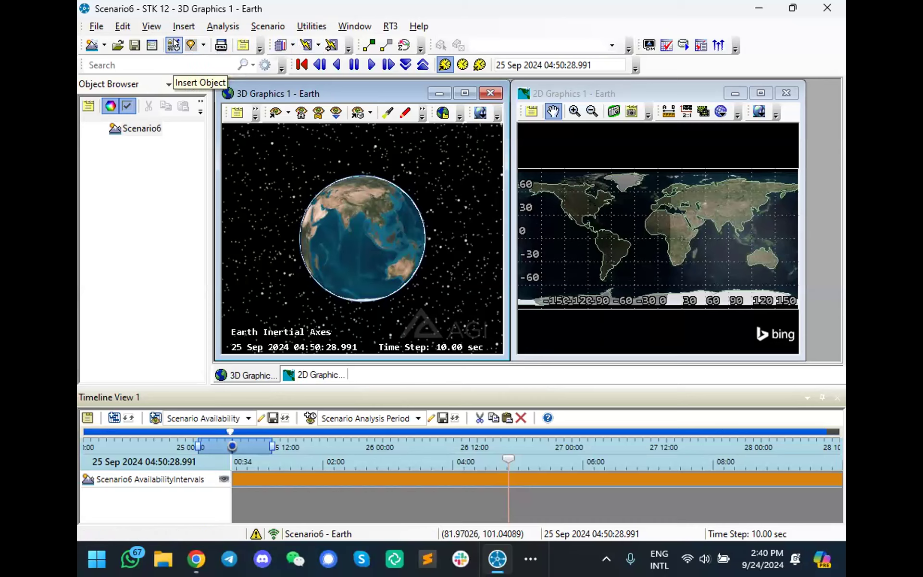
click(174, 45)
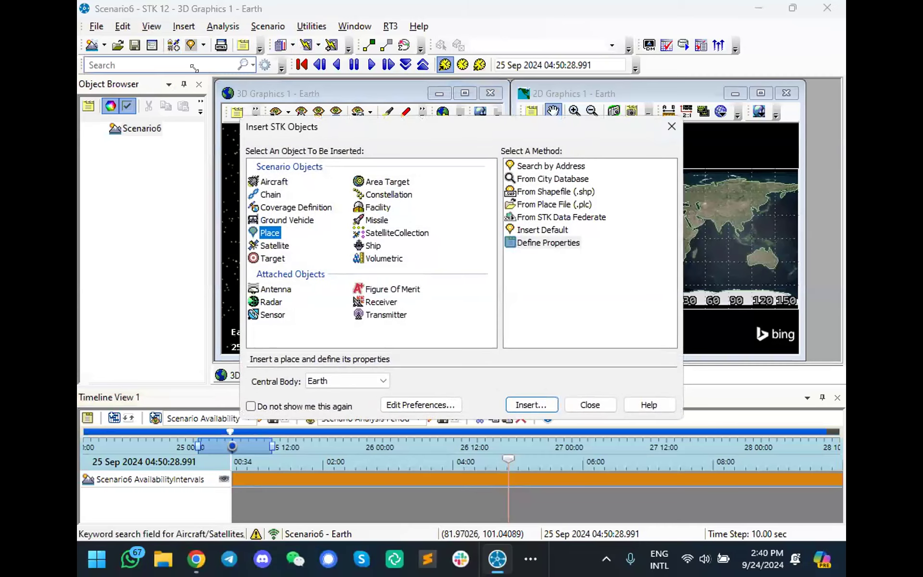
drag(354, 122, 357, 122)
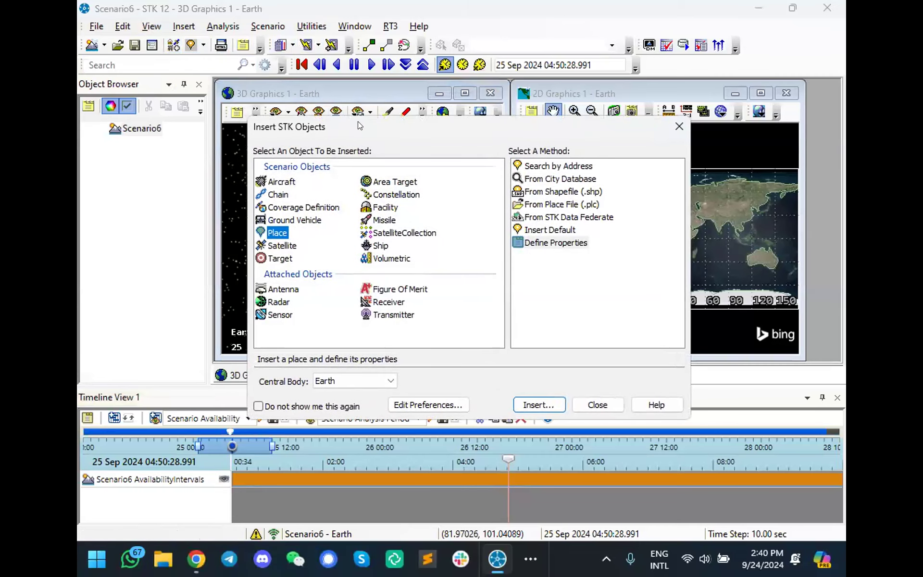
click(295, 246)
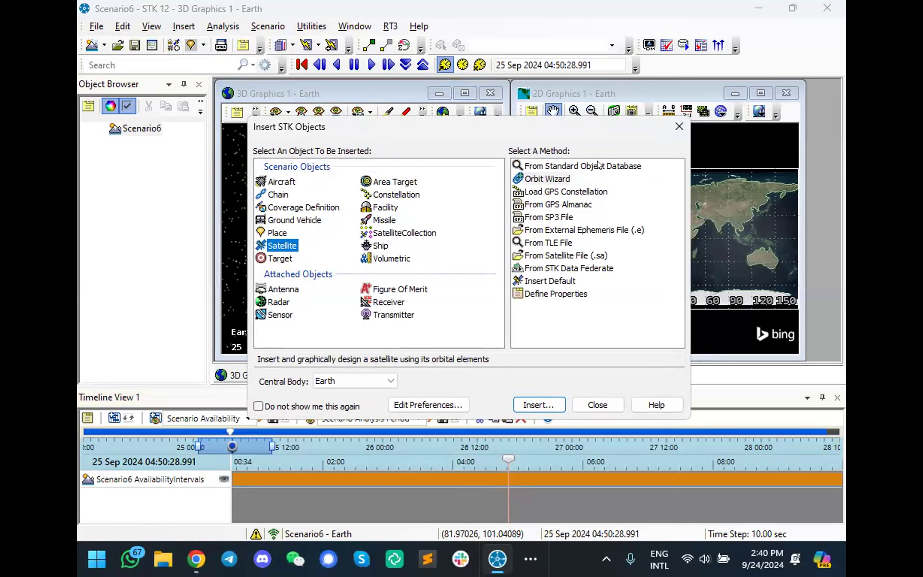
click(561, 178)
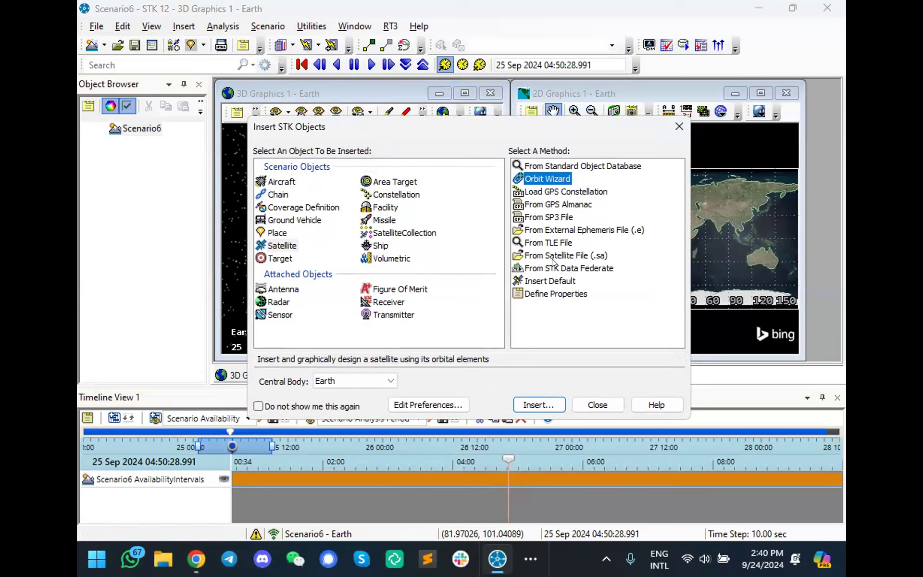
click(540, 404)
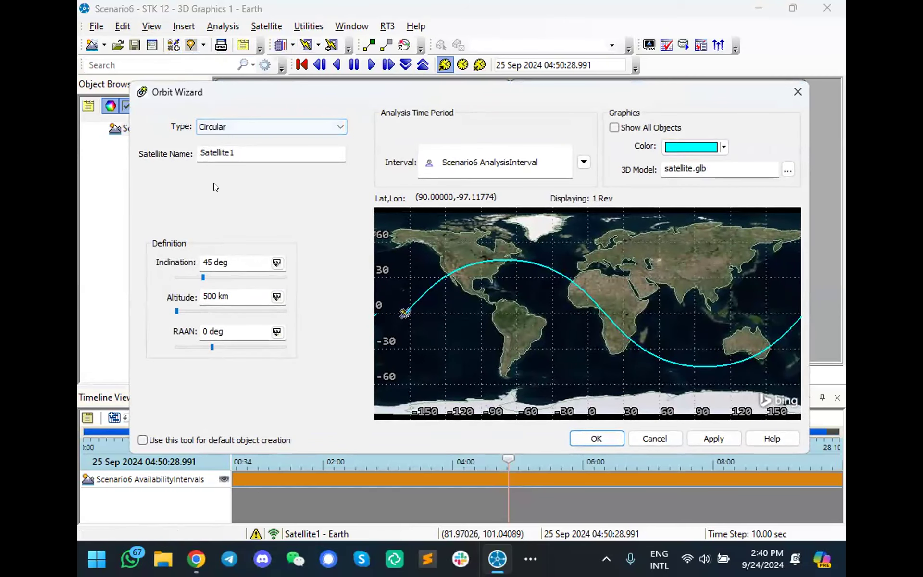
Step: Set the circular orbit's inclination to 90 deg
drag(202, 276, 220, 277)
click(221, 262)
text(90)
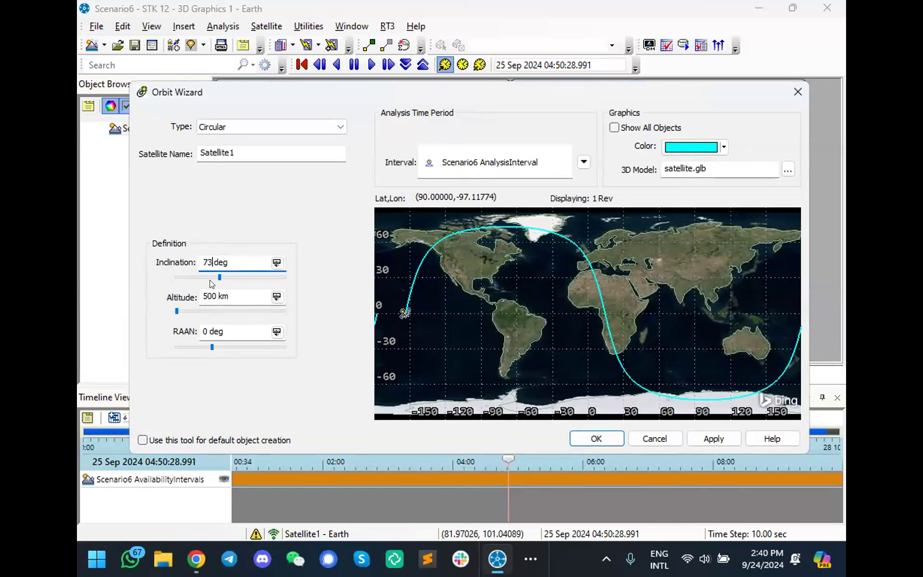
key(Return)
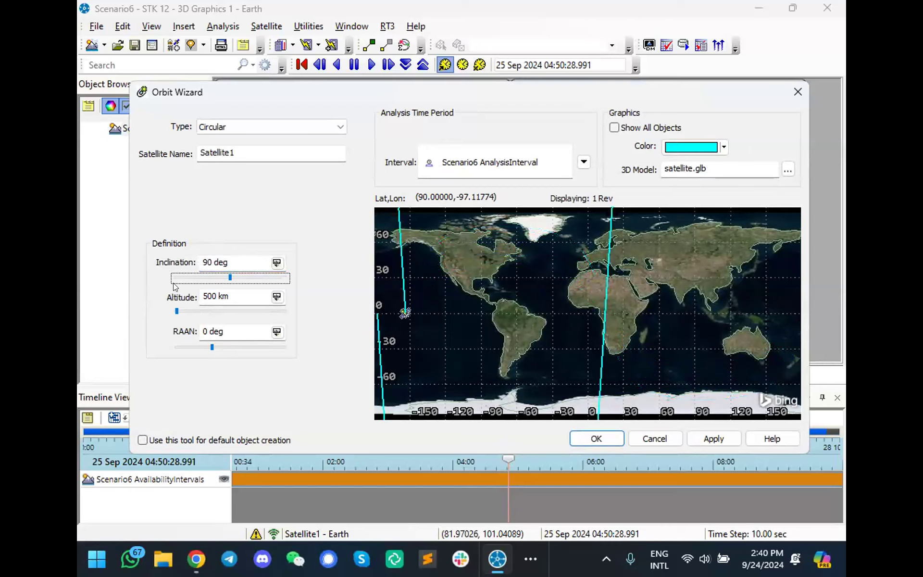
Step: Set the orbit's RAAN to 139 deg, create the satellite and close the object insertion dialog
click(206, 296)
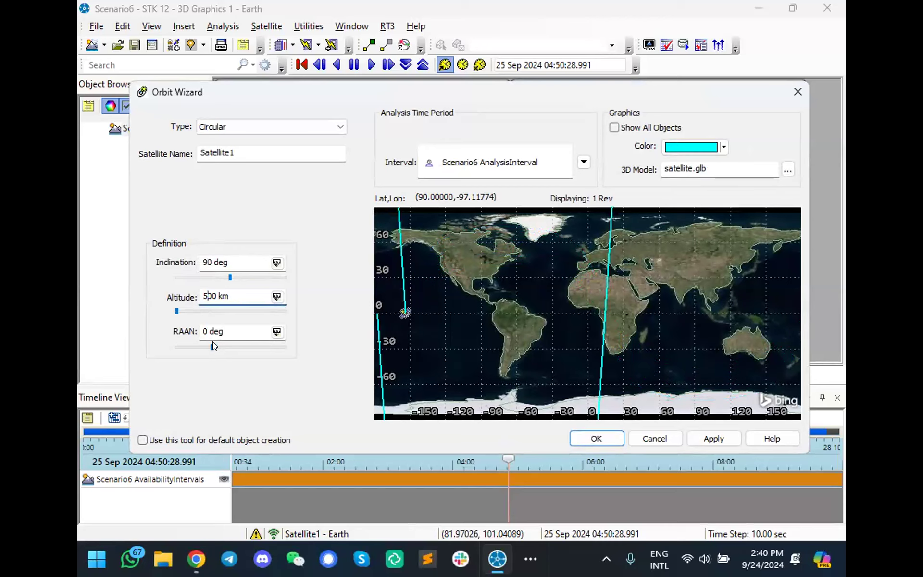
click(212, 346)
mouse_move(233, 346)
mouse_down()
mouse_move(240, 346)
mouse_move(217, 346)
mouse_move(237, 345)
mouse_up()
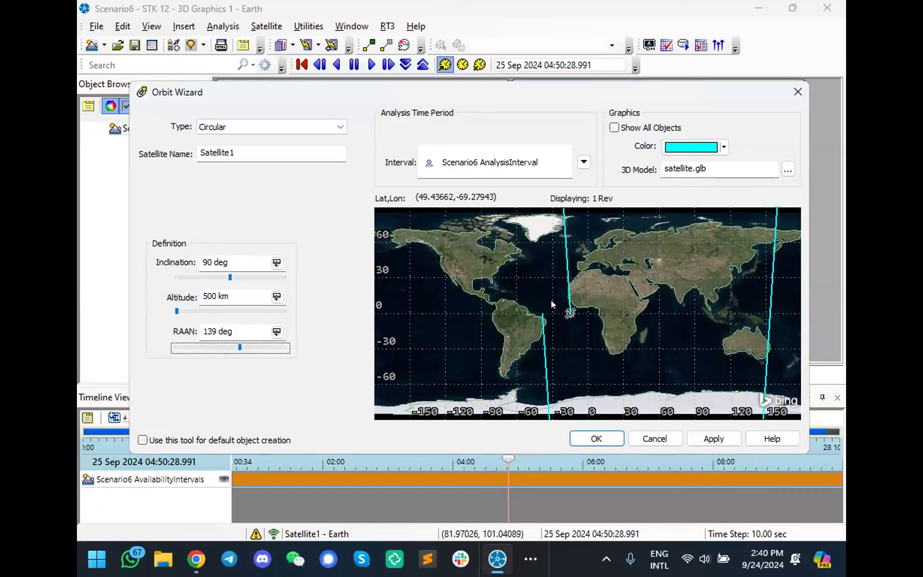
click(596, 438)
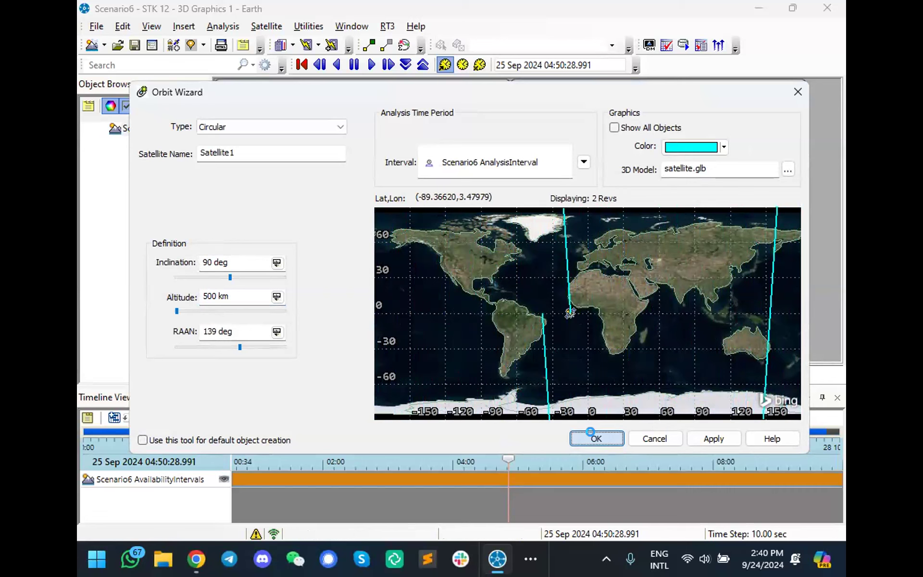
click(679, 126)
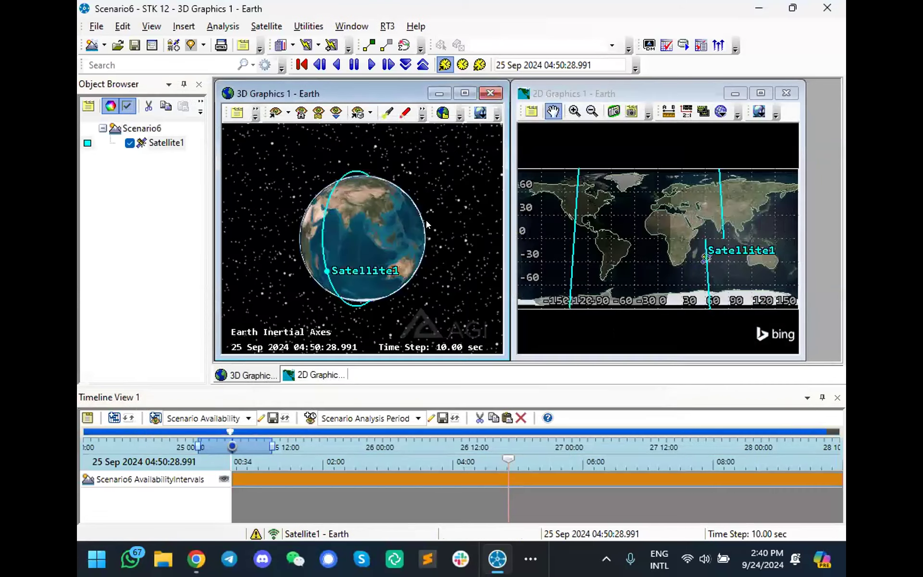
Step: Move the current time back to about 03:46 on 25 Sep and briefly play the satellite's motion
drag(422, 215, 407, 220)
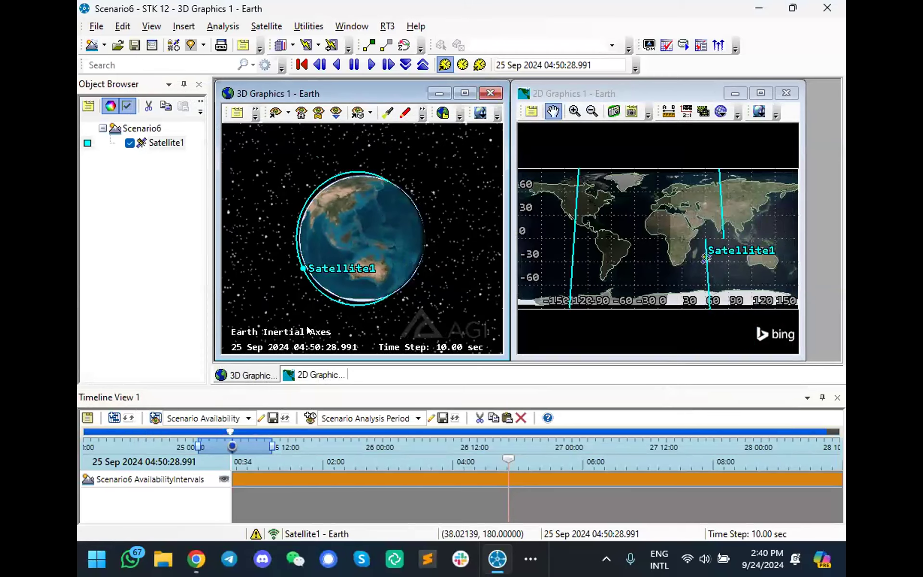
mouse_move(509, 459)
mouse_down()
mouse_move(415, 463)
mouse_move(503, 457)
mouse_up()
drag(382, 459, 437, 448)
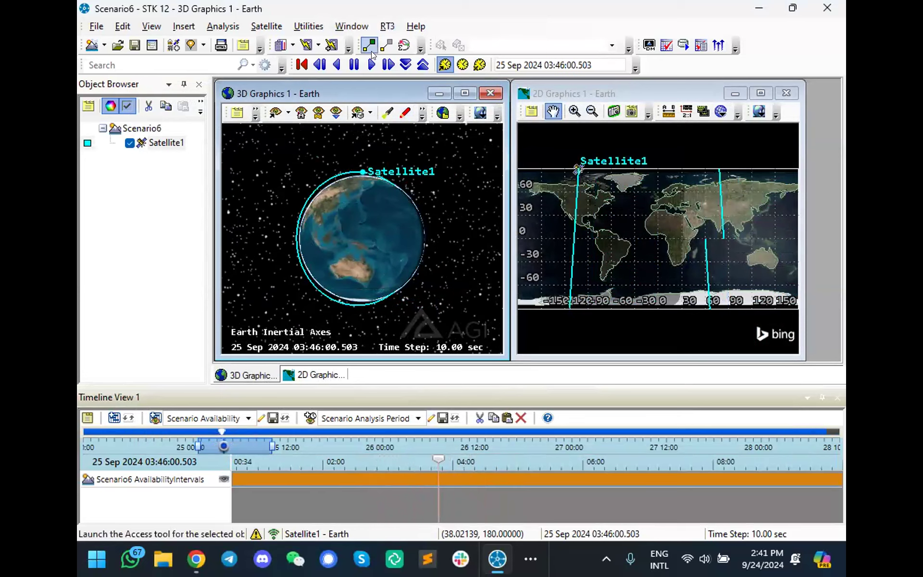
click(362, 65)
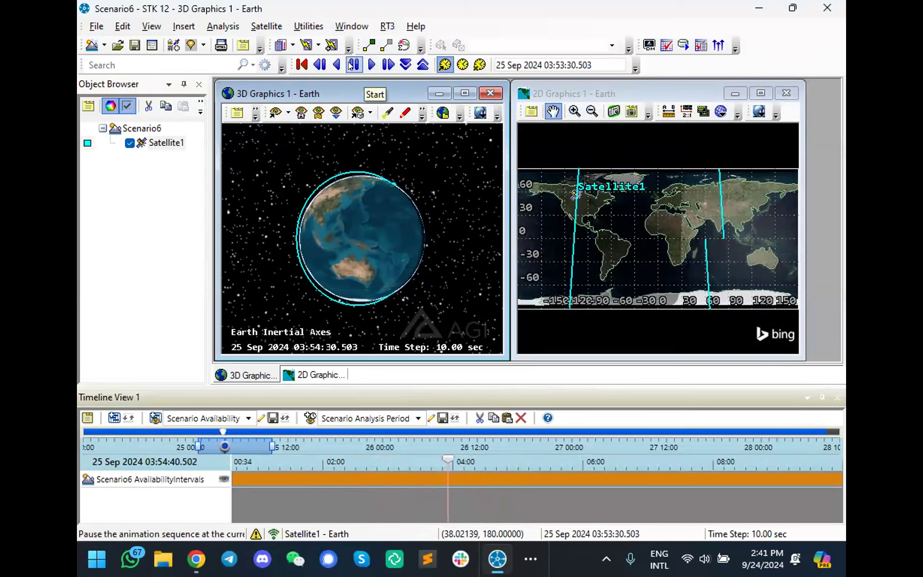
click(354, 64)
Step: Play the scenario animation and set its time step to 60 sec
click(371, 65)
click(421, 66)
click(420, 65)
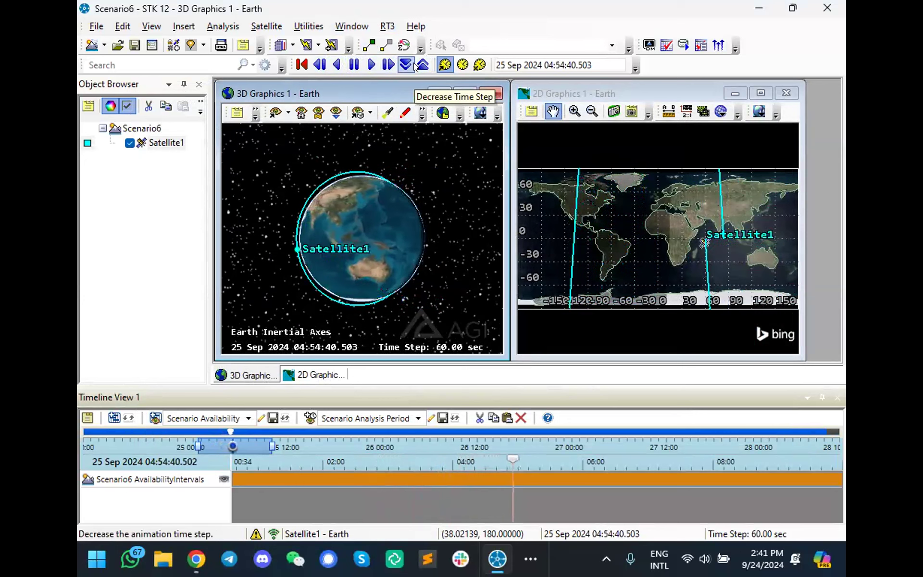
click(414, 65)
click(413, 65)
click(422, 65)
click(421, 65)
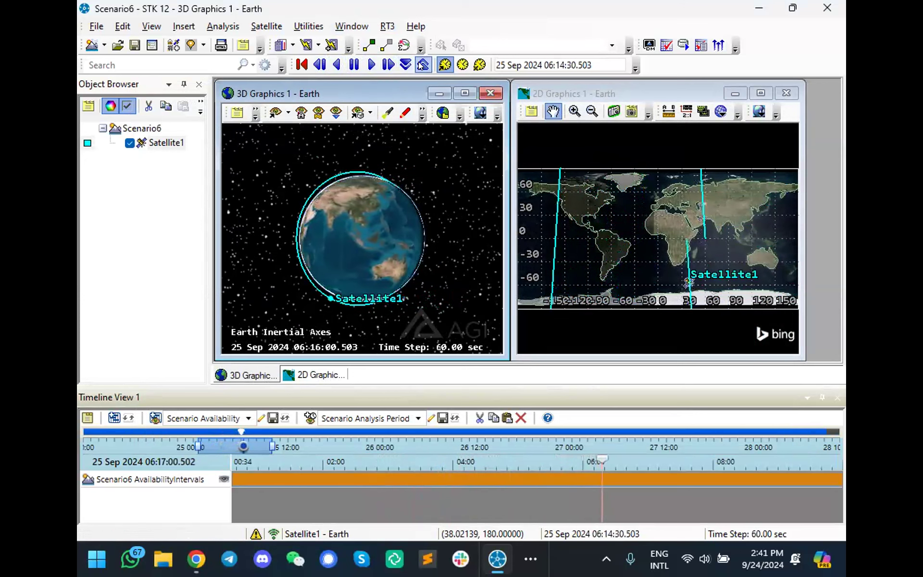
Step: Reset the animation to the scenario start and expand the timeline's visible range to the full analysis period
click(301, 64)
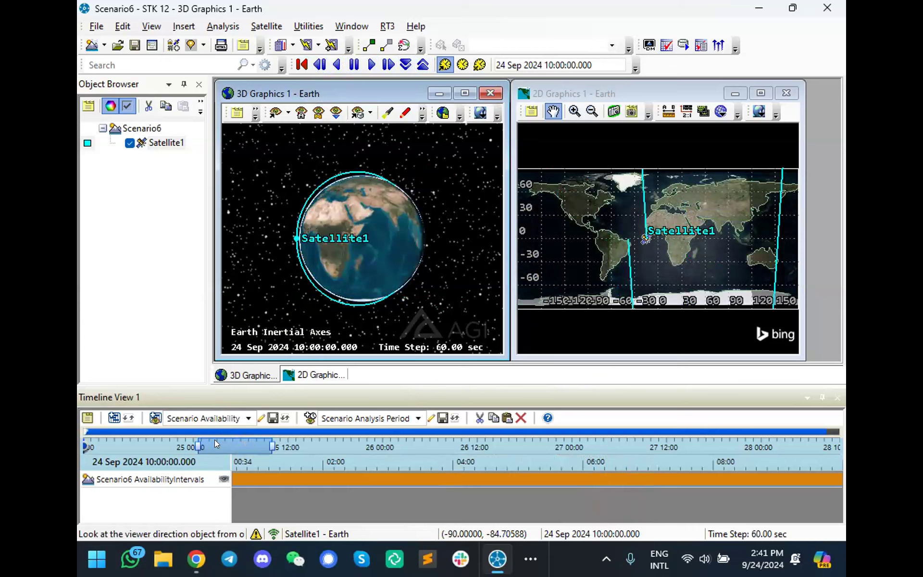
drag(191, 441, 82, 447)
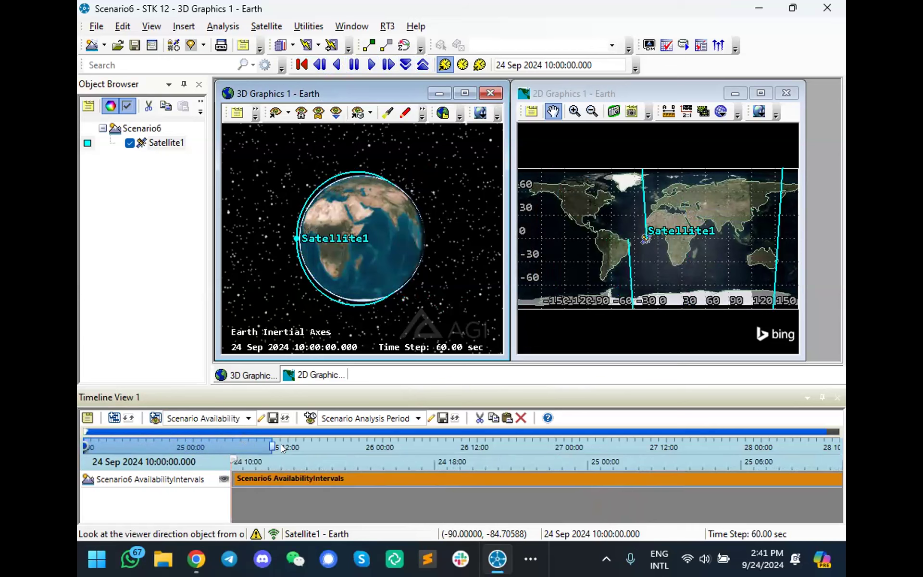
drag(264, 441, 839, 442)
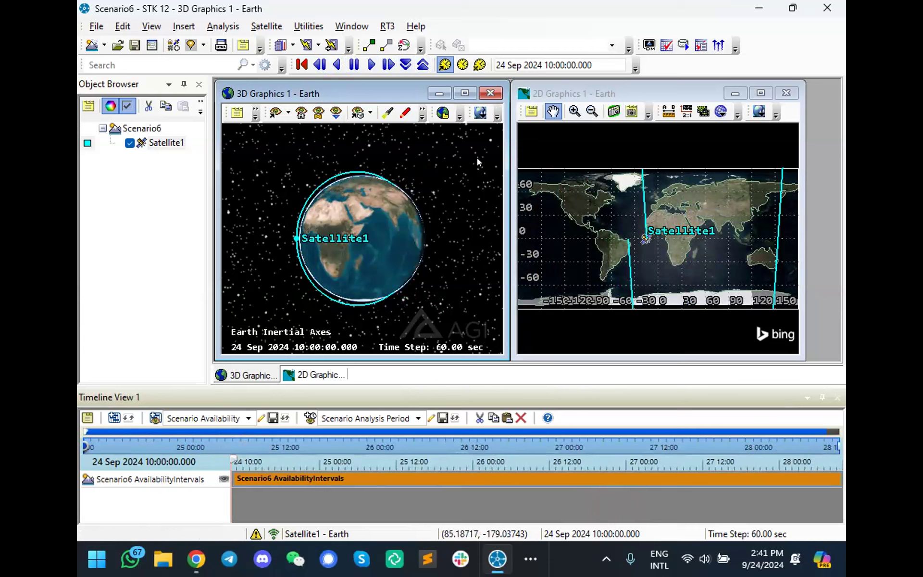
Step: Tile the graphics windows horizontally, and return to the vertical tiling so they fill the workspace
scroll(382, 223, up, 1)
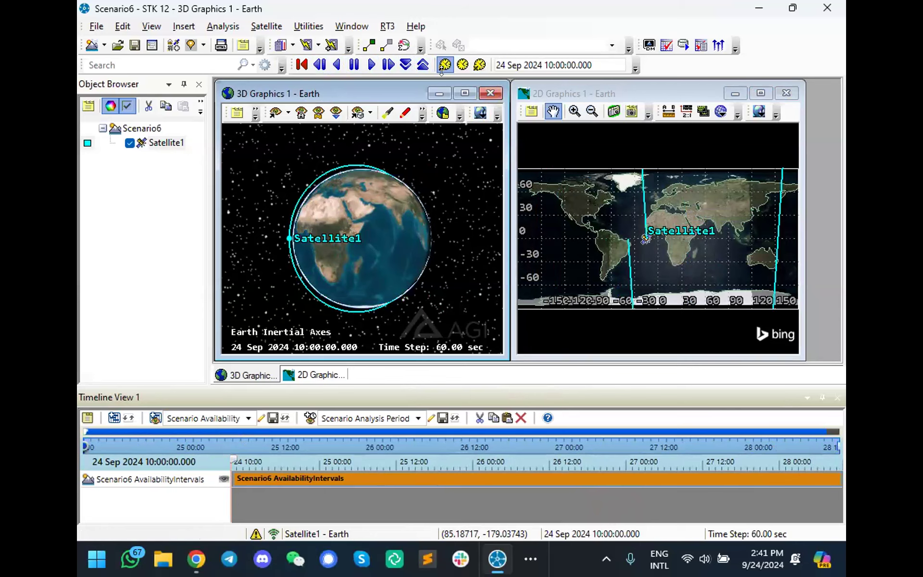
click(338, 24)
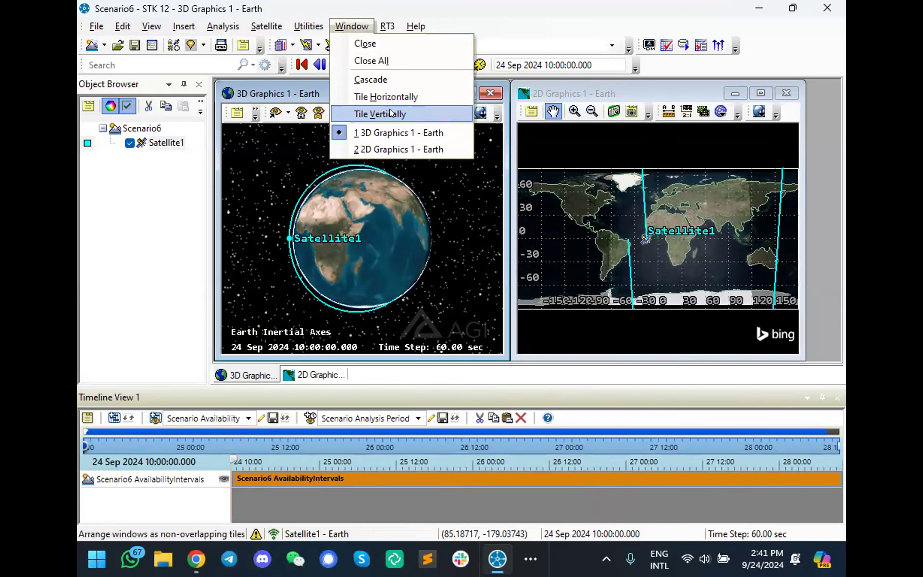
click(399, 97)
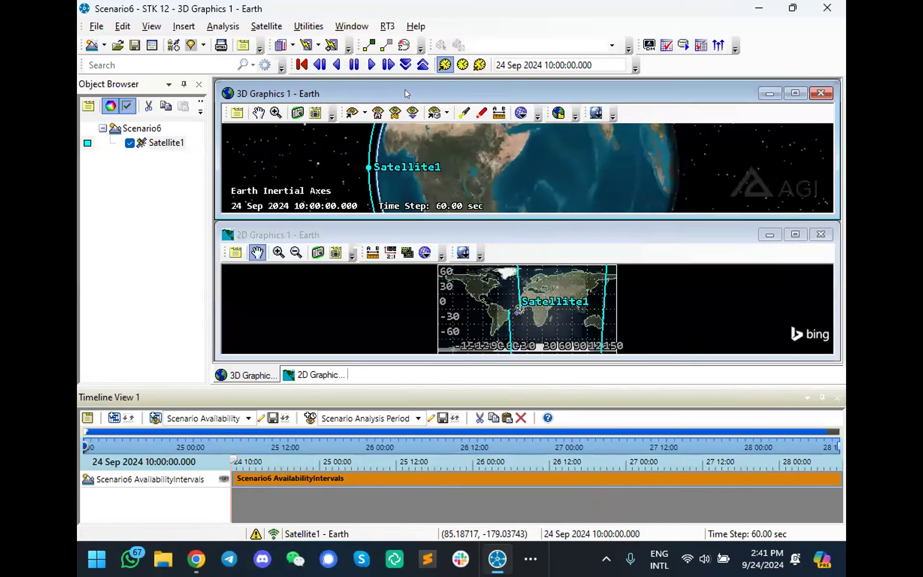
click(344, 25)
click(368, 115)
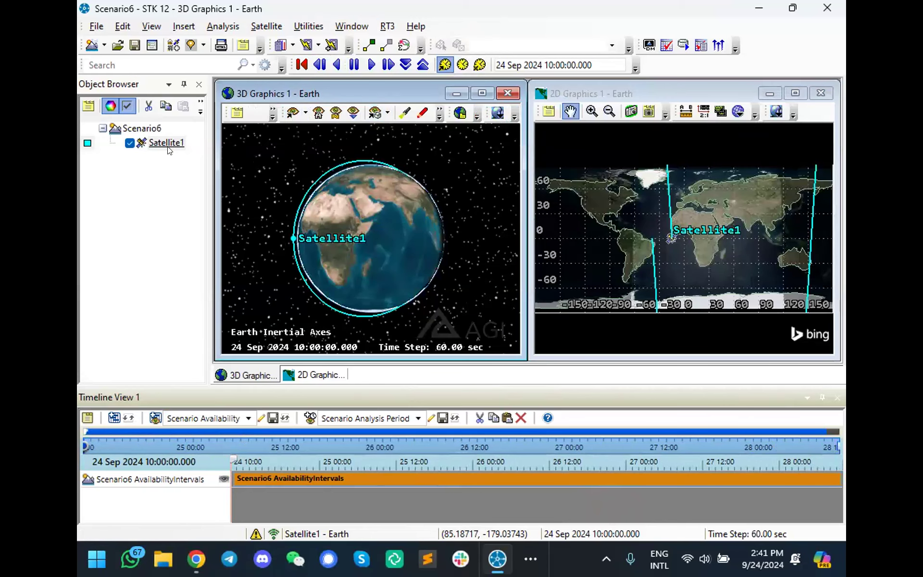
Step: Zoom to Satellite1 in the 3D view, examine its model and its orbit around the Earth, and maximize the 3D window
scroll(318, 220, up, 2)
drag(299, 221, 357, 233)
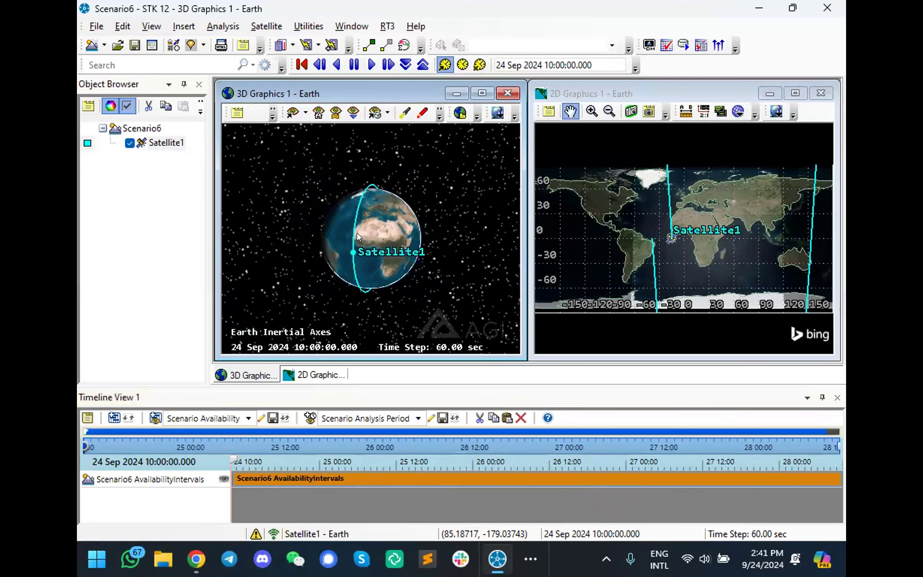
right_click(166, 142)
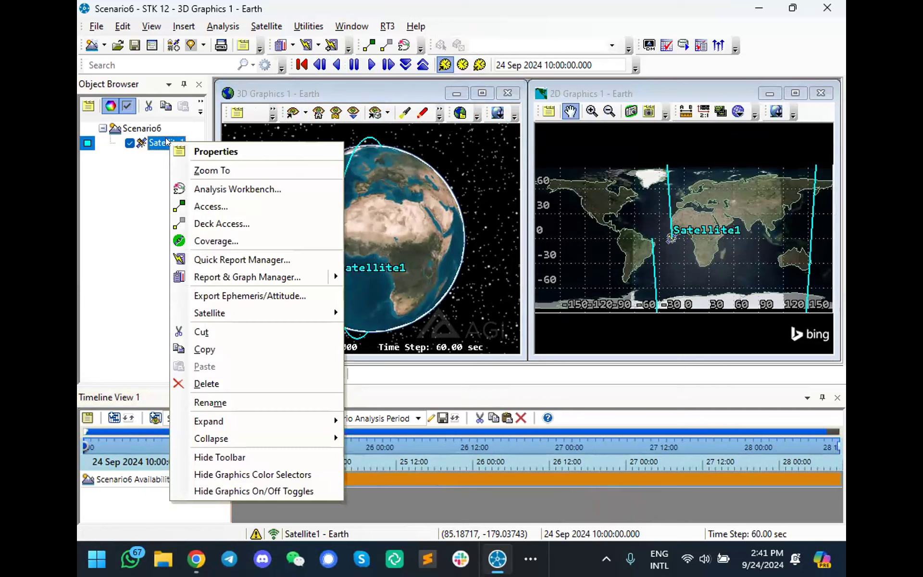
click(212, 170)
drag(437, 184, 417, 248)
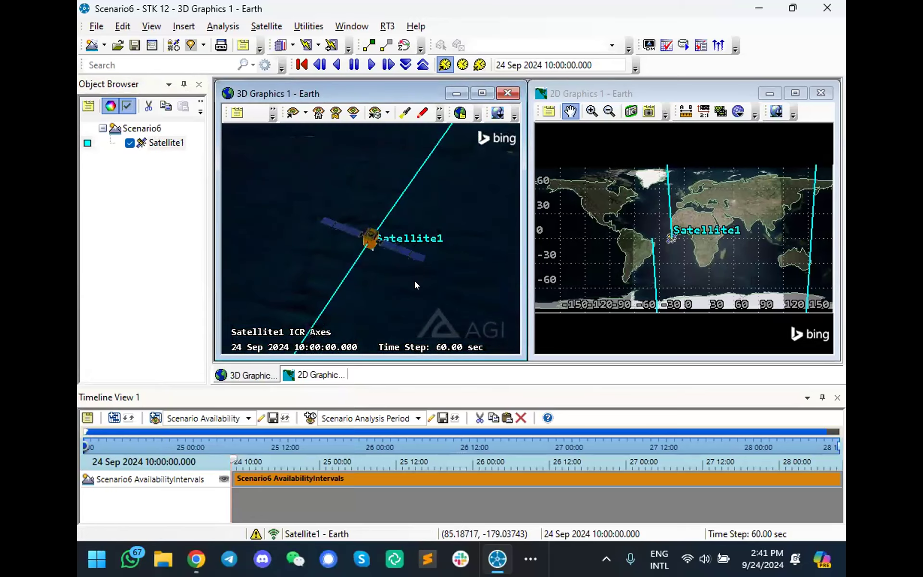
scroll(414, 283, down, 2)
right_drag(414, 283, 394, 181)
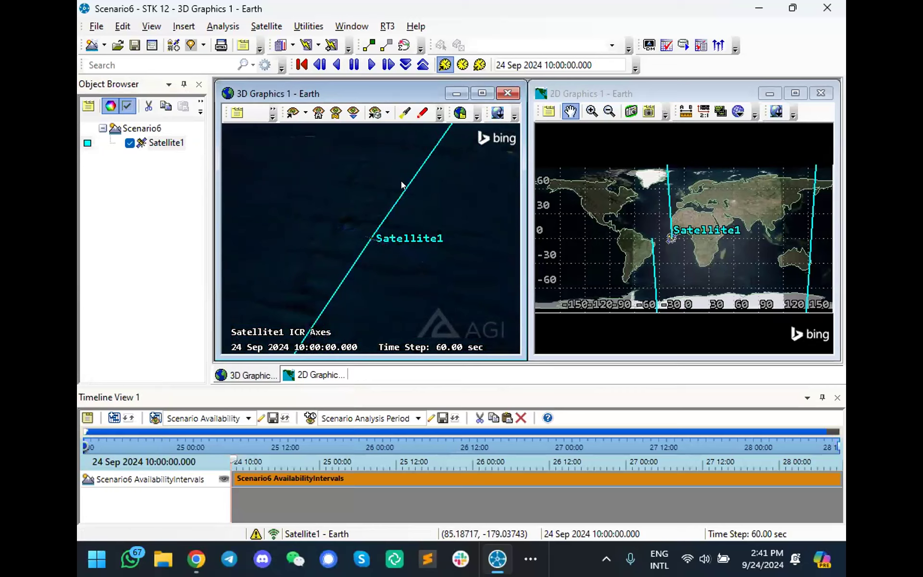
mouse_move(408, 279)
right_down()
mouse_move(402, 155)
mouse_move(401, 212)
mouse_move(399, 166)
mouse_move(409, 212)
mouse_move(437, 211)
right_up()
drag(441, 248, 480, 140)
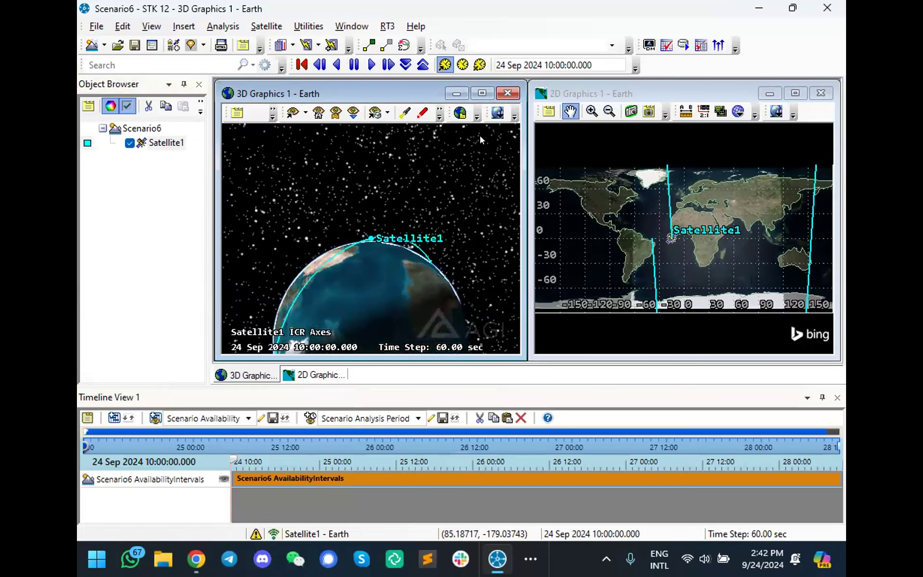
click(482, 92)
drag(418, 182, 461, 230)
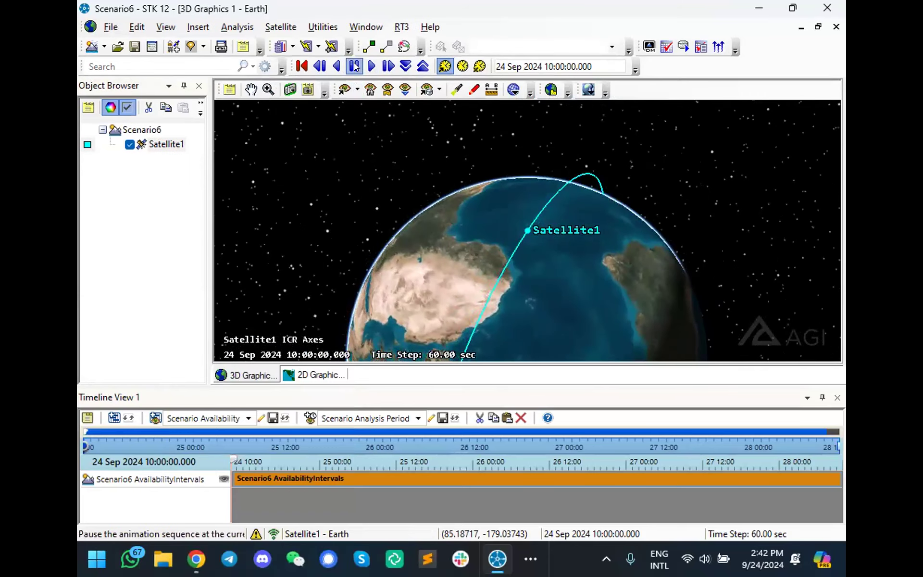
Step: Play the animation with the time step reduced to 10 sec, and return the 3D view to the Earth home view
click(371, 66)
click(405, 66)
click(405, 66)
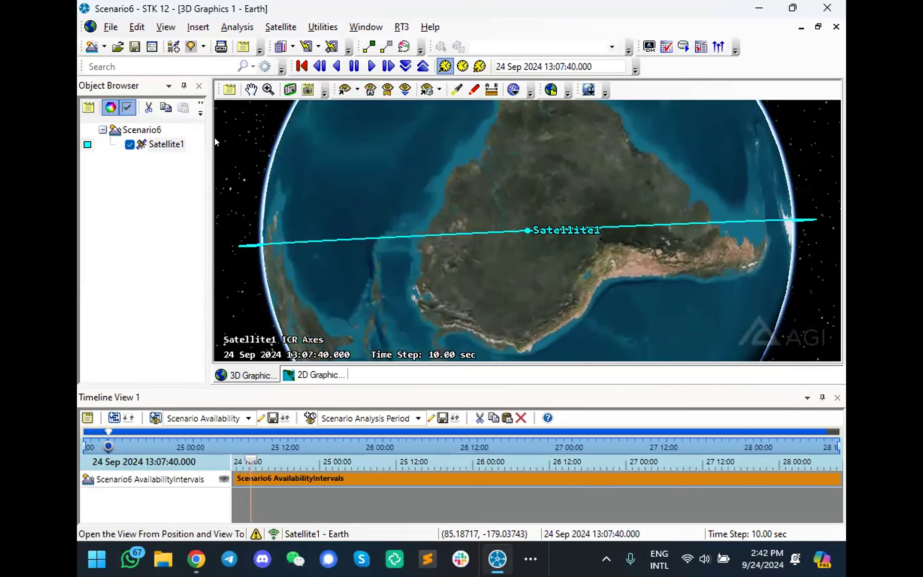
click(369, 90)
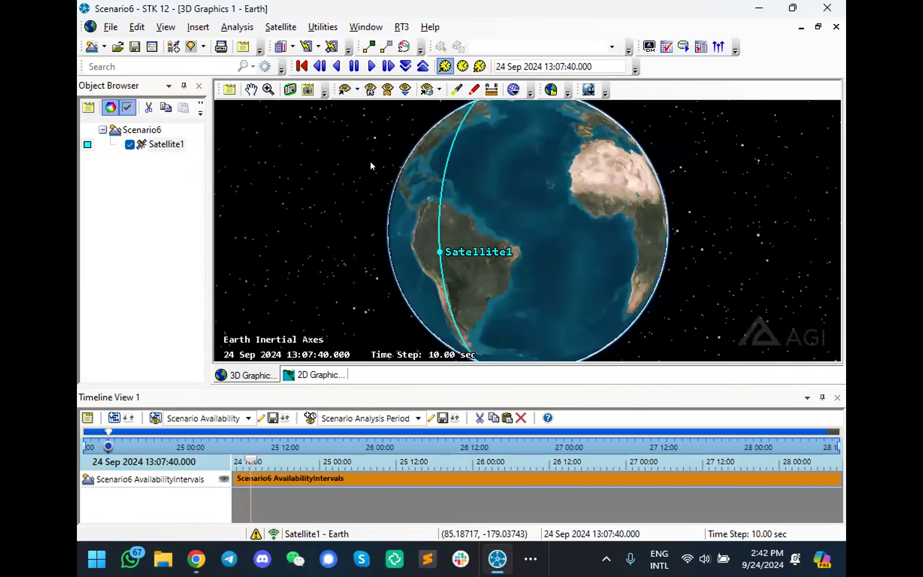
drag(415, 183, 420, 184)
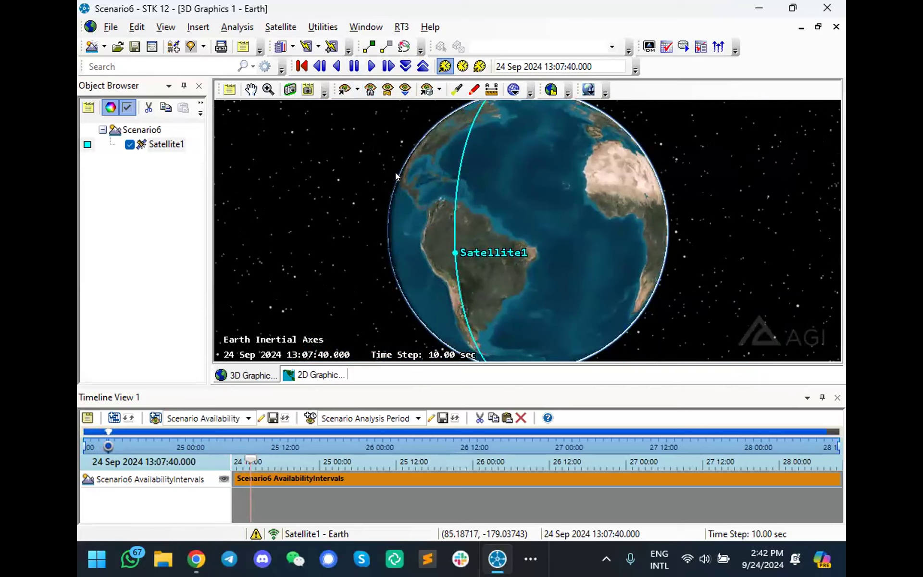
Step: Open Satellite1's Basic Orbit properties, returning to STK from the propagator help page to bring up all the orbital elements
right_click(175, 143)
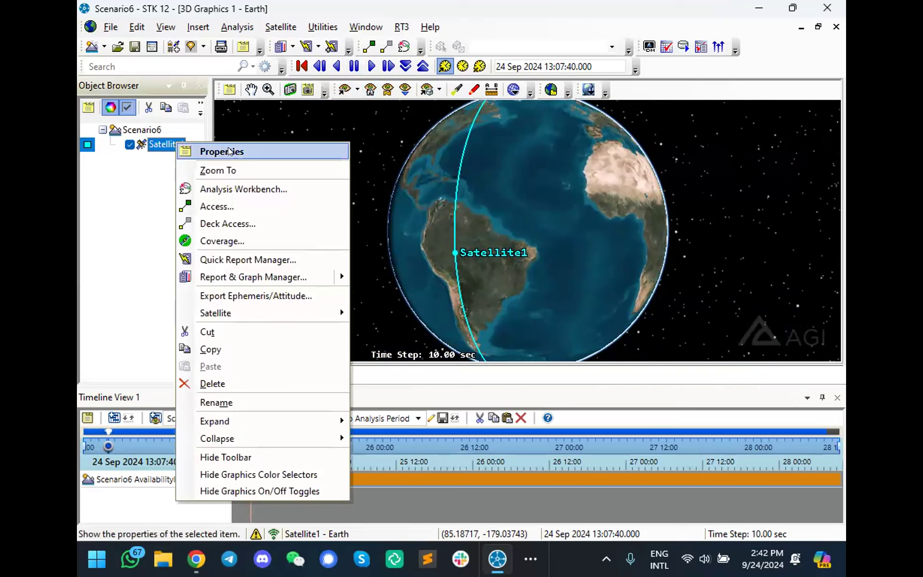
click(272, 151)
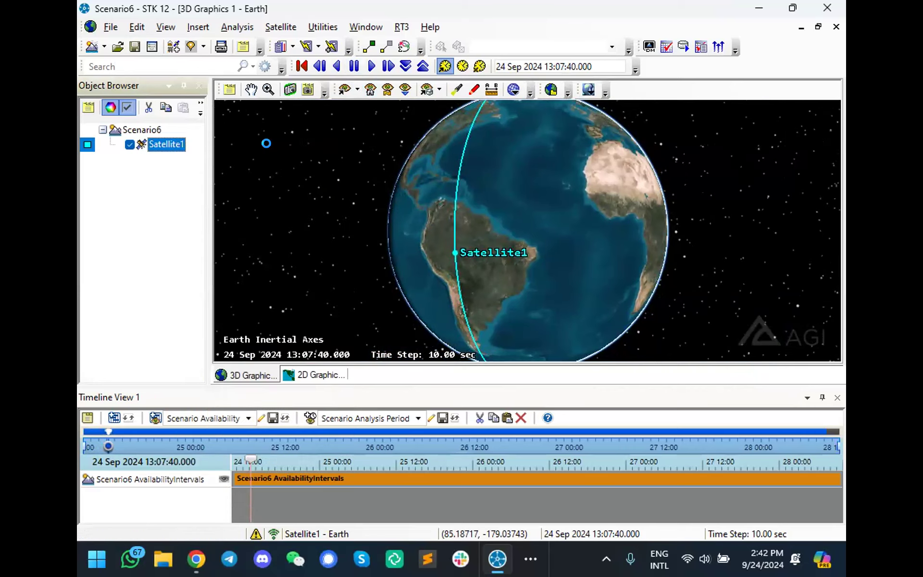
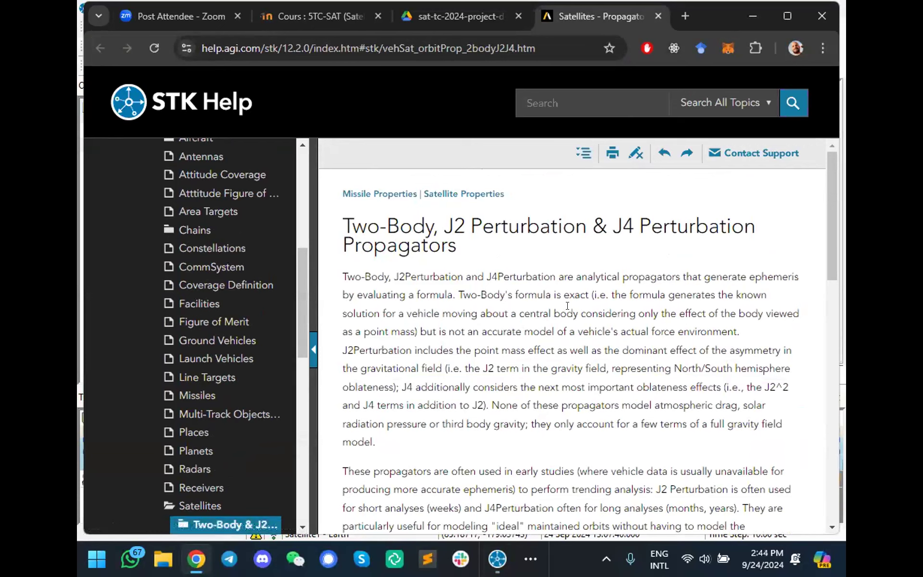
key(alt+Tab)
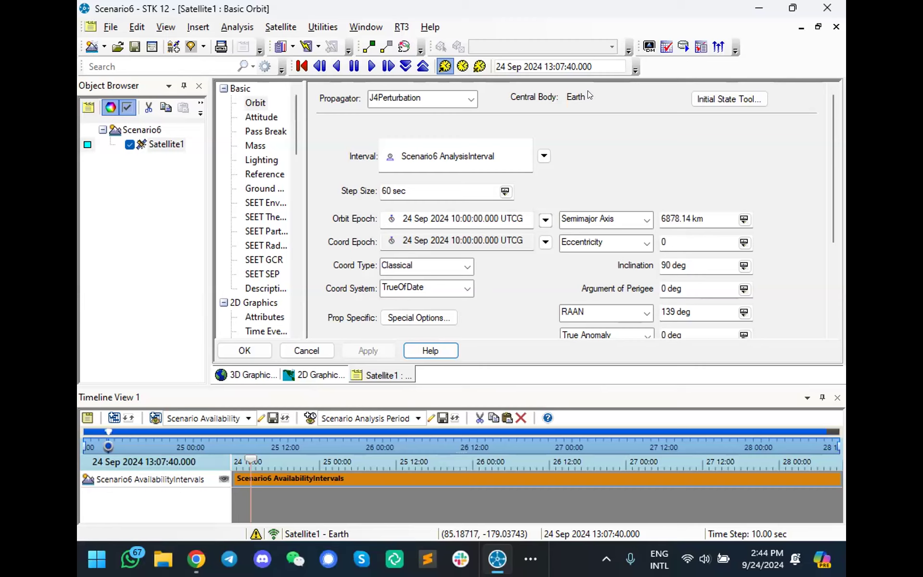
drag(829, 122, 828, 151)
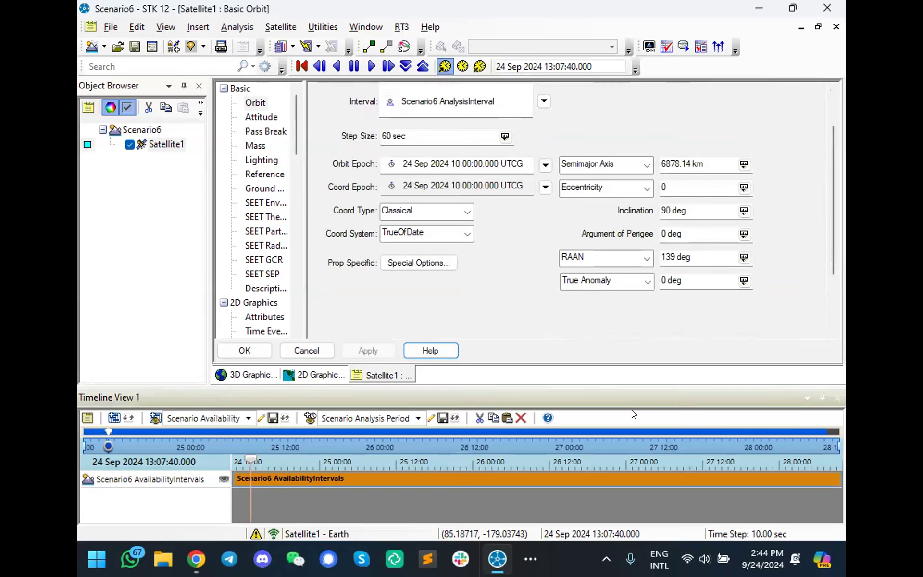
mouse_move(550, 147)
mouse_down()
mouse_move(558, 303)
mouse_move(680, 297)
mouse_up()
mouse_move(755, 286)
mouse_down()
mouse_move(781, 140)
mouse_move(576, 124)
mouse_move(554, 133)
mouse_up()
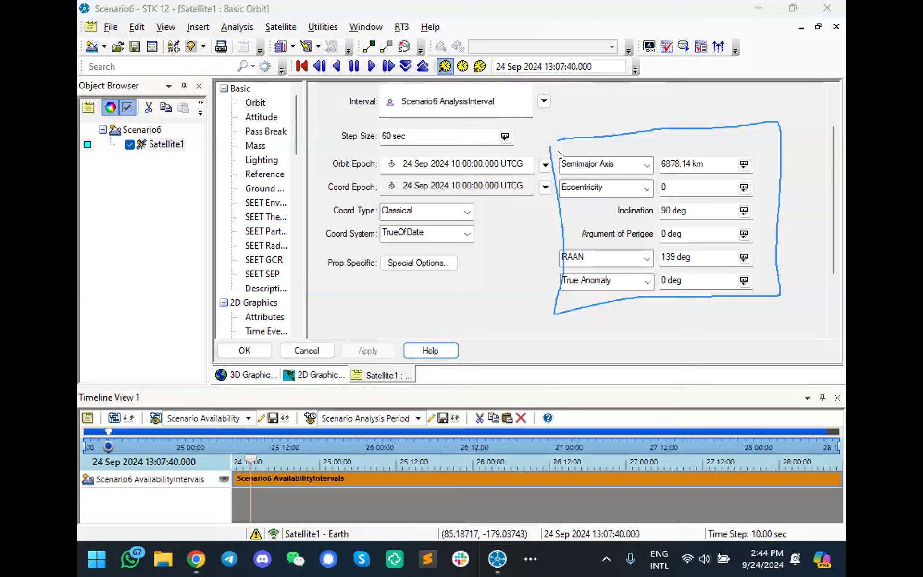
click(570, 133)
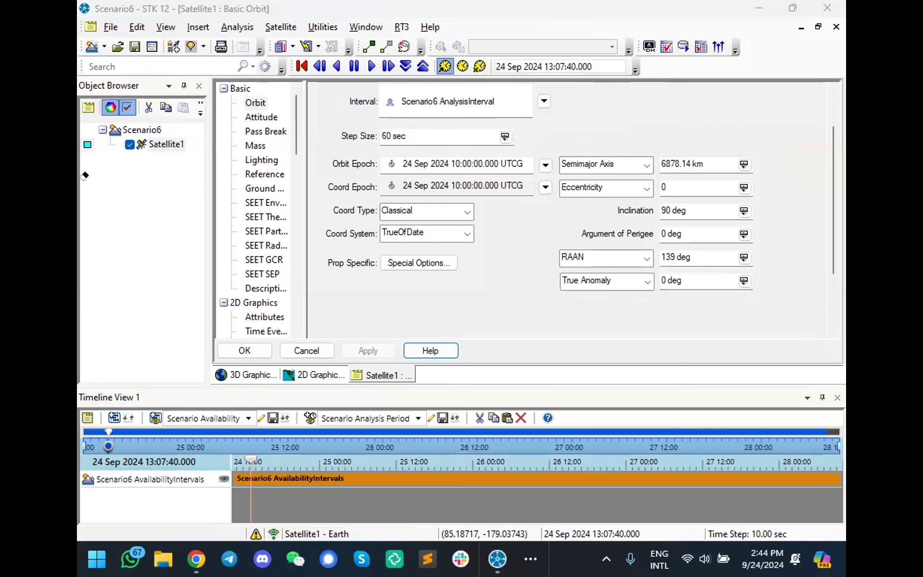
Step: Review the alternatives for Semimajor Axis and Eccentricity, and define the orbit size by Apogee Altitude instead
click(645, 162)
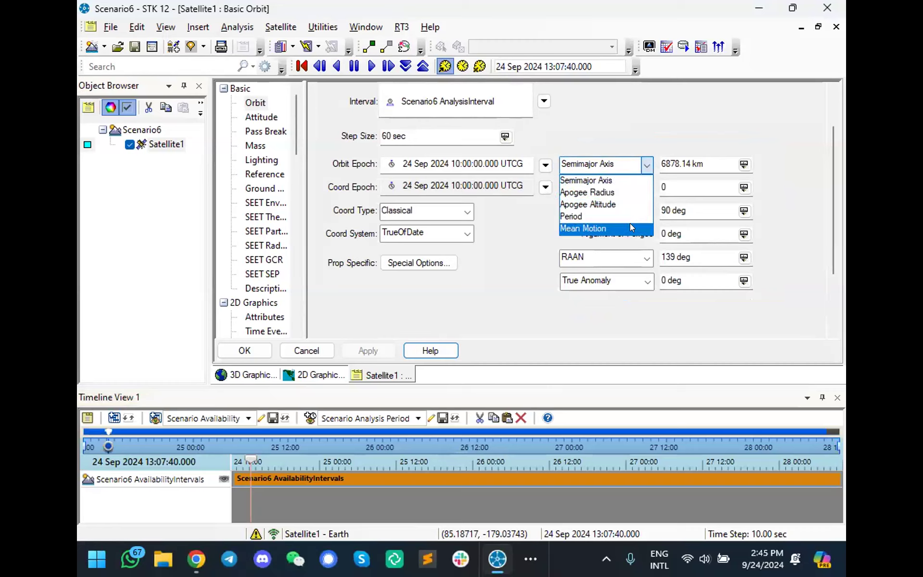
click(646, 165)
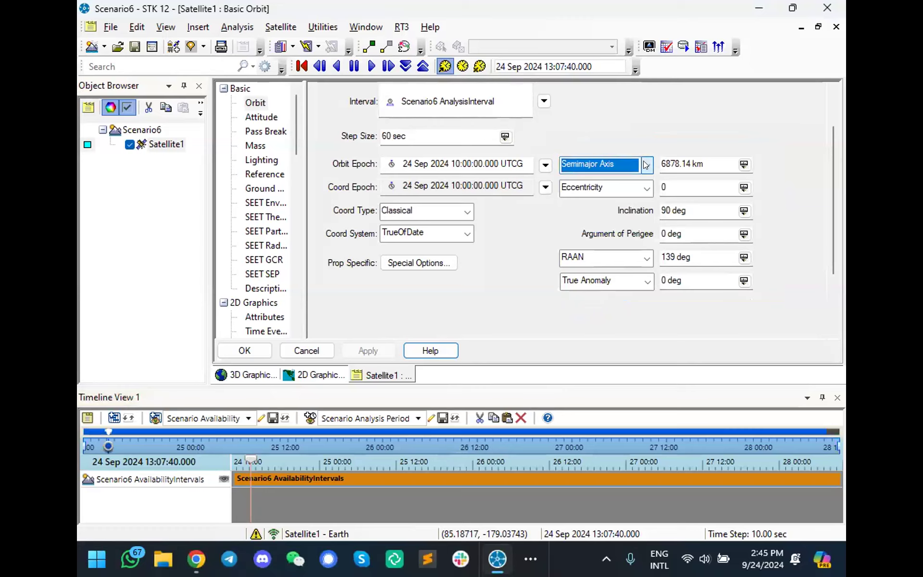
click(645, 188)
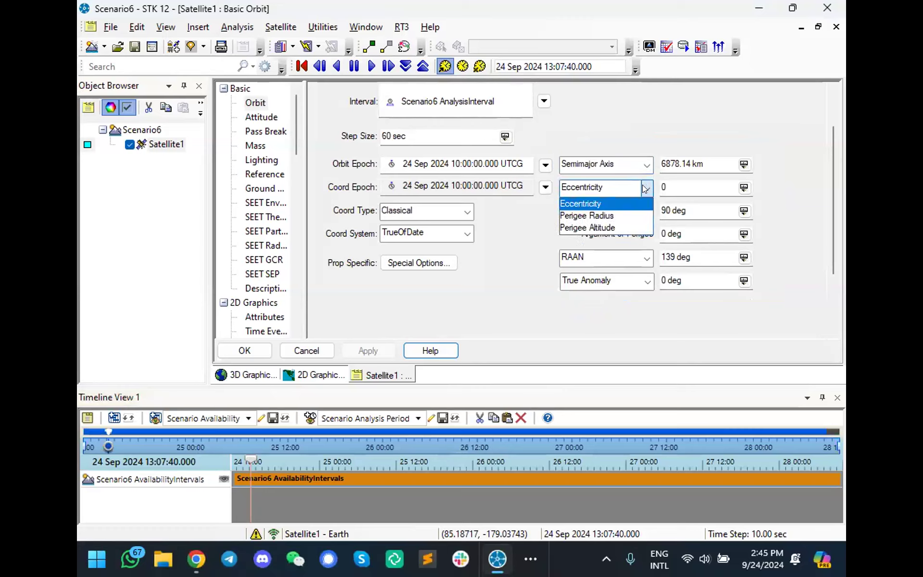
click(646, 188)
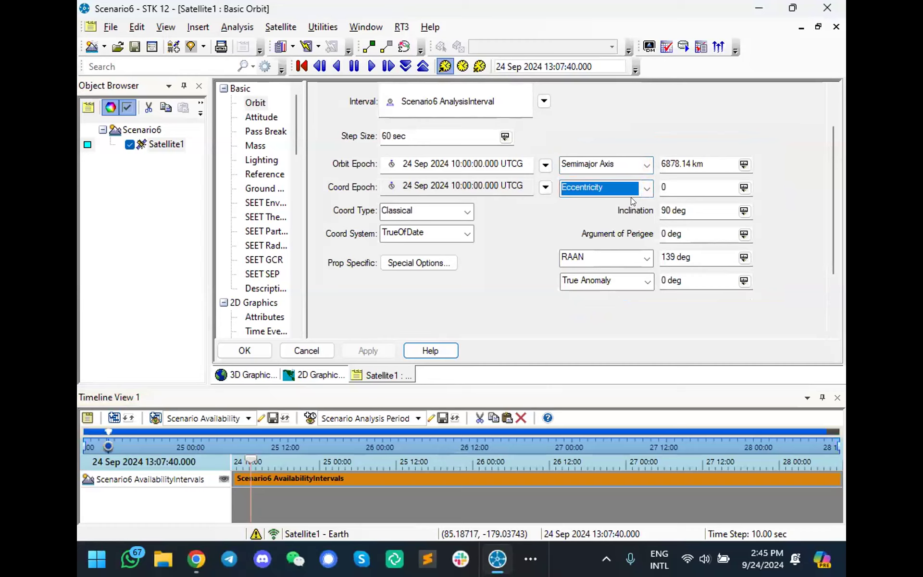
click(647, 165)
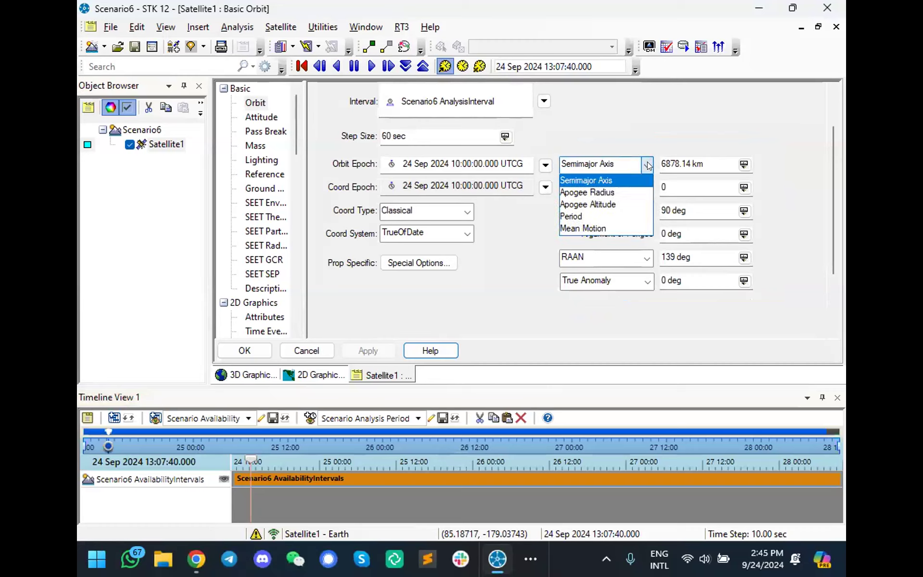
click(629, 204)
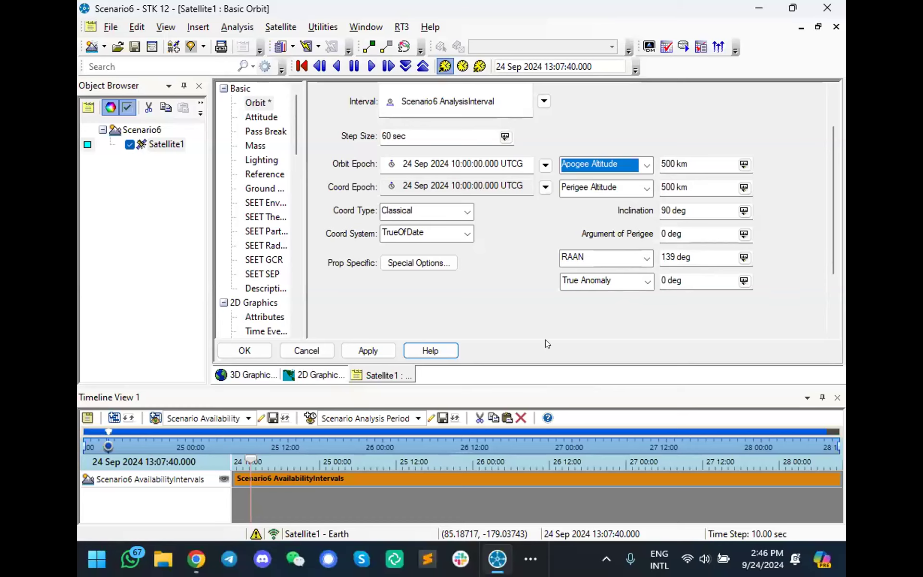
Step: Reset the animation to the scenario start in the 3D view and go back to Satellite1's orbit properties
click(246, 375)
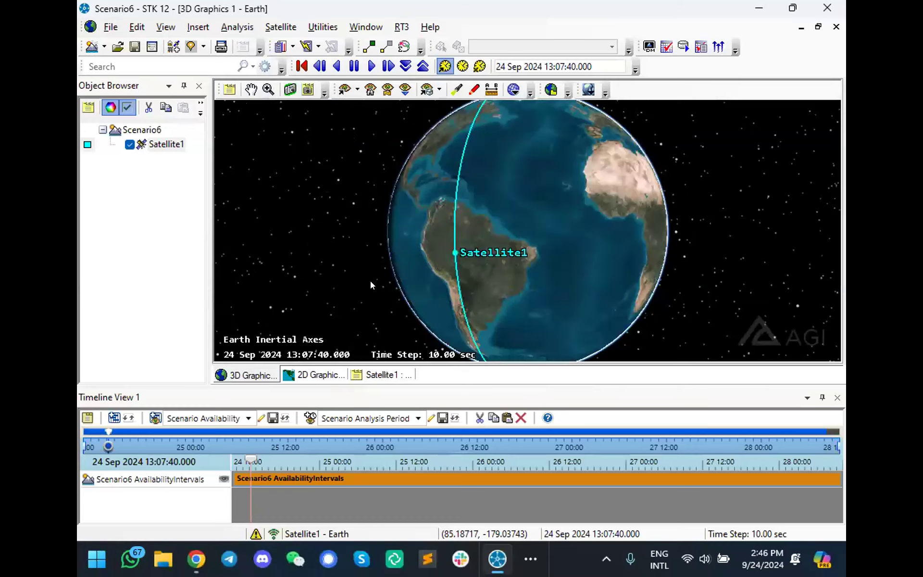
scroll(478, 257, down, 3)
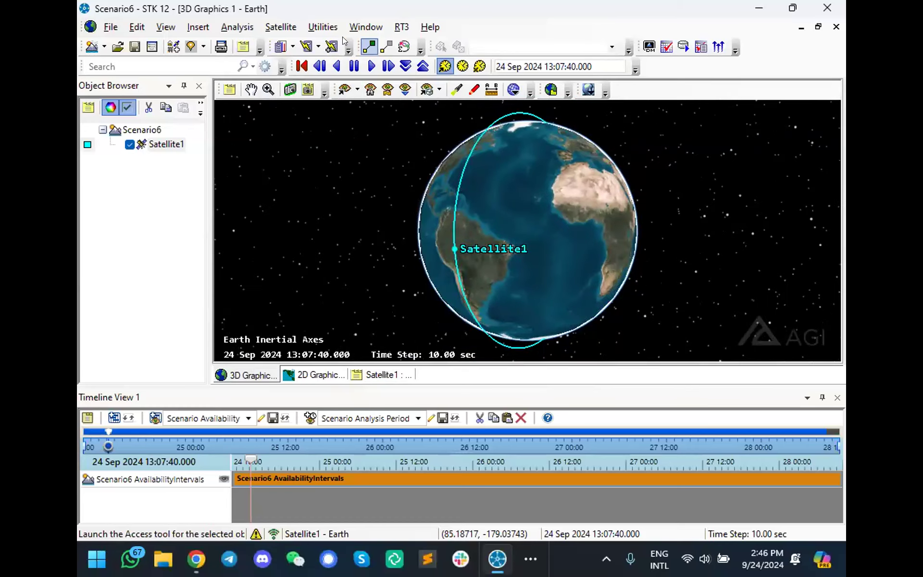
click(300, 67)
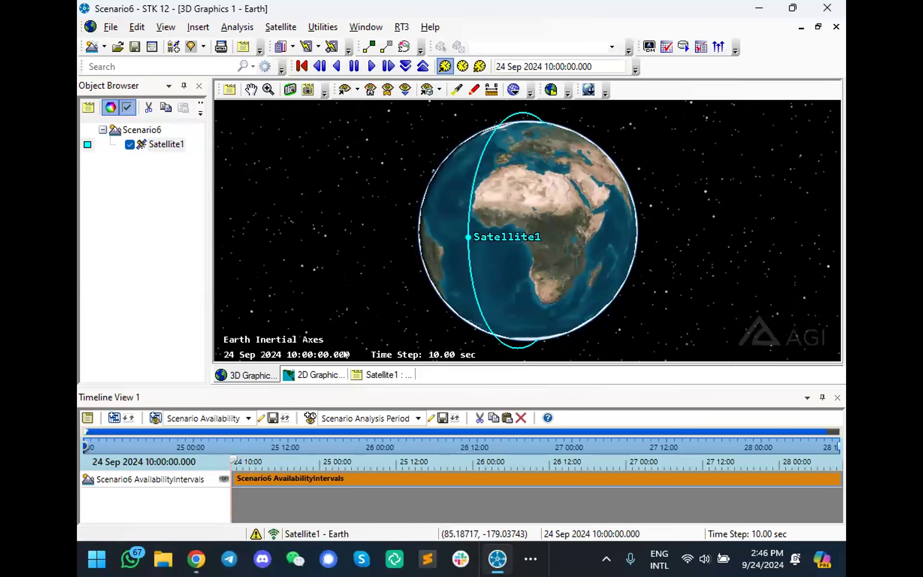
click(369, 373)
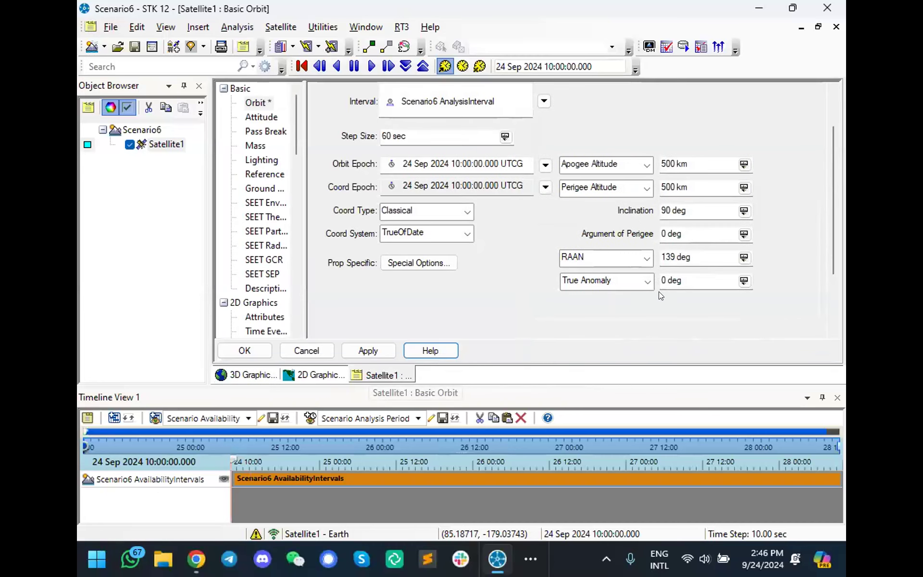
Step: Try a true anomaly of 90 deg, and place the narrowed orbit properties window beside the 3D view before applying the settings
click(662, 278)
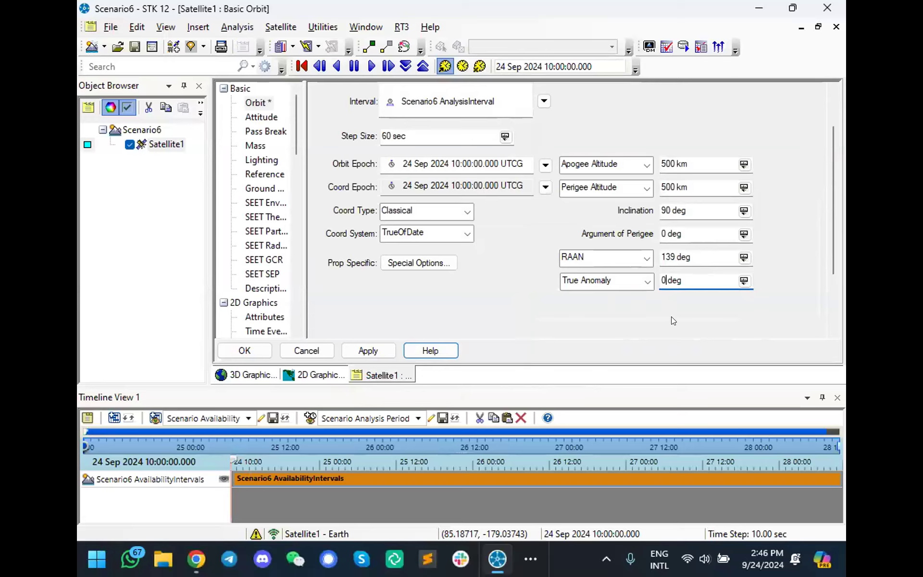
text(9)
click(818, 26)
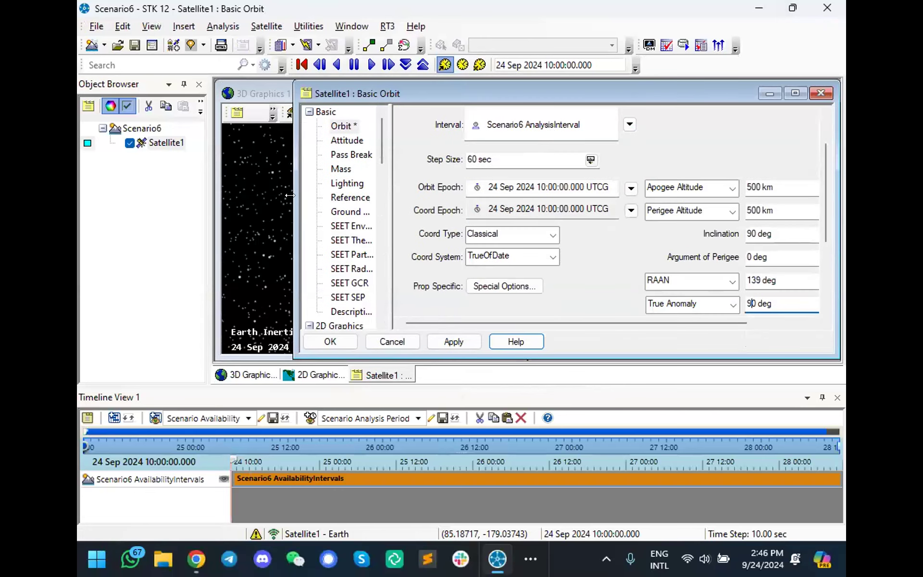
drag(290, 195, 503, 195)
mouse_move(654, 318)
mouse_down()
mouse_move(762, 315)
mouse_move(737, 318)
mouse_up()
drag(824, 192, 824, 206)
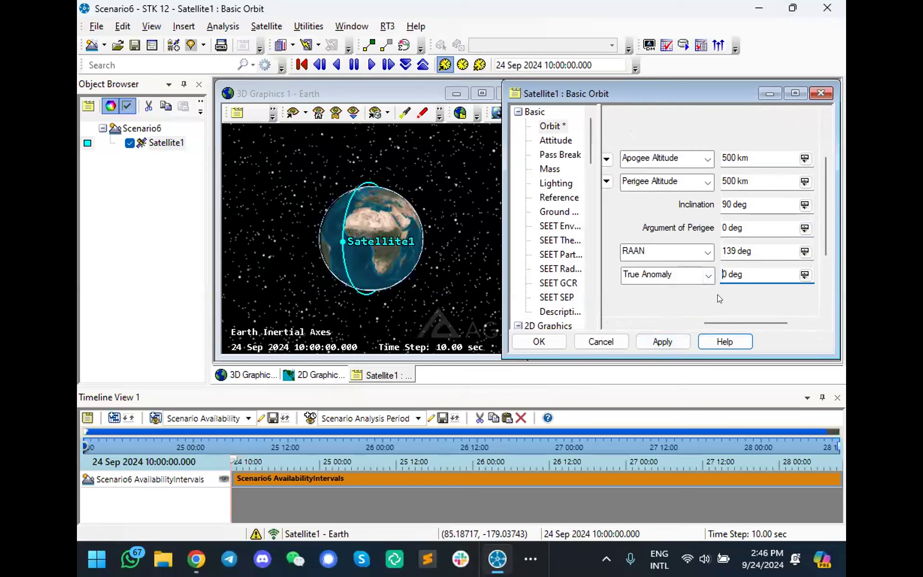
click(642, 342)
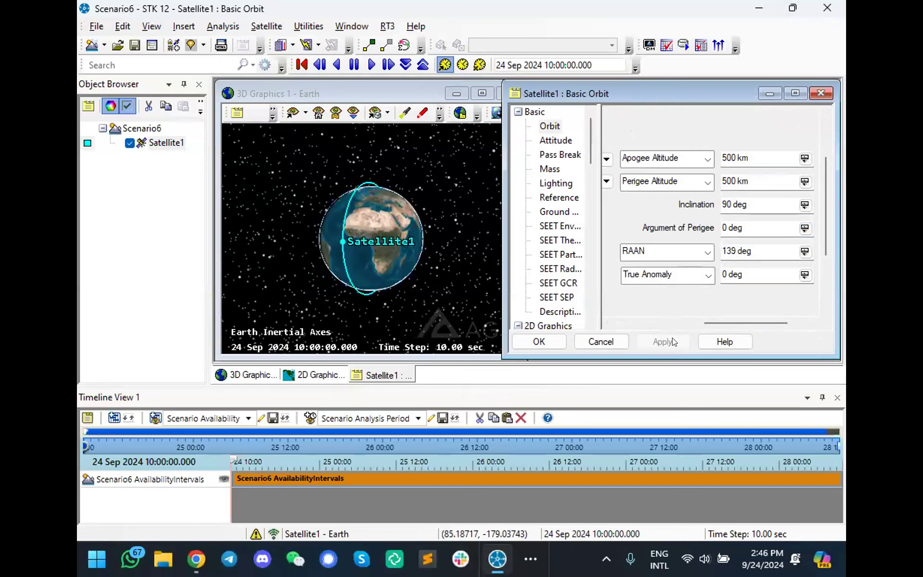
Step: Set Satellite1's true anomaly to 90 deg and apply the change
click(722, 273)
text(9)
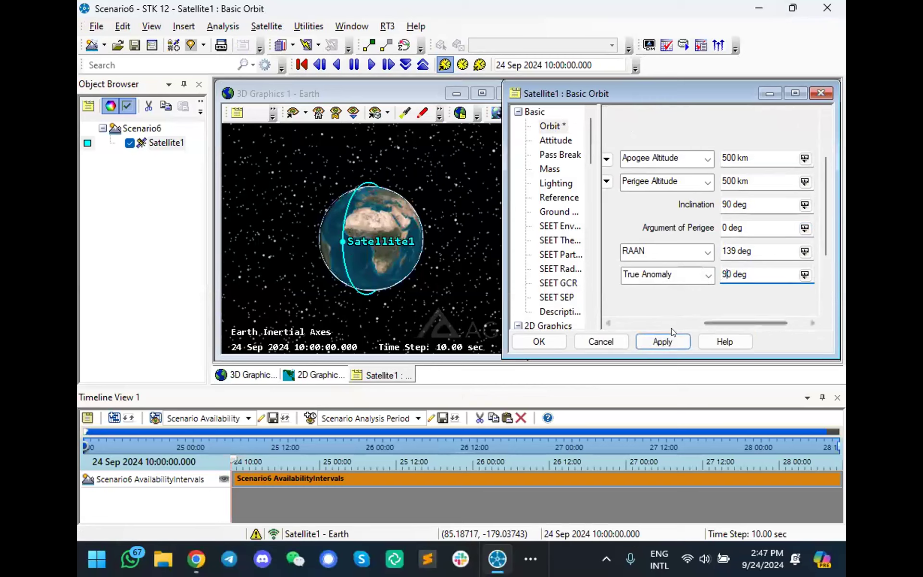
click(667, 341)
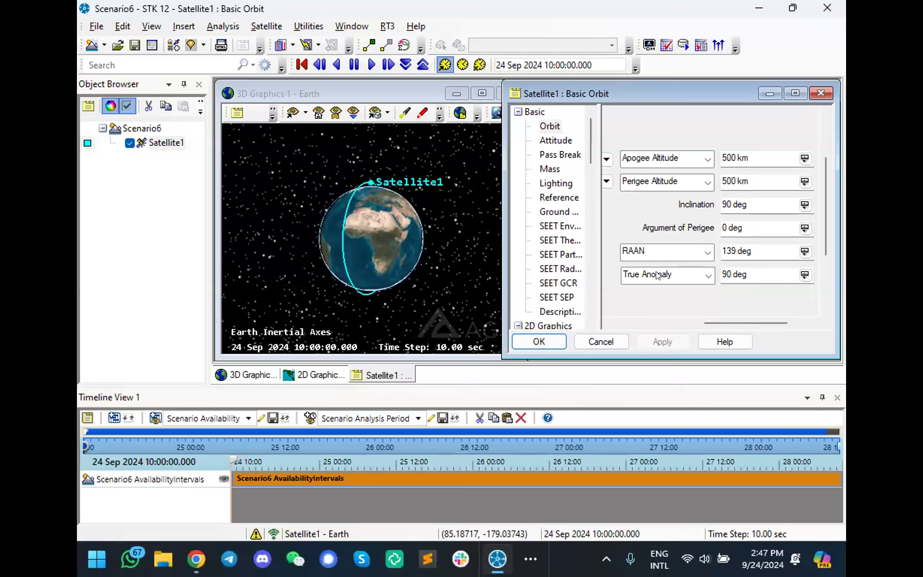
Step: Set Satellite1's true anomaly back to 0 deg and apply the change
click(725, 272)
key(BackSpace)
click(662, 341)
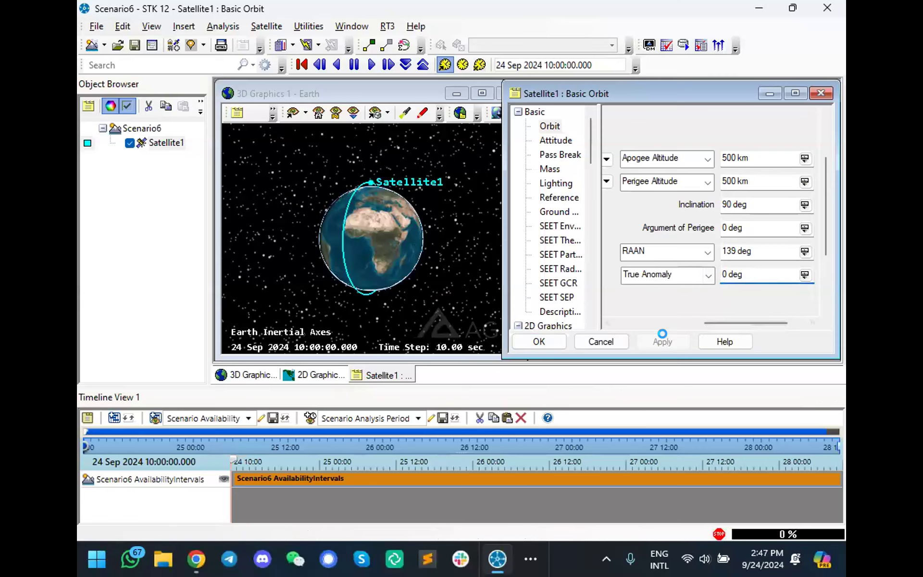
Step: Set the argument of perigee of Satellite1's orbit to 90 deg and apply the change
click(721, 227)
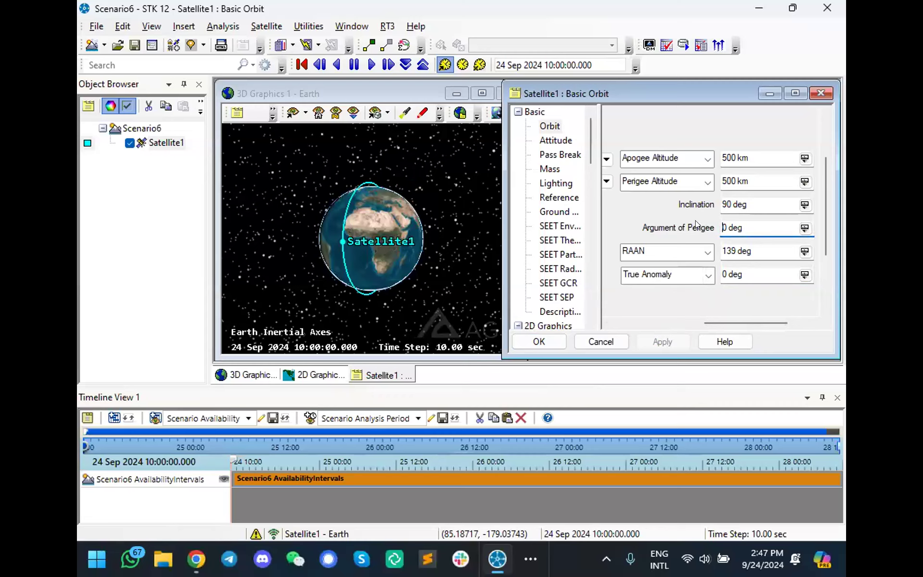
text(9)
click(662, 339)
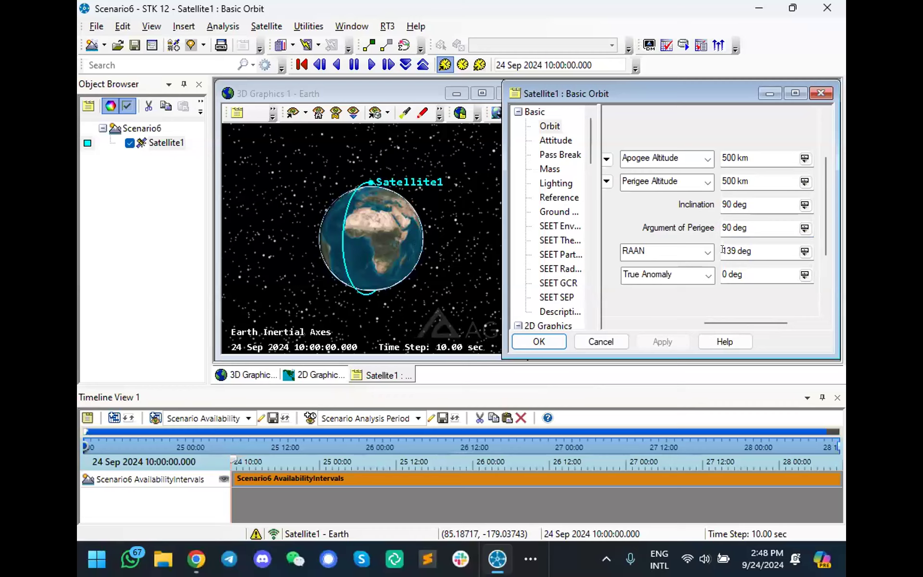
Step: Set Satellite1's argument of perigee back to 0 deg, apply the change, and widen the orbit properties window again
click(723, 224)
key(Delete)
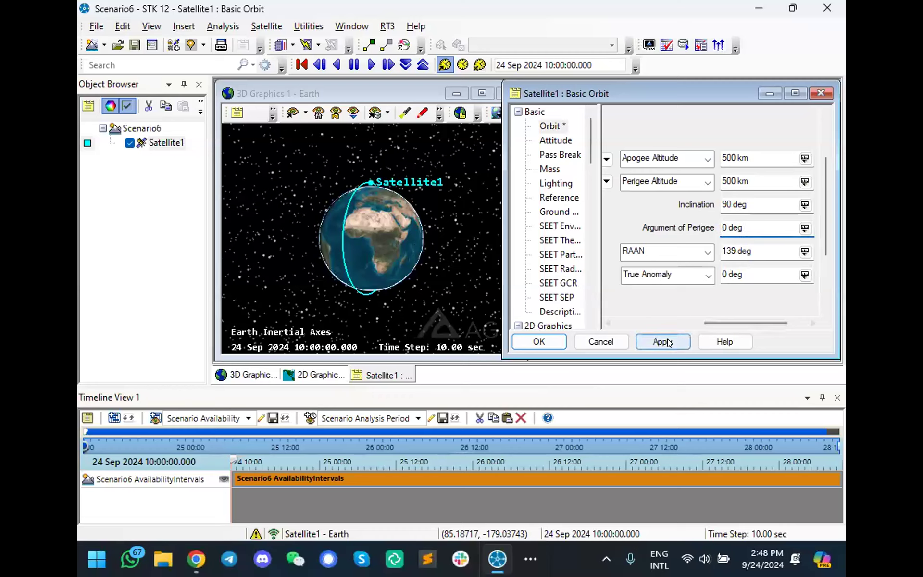
click(668, 341)
drag(718, 319, 642, 320)
drag(498, 260, 216, 262)
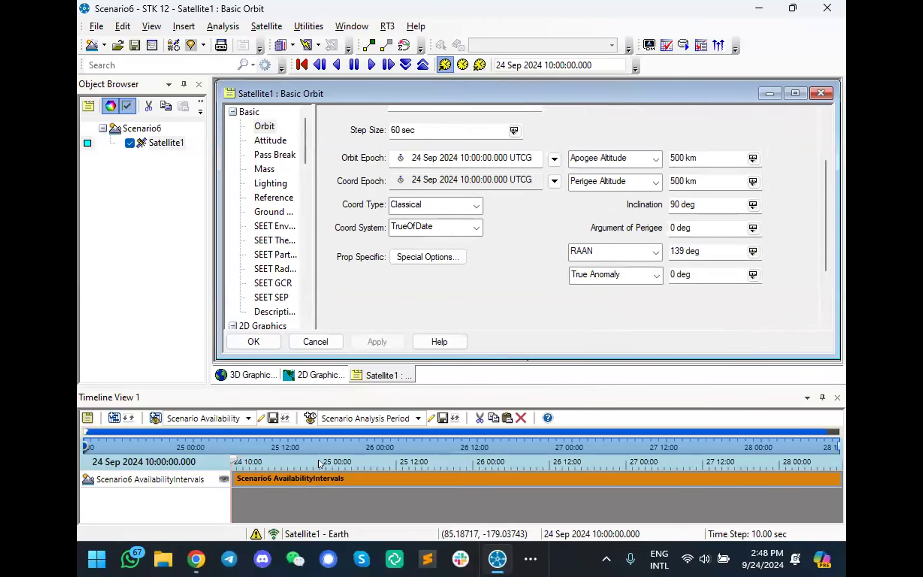
Step: Examine the orbit epoch and orbital elements of Satellite1 together with its starting position in the 3D view
mouse_move(322, 144)
mouse_down()
mouse_move(339, 197)
mouse_move(574, 190)
mouse_move(573, 140)
mouse_move(347, 143)
mouse_up()
mouse_move(563, 131)
mouse_down()
mouse_move(567, 260)
mouse_move(649, 299)
mouse_move(768, 278)
mouse_move(769, 126)
mouse_move(579, 133)
mouse_up()
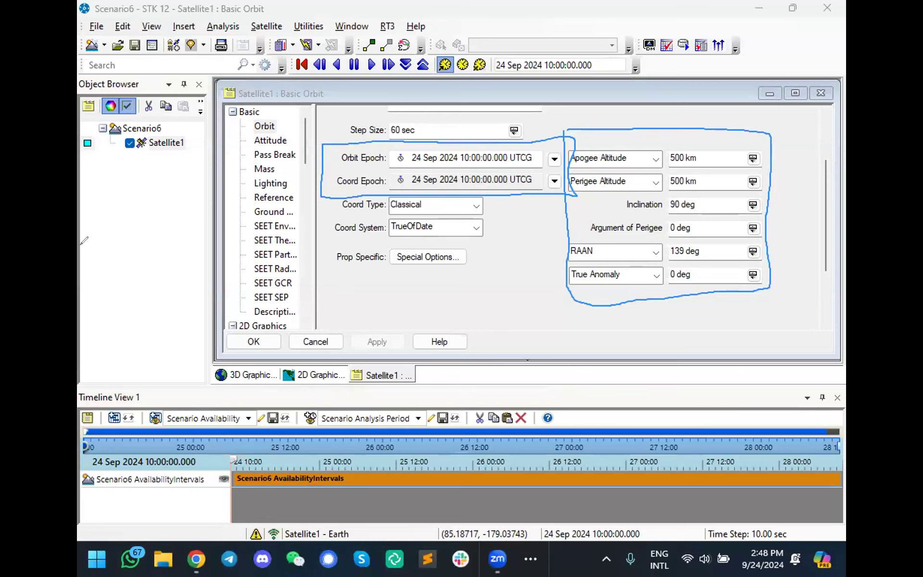
click(260, 372)
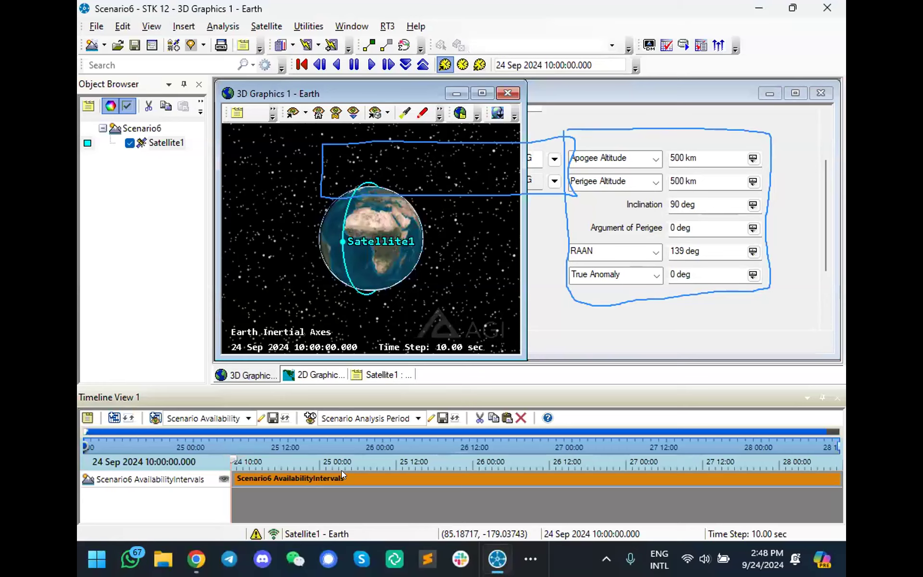
click(323, 143)
click(577, 128)
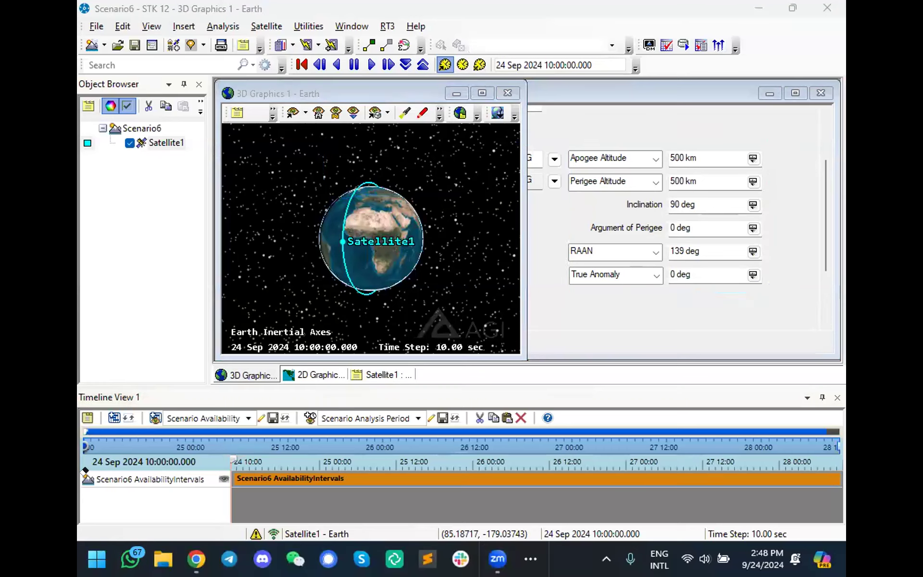
click(594, 97)
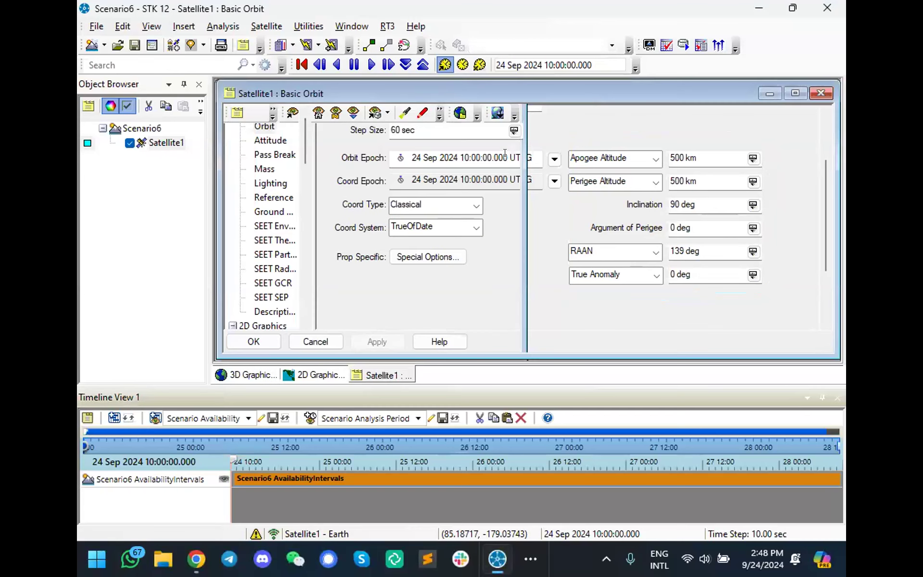
drag(527, 157, 411, 158)
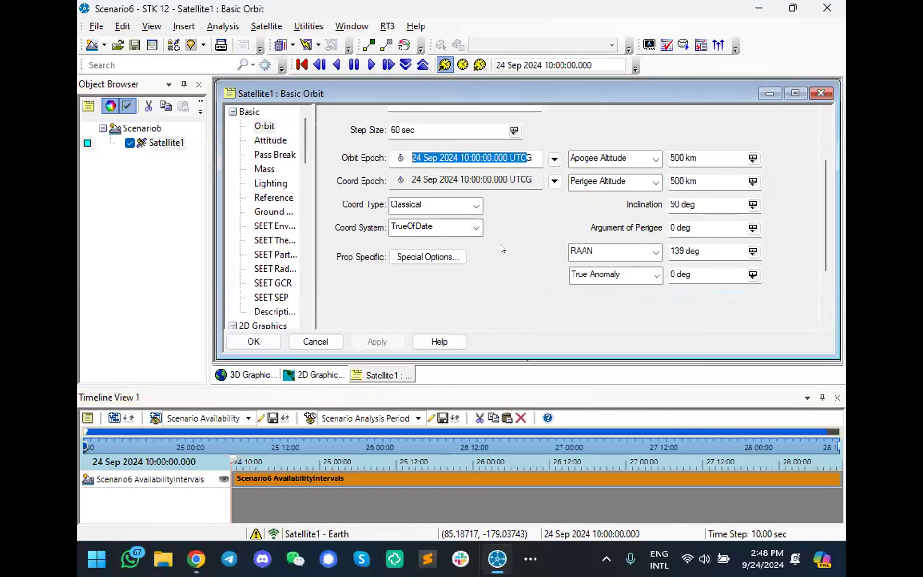
click(496, 153)
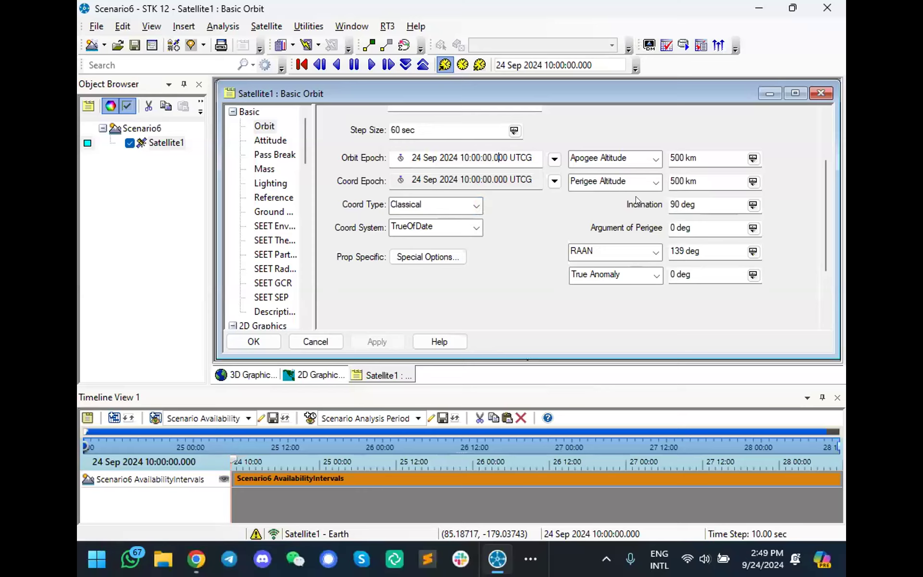
Step: Review Satellite1's propagation interval and step size, comparing them with the orbit path in the 3D view
scroll(824, 196, up, 1)
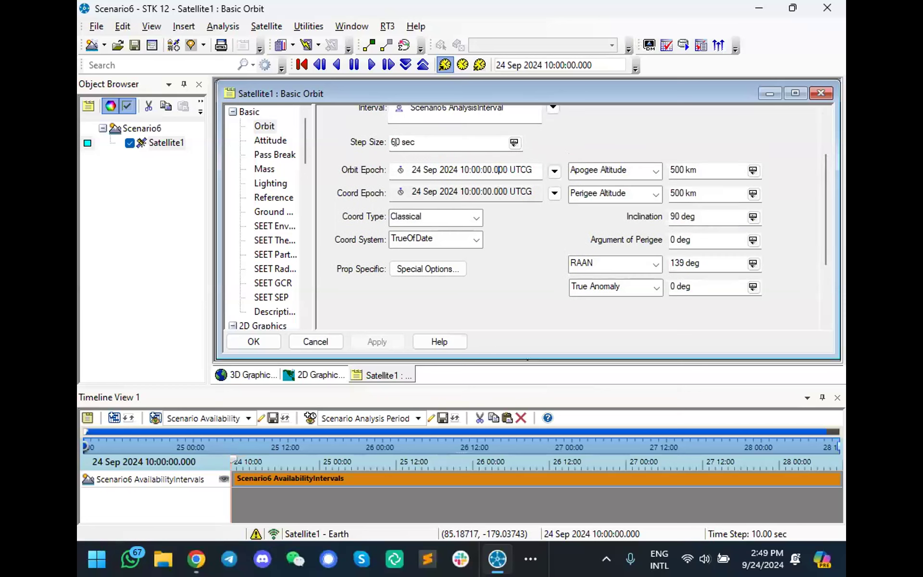
click(243, 375)
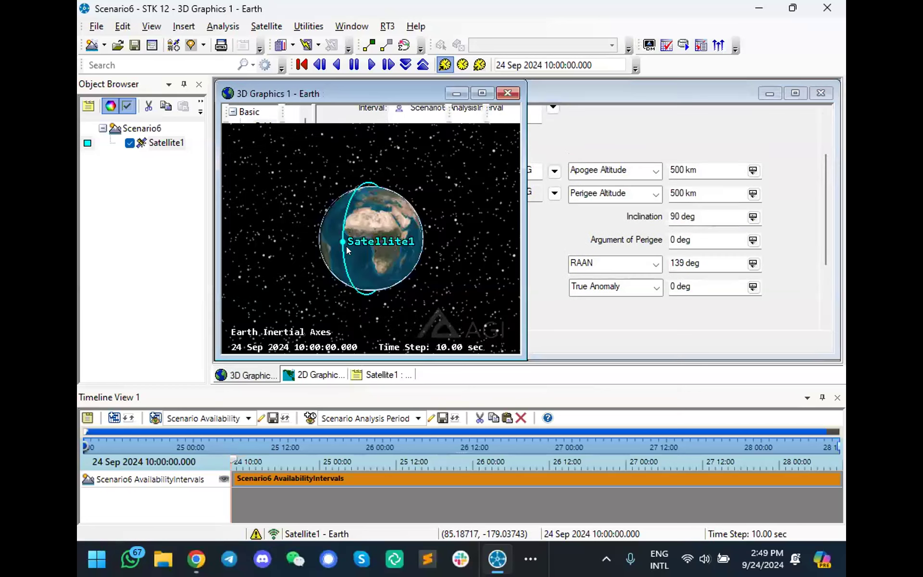
click(587, 88)
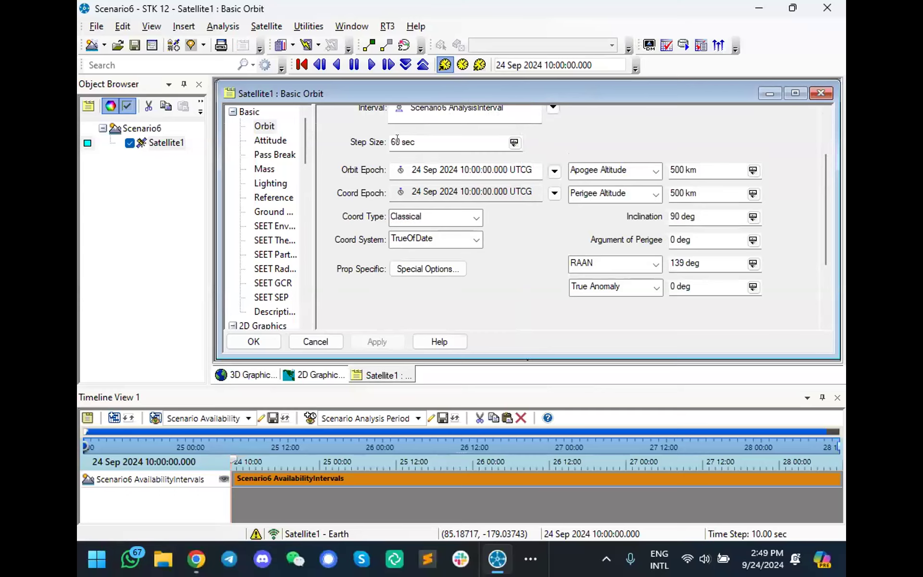
click(236, 375)
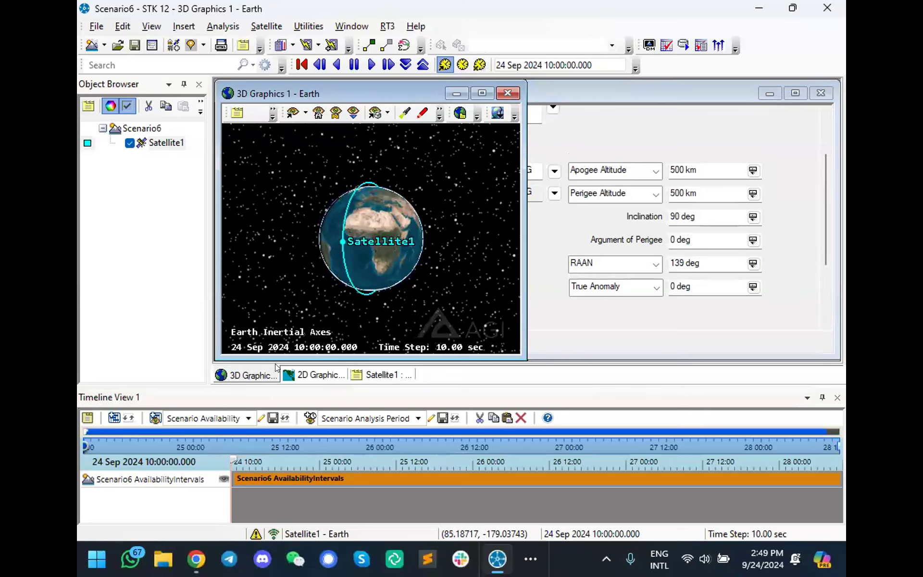
click(588, 96)
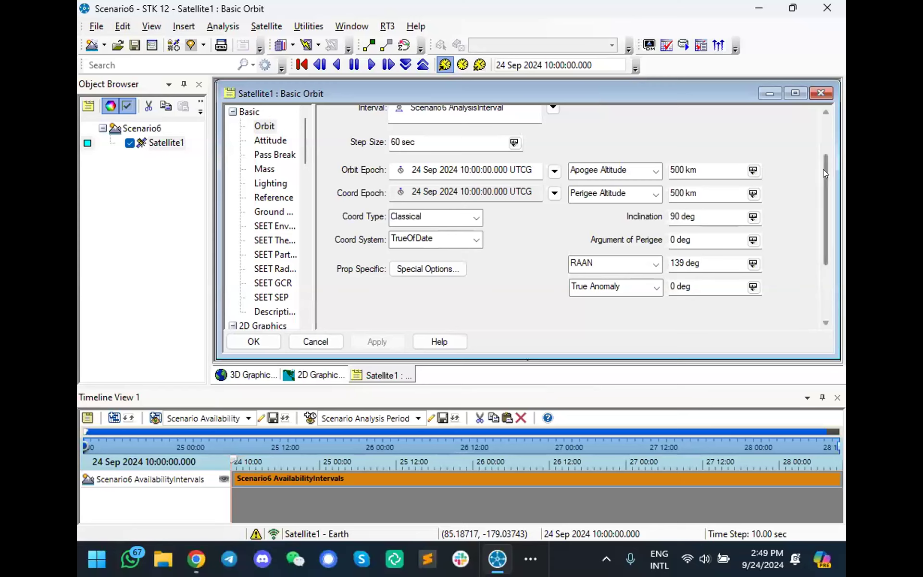
drag(823, 169, 824, 160)
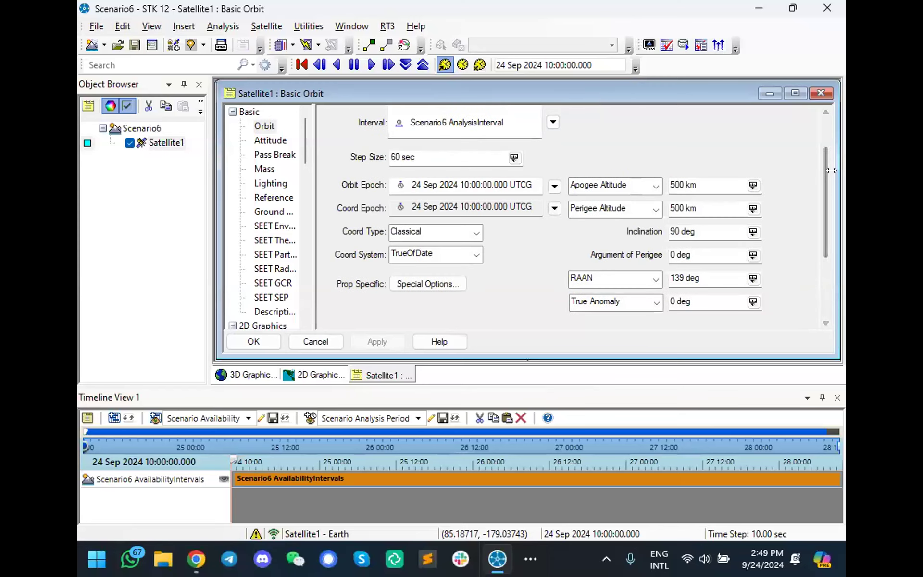
click(410, 152)
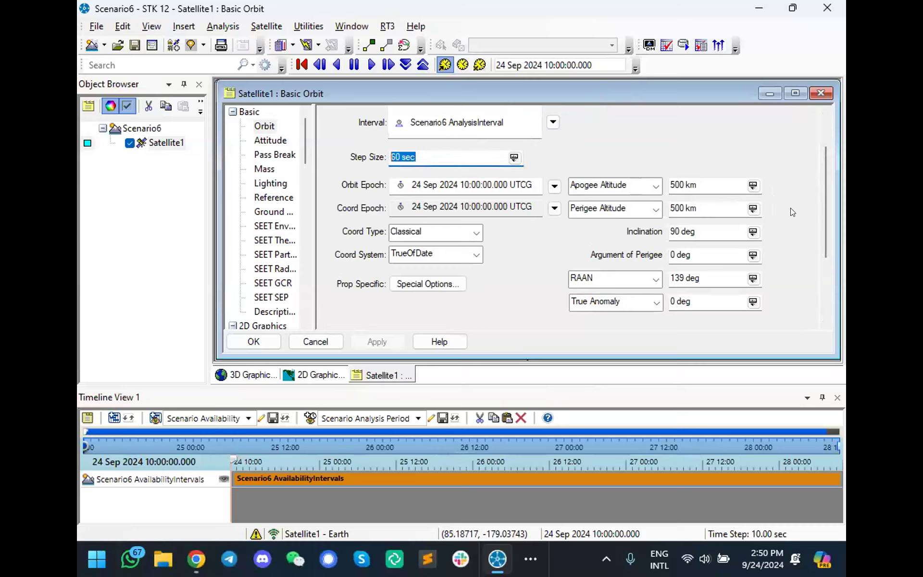
drag(825, 194, 824, 185)
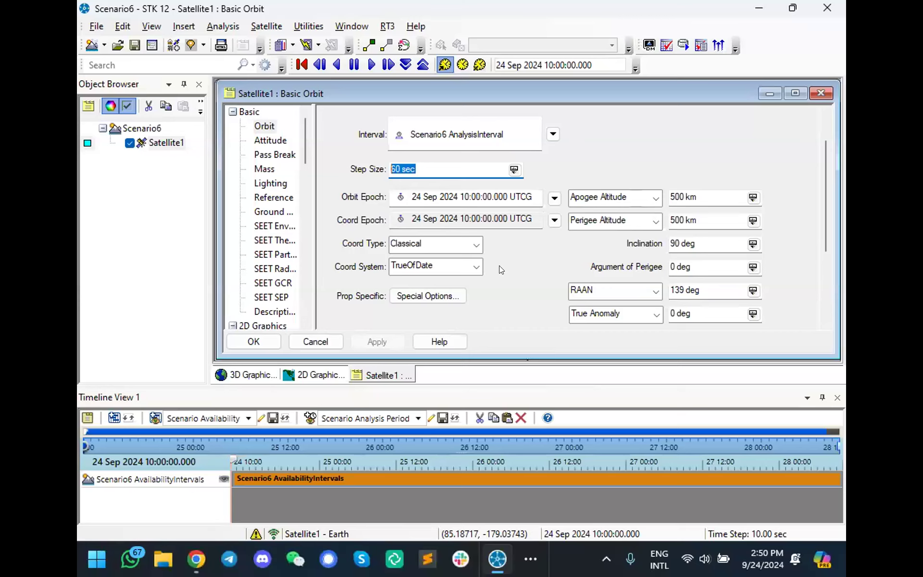
Step: Accept Satellite1's orbit properties and insert a default facility into the scenario
click(247, 334)
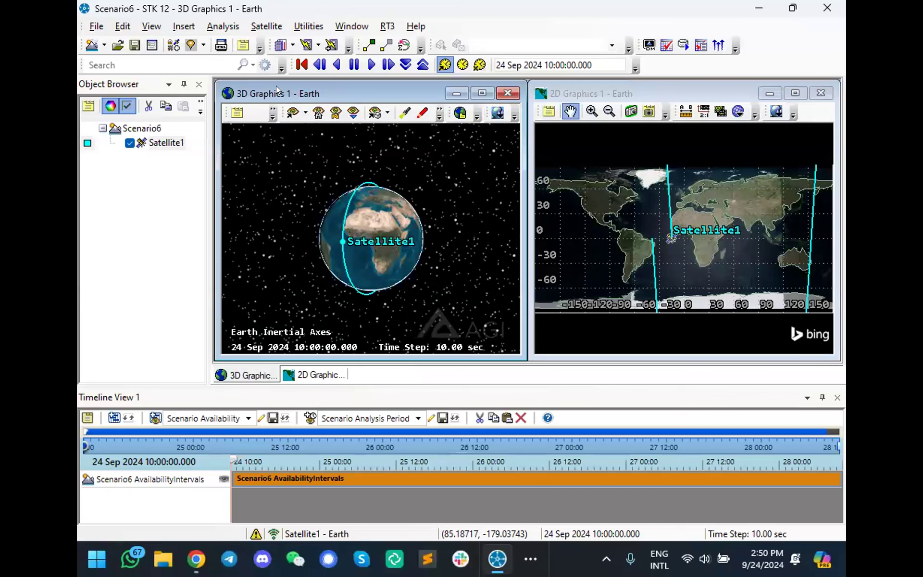
click(175, 45)
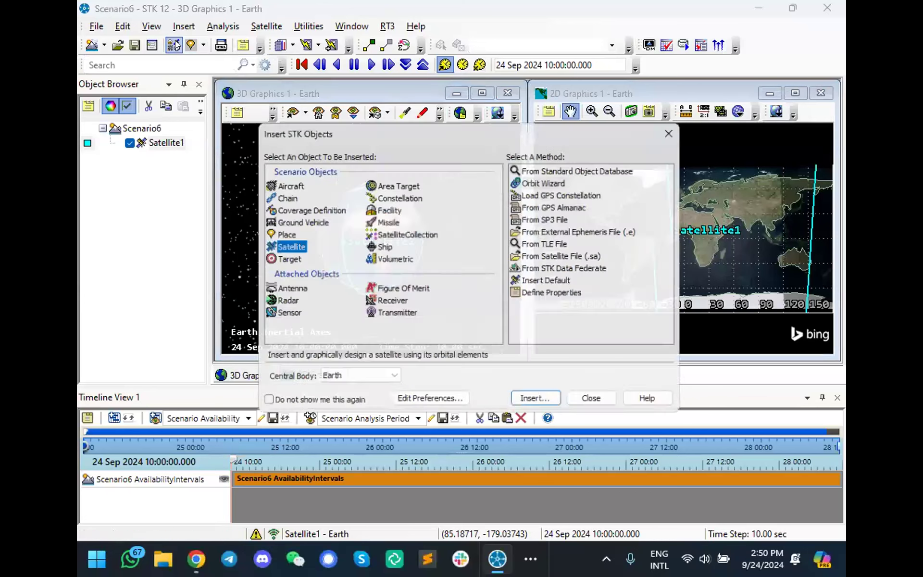
click(389, 207)
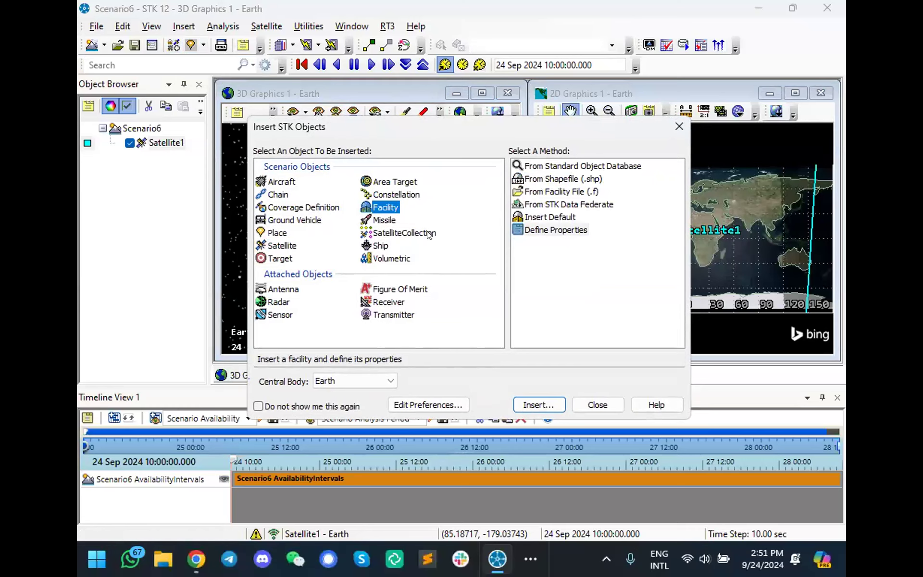
click(524, 211)
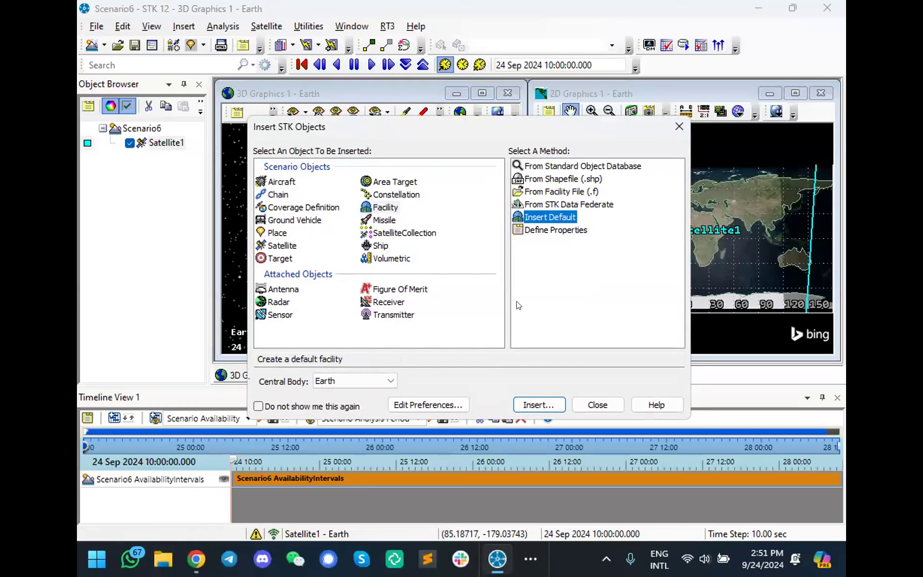
click(540, 404)
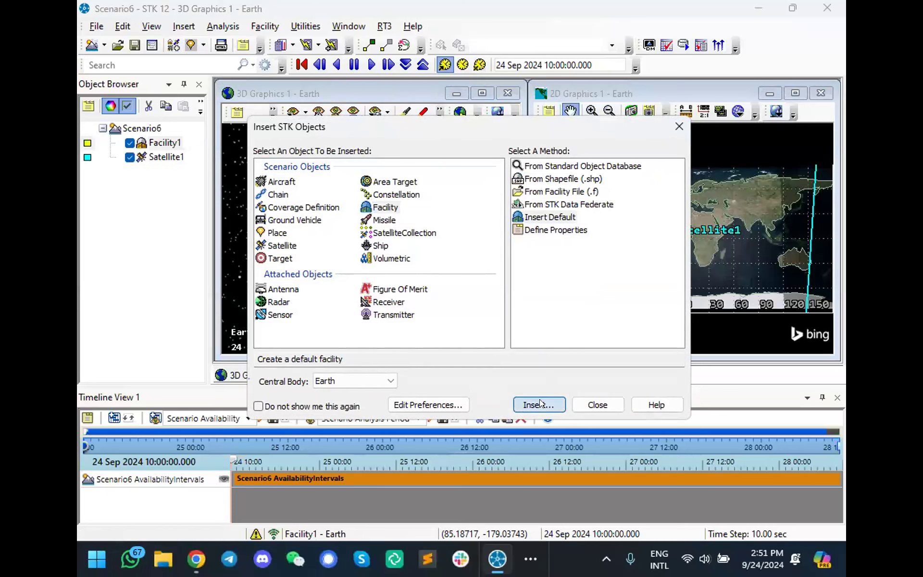
click(597, 404)
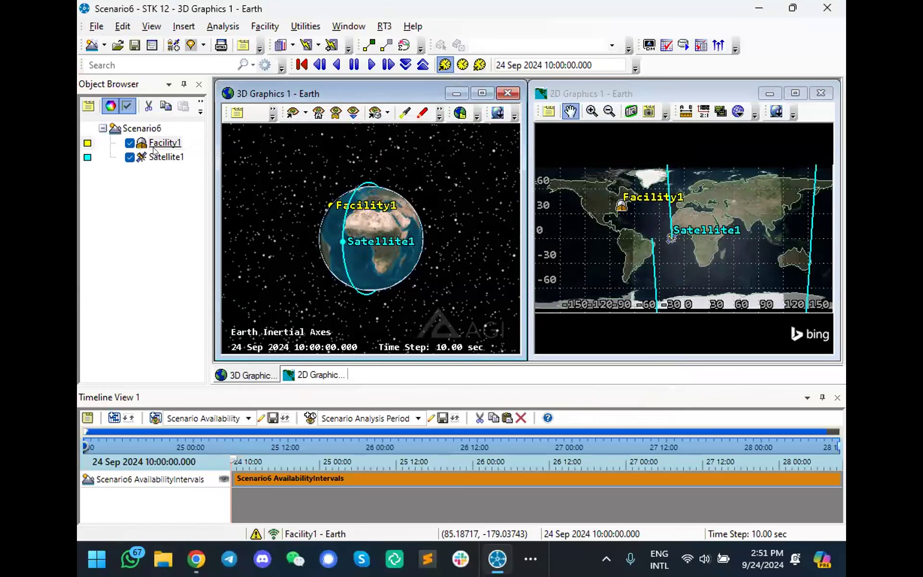
Step: Advance the scenario time to 24 Sep 2024 13:52:56.470 and zoom the 3D view to Facility1 with the surrounding orbit path in view
drag(298, 196, 438, 204)
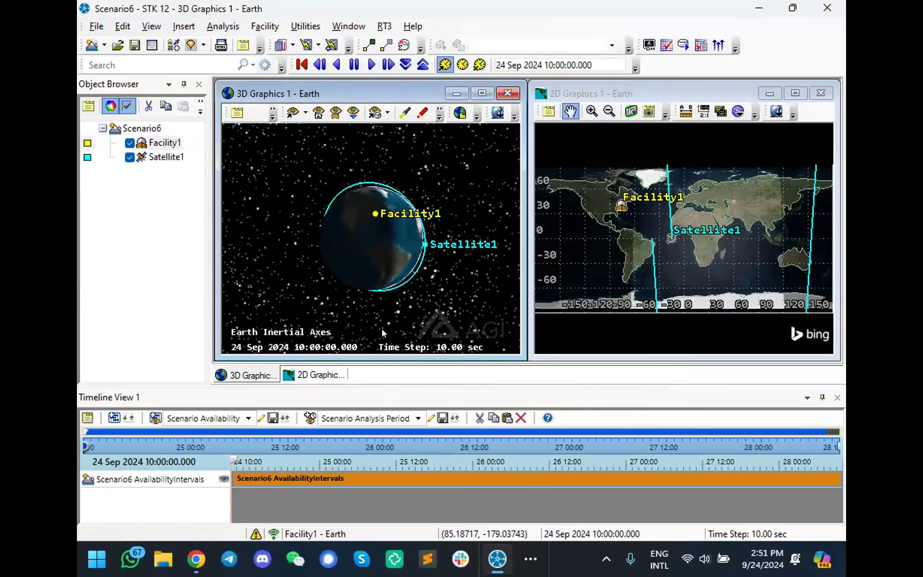
drag(236, 456, 258, 458)
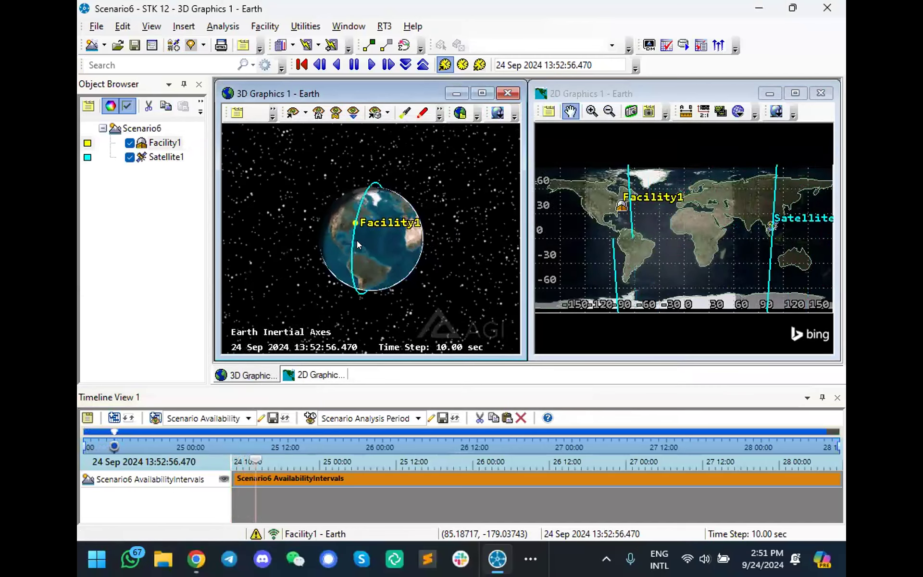
right_click(155, 152)
click(165, 171)
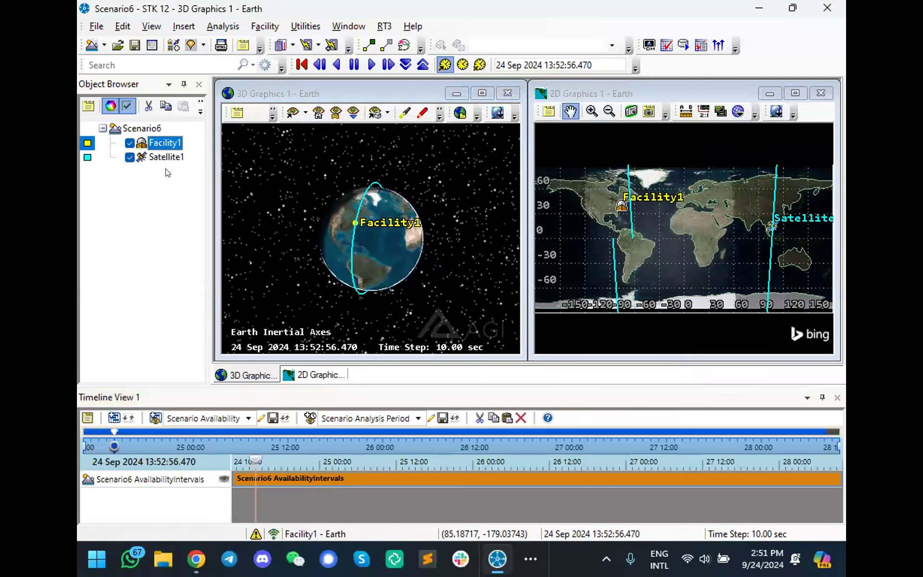
right_drag(362, 214, 379, 192)
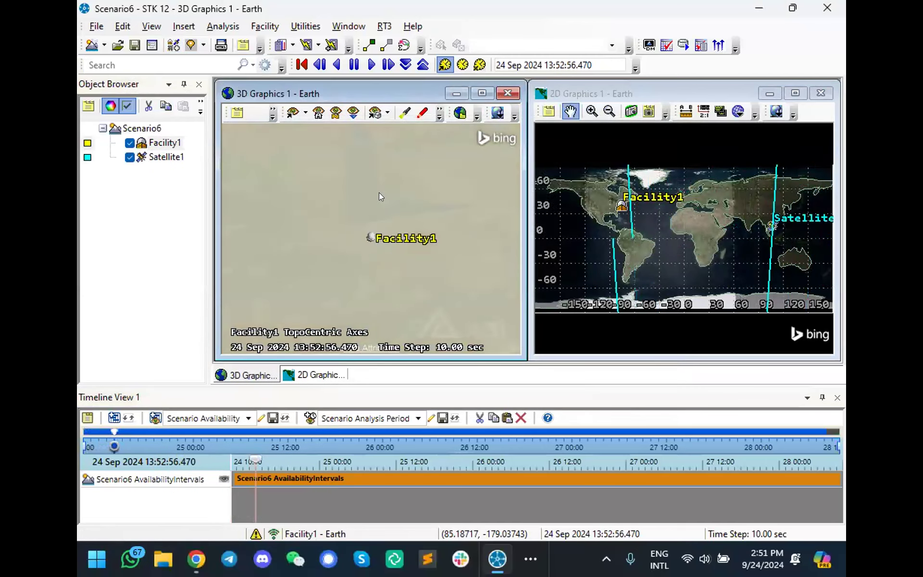
right_drag(391, 289, 381, 156)
right_drag(403, 290, 325, 227)
drag(325, 227, 343, 224)
right_drag(343, 225, 324, 344)
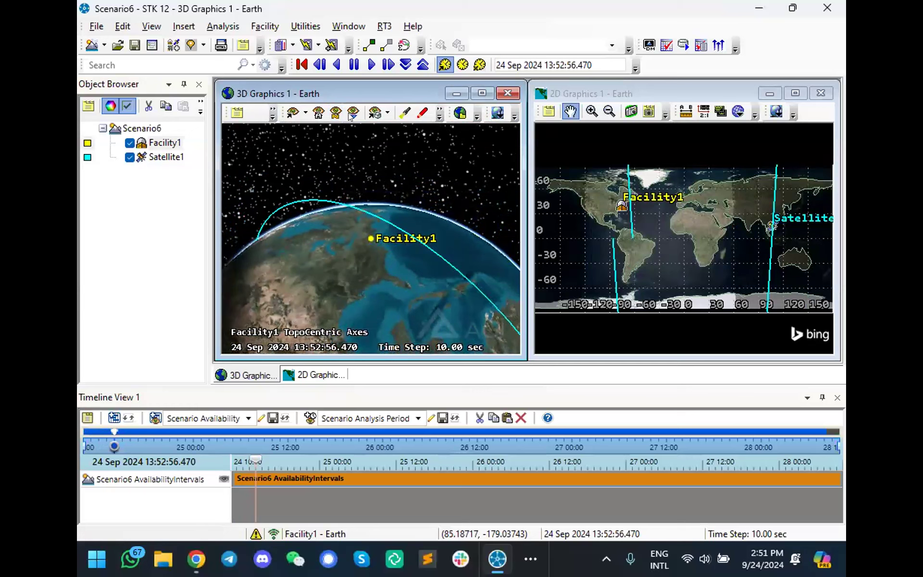
Step: Animate the scenario around Facility1 and pause it at 24 Sep 2024 14:45:46.470
click(372, 65)
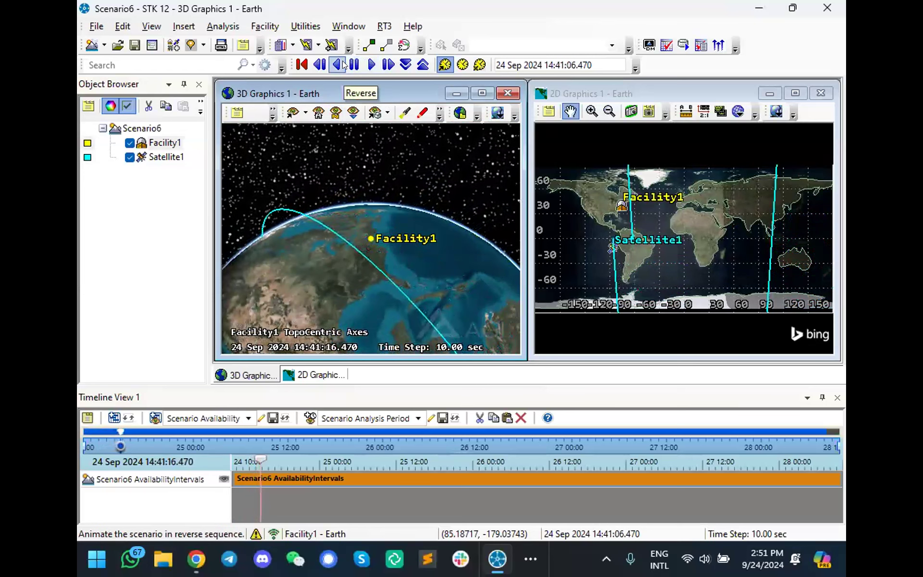
click(354, 64)
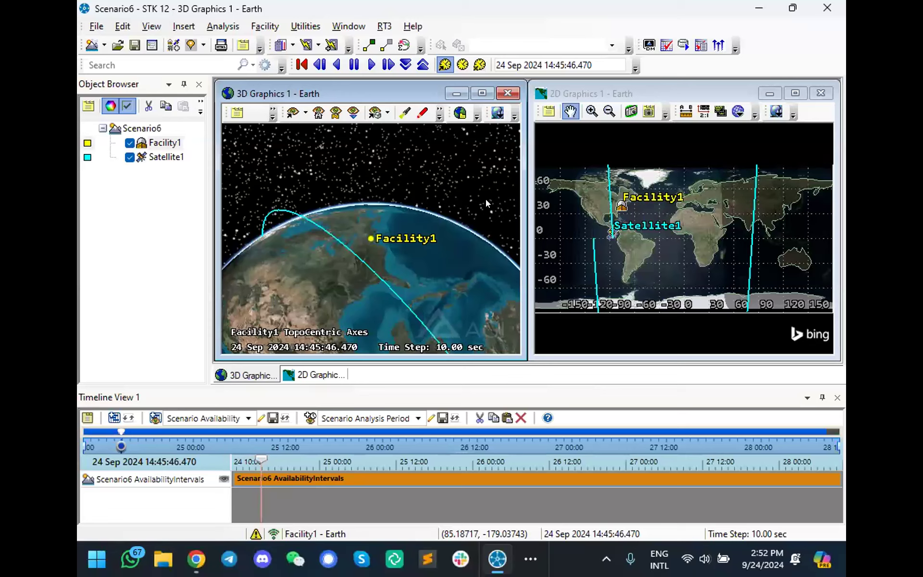
click(154, 206)
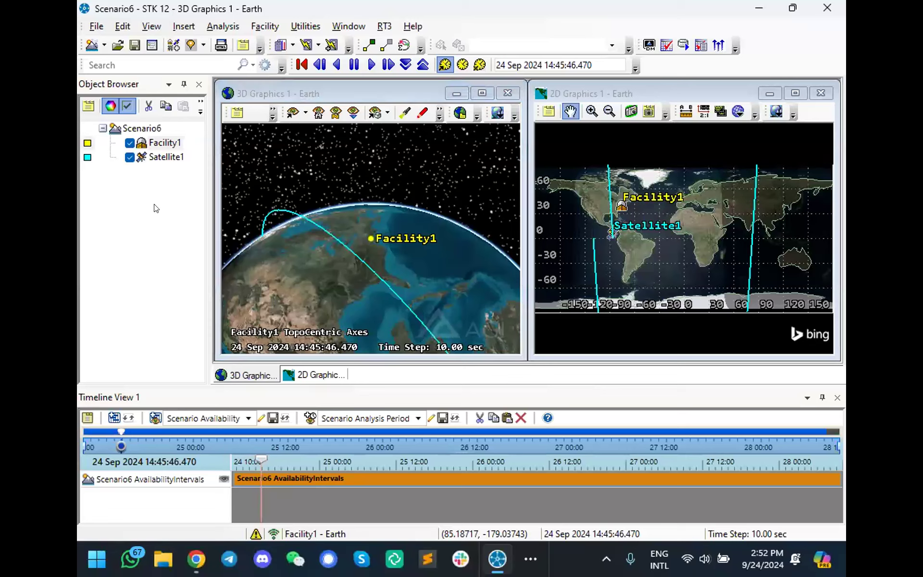
Step: Rename Facility1 as GS
click(164, 141)
right_click(164, 141)
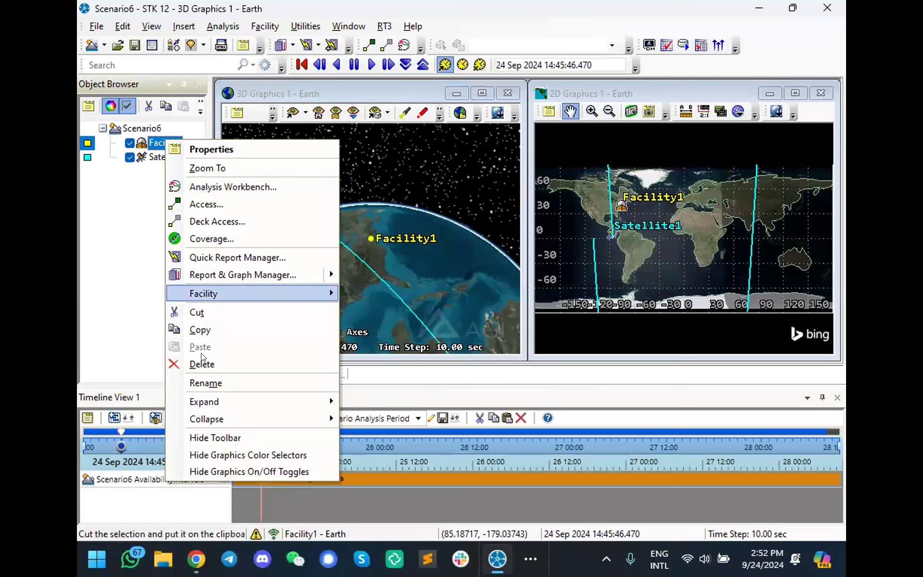
click(205, 380)
text(Gr)
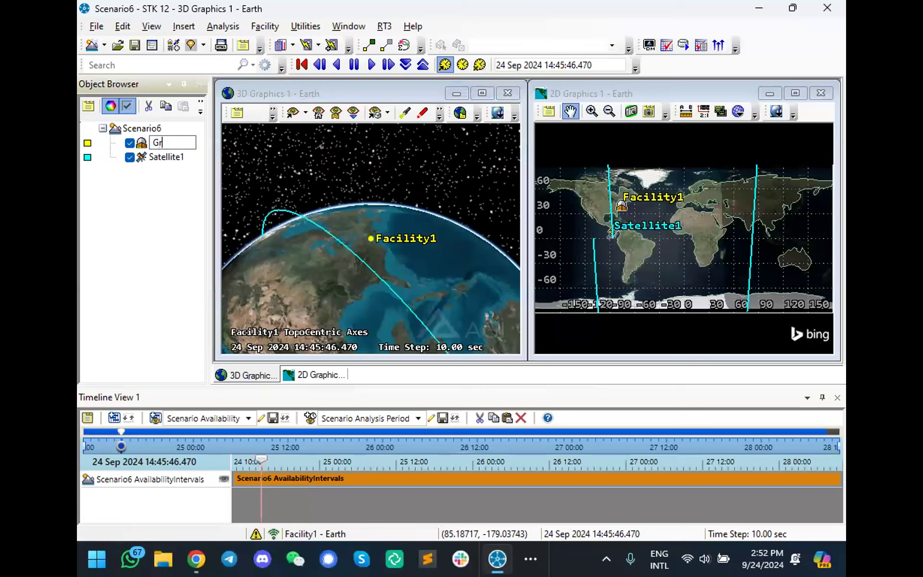
text(S)
key(Return)
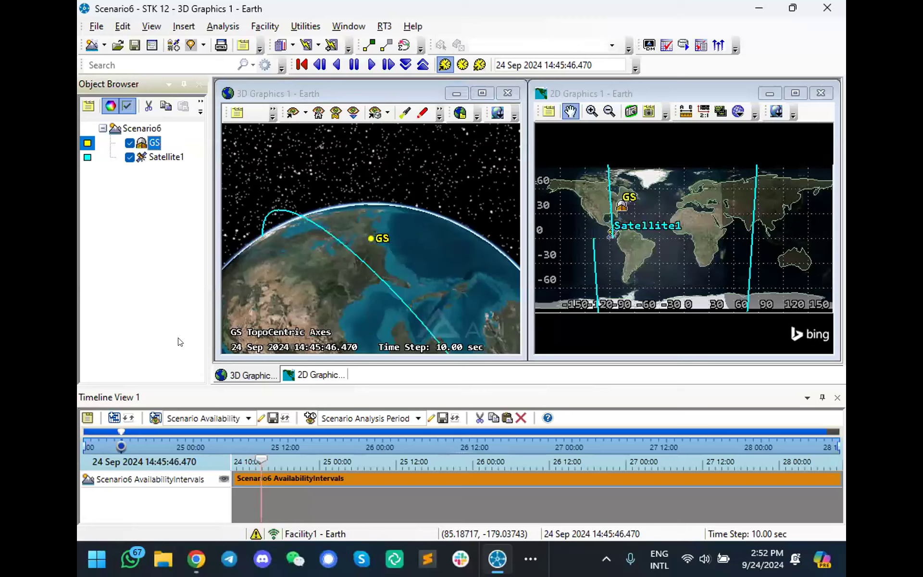
Step: Rename Satellite1 as LEO1 and reset the 3D view to show the whole Earth
click(161, 157)
right_click(162, 158)
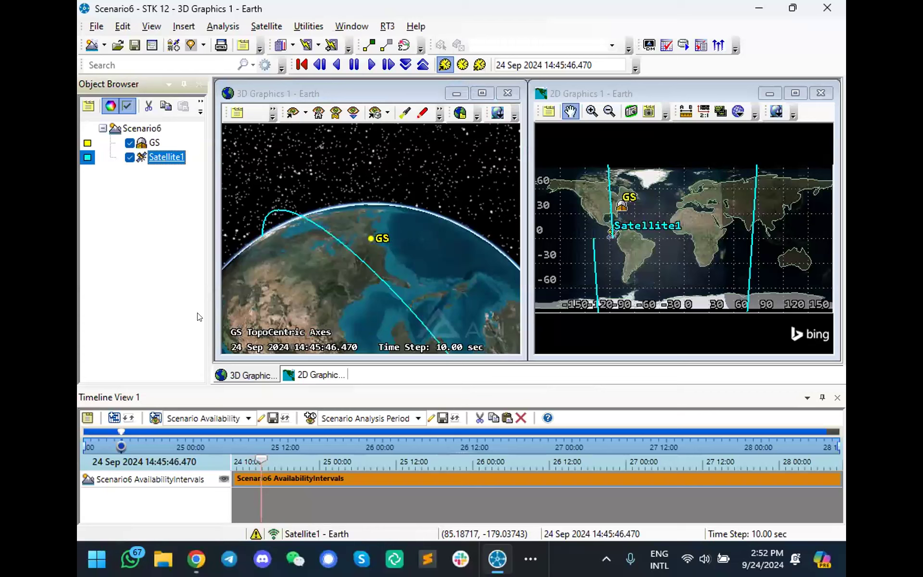
click(202, 417)
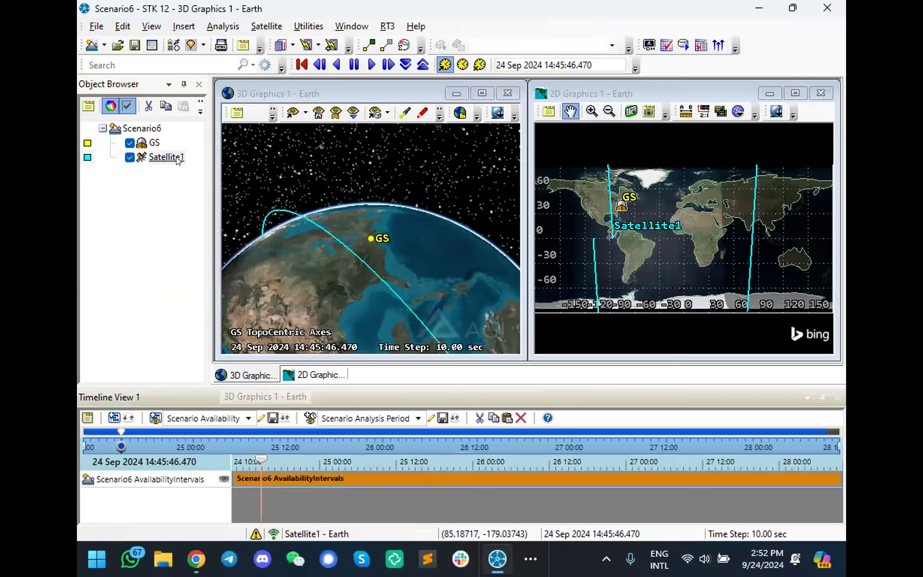
text(LEO1)
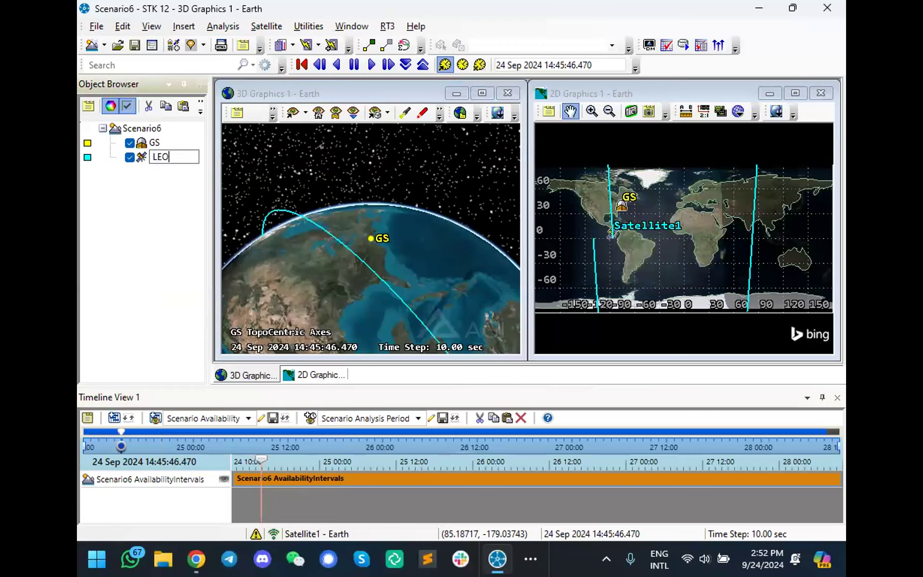
key(Return)
scroll(404, 271, down, 4)
drag(404, 271, 430, 235)
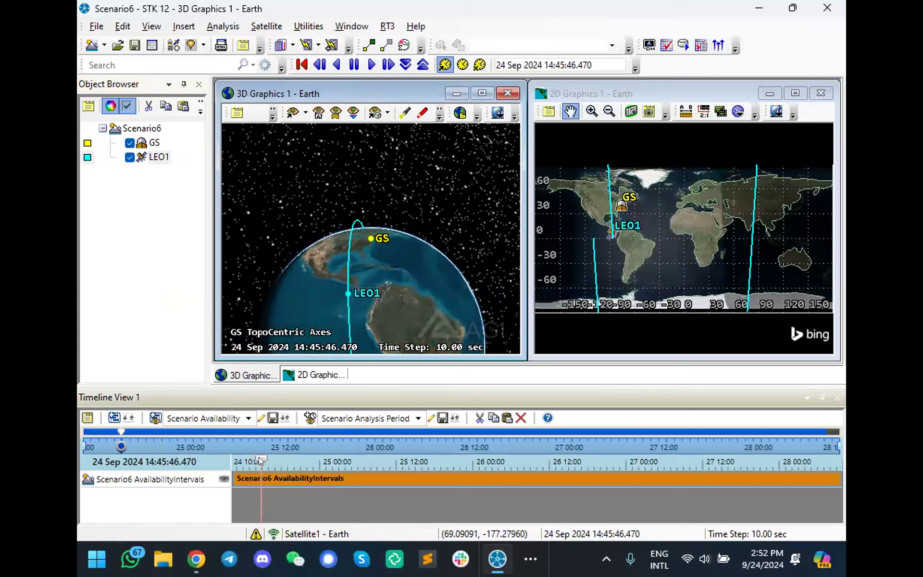
click(318, 112)
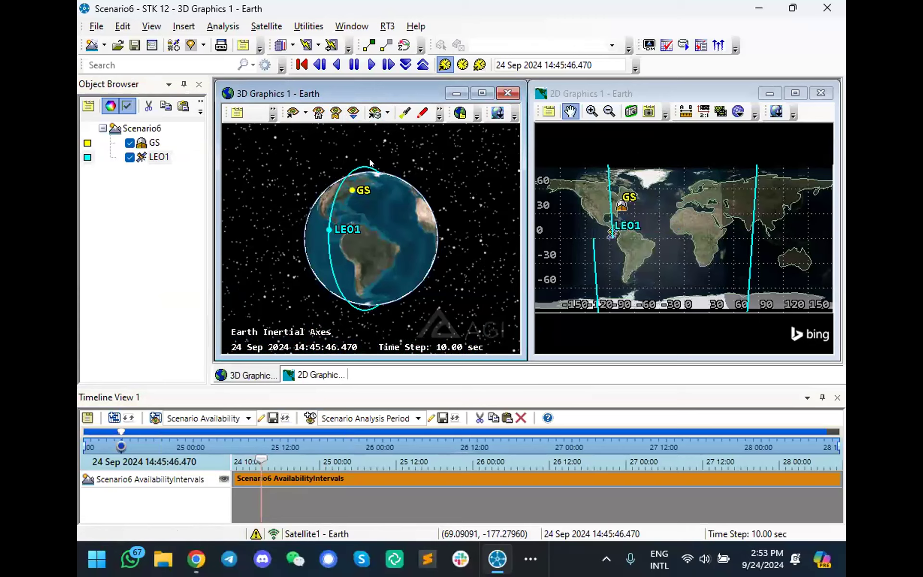
Step: Open the Report & Graph Manager and shrink the Timeline View to give it more room
click(282, 45)
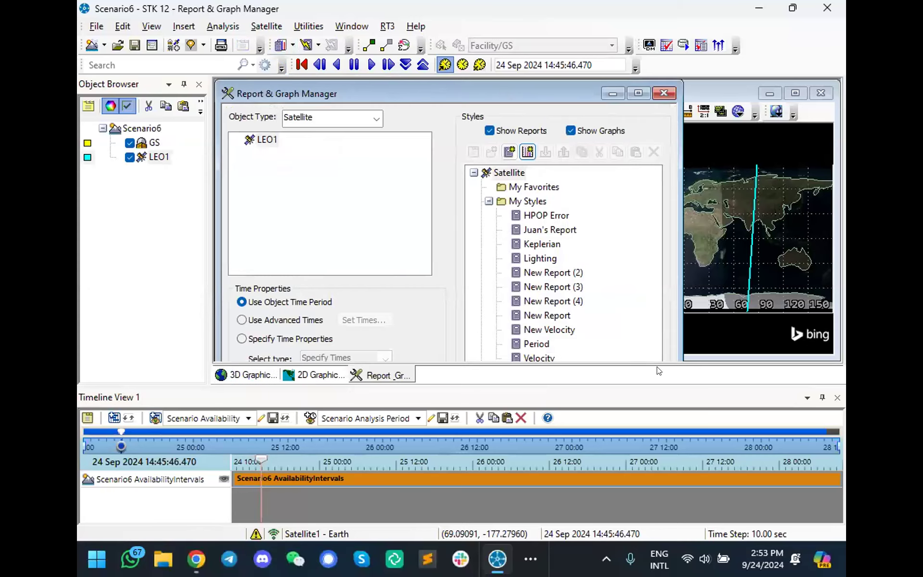
drag(673, 382, 680, 474)
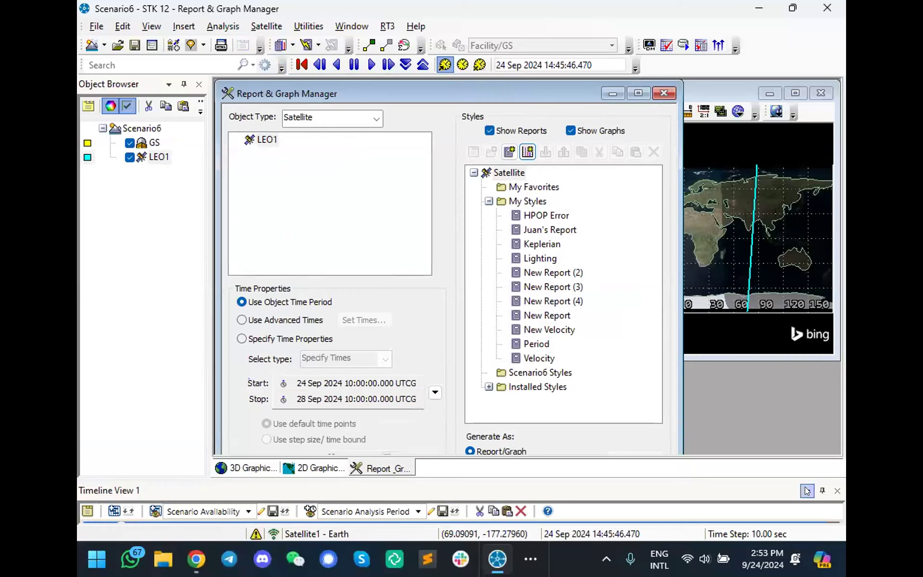
drag(799, 478, 798, 495)
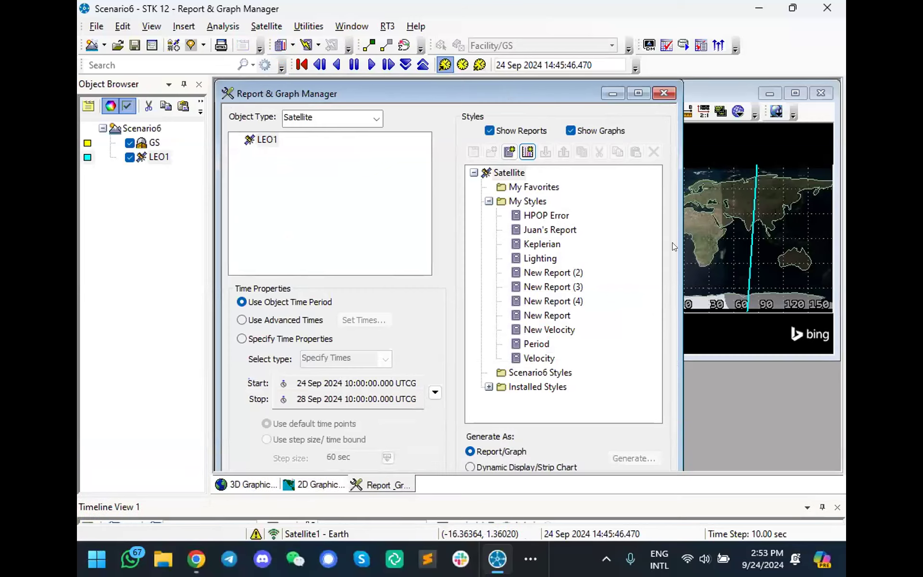
double_click(441, 90)
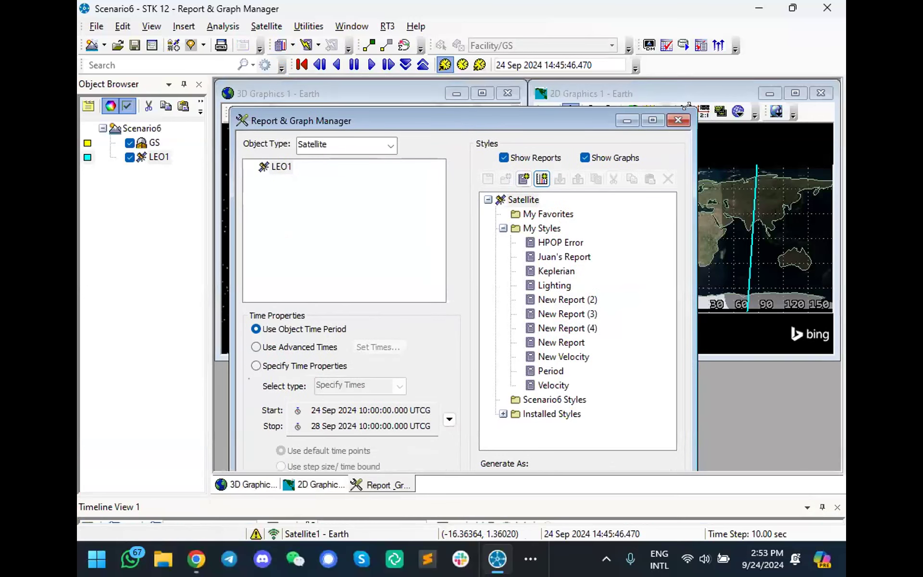
drag(524, 123, 559, 90)
drag(803, 494, 801, 460)
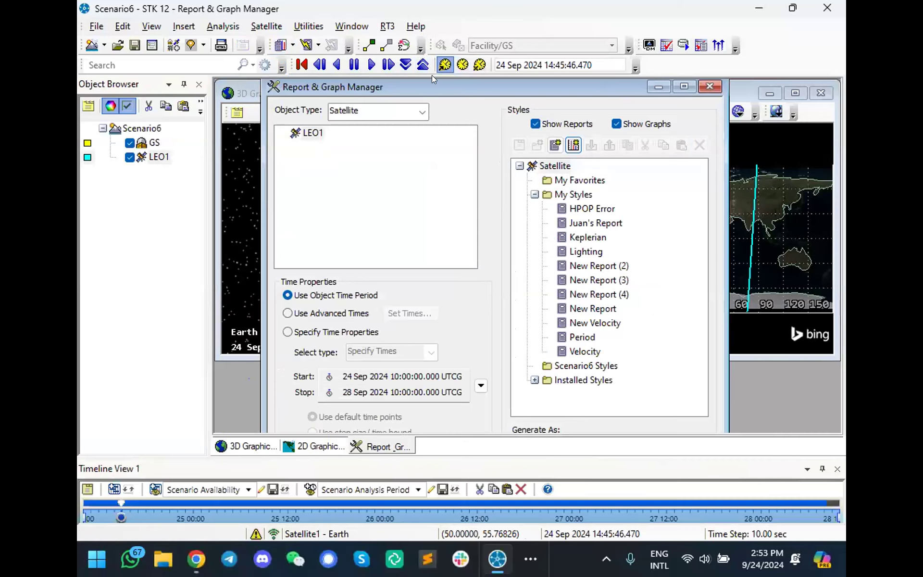
Step: Close the Timeline View and reposition the Report & Graph Manager so its report generation options are accessible
drag(431, 85, 423, 108)
right_click(396, 439)
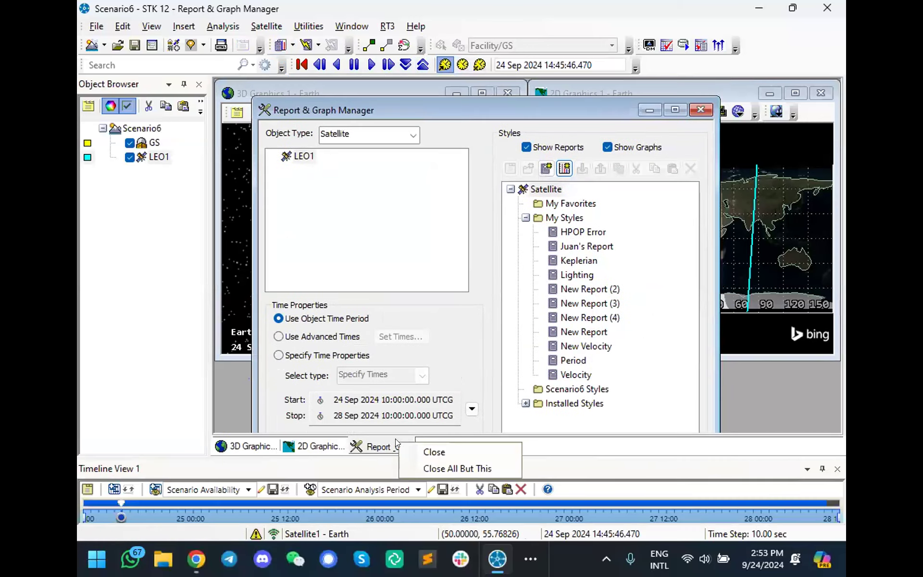
click(416, 114)
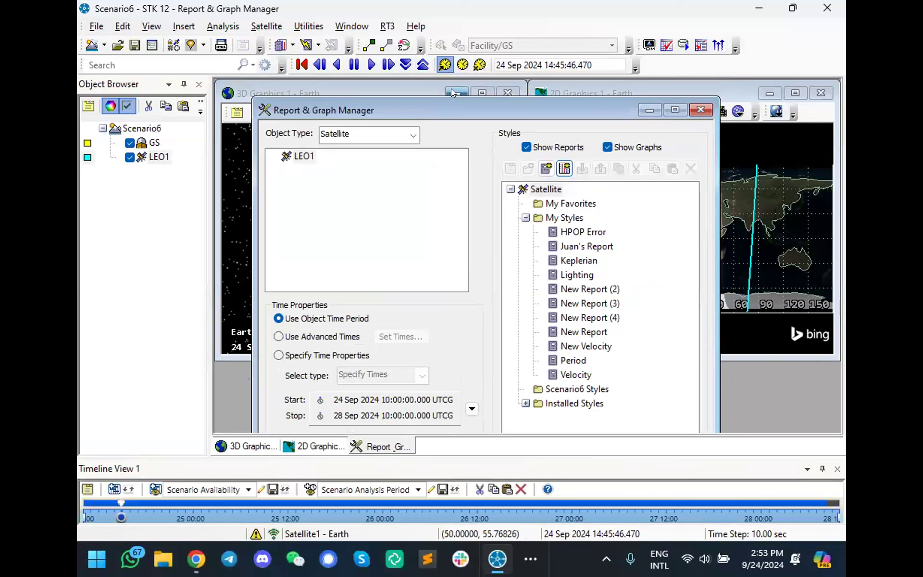
drag(463, 97, 491, 83)
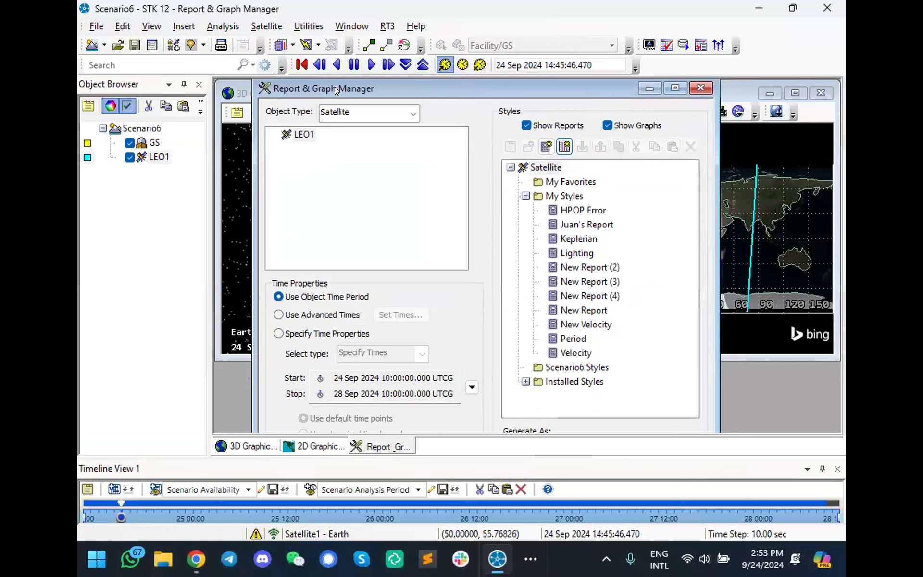
drag(334, 86, 335, 74)
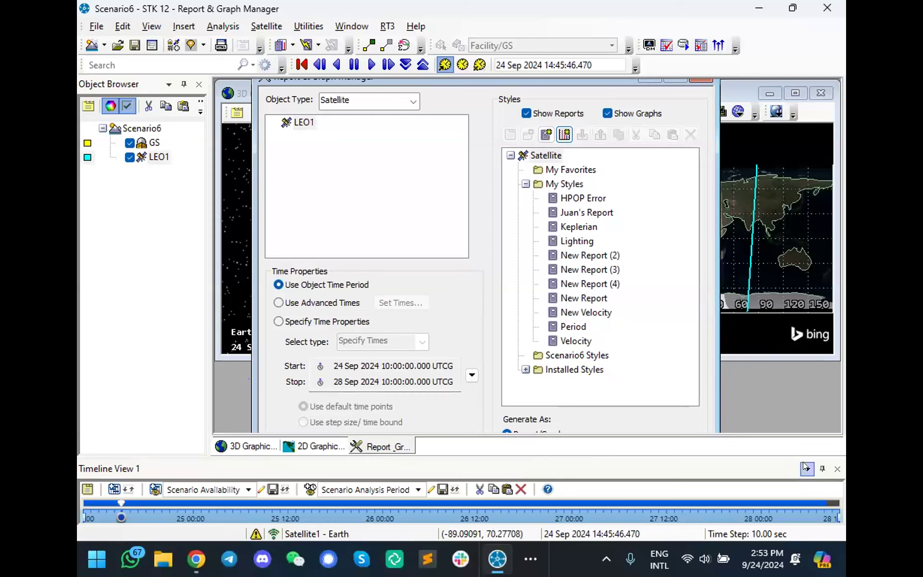
click(835, 469)
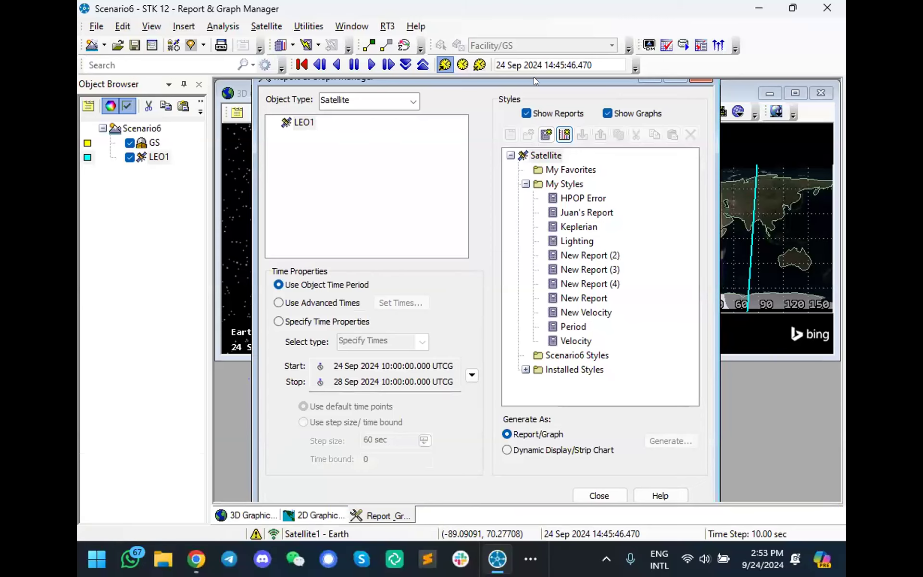
drag(534, 77, 544, 79)
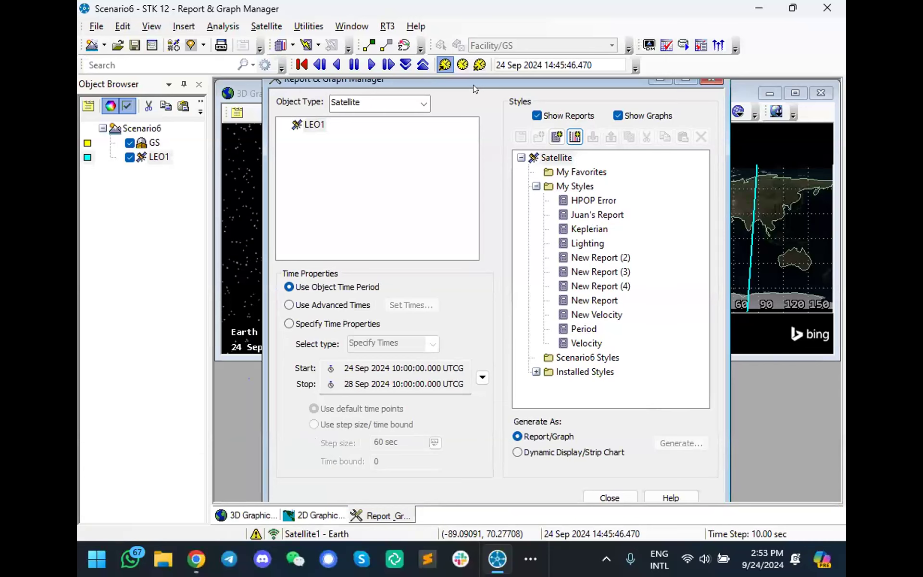
drag(473, 84, 470, 101)
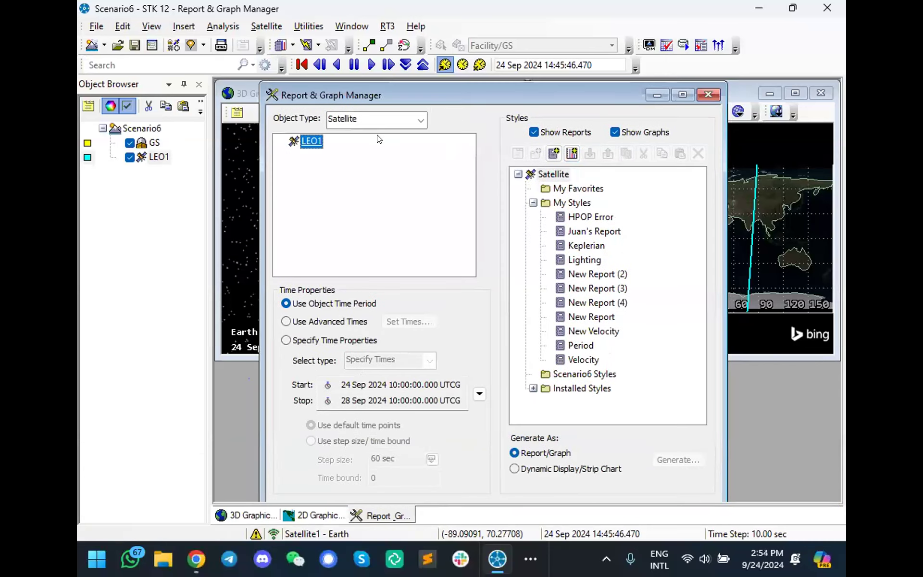
Step: Check the report styles offered for the Facility object type and return to the Satellite type with LEO1 selected
click(420, 119)
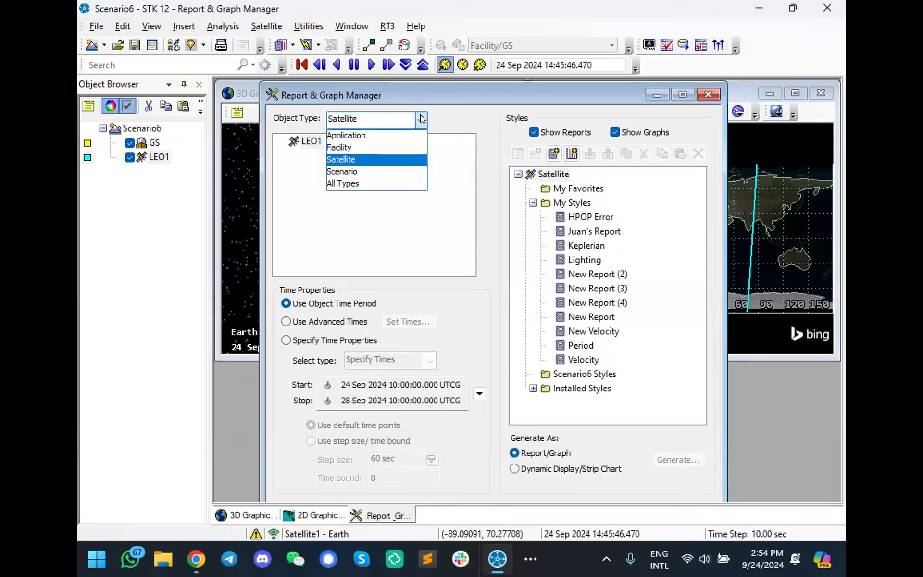
click(397, 147)
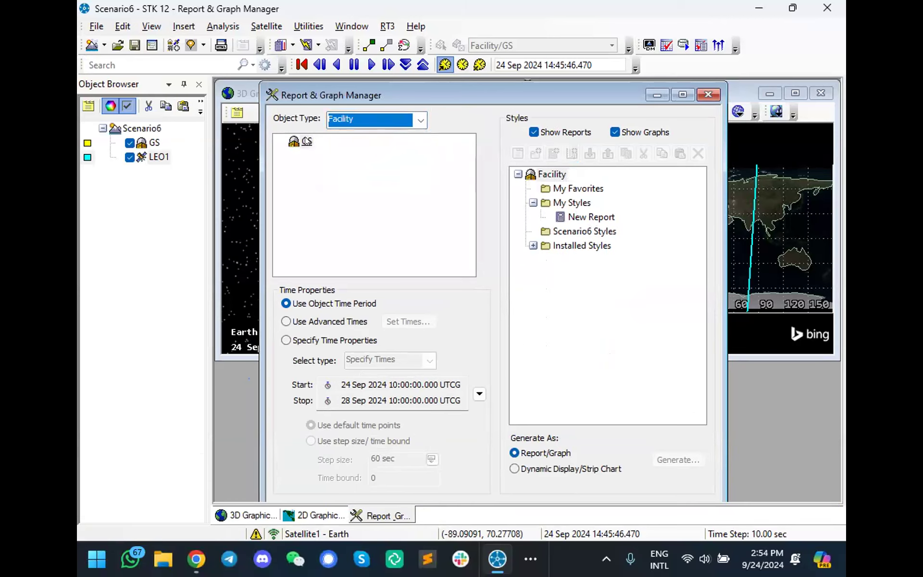
click(420, 118)
click(383, 154)
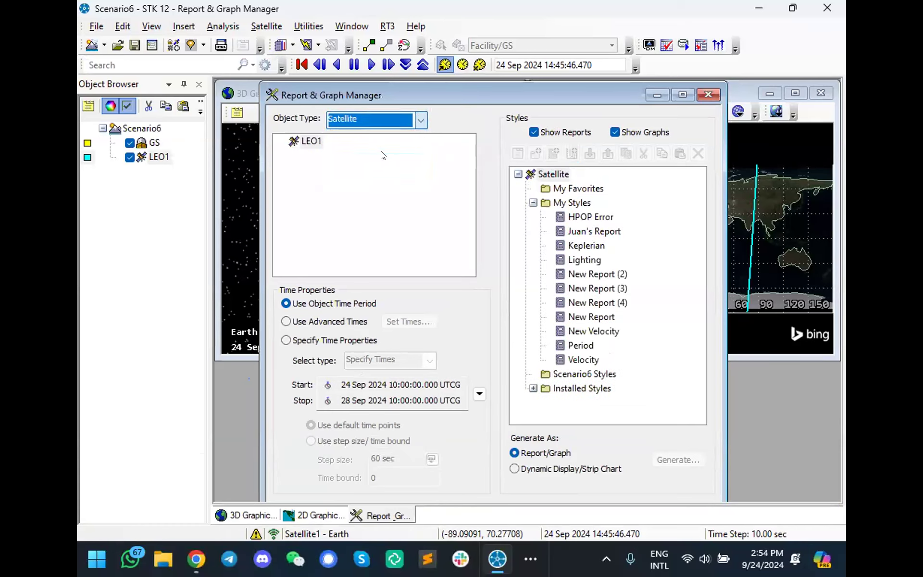
click(312, 141)
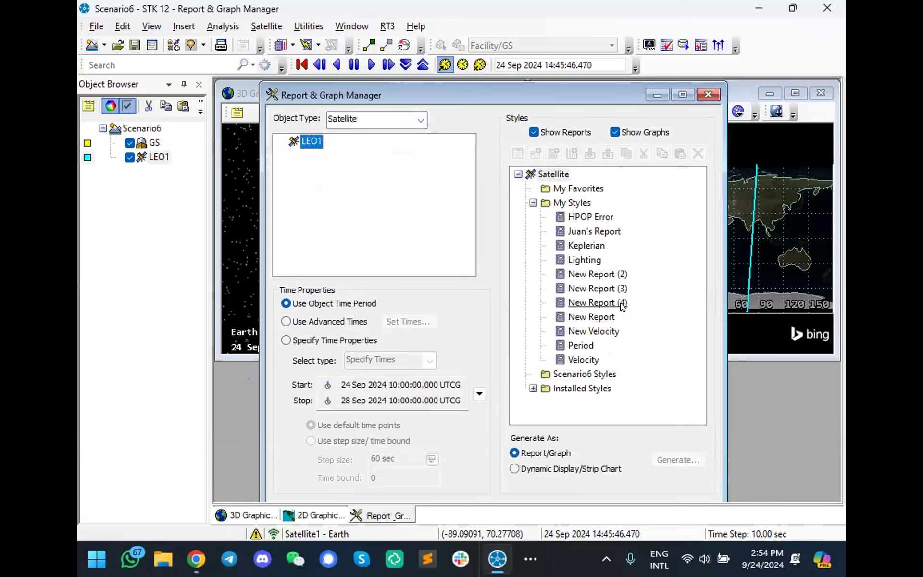
Step: Expand the Installed Styles for satellites, collapse My Styles, and keep LEO1 as the report object
double_click(581, 388)
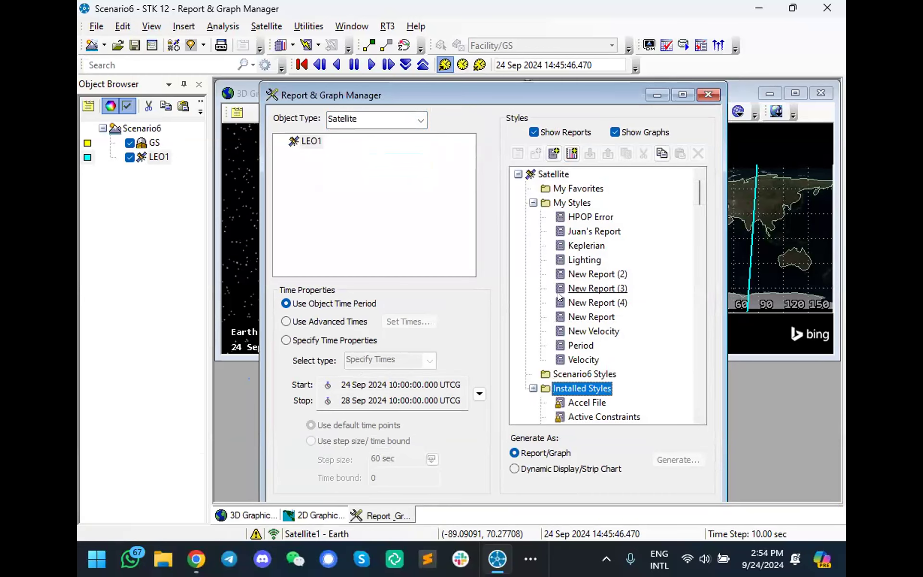
double_click(547, 200)
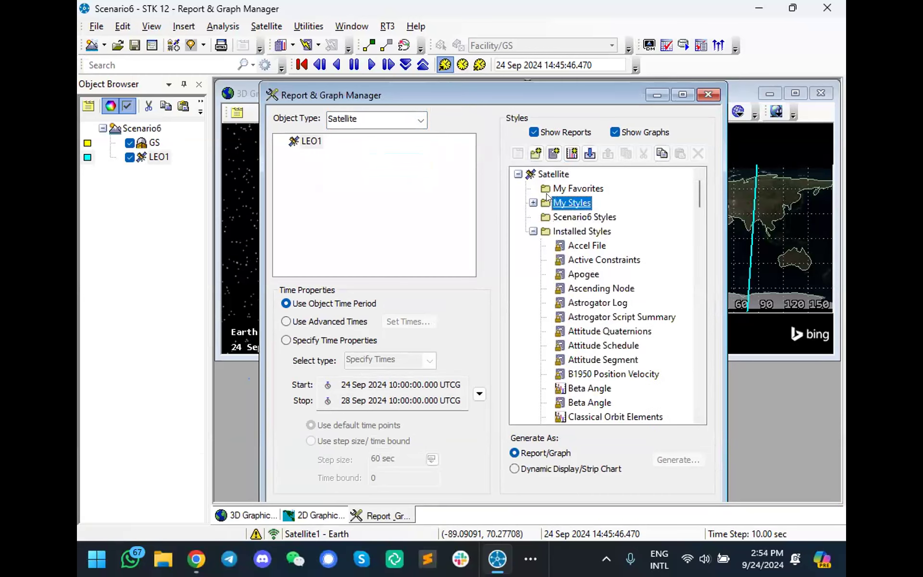
click(533, 202)
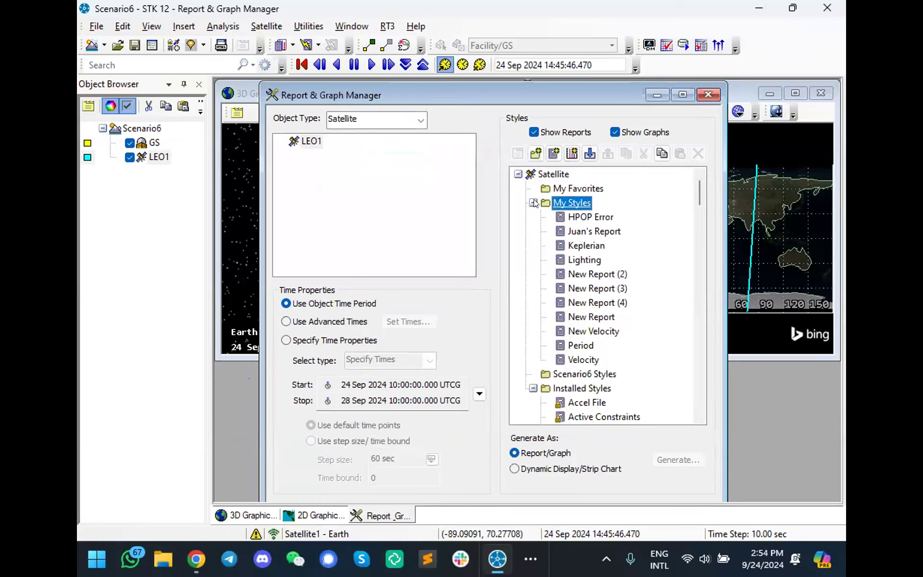
click(533, 202)
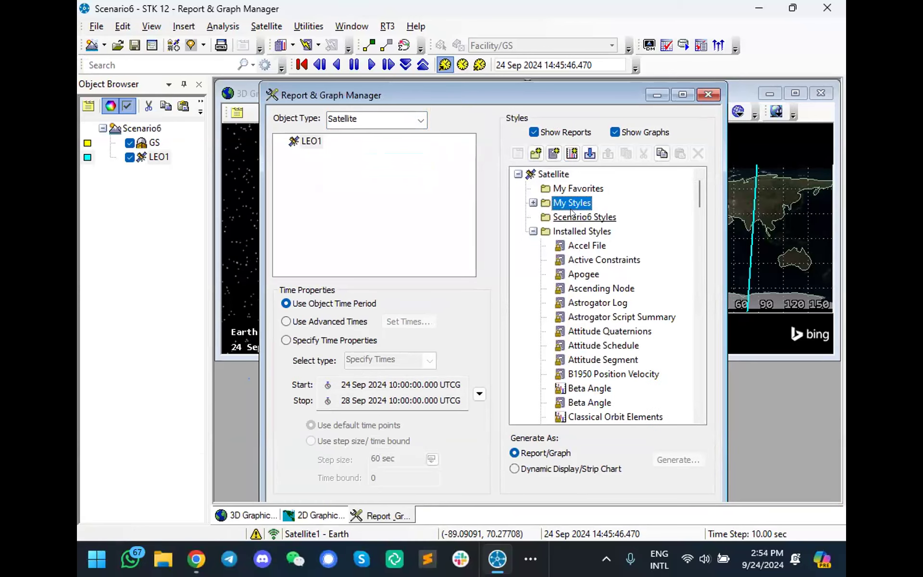
click(566, 232)
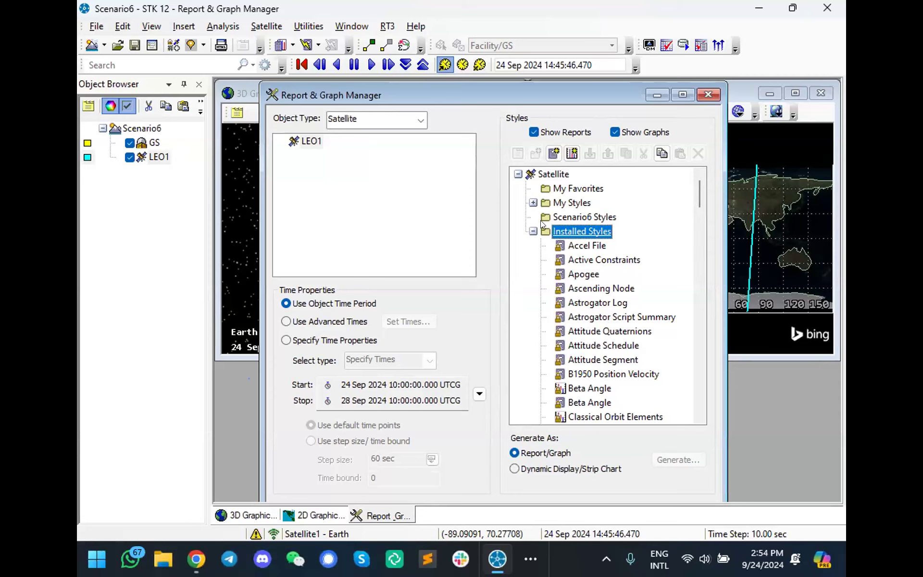
click(312, 141)
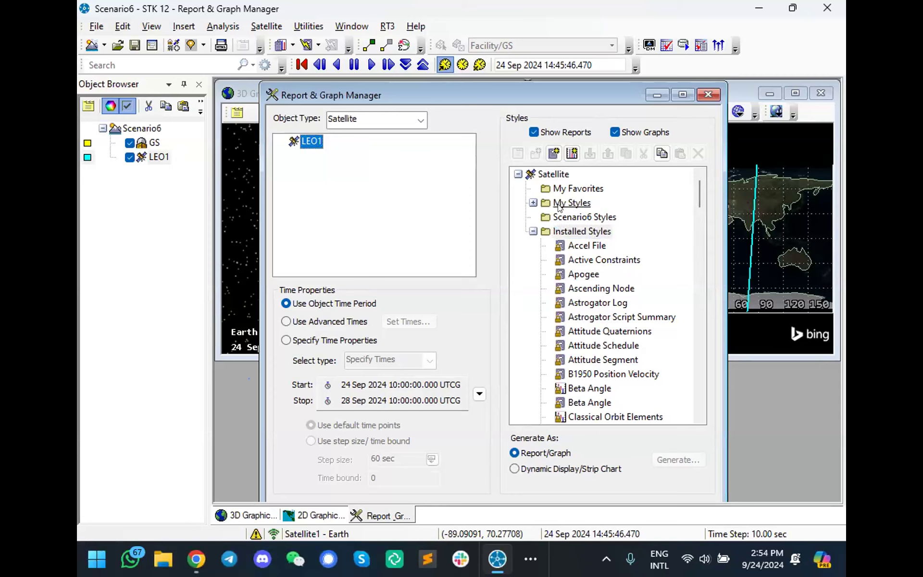
Step: Generate the installed Classical Orbit Elements report for LEO1
click(694, 193)
scroll(694, 194, down, 2)
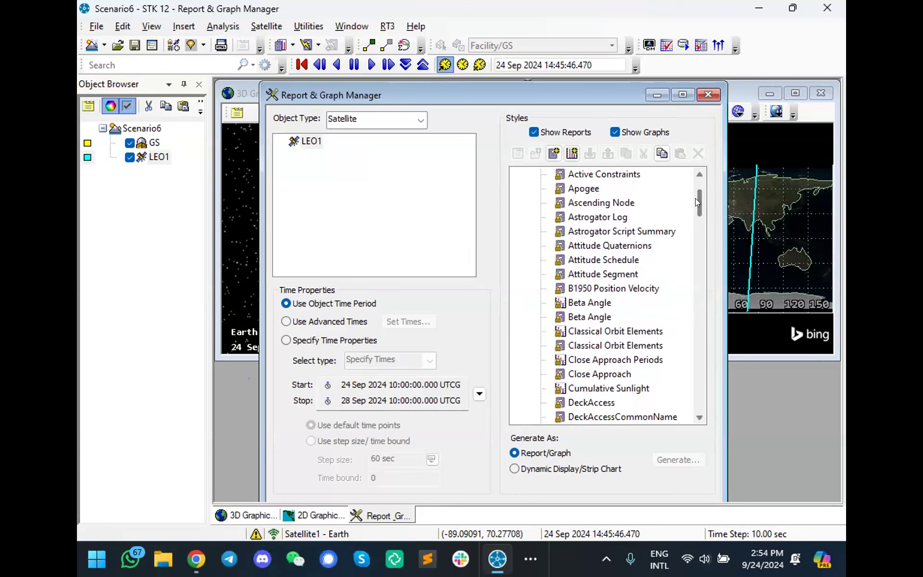
scroll(695, 201, down, 1)
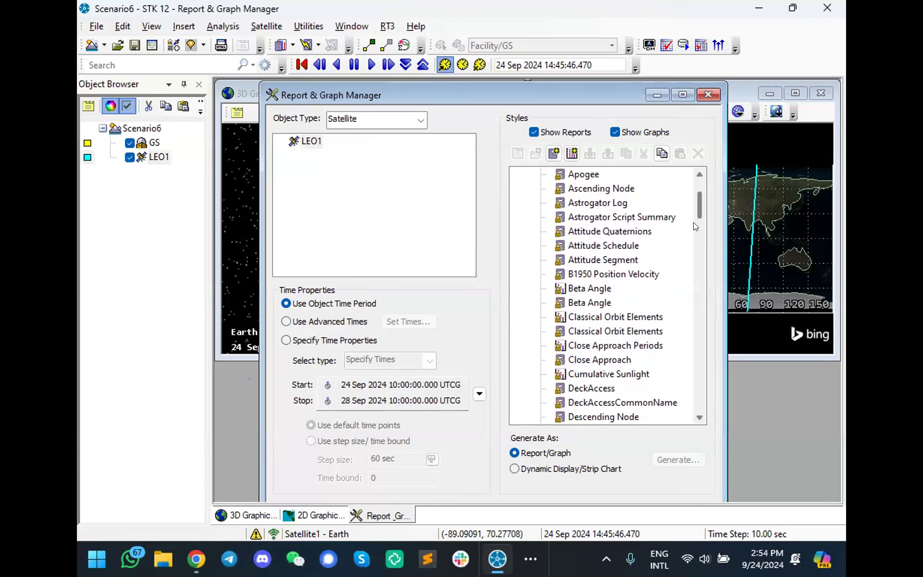
click(658, 331)
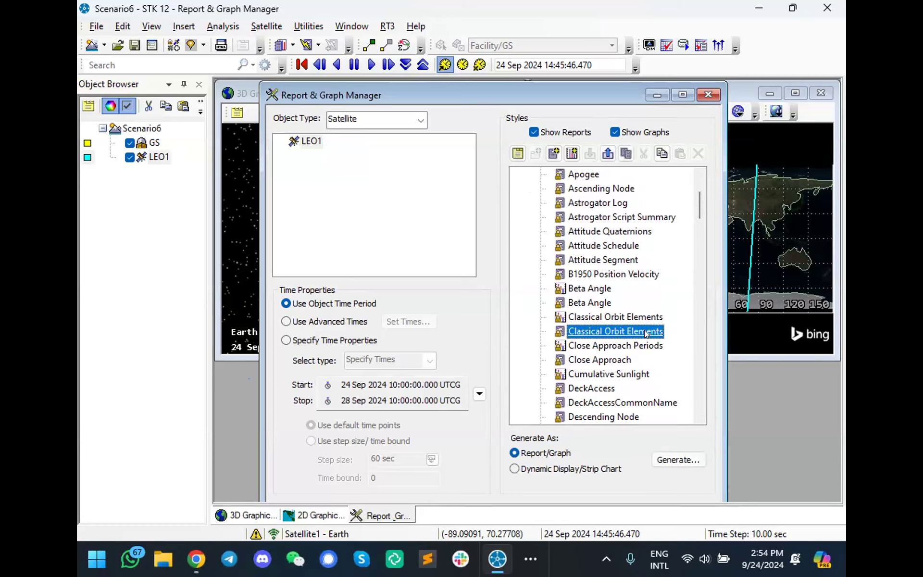
double_click(635, 329)
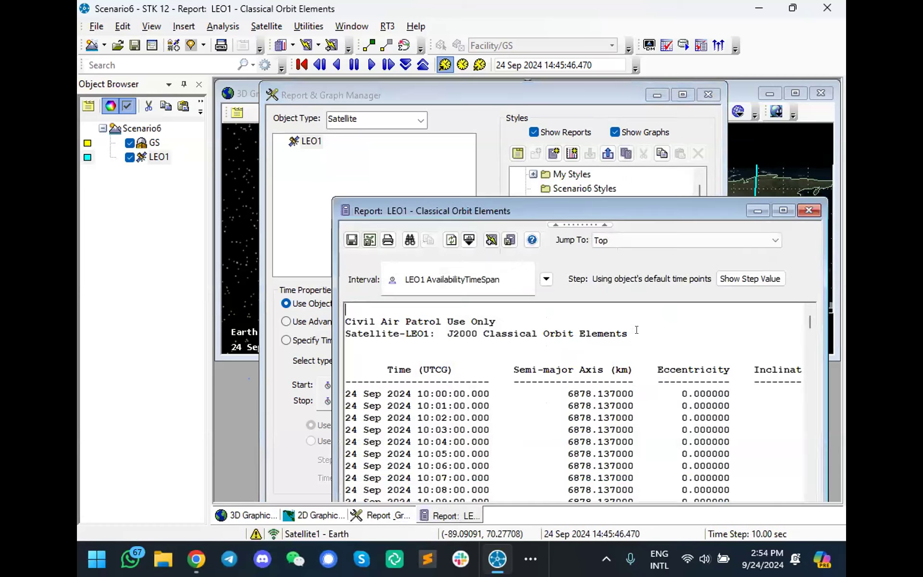
Step: Move and enlarge the Classical Orbit Elements report window to reveal more of its columns
drag(618, 199, 530, 112)
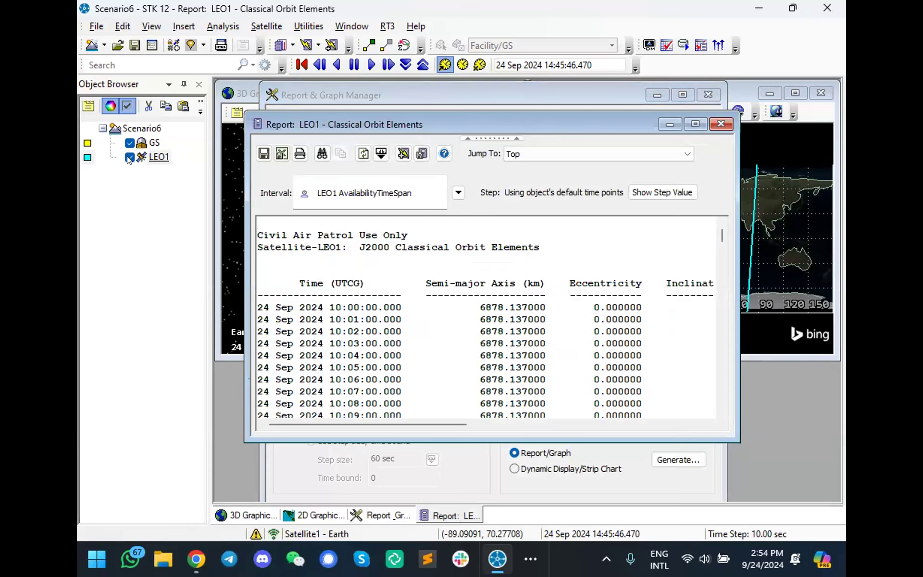
drag(587, 124, 559, 95)
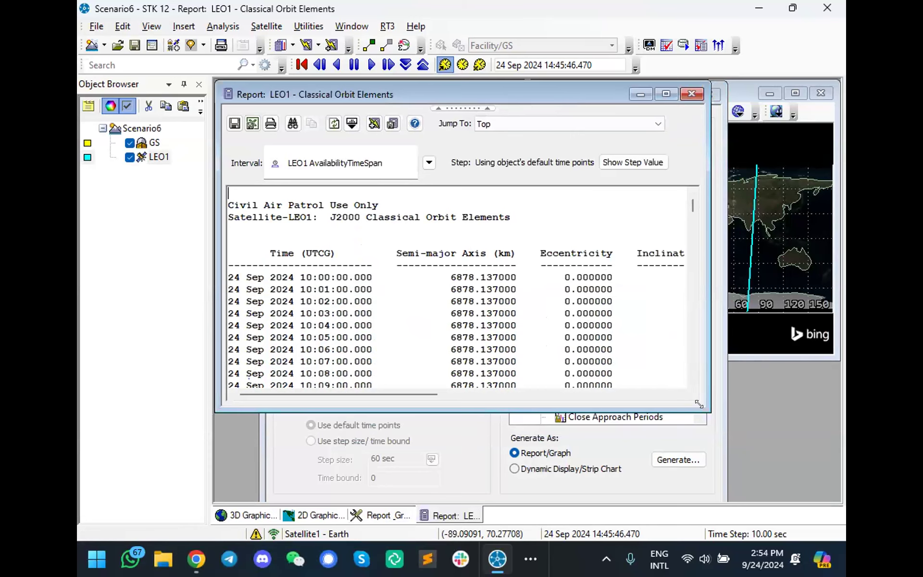
drag(698, 404, 837, 449)
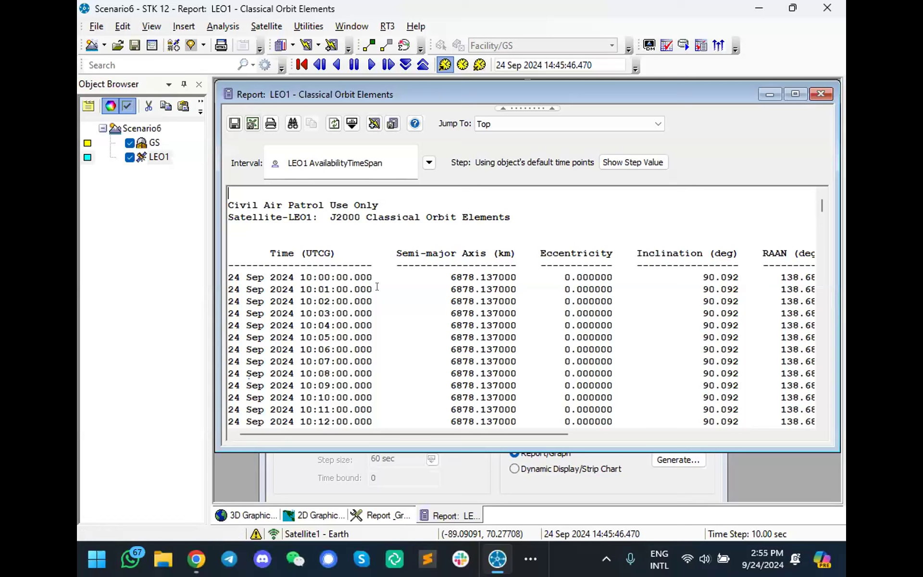
Step: Show the step value of the Classical Orbit Elements report and set it to 30 sec
click(630, 162)
click(482, 157)
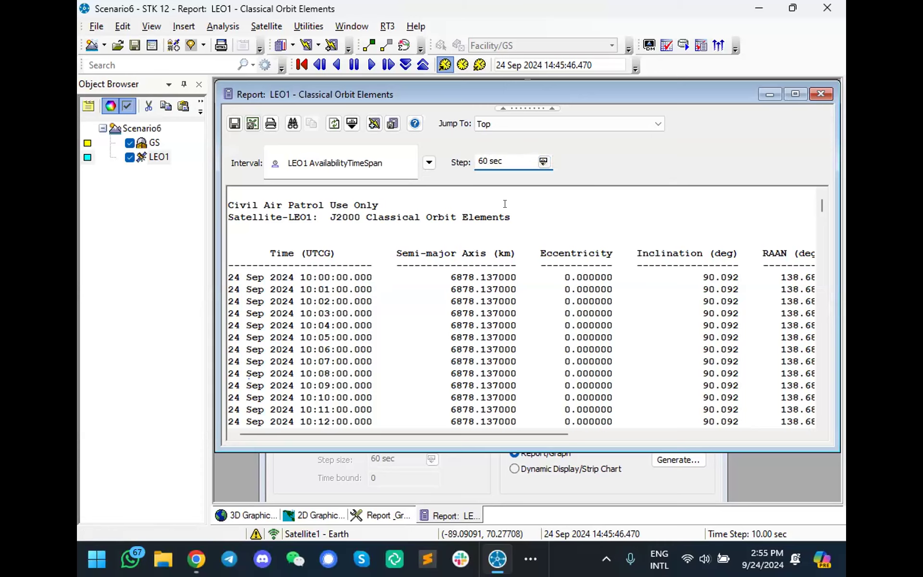
key(BackSpace)
text(3)
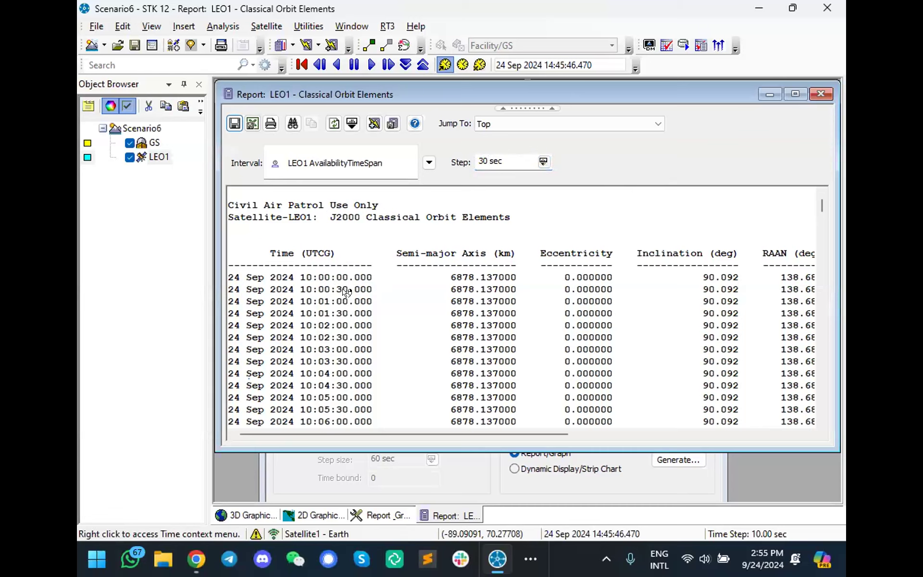
Step: Set the report's time step back to 60 sec
click(479, 162)
key(BackSpace)
text(6)
key(Return)
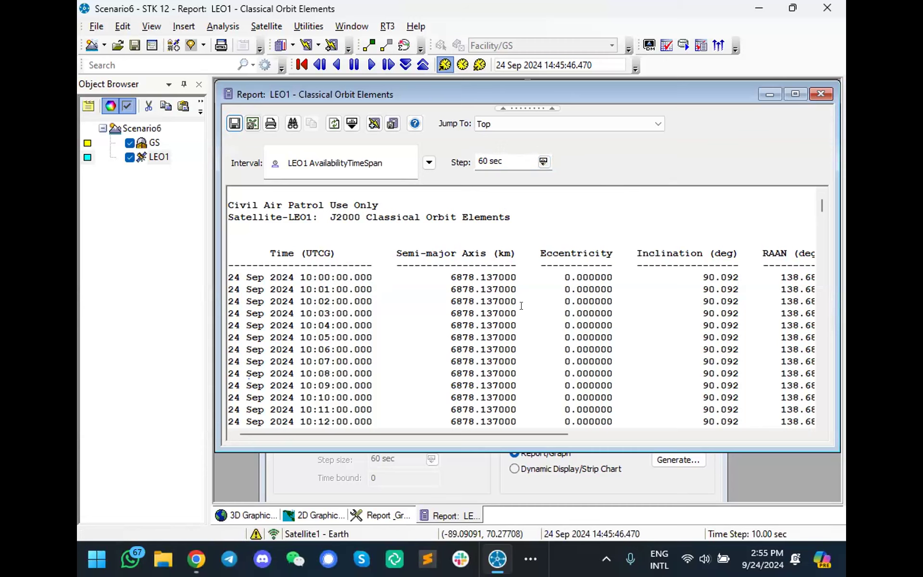
Step: Examine the first row of the report across all columns, from time and semi-major axis to RAAN and true anomaly
drag(443, 433, 696, 423)
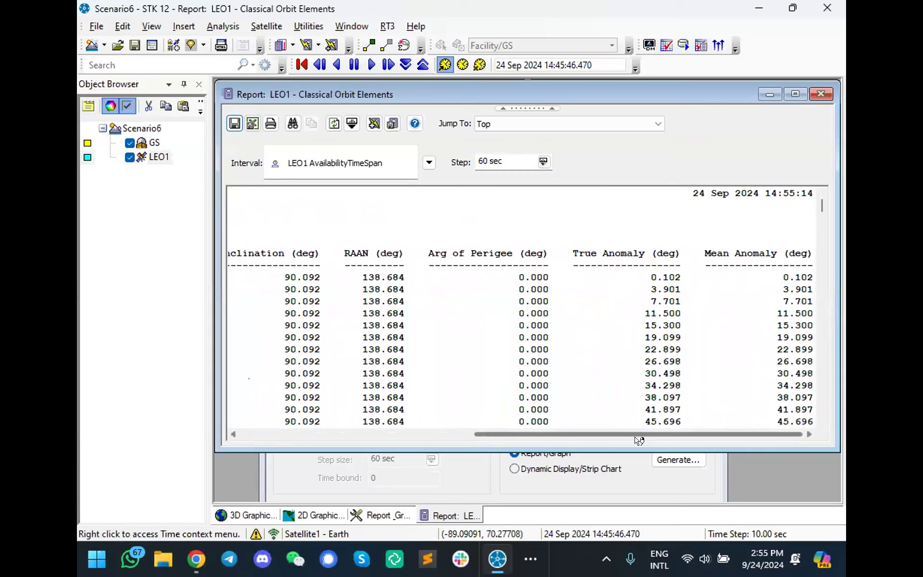
drag(634, 434, 312, 298)
drag(229, 277, 377, 276)
drag(450, 278, 649, 273)
drag(479, 435, 641, 417)
double_click(608, 277)
drag(519, 278, 560, 277)
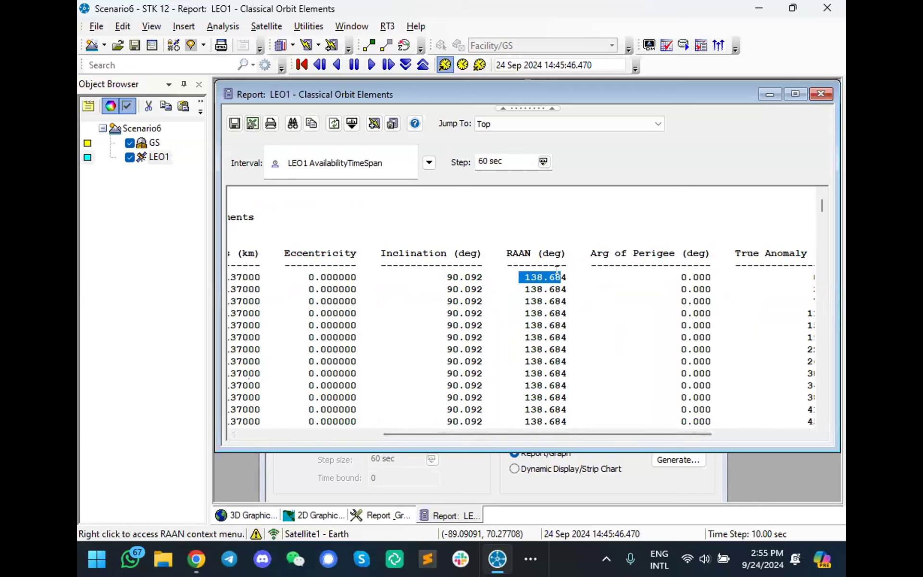
drag(577, 434, 669, 434)
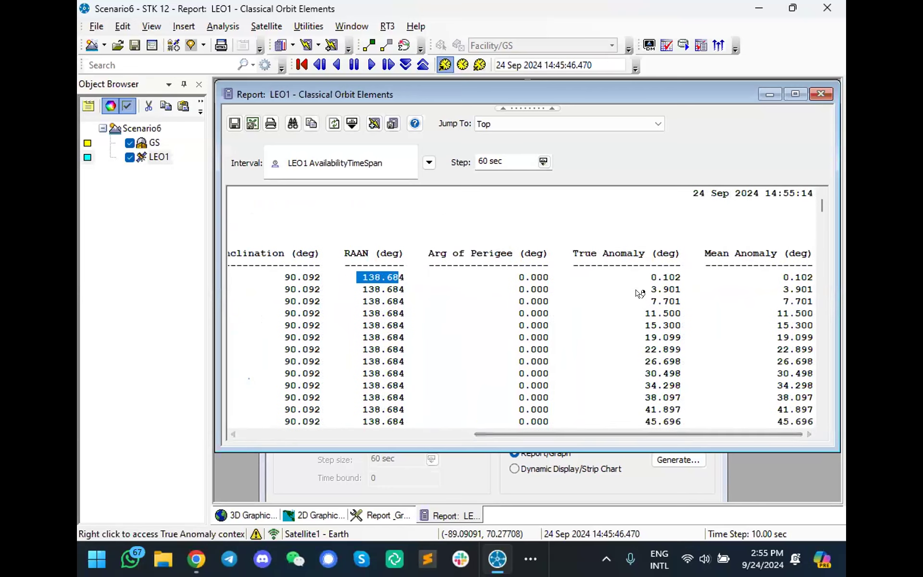
double_click(658, 278)
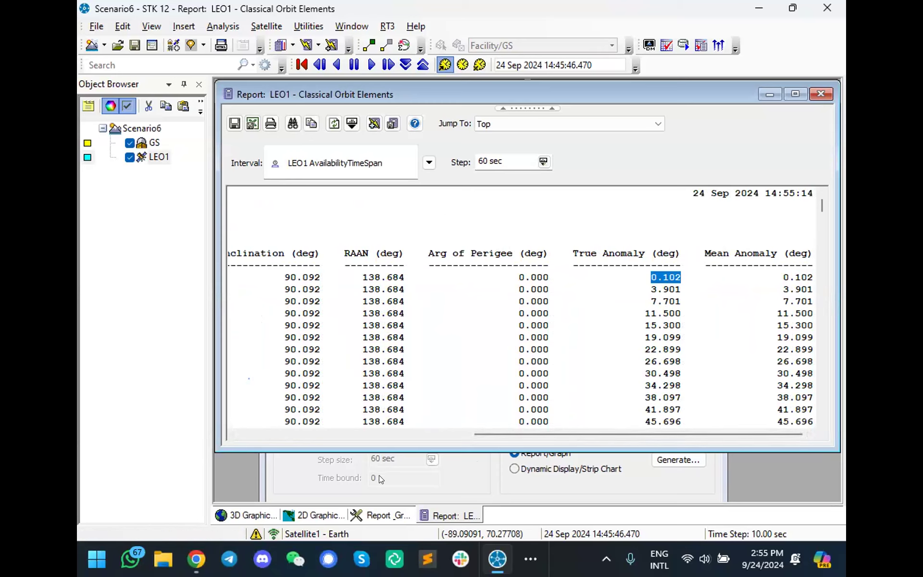
Step: Open LEO1's orbit properties to check the defined true anomaly, and minimize the properties window to return to the report
click(363, 515)
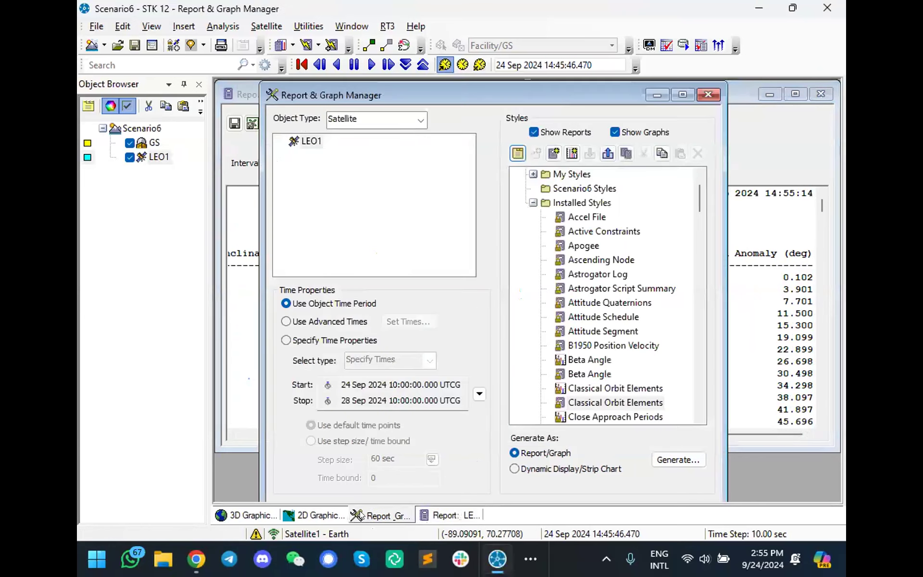
click(445, 515)
click(158, 157)
right_click(159, 158)
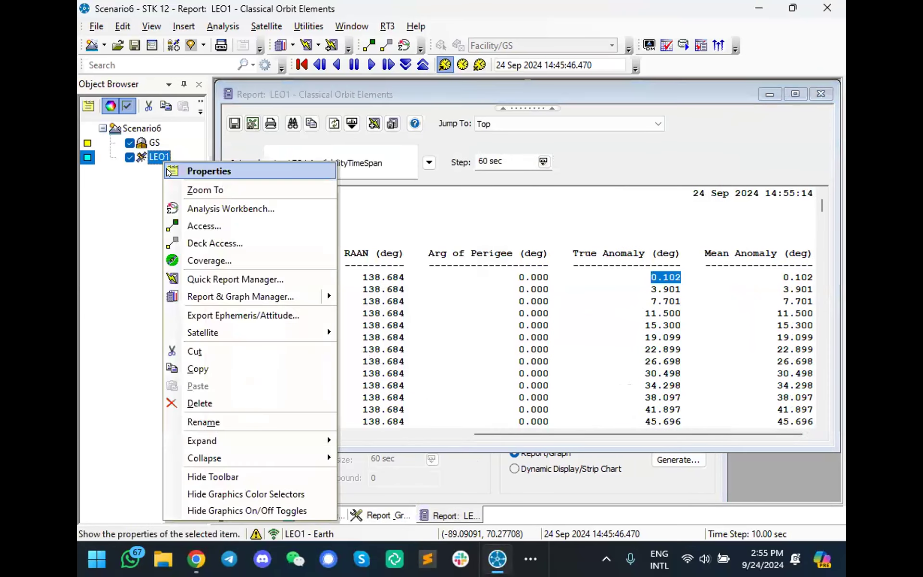
click(166, 168)
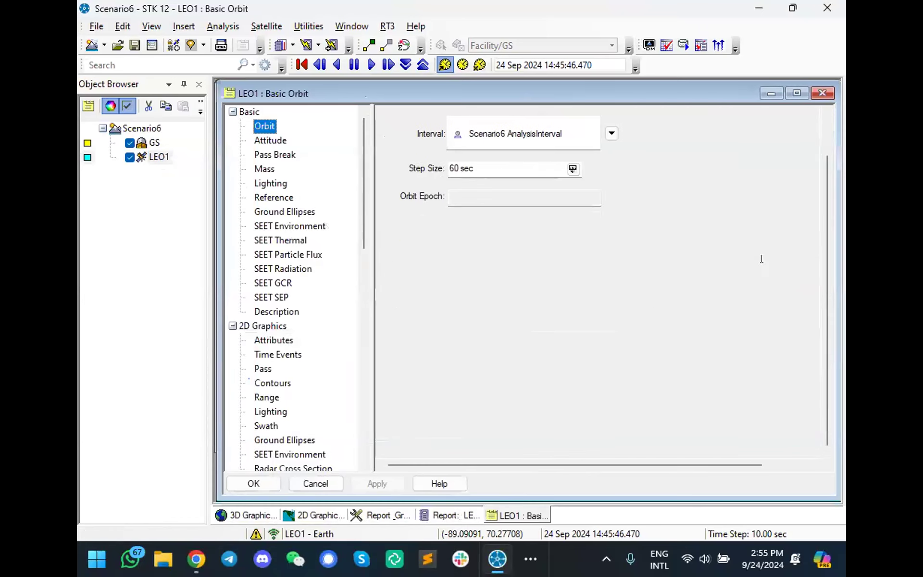
drag(753, 317, 729, 313)
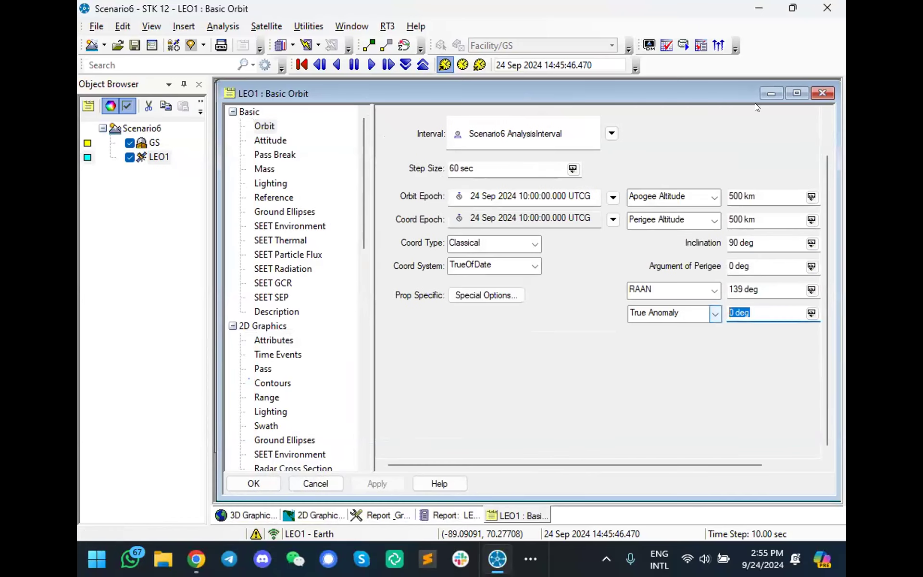
click(768, 93)
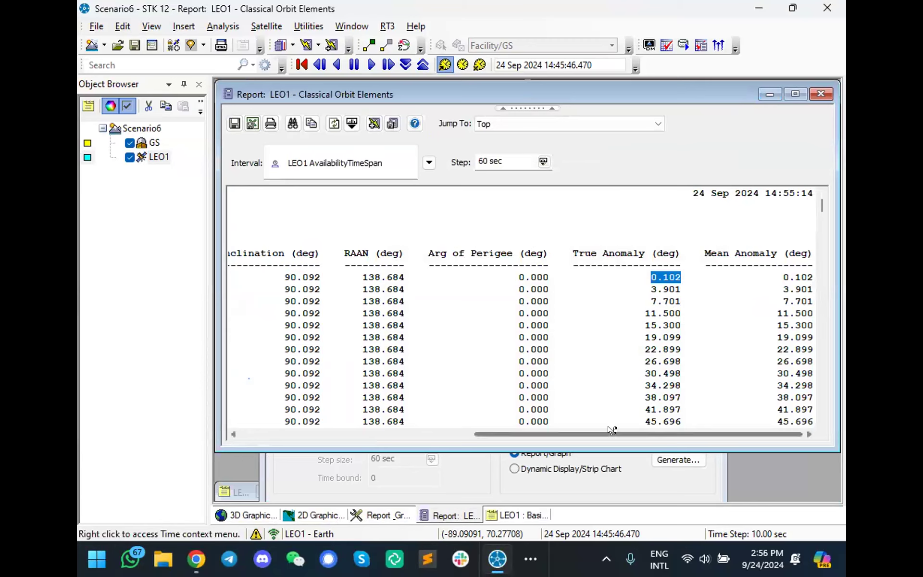
Step: Compare the report's true anomaly values in the 10:00 and 10:01 rows
click(655, 289)
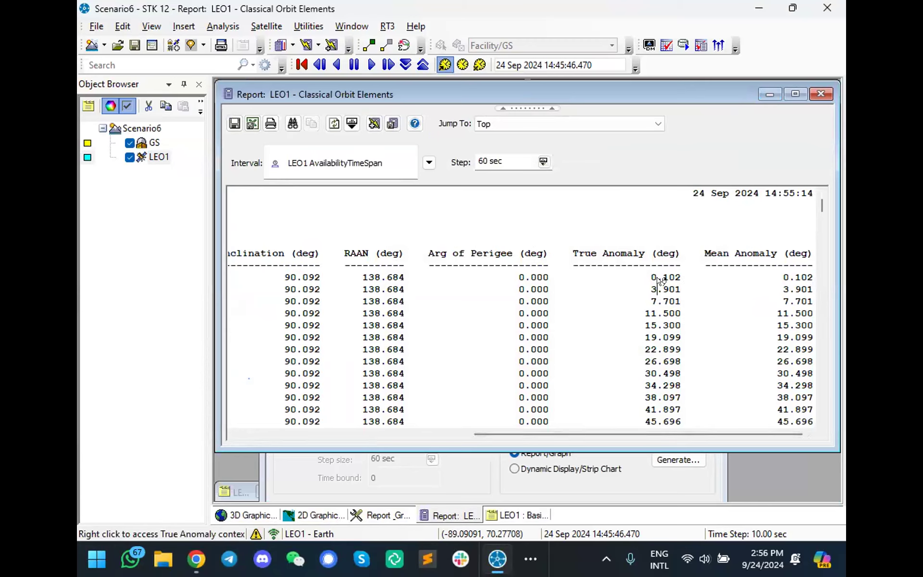
drag(650, 277, 669, 278)
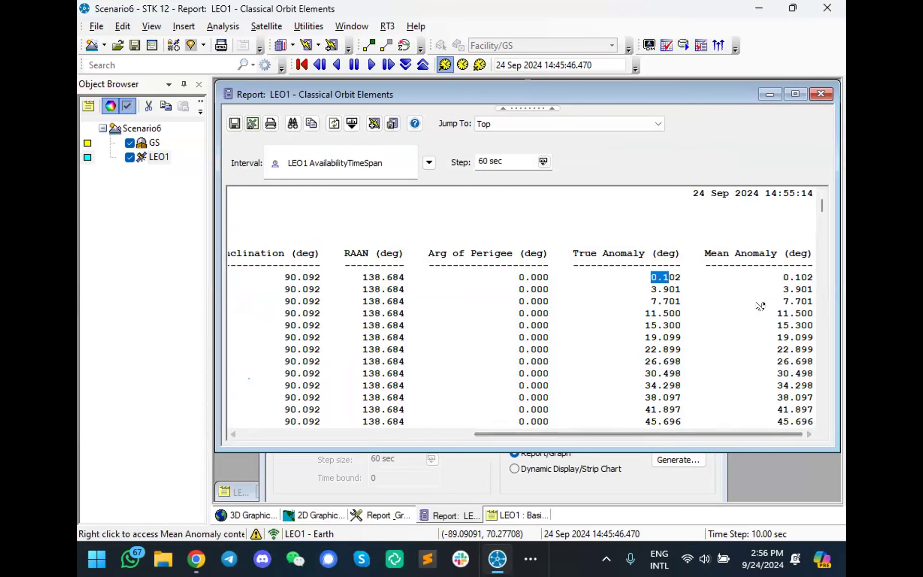
drag(682, 437, 409, 393)
drag(283, 289, 376, 290)
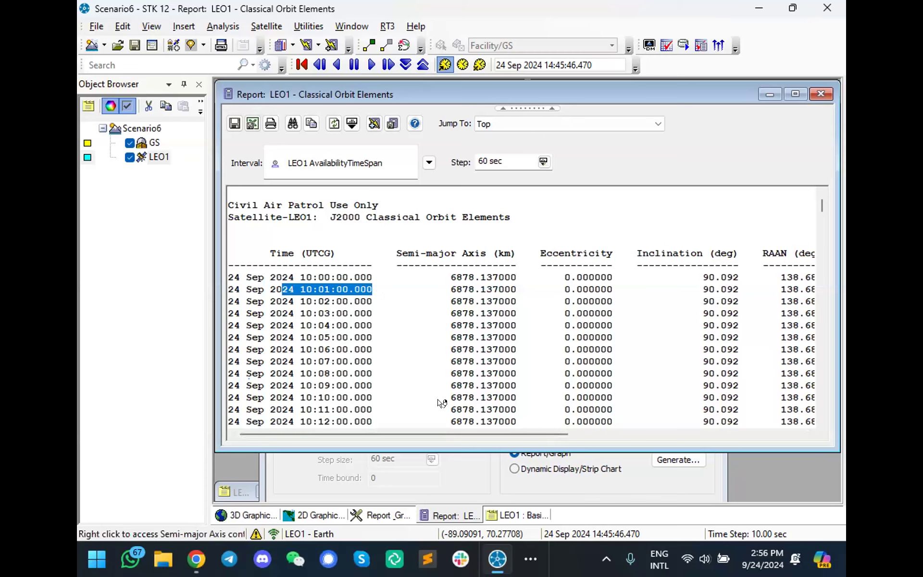
drag(447, 436, 649, 426)
drag(735, 289, 767, 285)
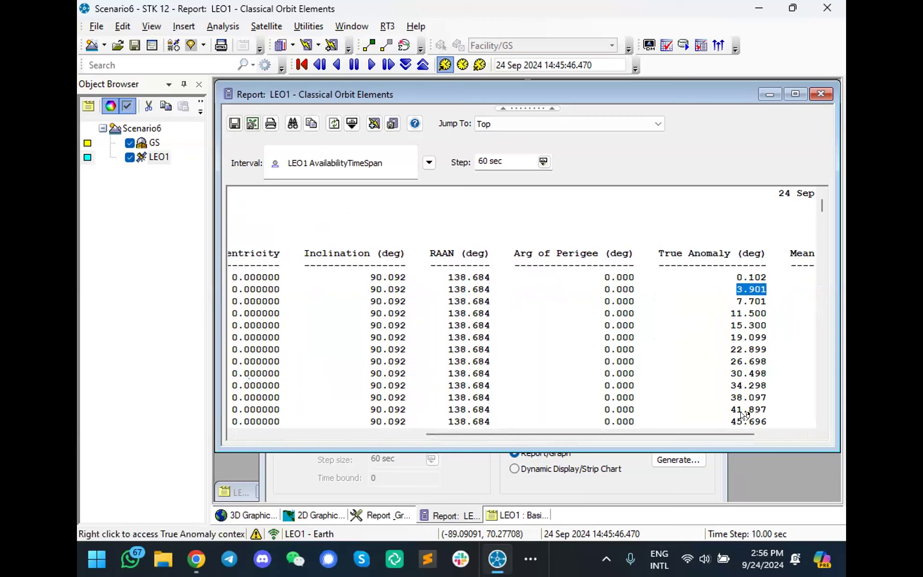
Step: Restore LEO1's Basic Orbit properties window and check the orbit epoch and true anomaly settings
click(506, 515)
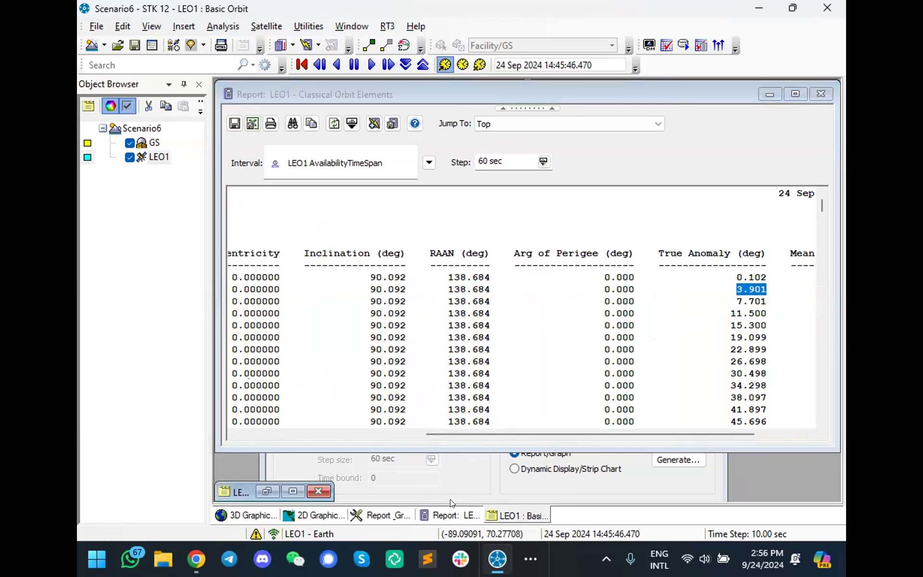
click(268, 490)
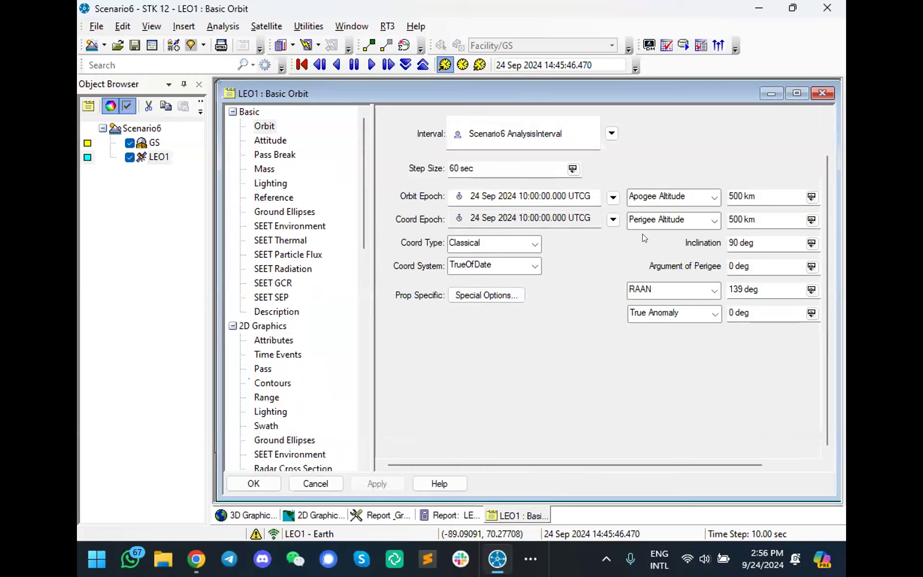
double_click(731, 312)
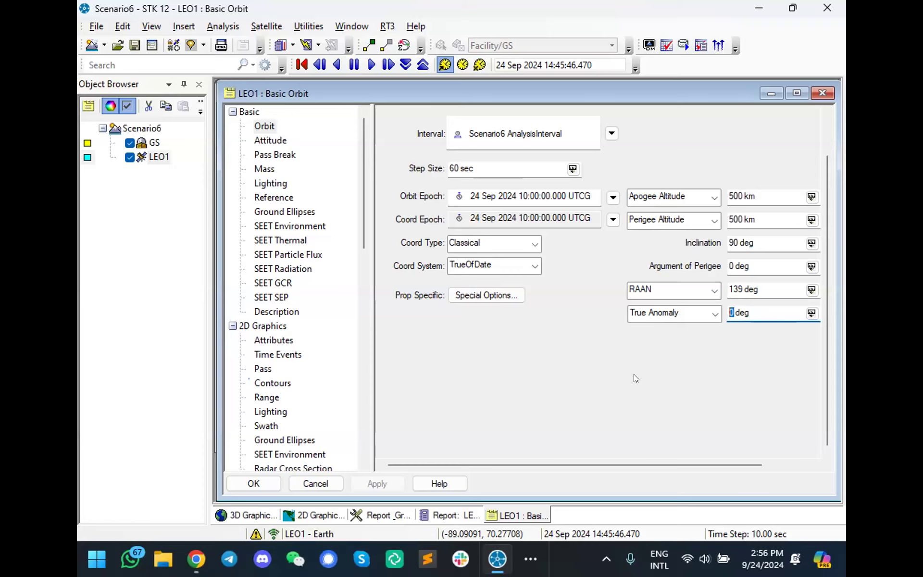
Step: Return to the Classical Orbit Elements report and review its columns from time through mean anomaly
click(444, 508)
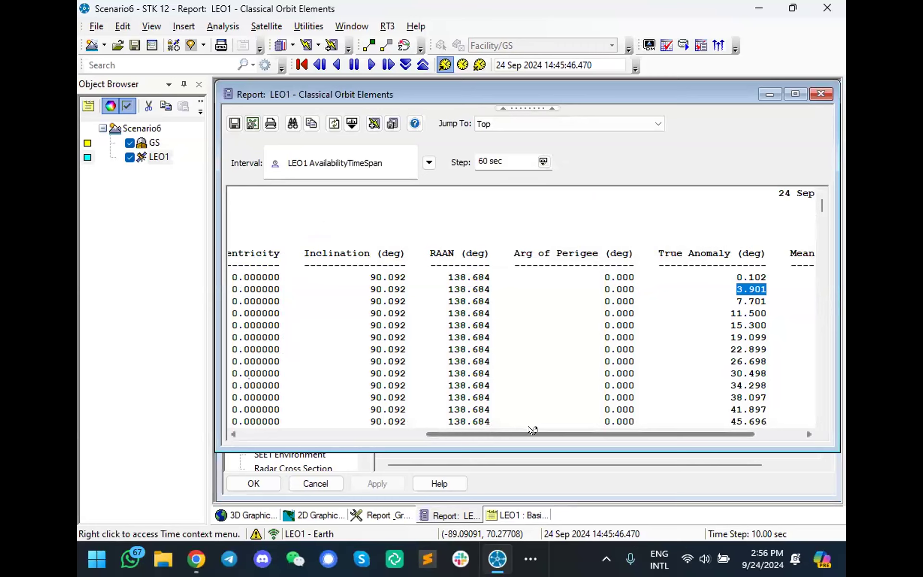
drag(538, 437, 342, 434)
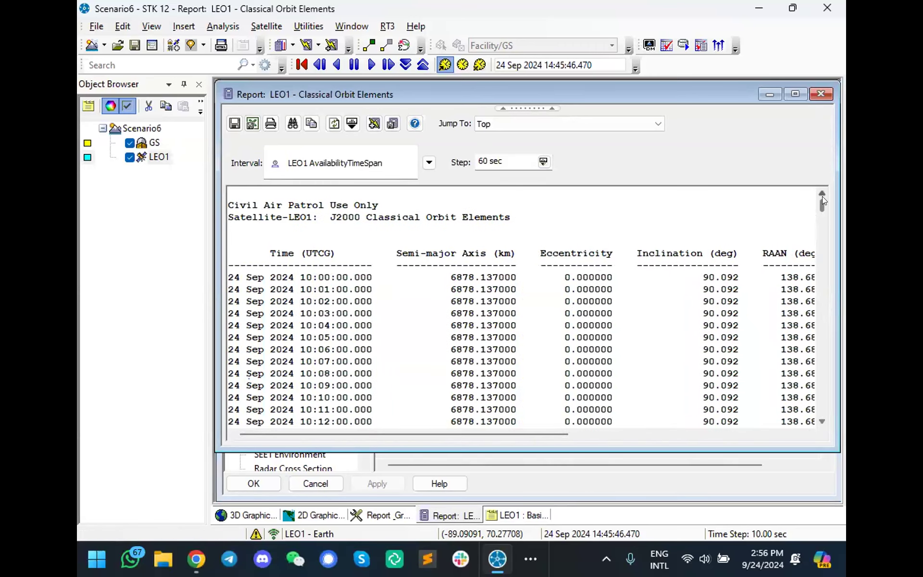
drag(543, 435, 656, 426)
mouse_move(816, 205)
mouse_down()
mouse_move(813, 419)
mouse_move(817, 197)
mouse_up()
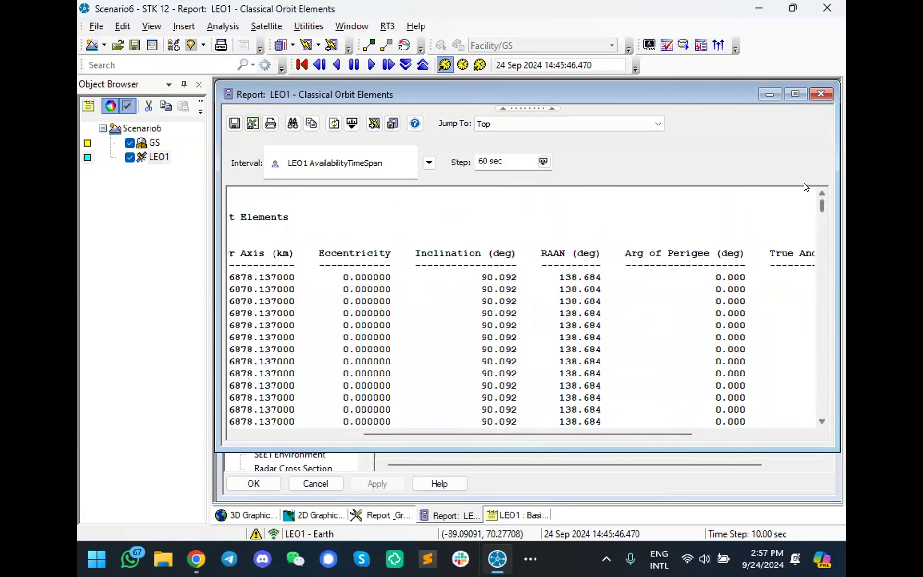
drag(604, 437, 725, 428)
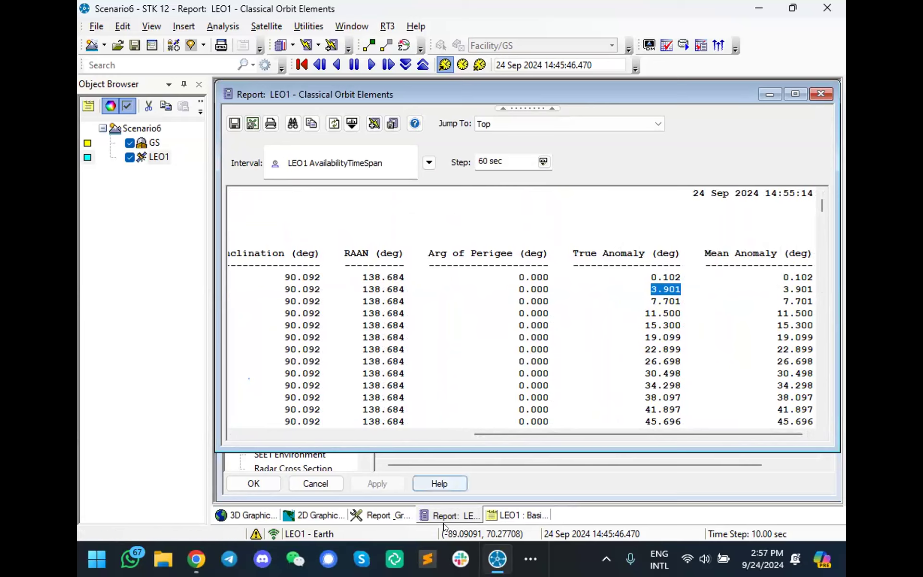
Step: Bring up the 3D Graphics window and narrow LEO1's orbit properties window so both are visible side by side
click(366, 516)
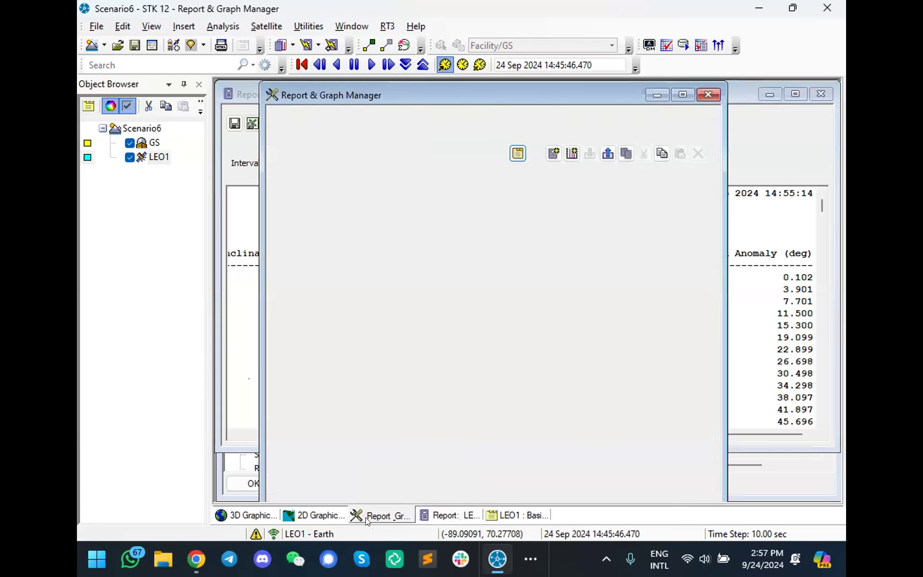
click(511, 516)
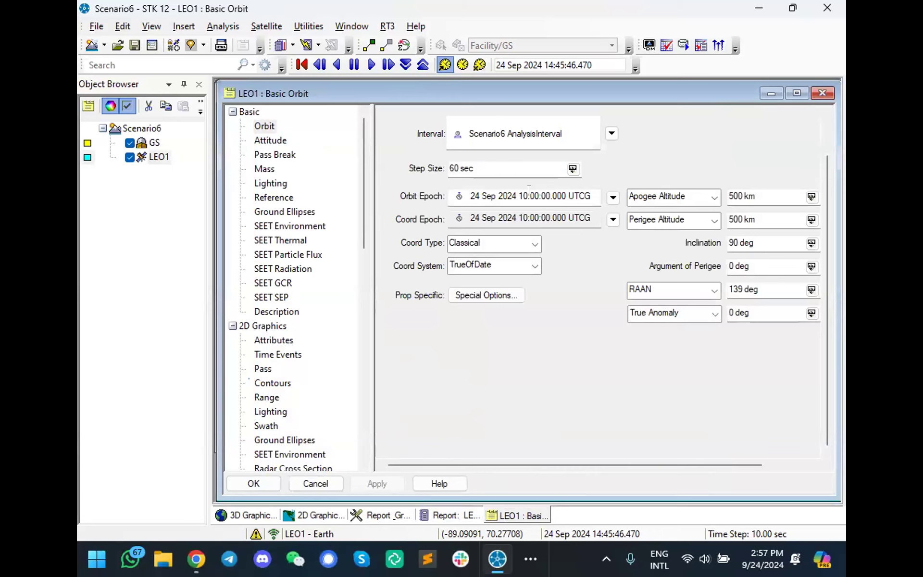
click(253, 516)
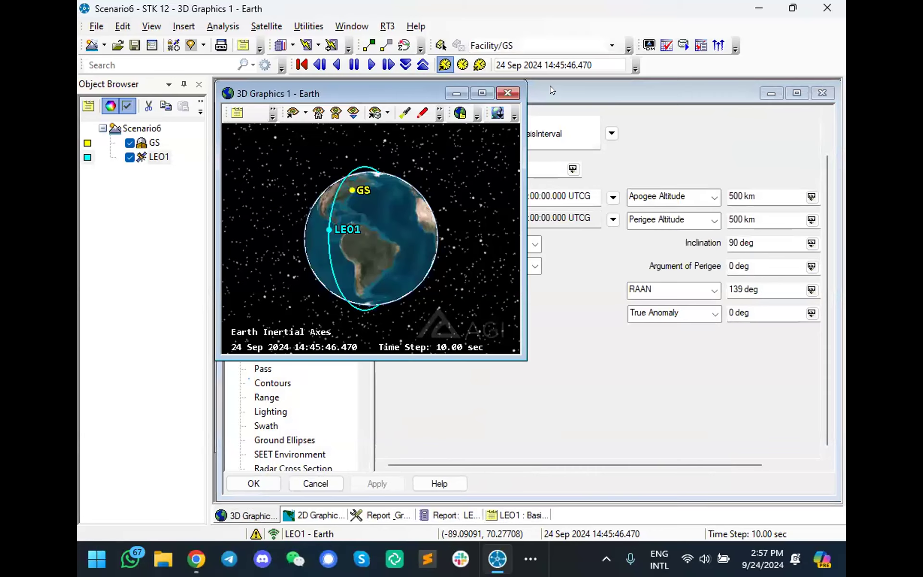
click(550, 85)
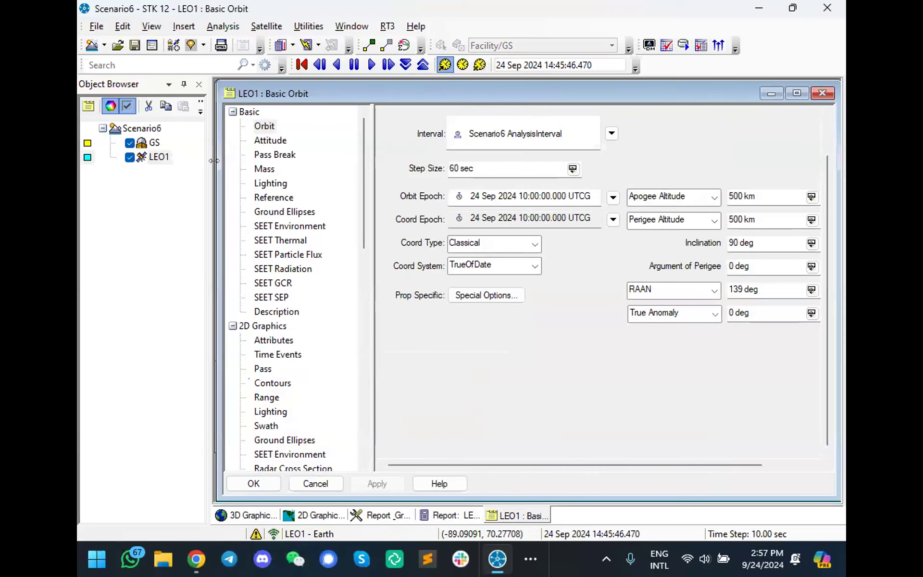
drag(214, 160, 452, 160)
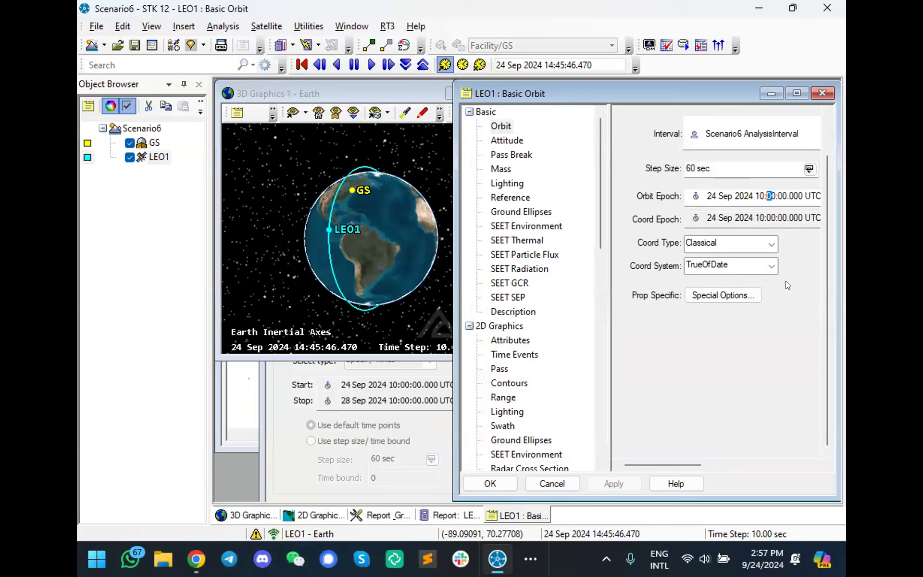
Step: Apply an orbit epoch of 24 Sep 2024 10:10:00.000 to LEO1, and restore it to 10:00:00.000
text(1)
click(611, 484)
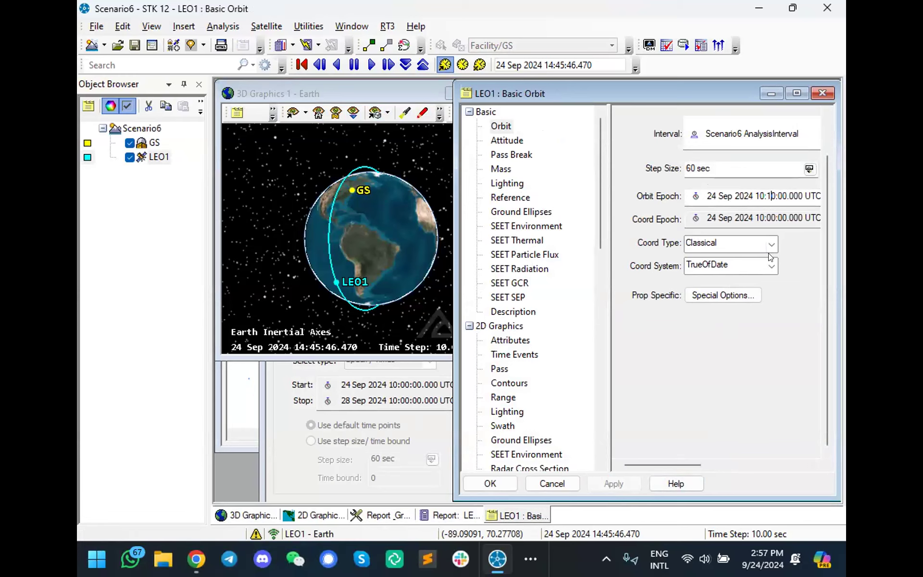
key(BackSpace)
text(0)
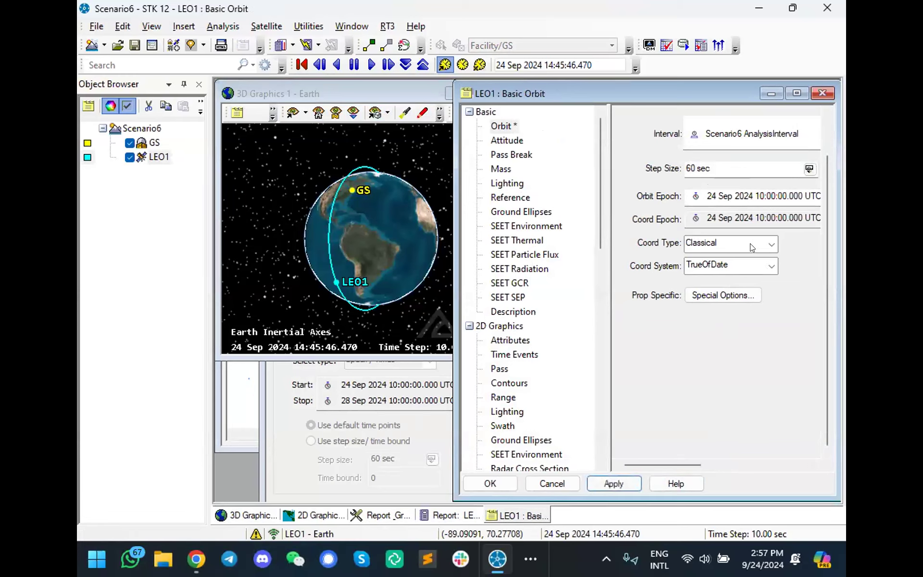
click(596, 483)
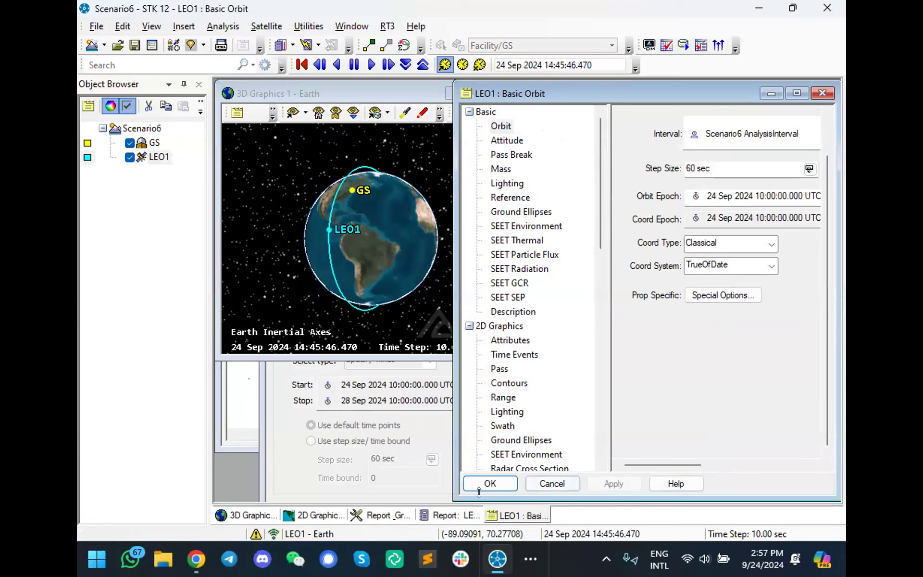
Step: Set LEO1's orbit epoch to 24 Sep 2024 10:10:00.000 UTCG and apply the change
click(769, 196)
text(1)
click(607, 483)
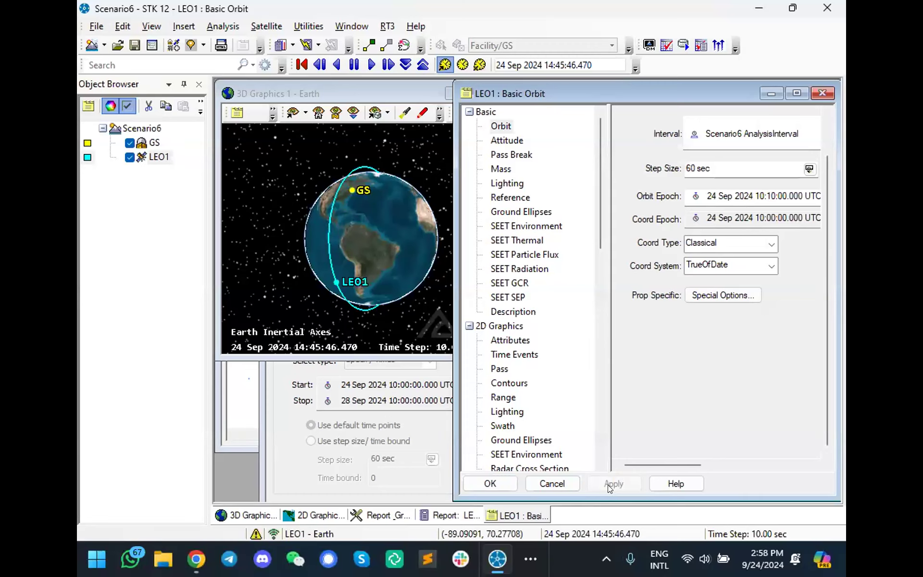
Step: Refresh the Classical Orbit Elements report for the changed epoch and highlight the 10:10 row's RAAN through true anomaly values
click(431, 515)
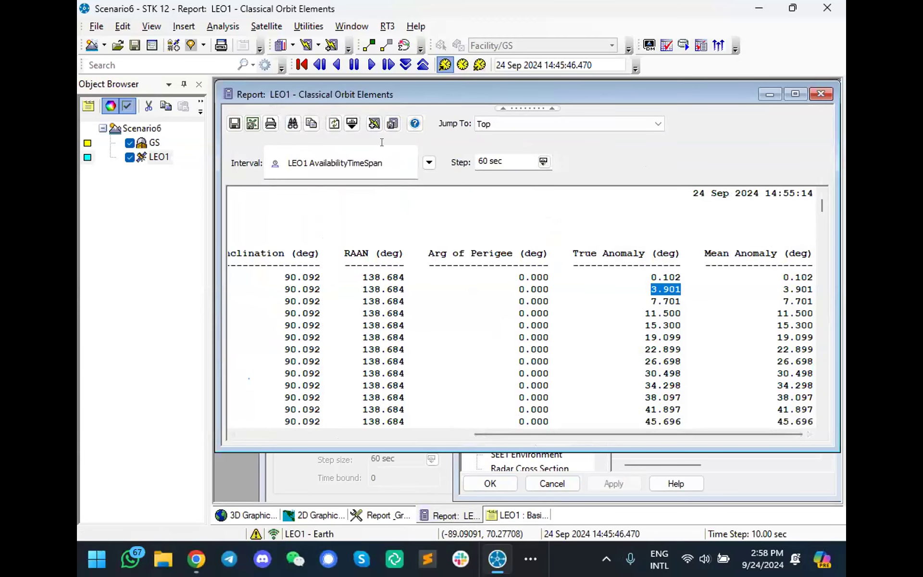
click(471, 262)
click(325, 124)
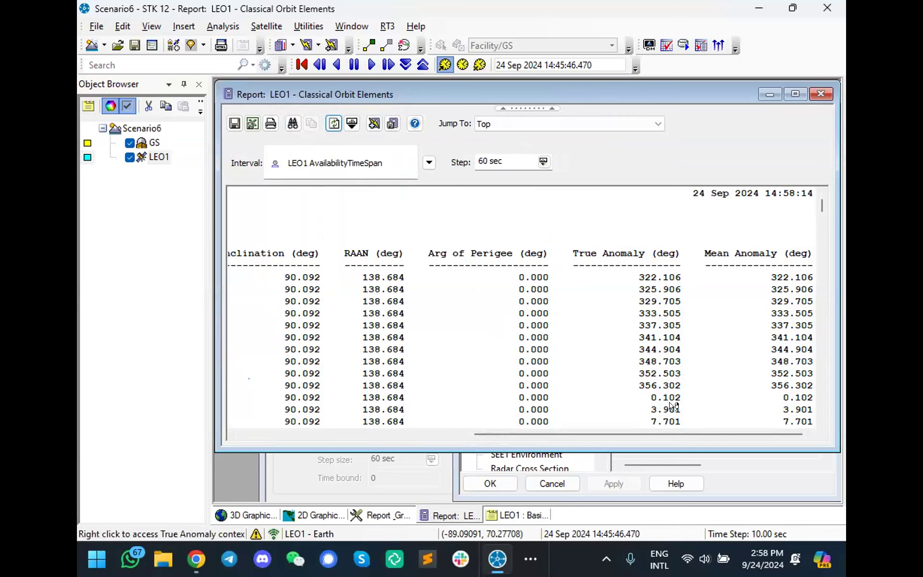
drag(679, 395, 382, 399)
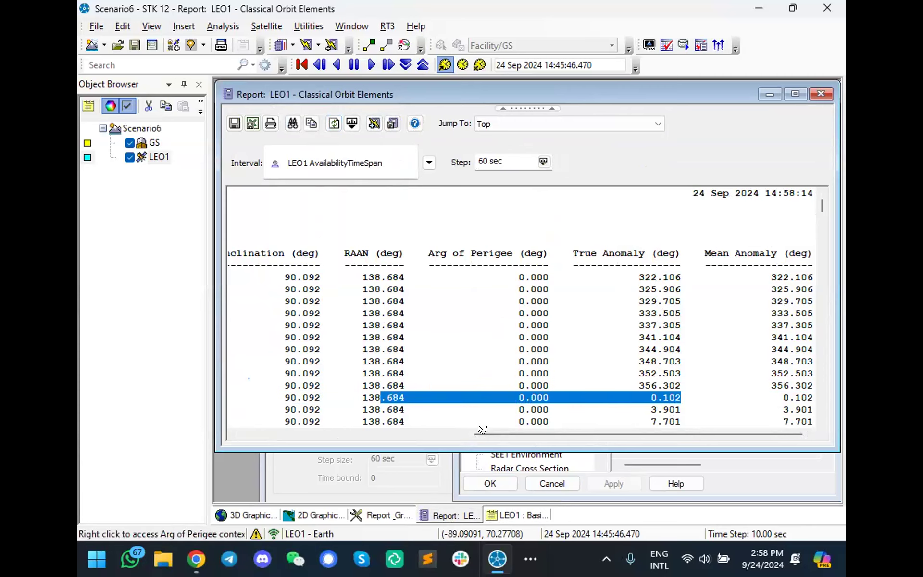
Step: Highlight the 10:10 row in the Classical Orbit Elements report, and the true anomaly values from the first row down to it
drag(505, 437, 287, 436)
drag(781, 398, 227, 399)
drag(309, 433, 542, 421)
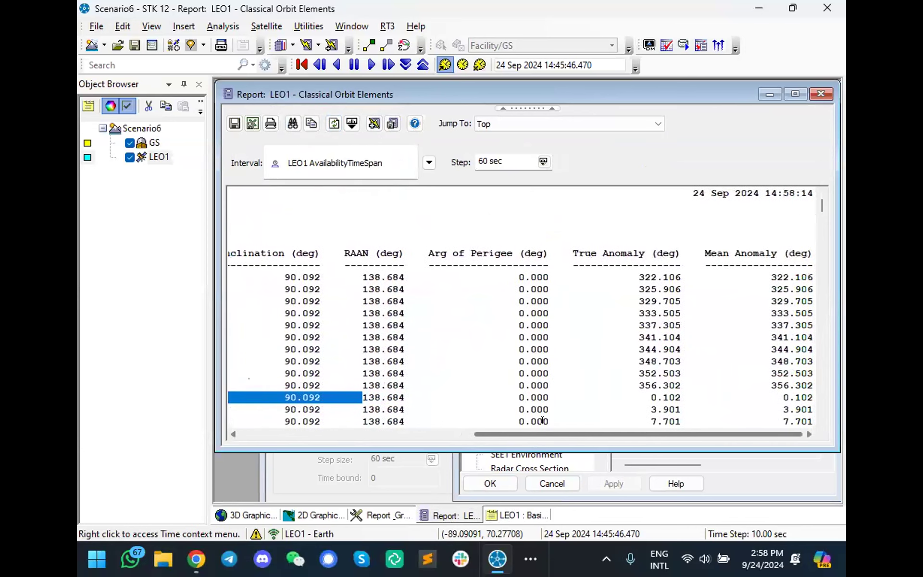
drag(639, 276, 638, 400)
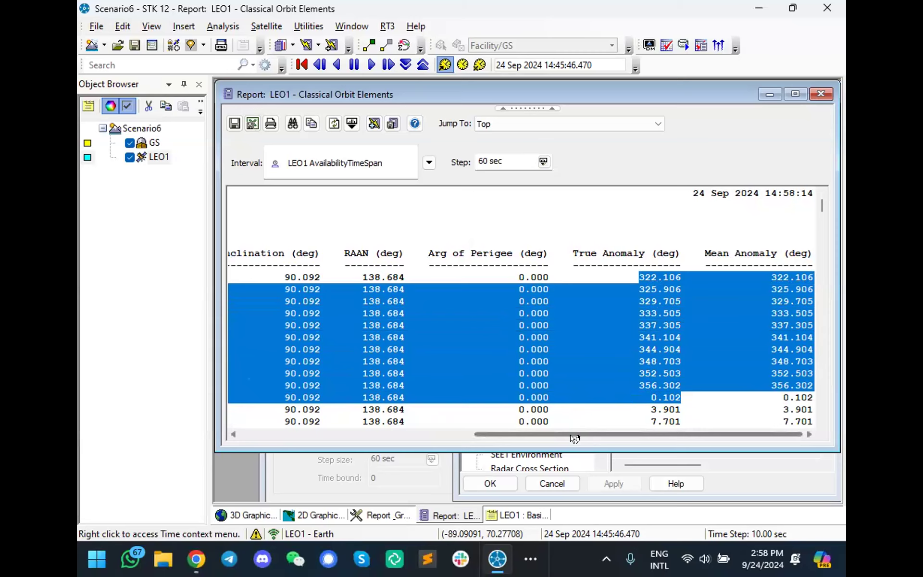
click(562, 397)
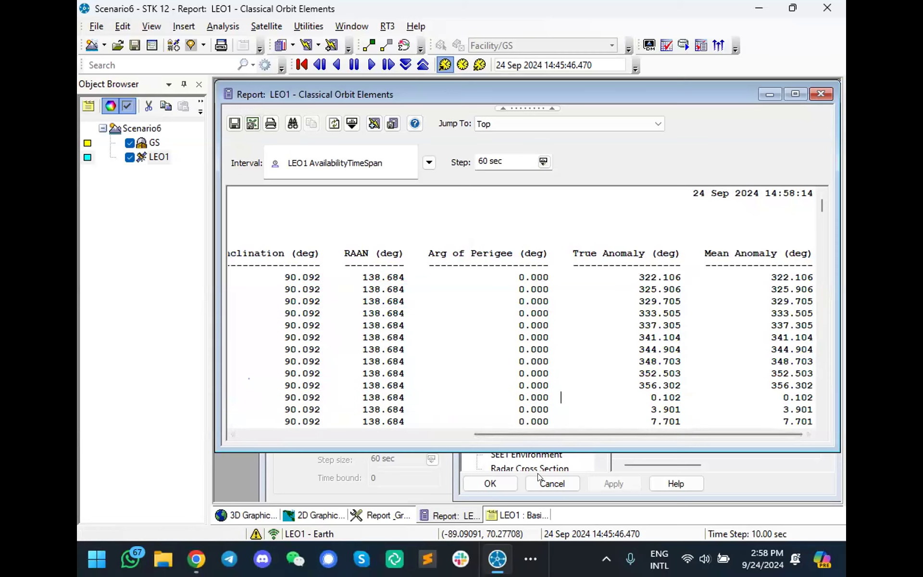
Step: Widen LEO1's orbit properties window to show the propagator settings, and switch to the STK Help propagators page in Chrome
click(519, 515)
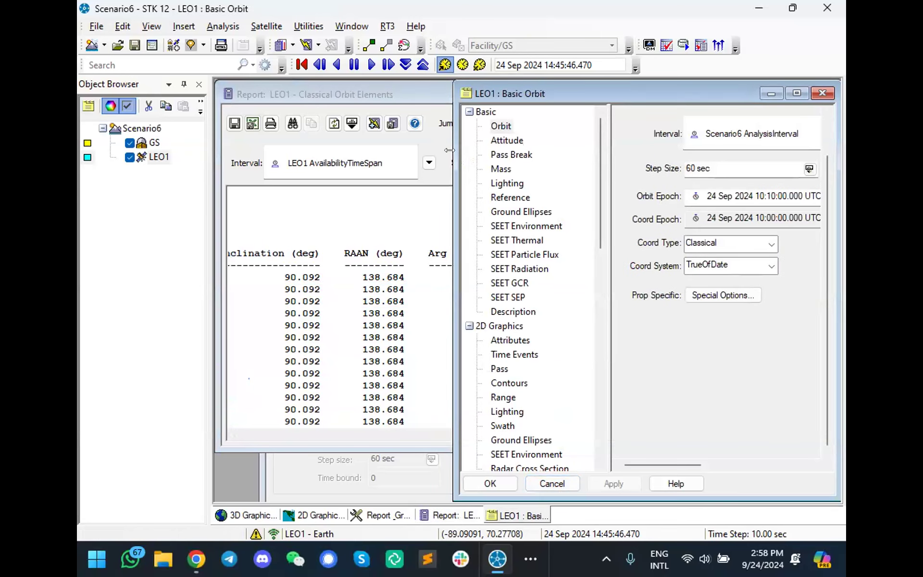
drag(450, 150, 218, 182)
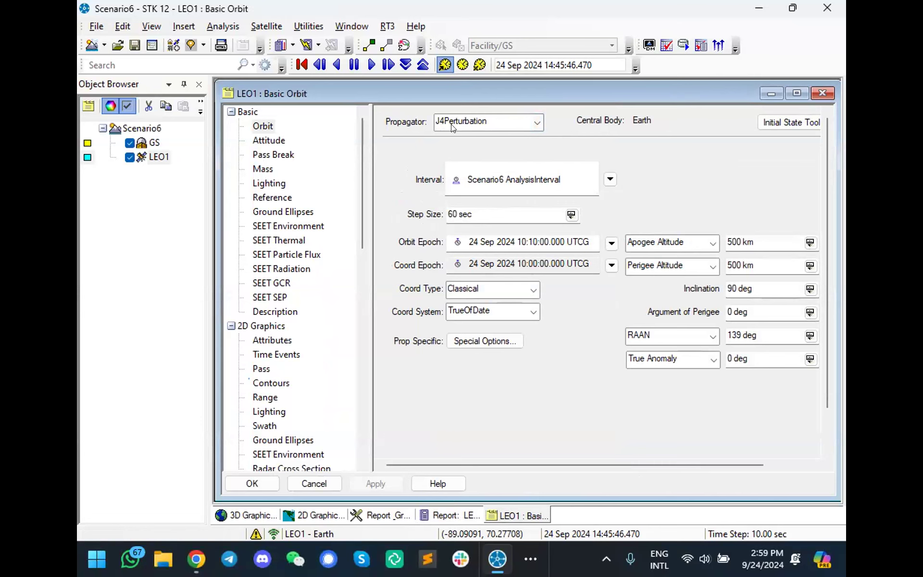
key(alt+Tab)
key(alt+Tab)
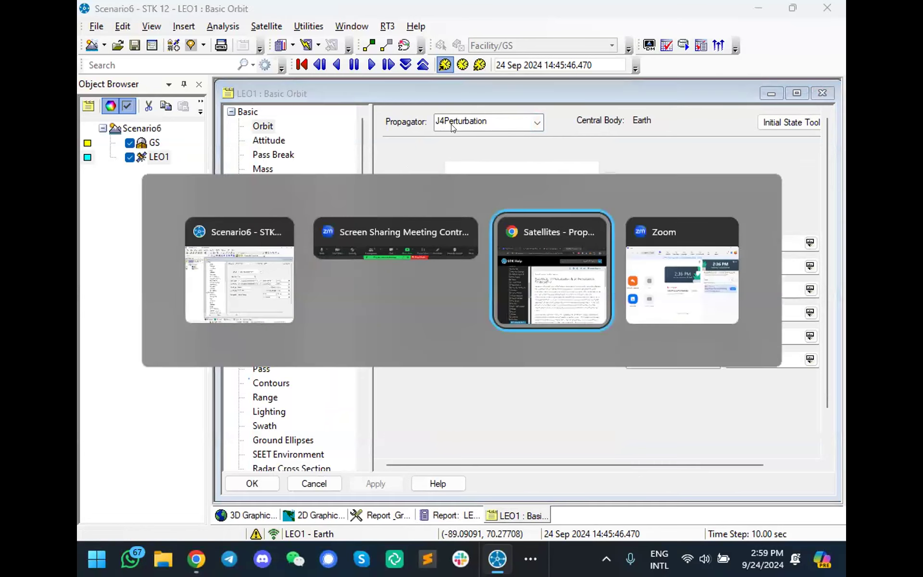
Step: Highlight the help sentences on analytical propagators, generating ephemeris by formula, and the Two-Body formula
drag(346, 277, 665, 270)
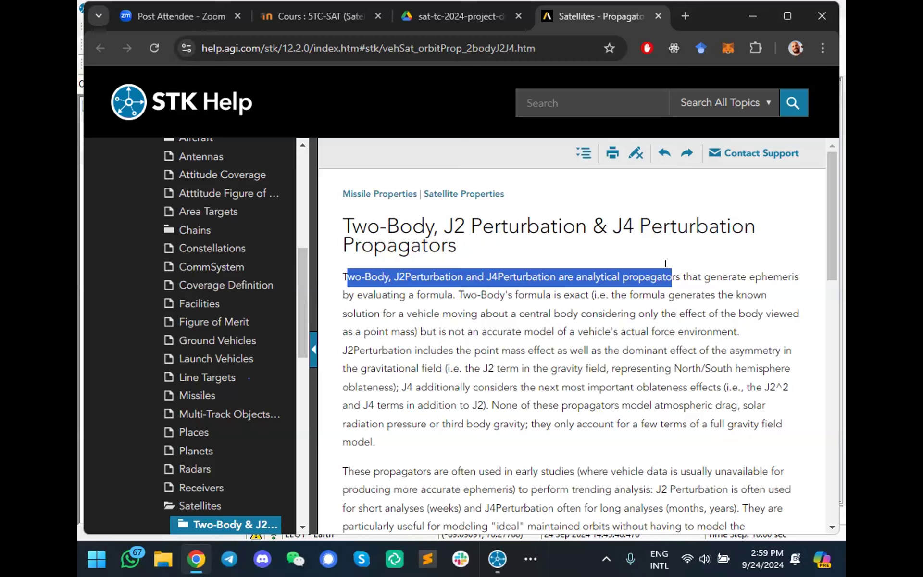
drag(681, 277, 451, 287)
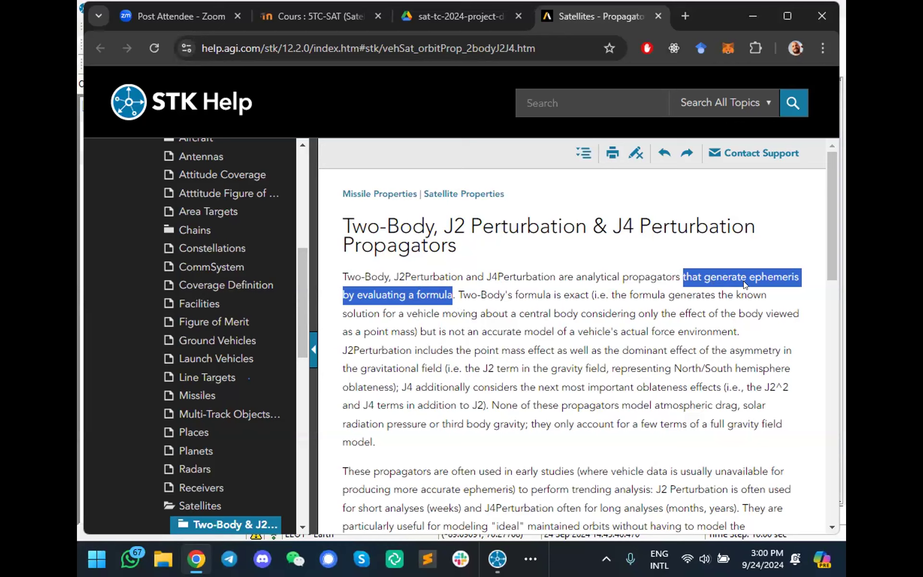
drag(457, 294, 734, 332)
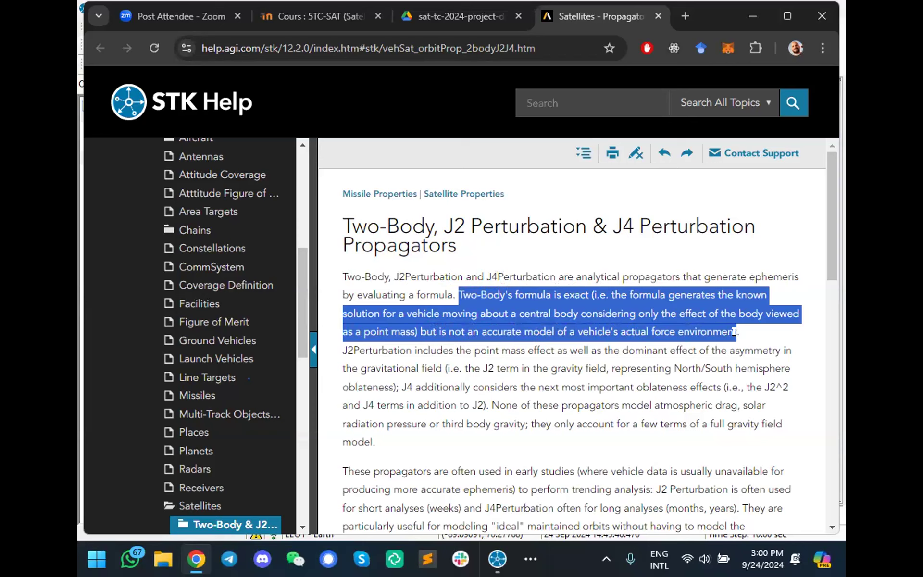
Step: Highlight the help sentences on J2Perturbation, J4's additional oblateness effects, and the forces these propagators do not model
drag(343, 349, 677, 346)
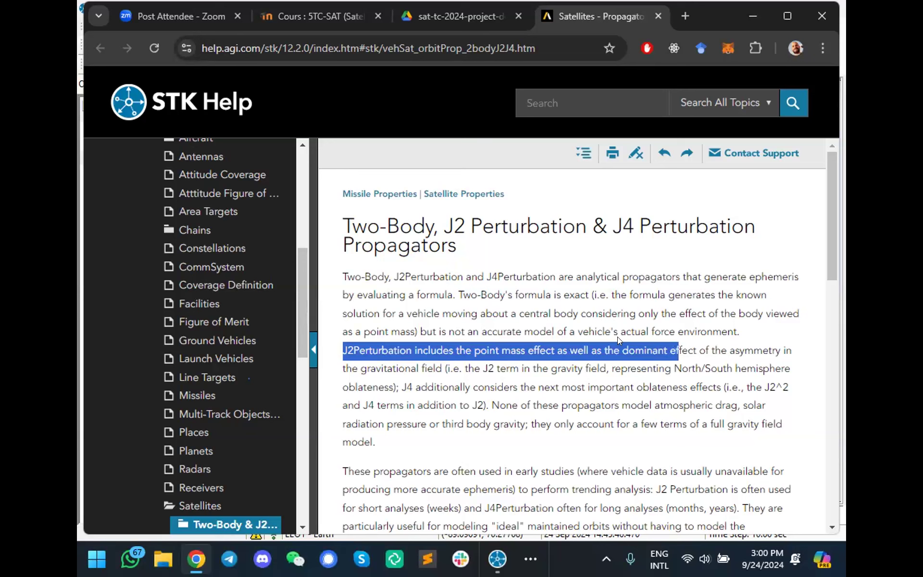
double_click(400, 344)
drag(400, 344, 388, 380)
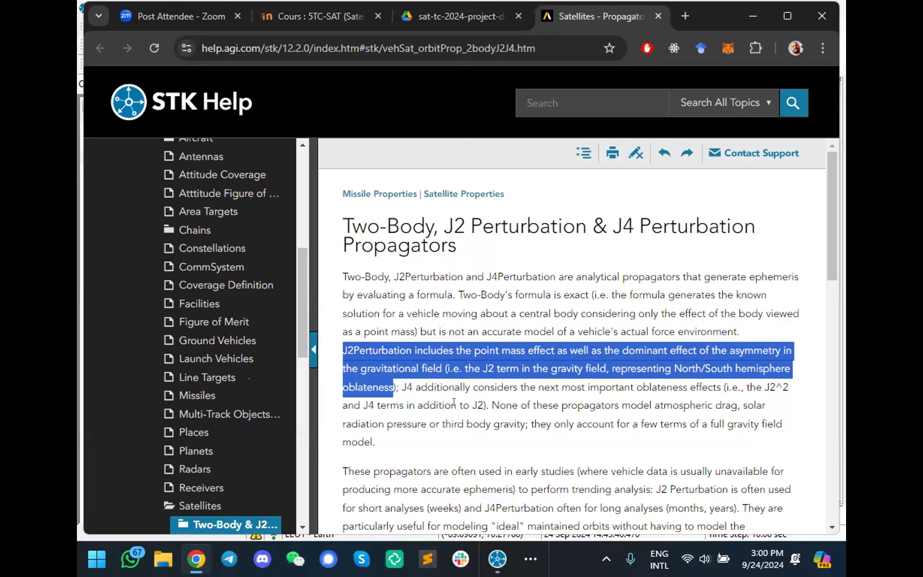
drag(403, 387, 714, 384)
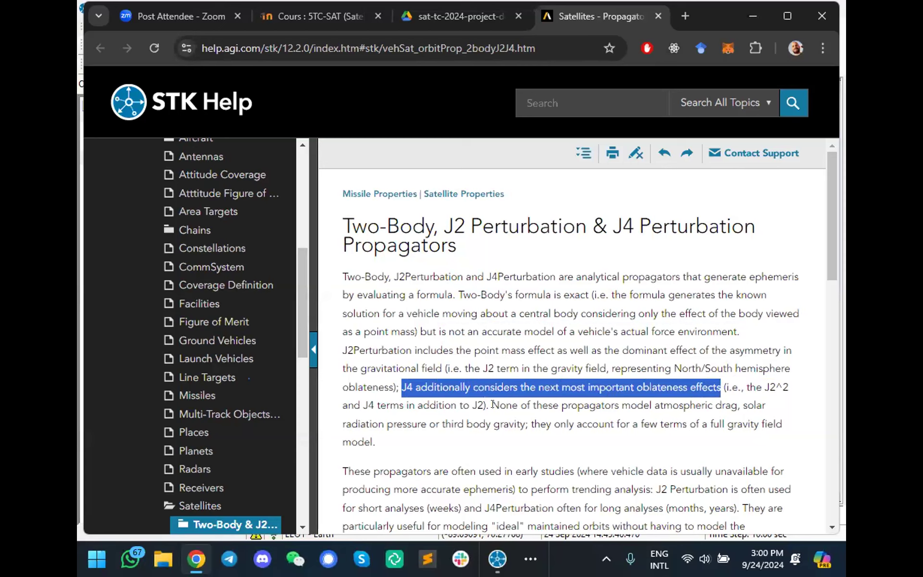
drag(485, 405, 519, 418)
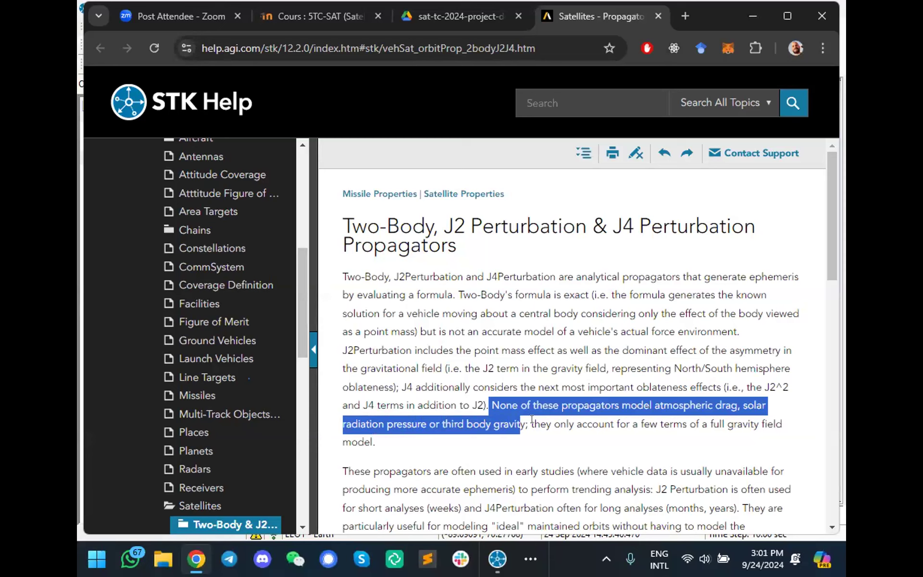
Step: Return to STK and set the time step of LEO1's Classical Orbit Elements report to 600 sec
key(alt+Tab)
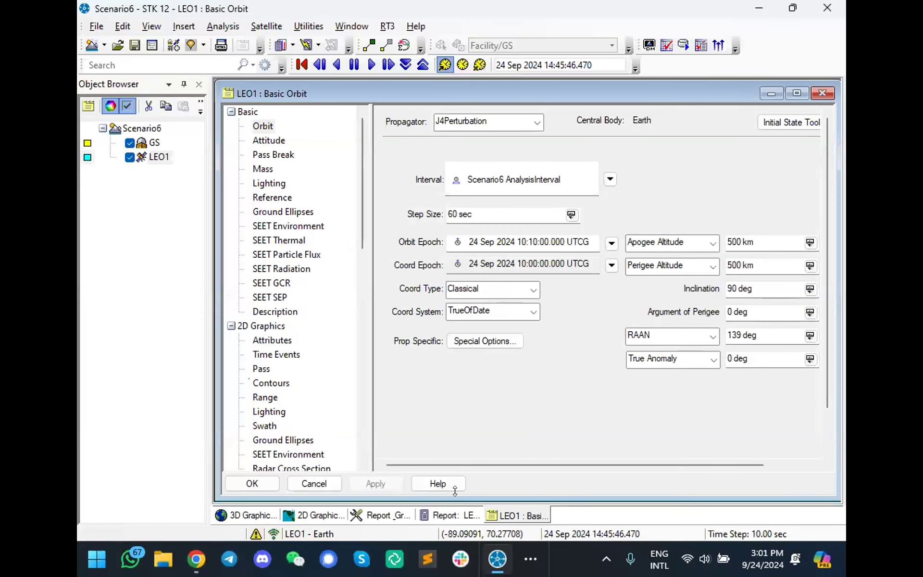
click(449, 516)
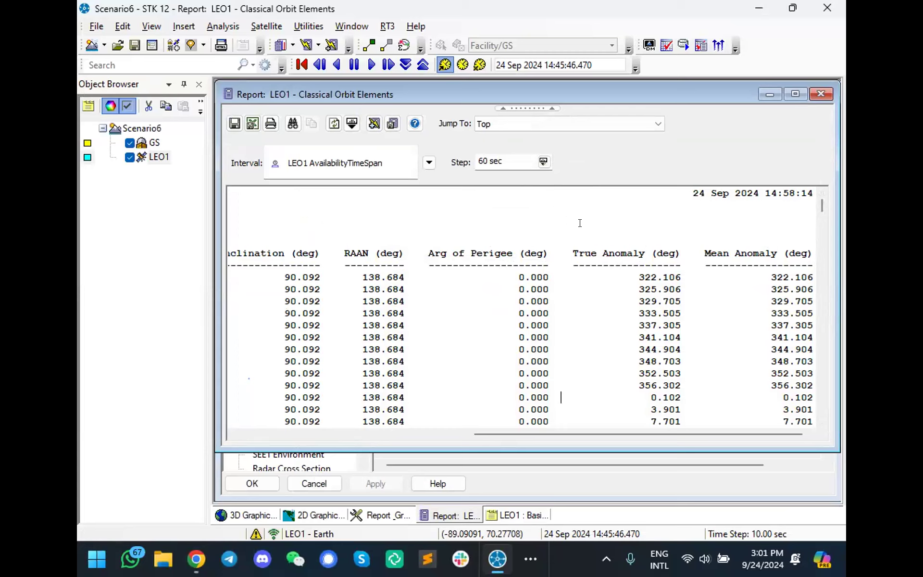
click(488, 161)
key(shift+Left)
key(shift+Left)
key(shift+Left)
text(600)
key(Tab)
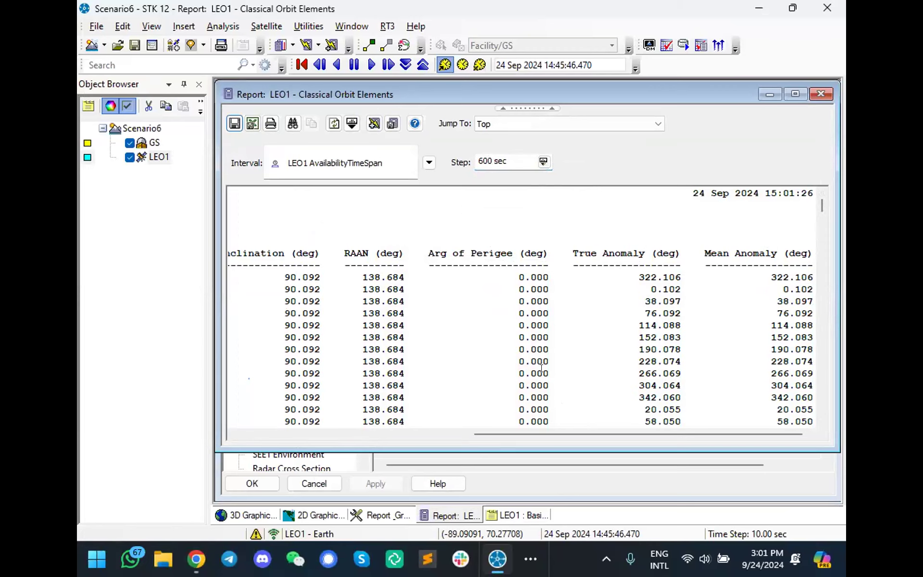
Step: Set the Classical Orbit Elements report's time step to 1 day
drag(531, 434, 367, 429)
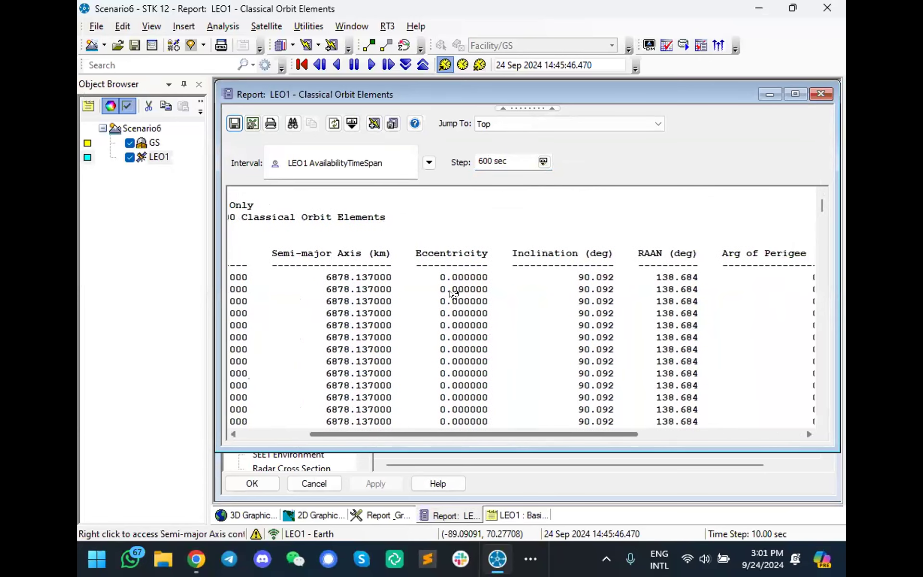
click(482, 161)
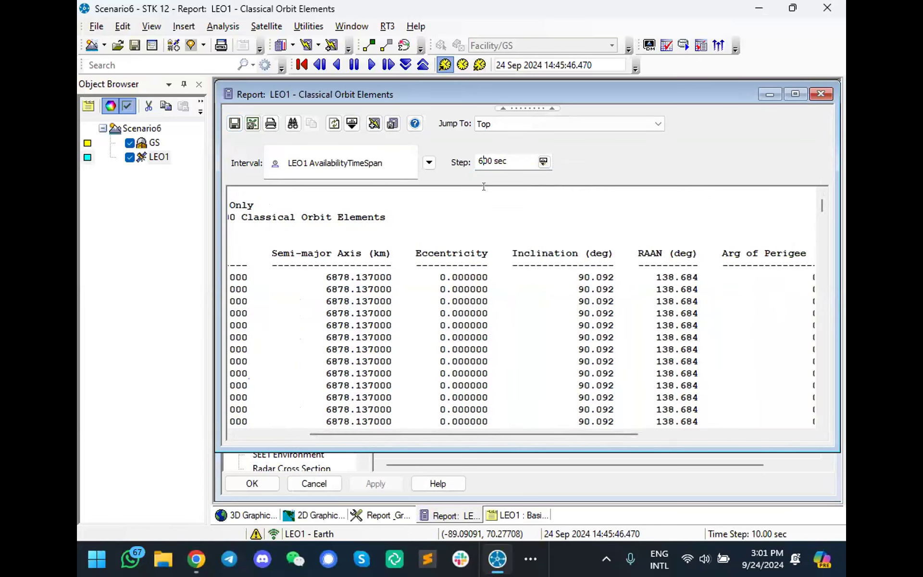
click(543, 161)
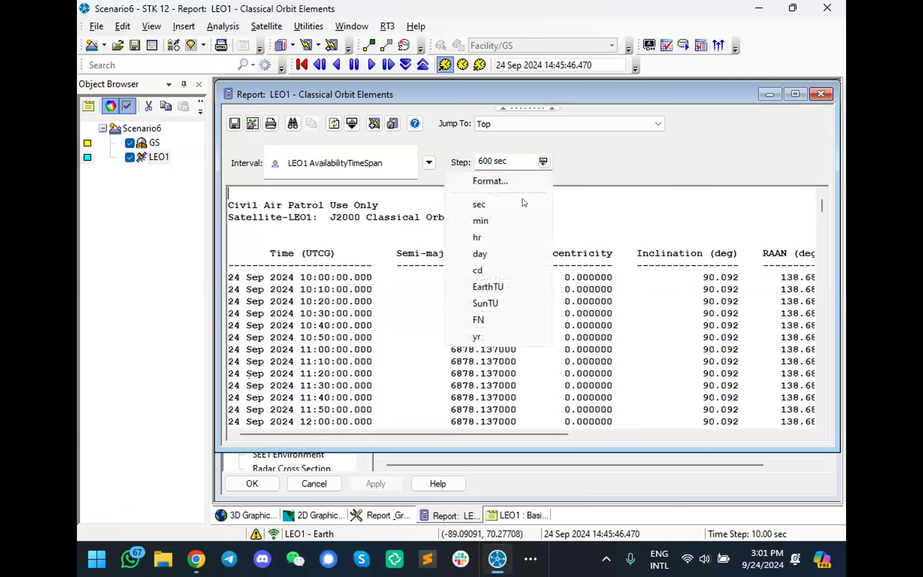
click(490, 253)
double_click(505, 161)
text(1 day)
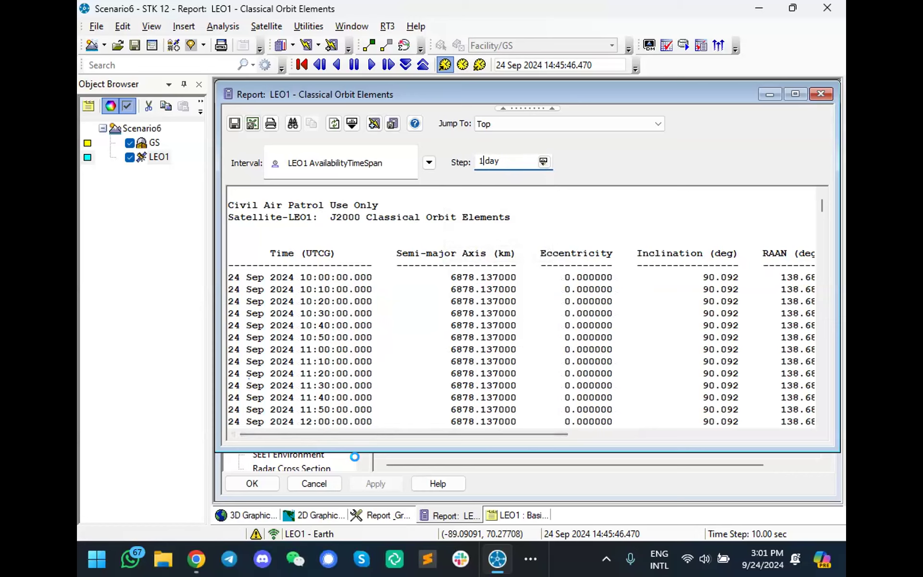
key(Tab)
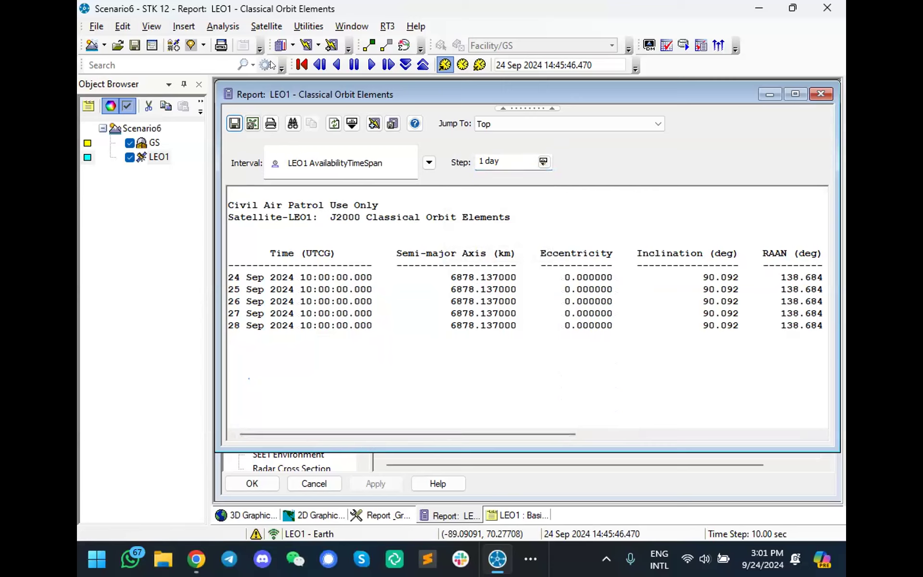
Step: Set Scenario6's analysis period stop time to + 90 days, apply it, and refresh LEO1's Classical Orbit Elements report
click(143, 126)
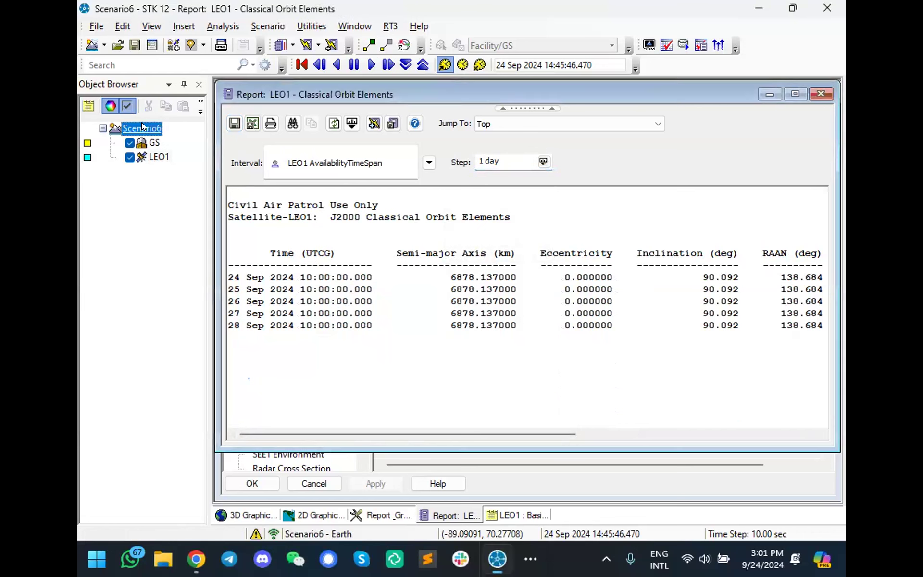
right_click(143, 127)
click(159, 137)
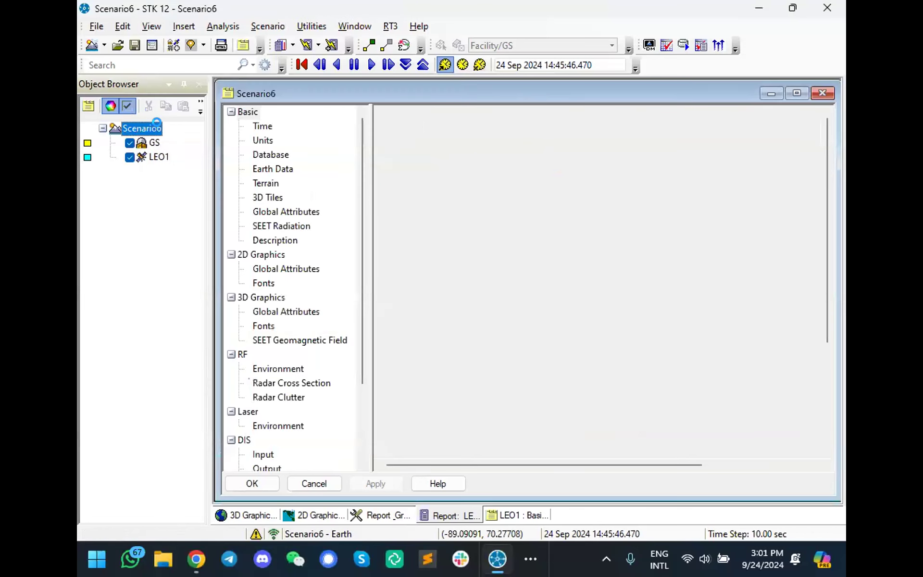
click(532, 169)
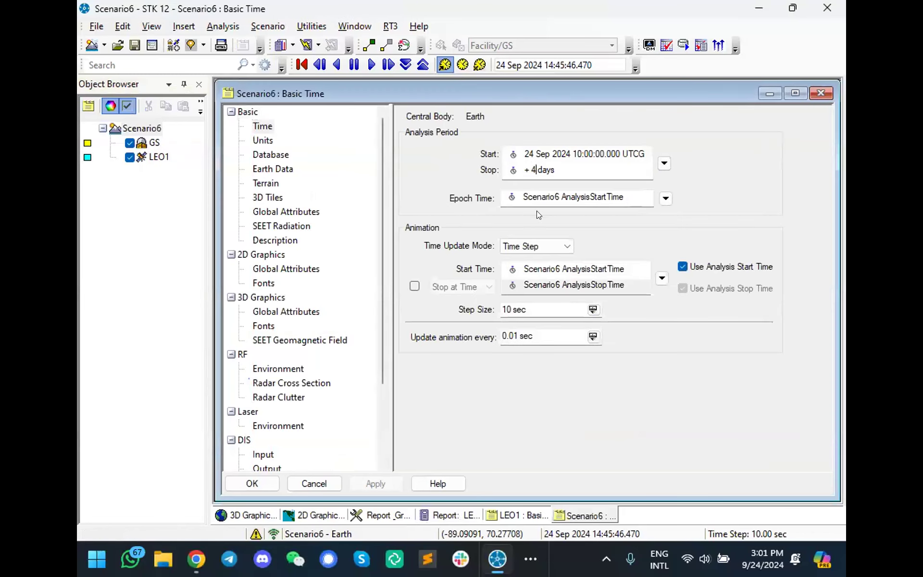
key(shift+Left)
text(90)
drag(565, 78, 553, 139)
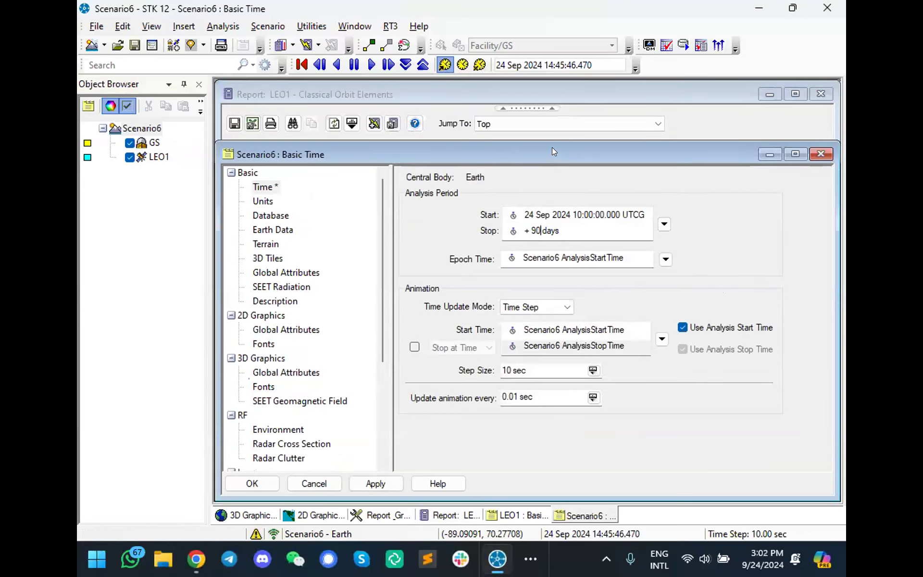
click(379, 437)
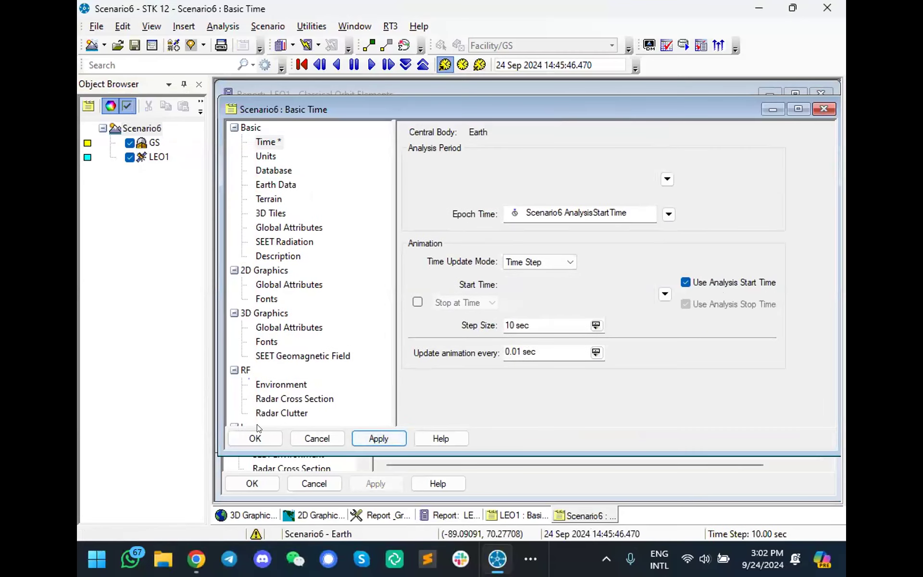
click(253, 438)
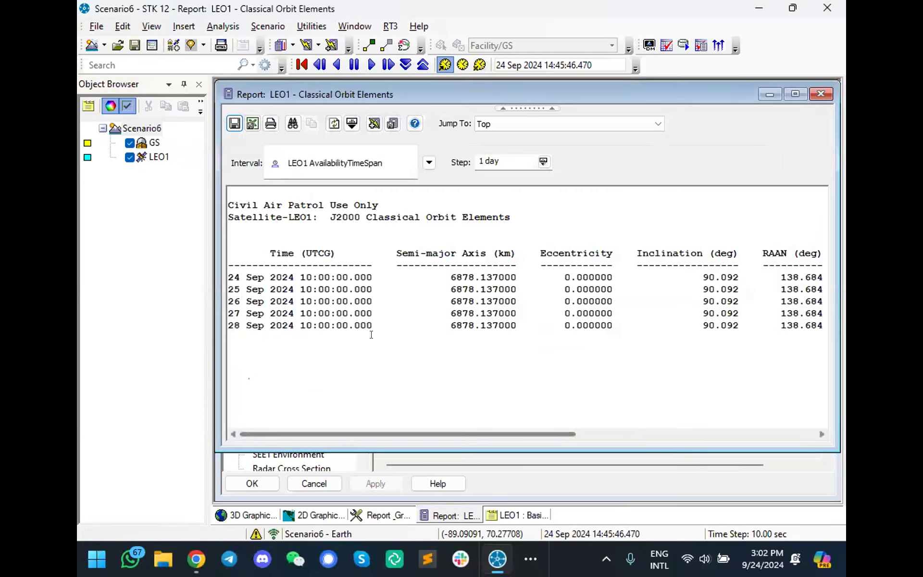
click(334, 124)
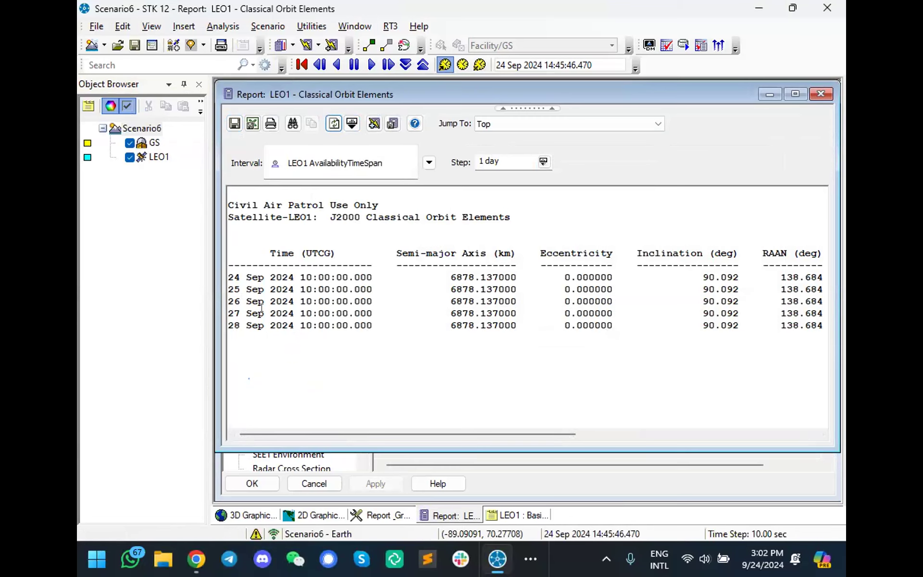
Step: Apply the J2Perturbation propagator to LEO1's orbit, and restore and apply J4Perturbation
click(330, 474)
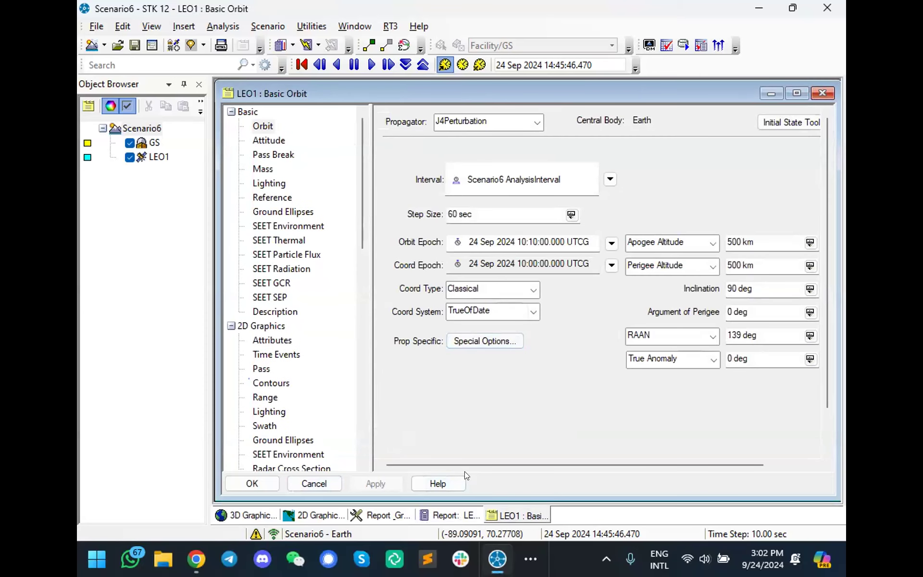
click(509, 121)
click(504, 149)
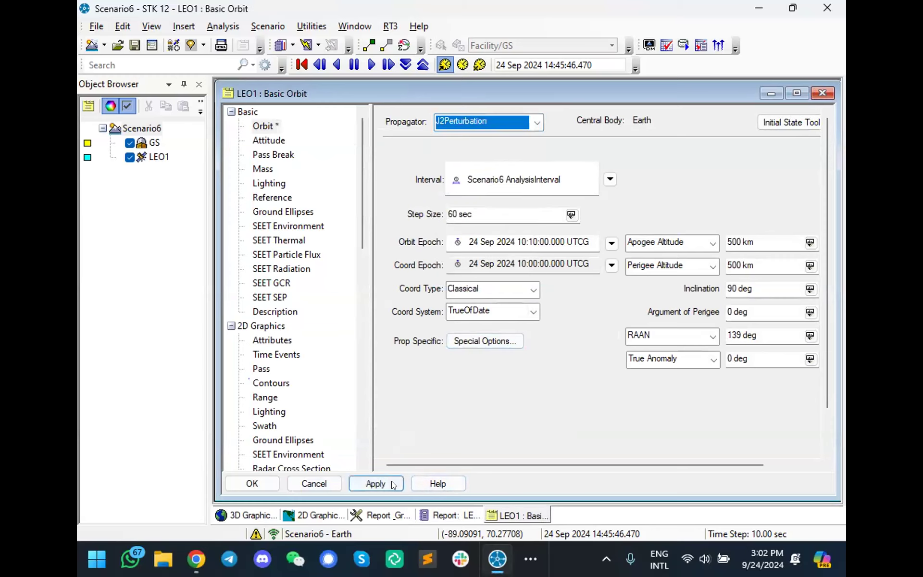
click(393, 483)
click(510, 122)
click(479, 159)
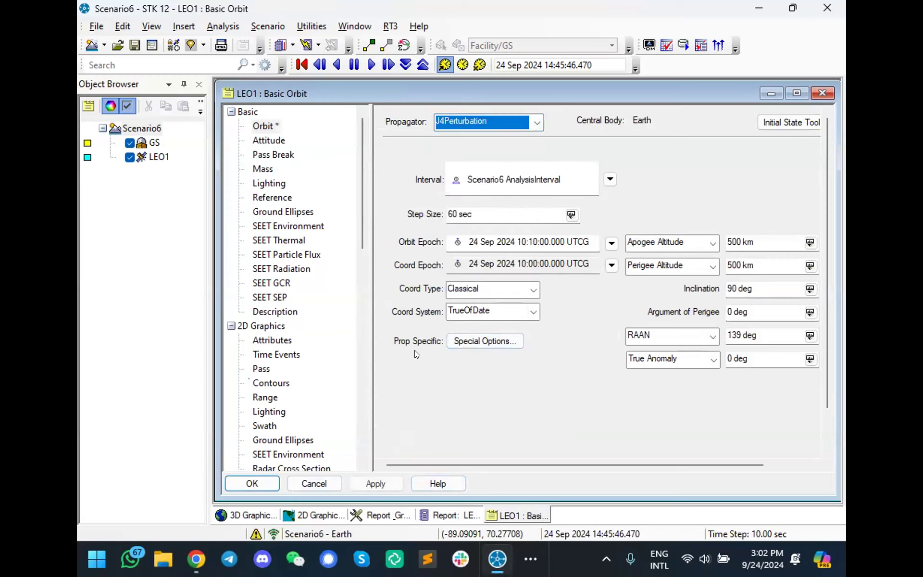
click(374, 484)
Step: Refresh LEO1's Classical Orbit Elements report, and close both the report and LEO1's orbit properties
click(445, 515)
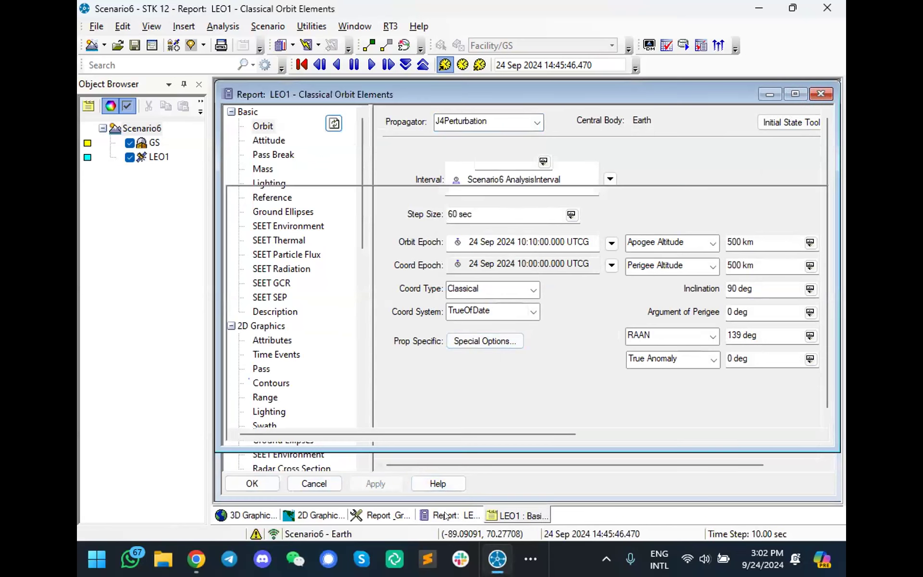
click(334, 124)
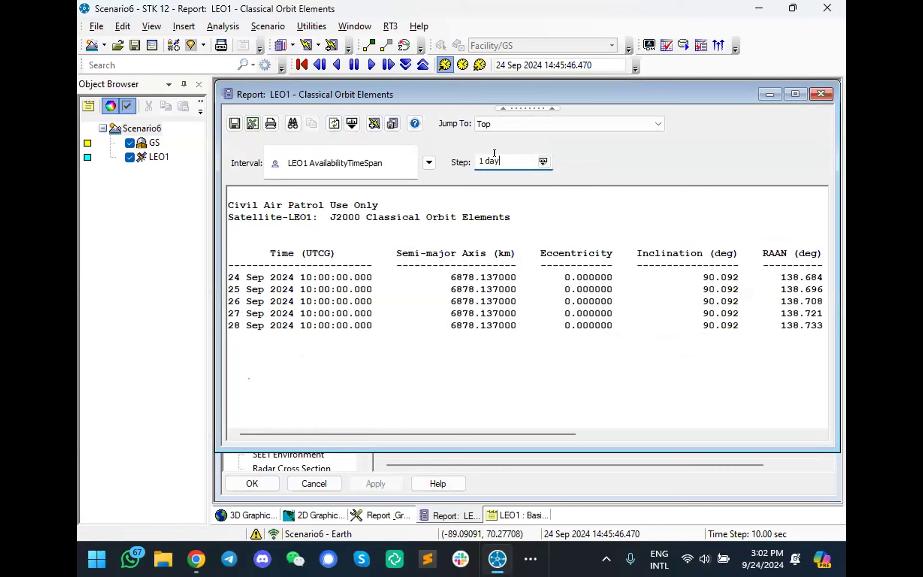
click(822, 94)
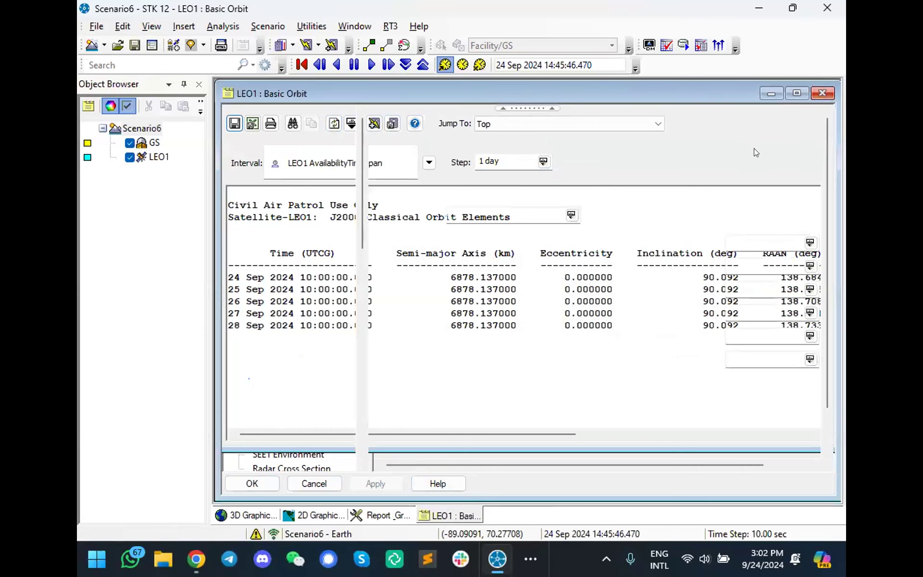
click(821, 93)
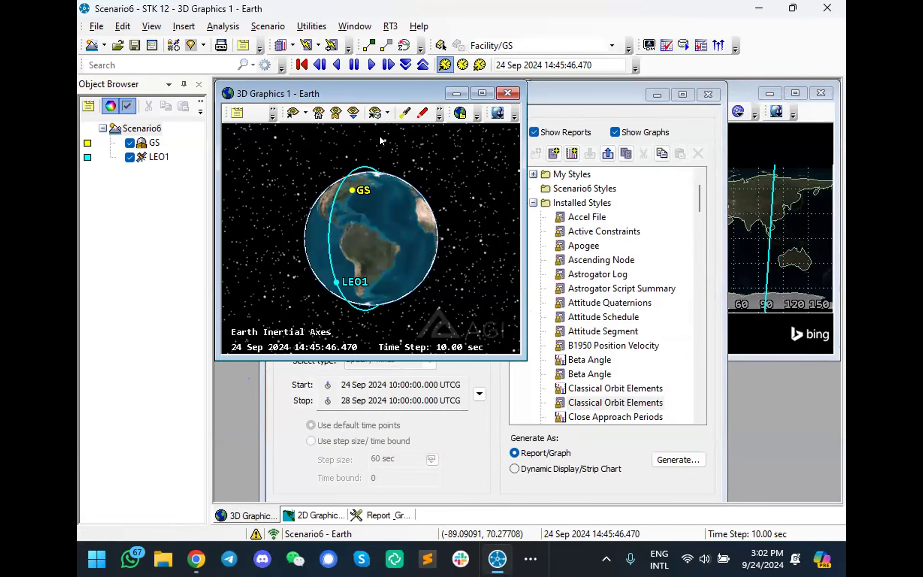
Step: Show the timeline view and scrub the animation time from the scenario start to about 6 Dec 2024
click(152, 26)
mouse_move(173, 42)
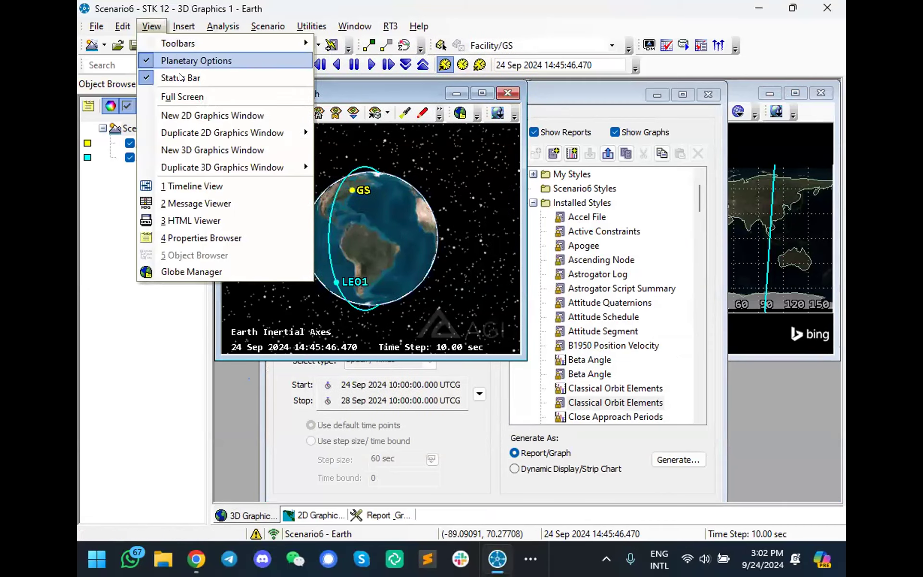
click(191, 186)
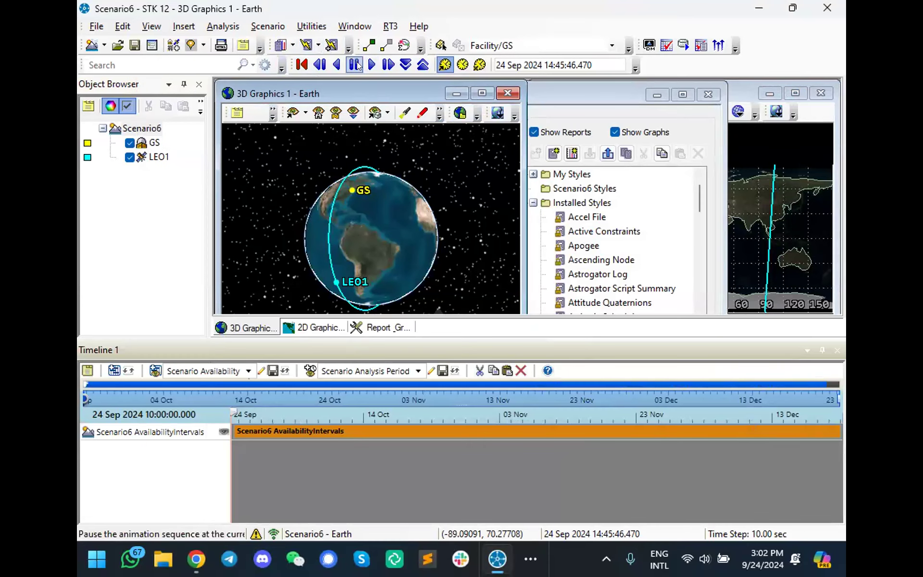
click(303, 65)
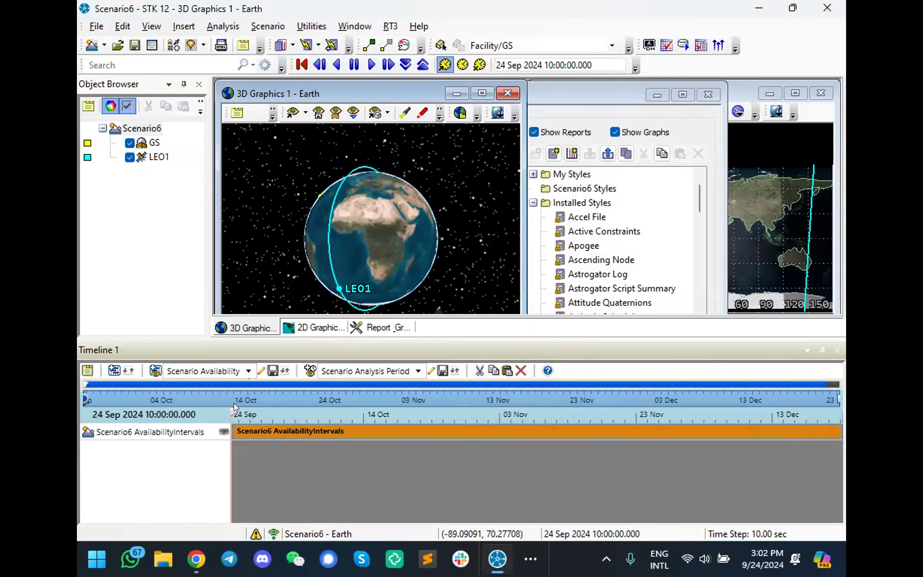
drag(234, 403, 726, 416)
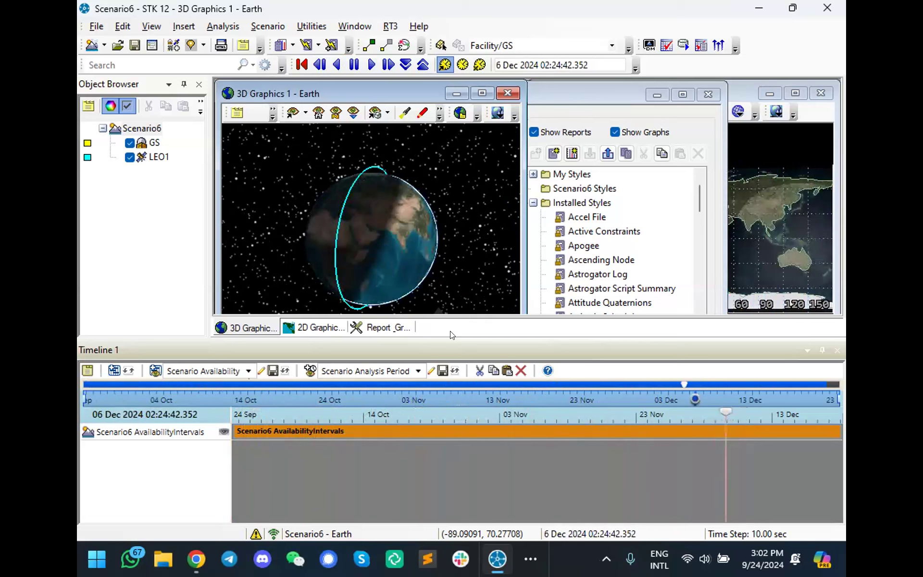
drag(552, 338, 562, 388)
Step: Generate LEO1's Classical Orbit Elements report for the full object time period, accepting the large amount of data
click(599, 88)
scroll(623, 258, down, 2)
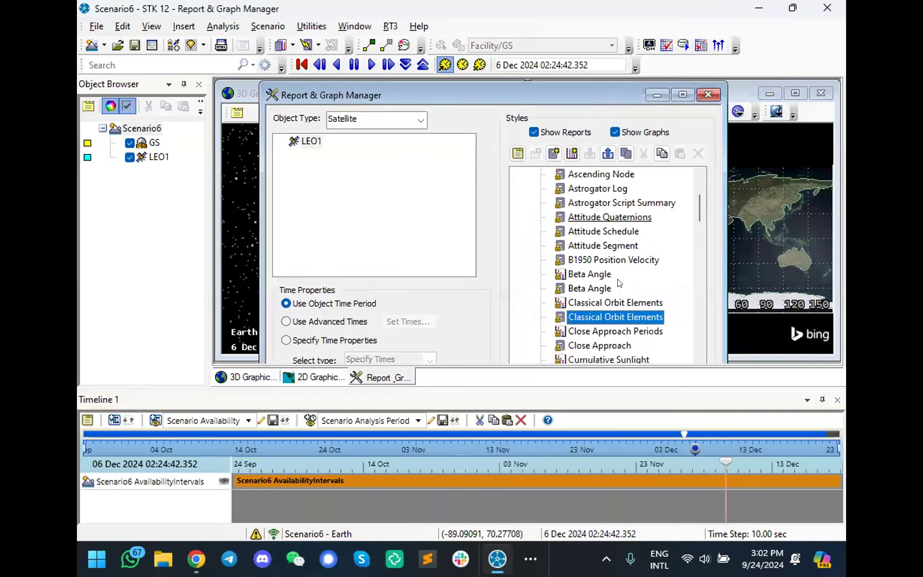
double_click(621, 315)
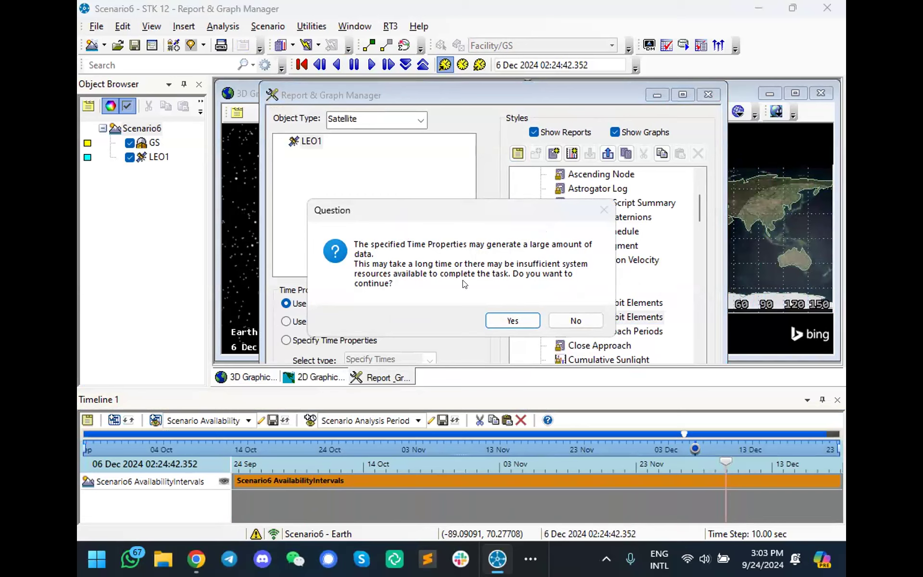
click(503, 324)
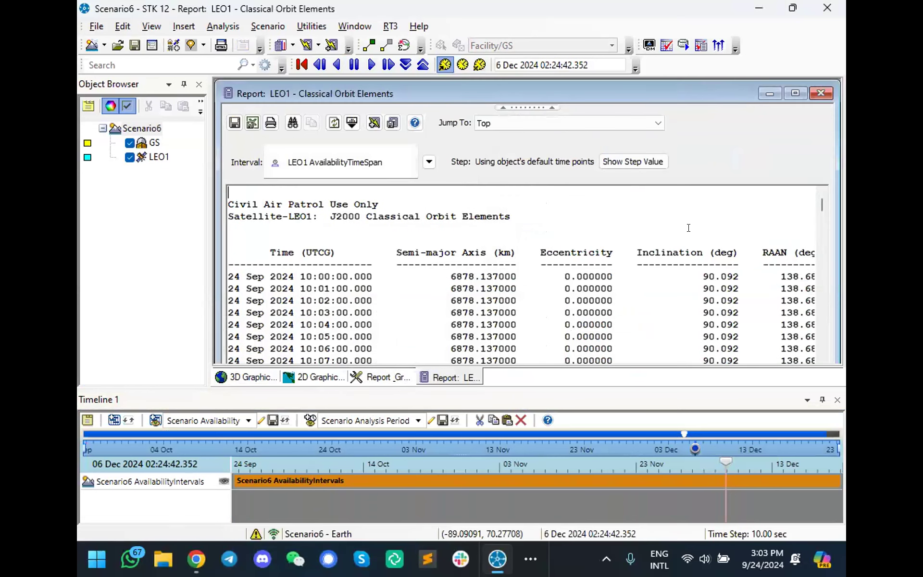
Step: Set the Classical Orbit Elements report's step to 1 day
click(649, 161)
click(495, 155)
click(544, 160)
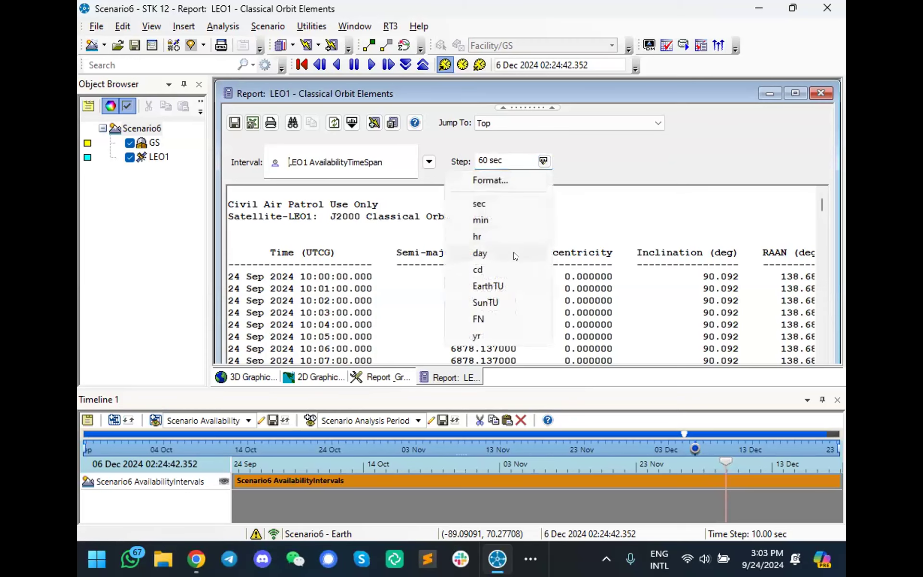
click(481, 254)
click(520, 154)
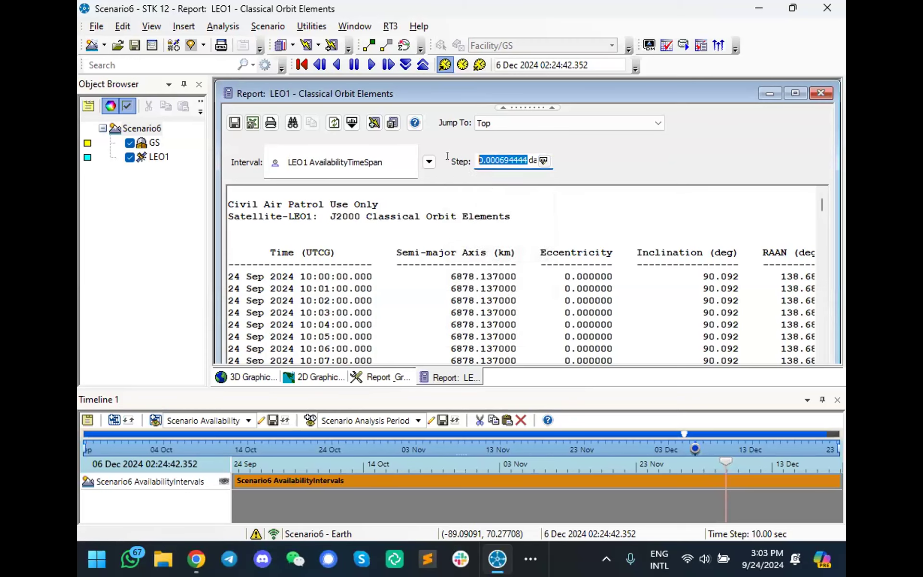
text(1 day)
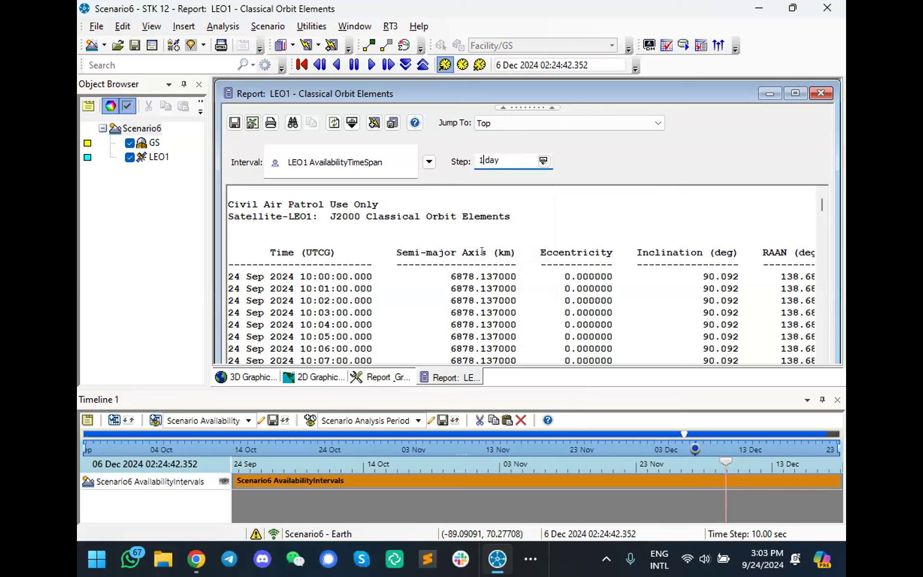
key(Return)
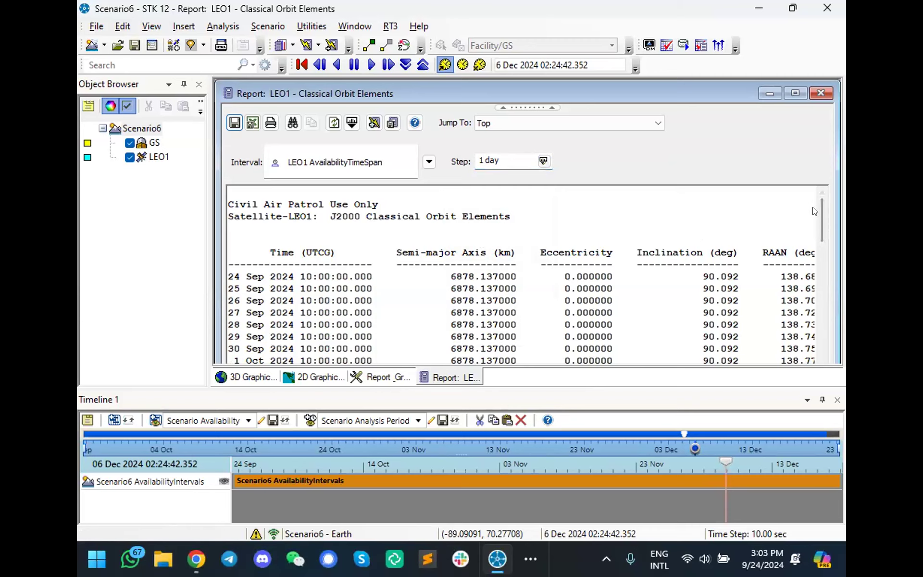
Step: Enlarge the Classical Orbit Elements report and examine how LEO1's RAAN and other elements change from the first to the last day
scroll(819, 217, down, 3)
drag(823, 234, 818, 317)
scroll(706, 308, down, 11)
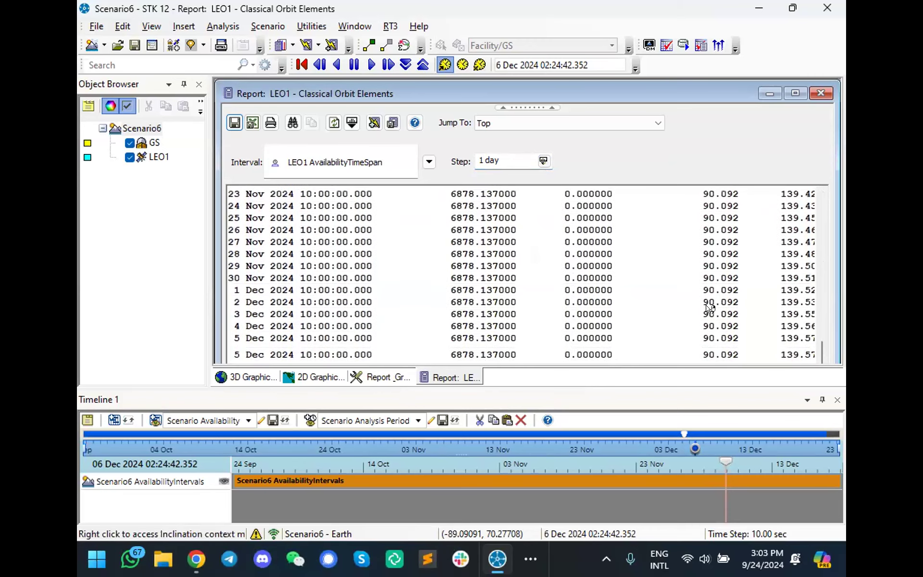
scroll(588, 333, up, 20)
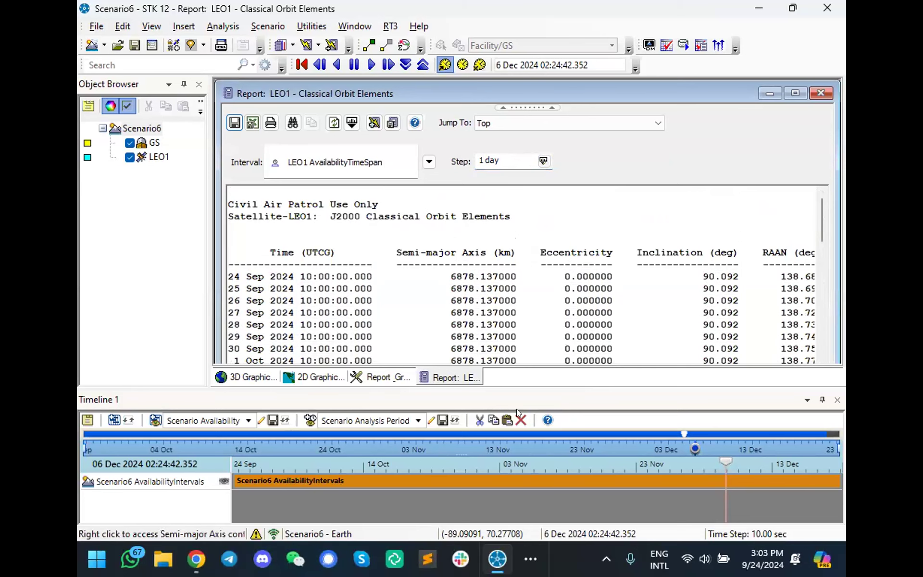
drag(542, 381, 543, 435)
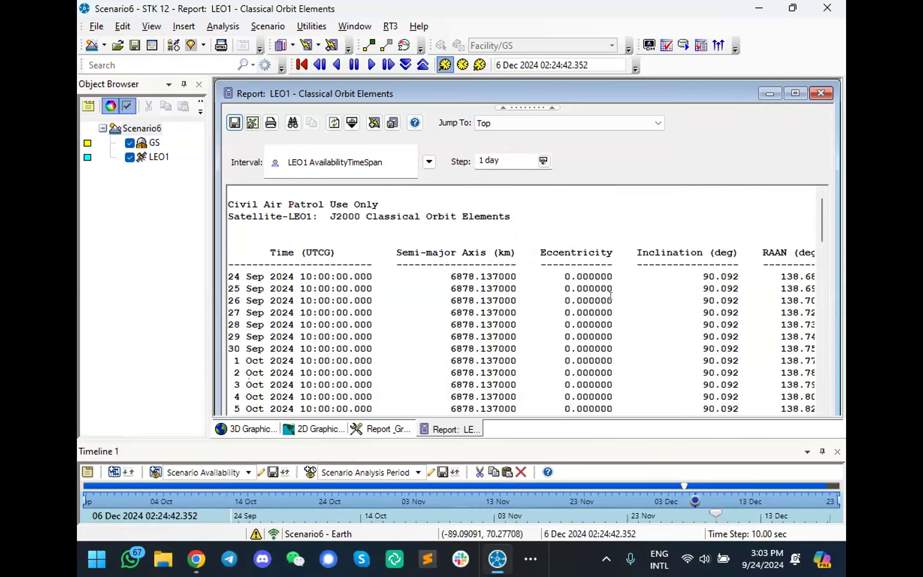
click(799, 96)
drag(557, 404, 698, 406)
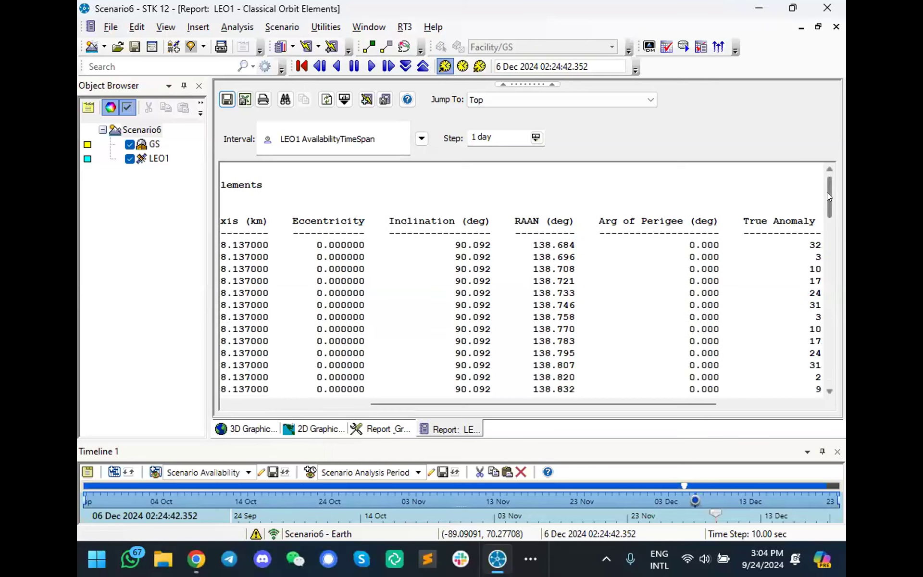
drag(827, 192, 827, 197)
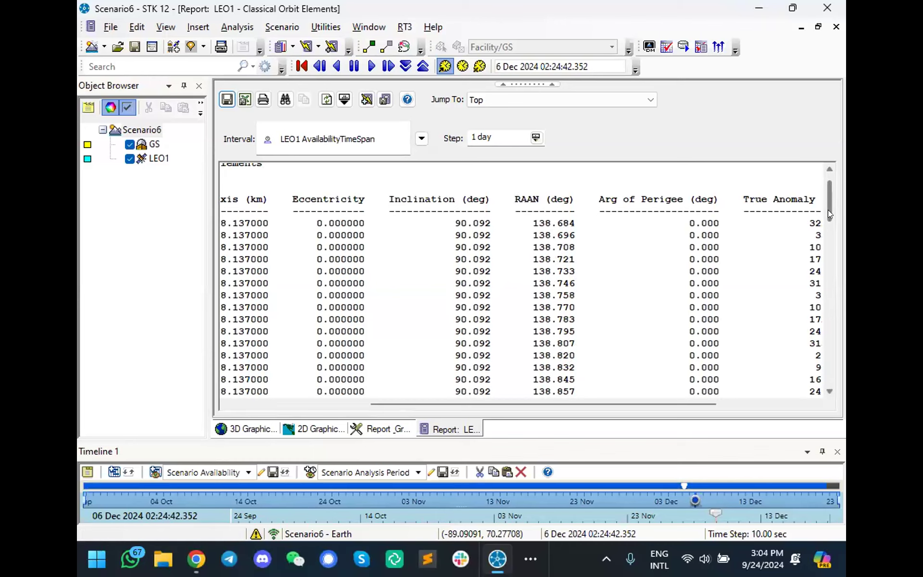
drag(828, 212, 822, 398)
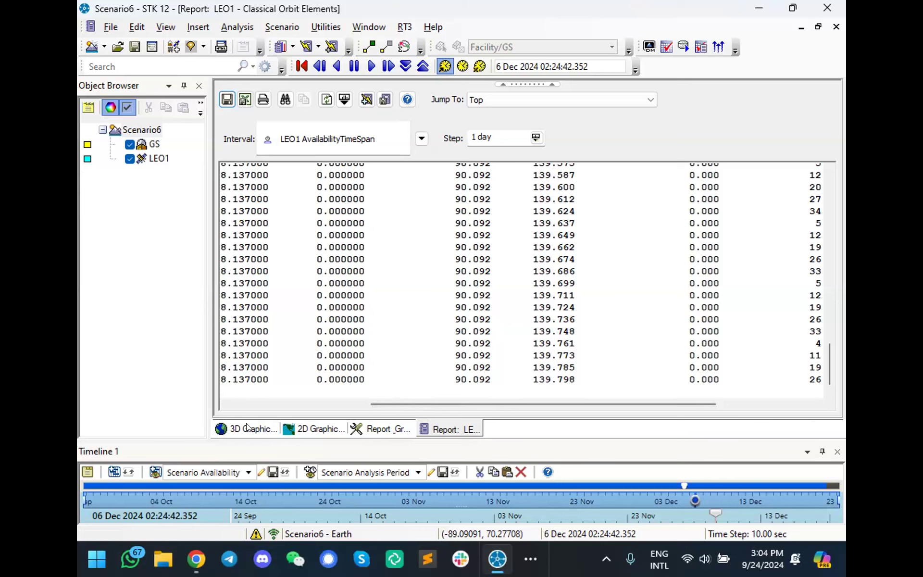
Step: Apply the TwoBody propagator to LEO1's orbit and refresh its Classical Orbit Elements report
click(388, 428)
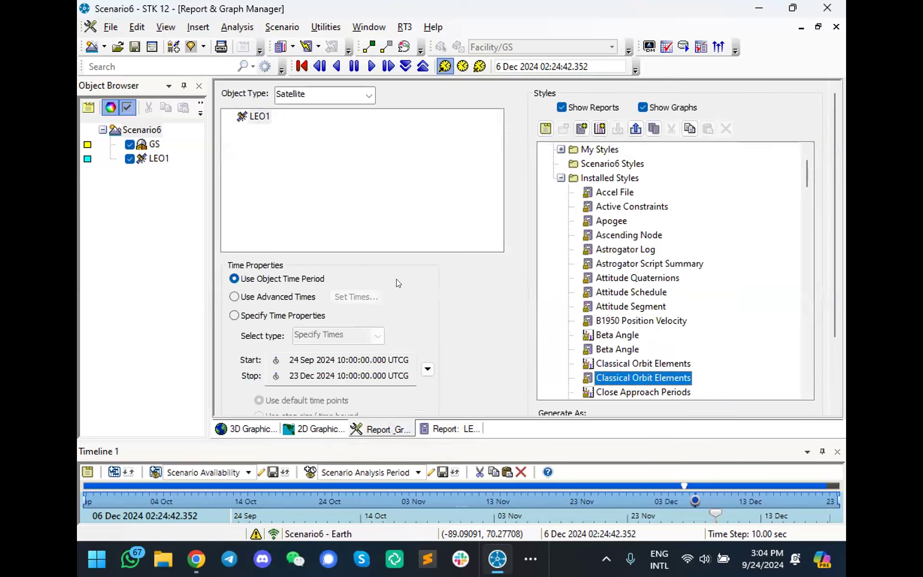
right_click(155, 162)
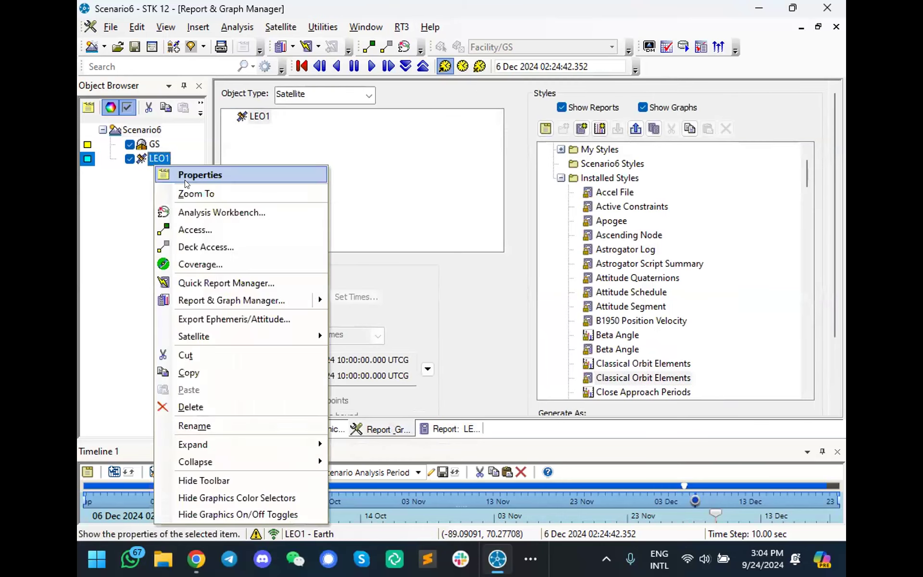
click(185, 178)
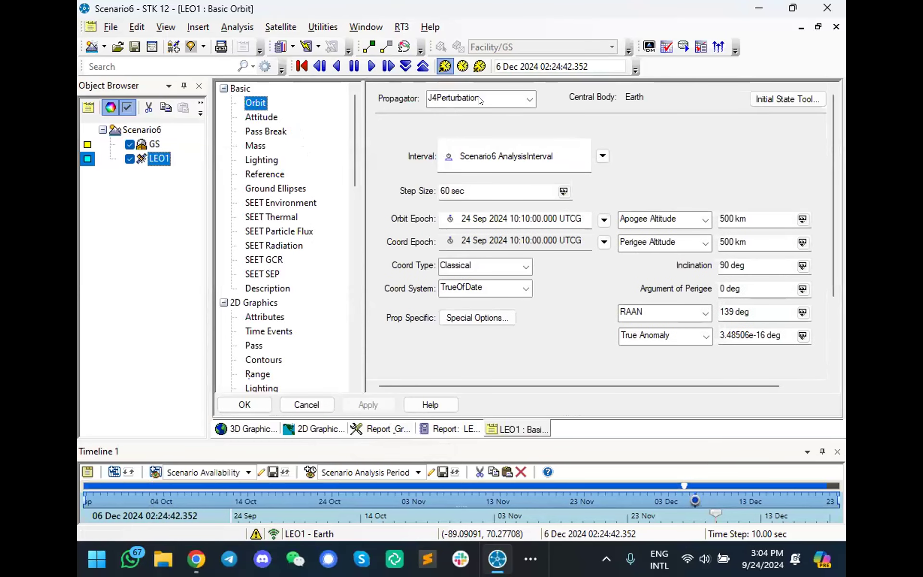
click(478, 99)
click(452, 115)
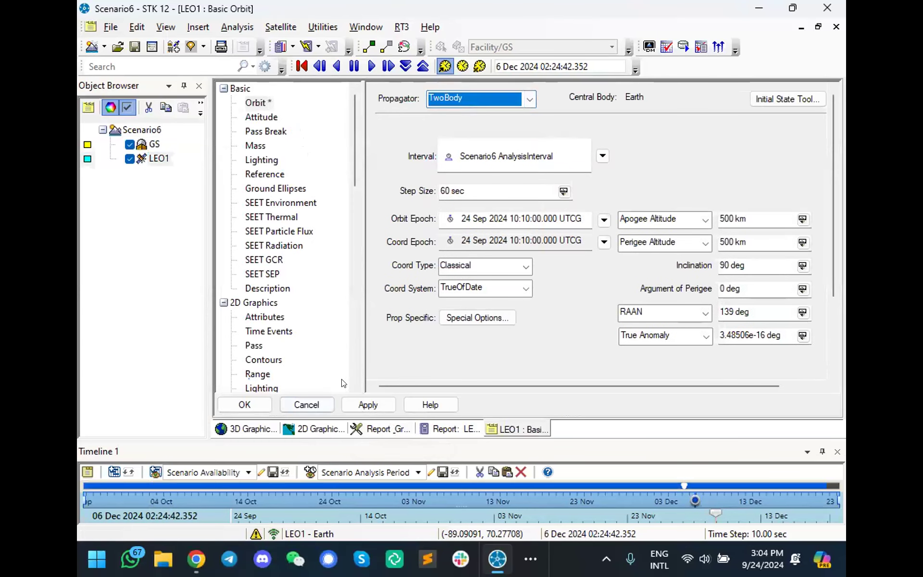
click(361, 405)
click(434, 429)
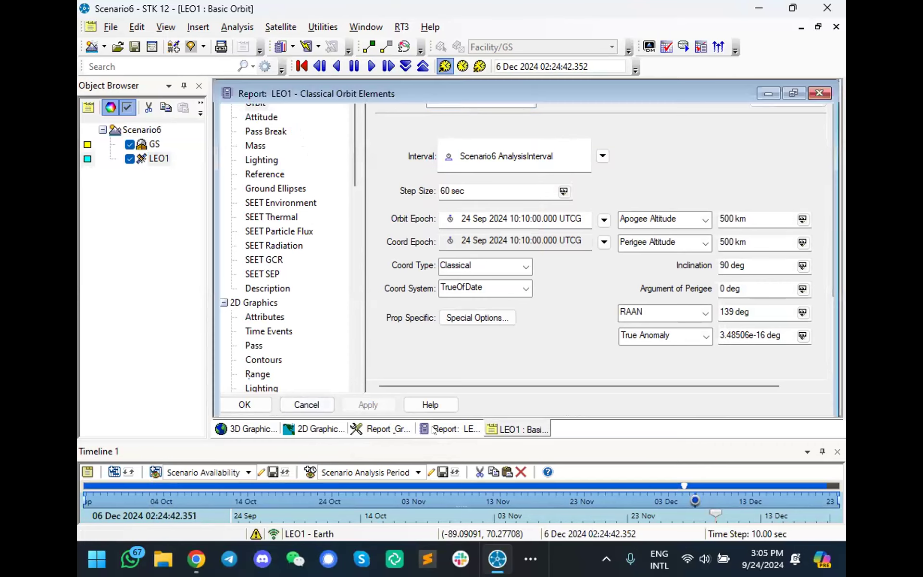
click(326, 100)
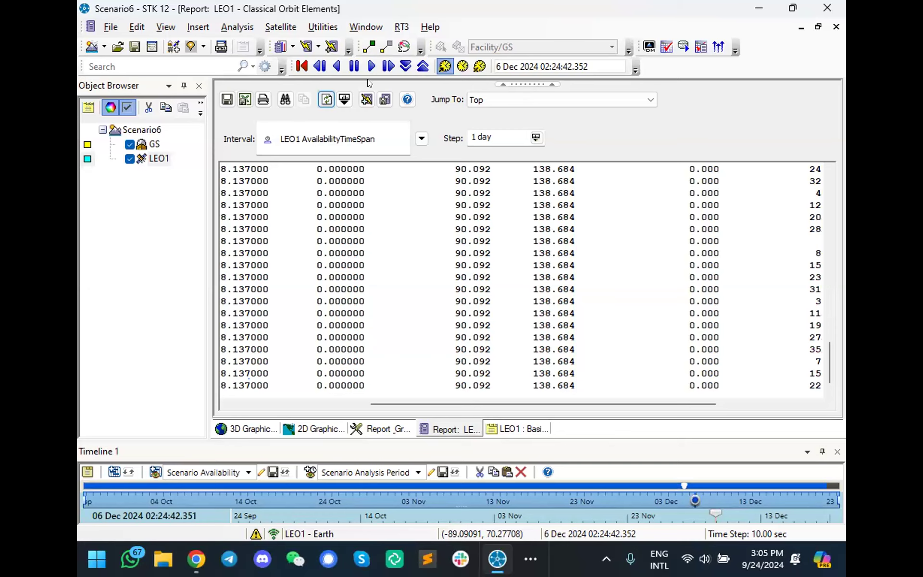
Step: Set LEO1's propagator back to J4Perturbation and apply it
click(502, 430)
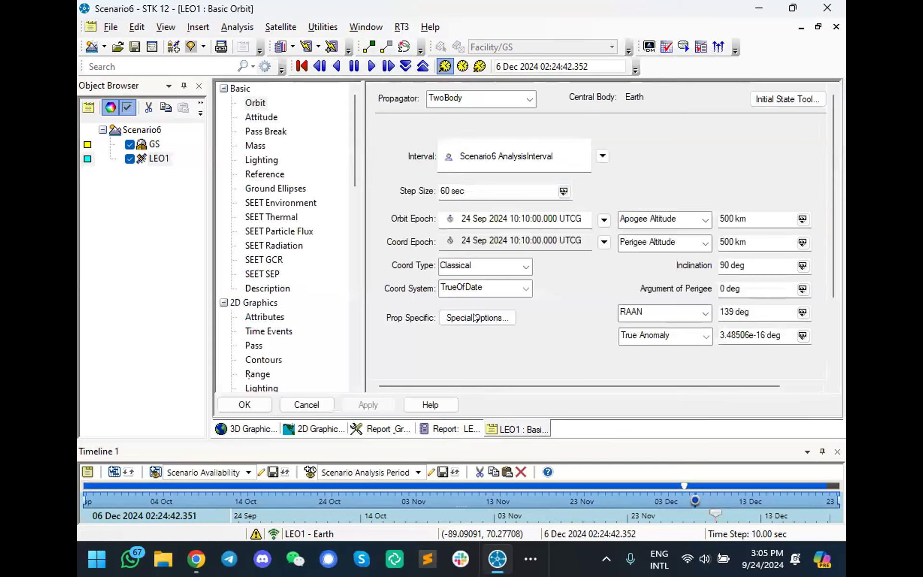
click(483, 99)
click(461, 137)
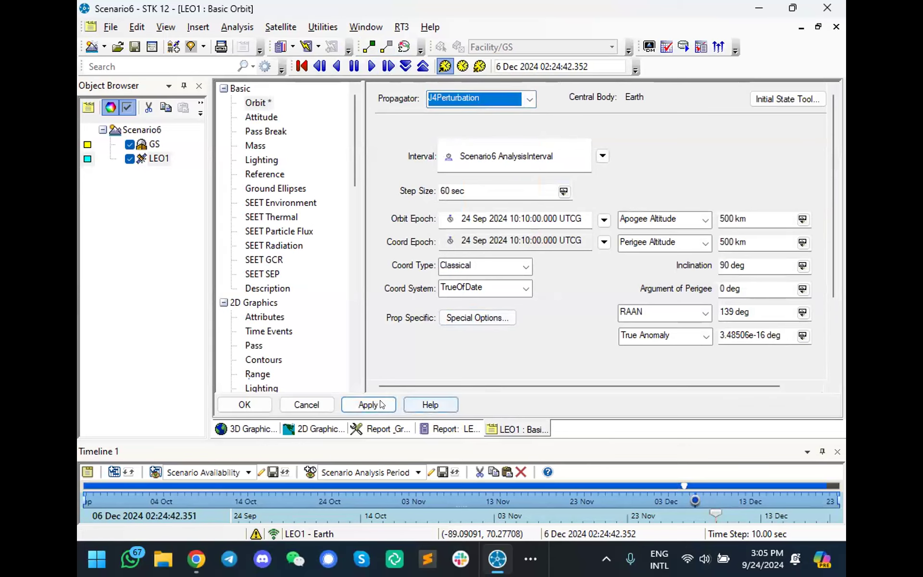
click(368, 404)
Step: Set LEO1's inclination to 45 deg, apply it, and refresh the Classical Orbit Elements report
click(719, 260)
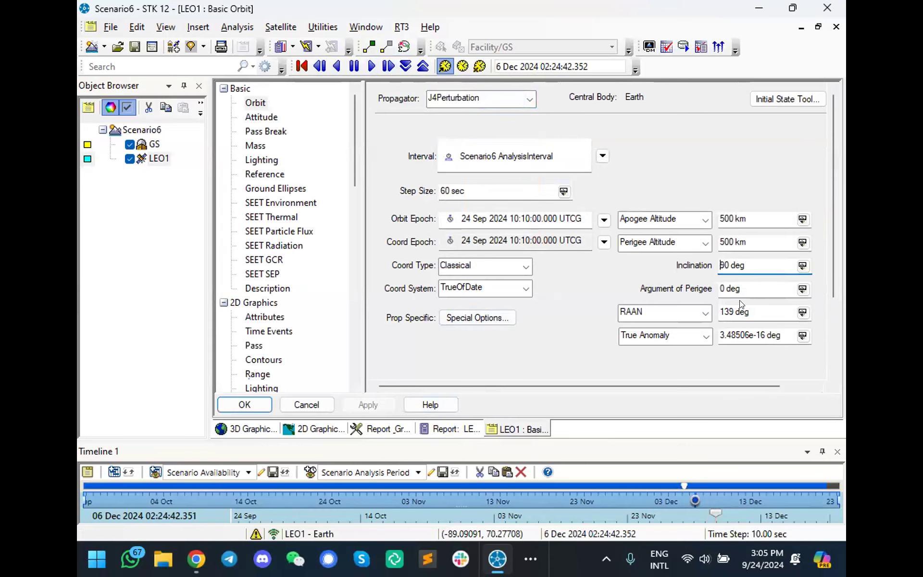
key(shift+Right)
key(shift+Right)
text(45)
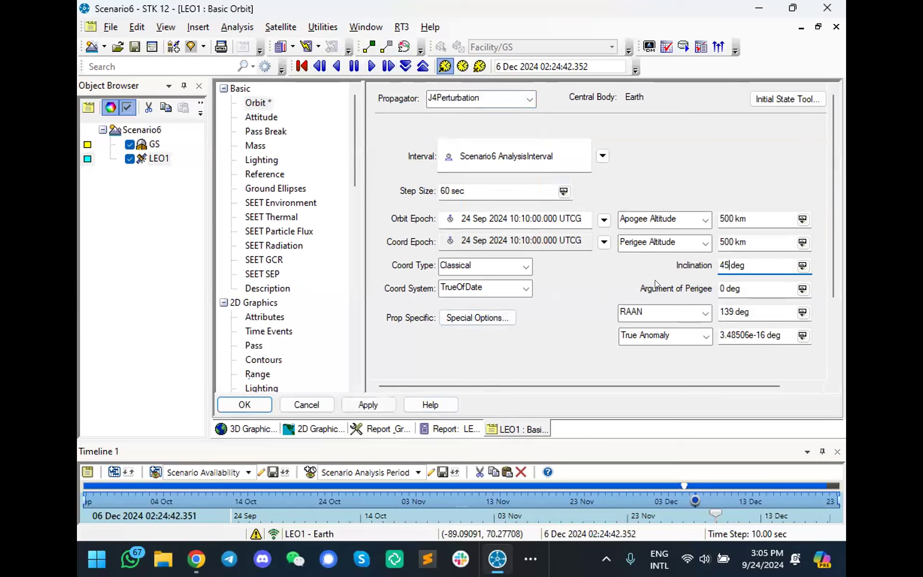
click(367, 404)
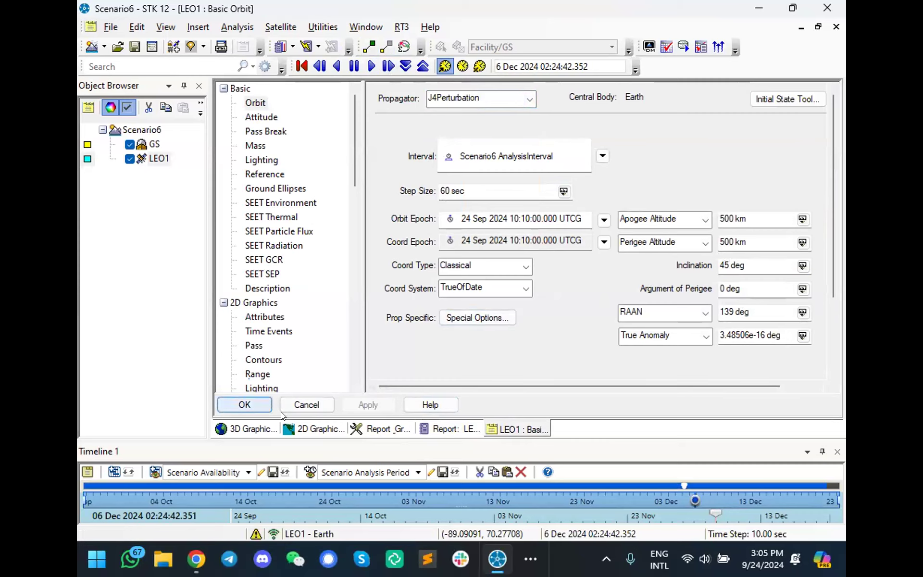
click(465, 428)
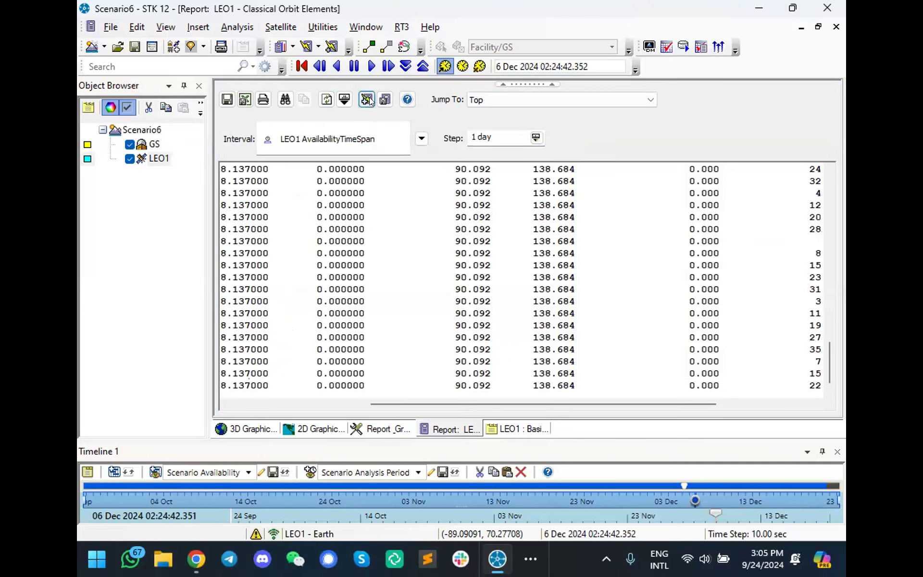
click(322, 99)
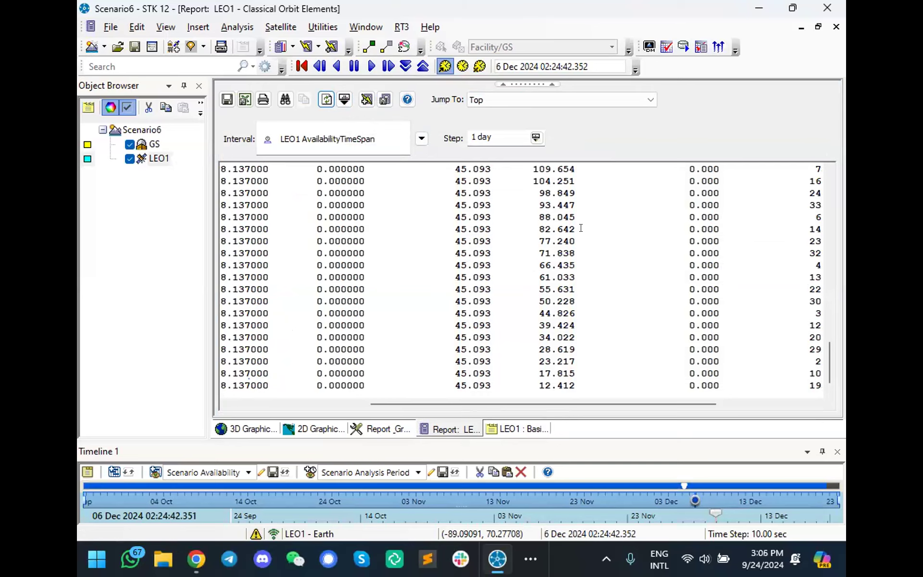
Step: Show LEO1's orbit in the 3D graphics window and scrub the scenario time back to 24 Sep 2024 10:00:00
click(245, 428)
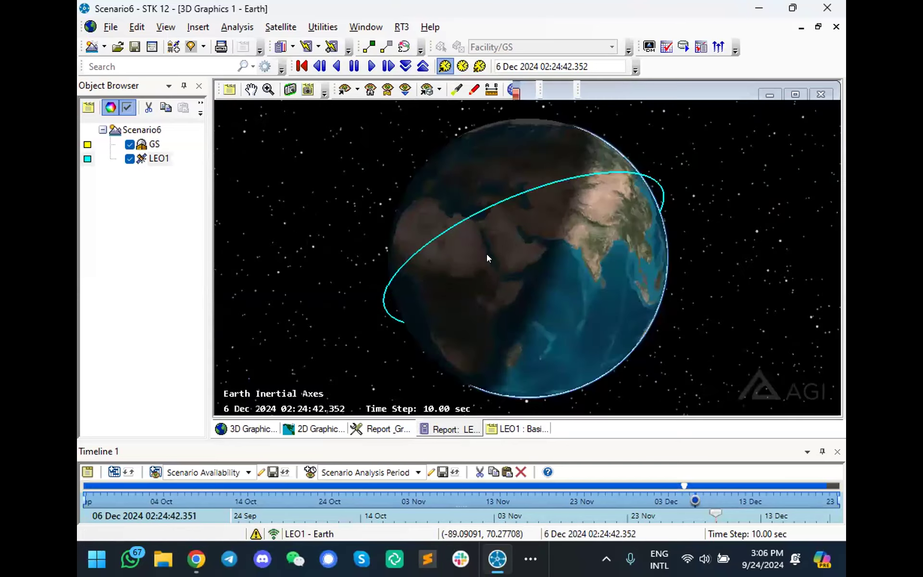
scroll(536, 269, down, 3)
drag(535, 268, 712, 247)
drag(505, 240, 683, 235)
drag(442, 228, 552, 185)
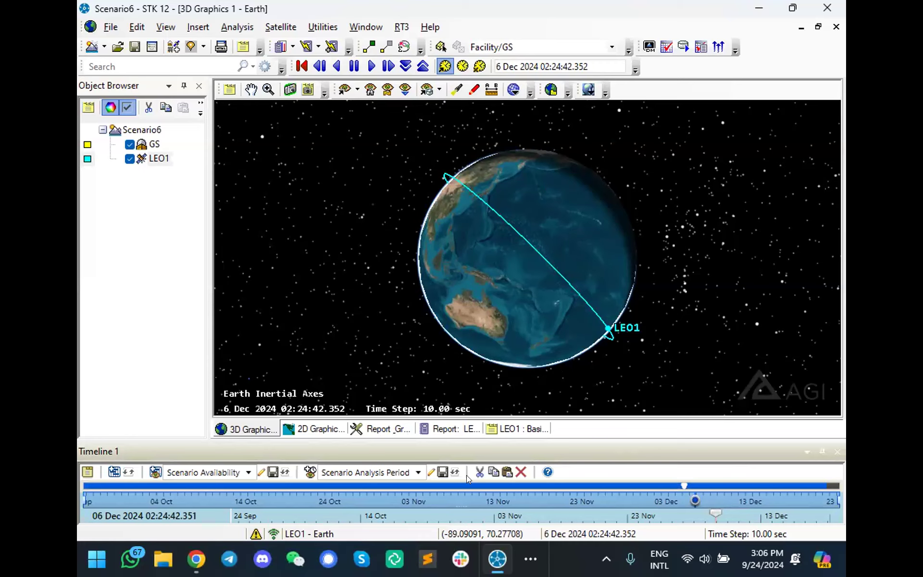
drag(693, 500, 152, 507)
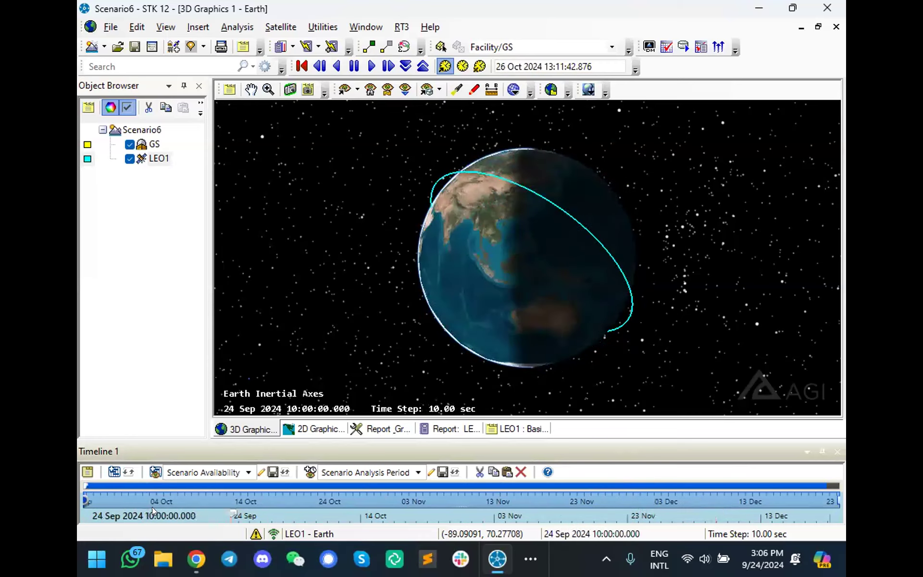
Step: Scrub the scenario time forward to about 15 Nov 2024 to watch LEO1's orbital plane in 3D
scroll(524, 240, down, 5)
drag(507, 271, 544, 271)
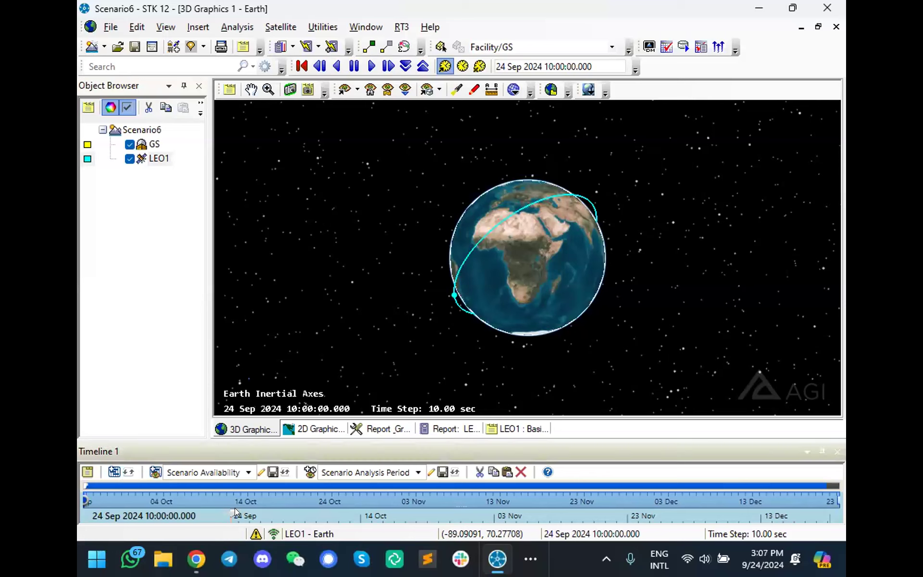
mouse_move(233, 508)
mouse_down()
mouse_move(441, 487)
mouse_move(569, 494)
mouse_up()
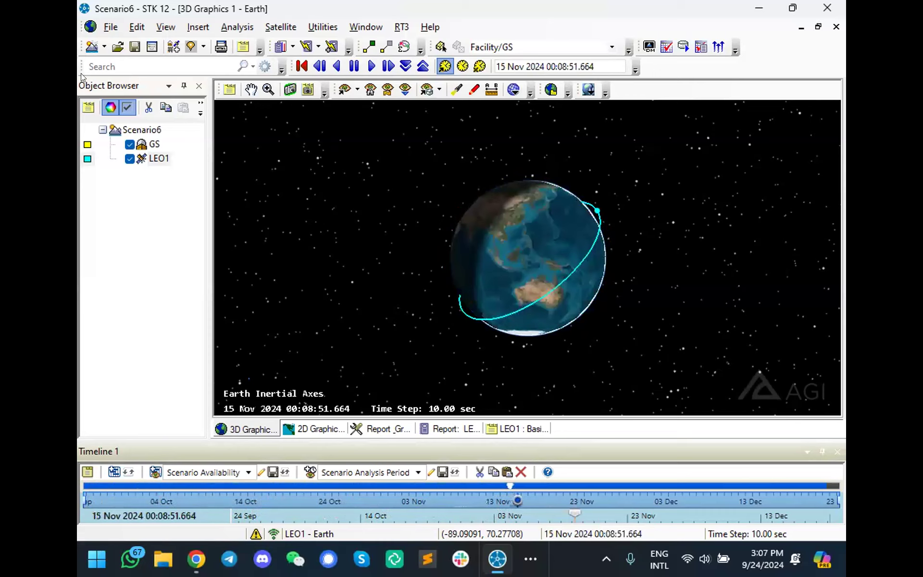
Step: Apply the TwoBody propagator to LEO1 and check its orbit in the 3D window from the scenario's start time
click(302, 67)
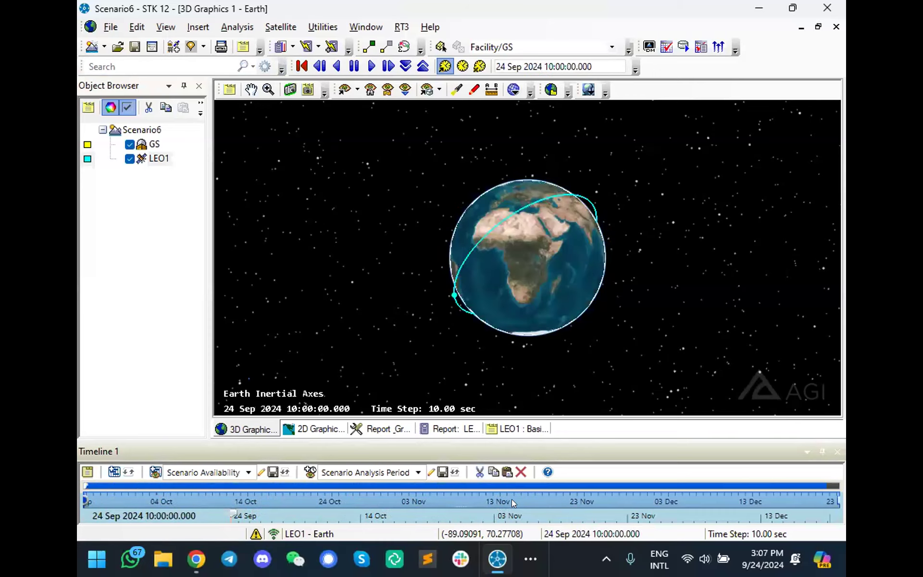
click(526, 427)
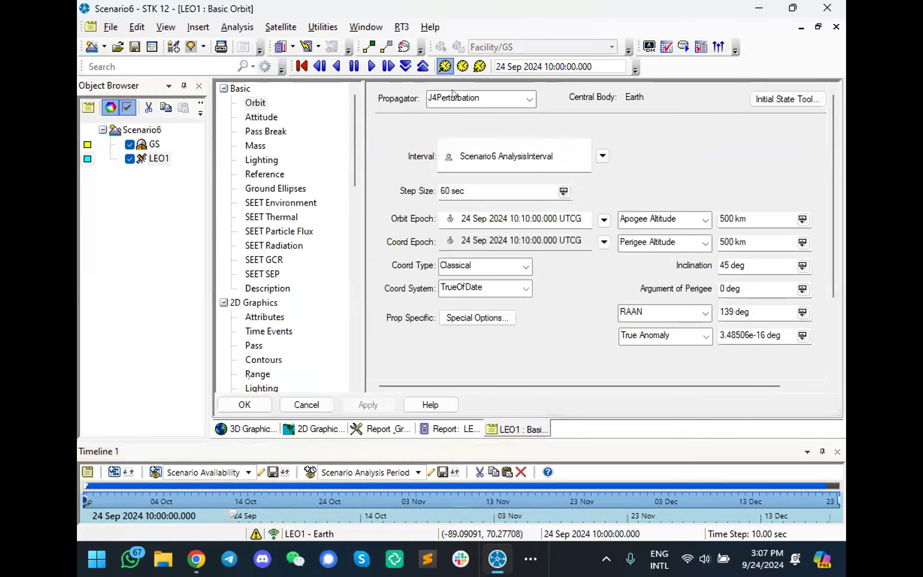
click(453, 97)
click(452, 112)
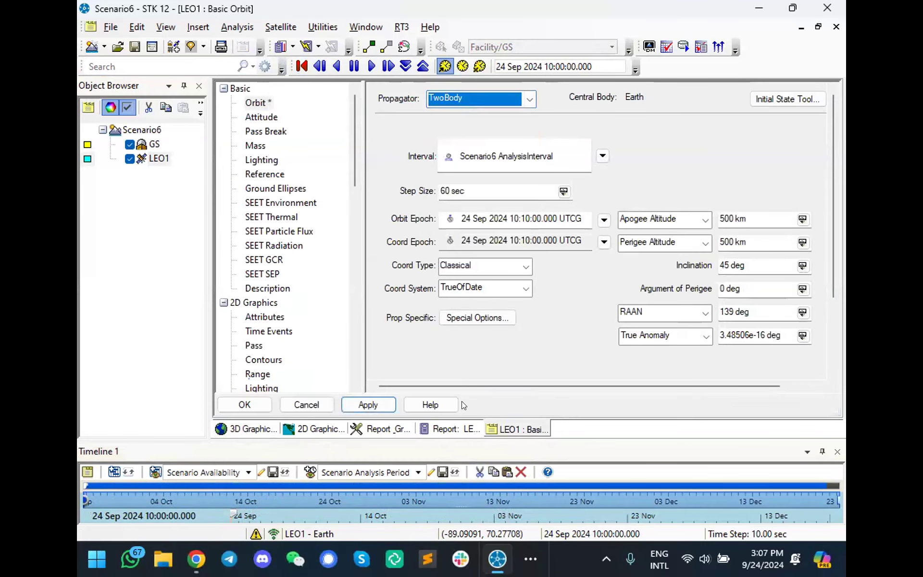
click(375, 405)
click(260, 429)
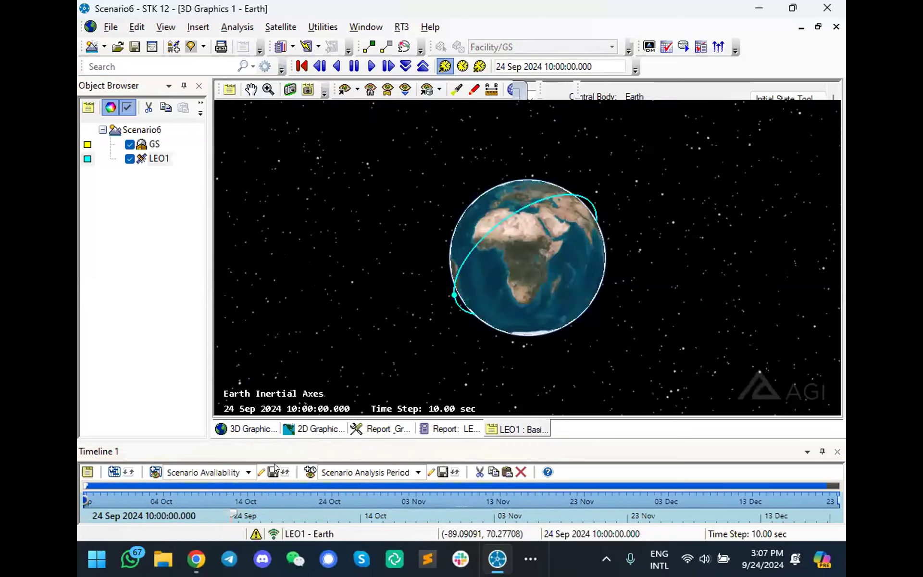
mouse_move(227, 508)
mouse_down()
mouse_move(619, 517)
mouse_move(225, 517)
mouse_up()
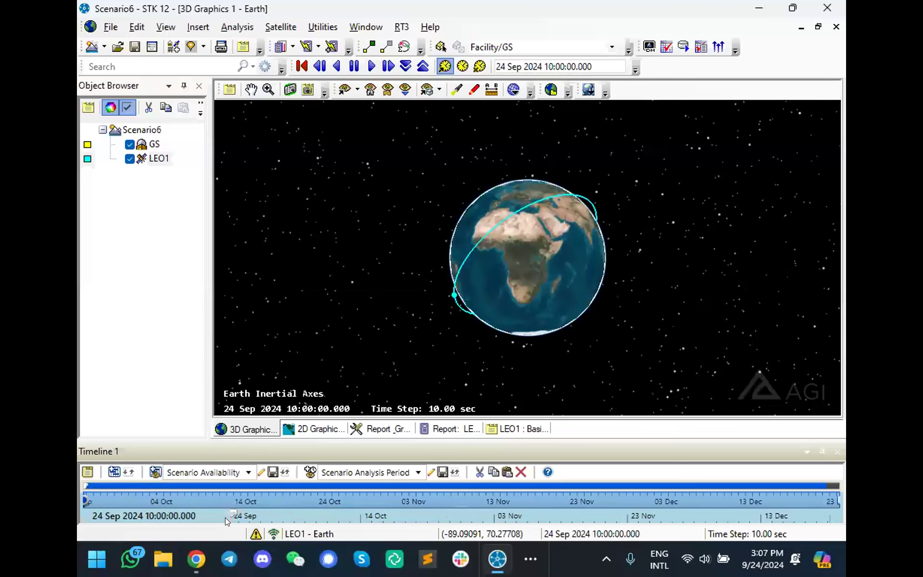
Step: Apply the J4Perturbation propagator to LEO1 again and scrub the scenario time to about 26 Oct 2024 in the 3D window
click(525, 428)
click(485, 98)
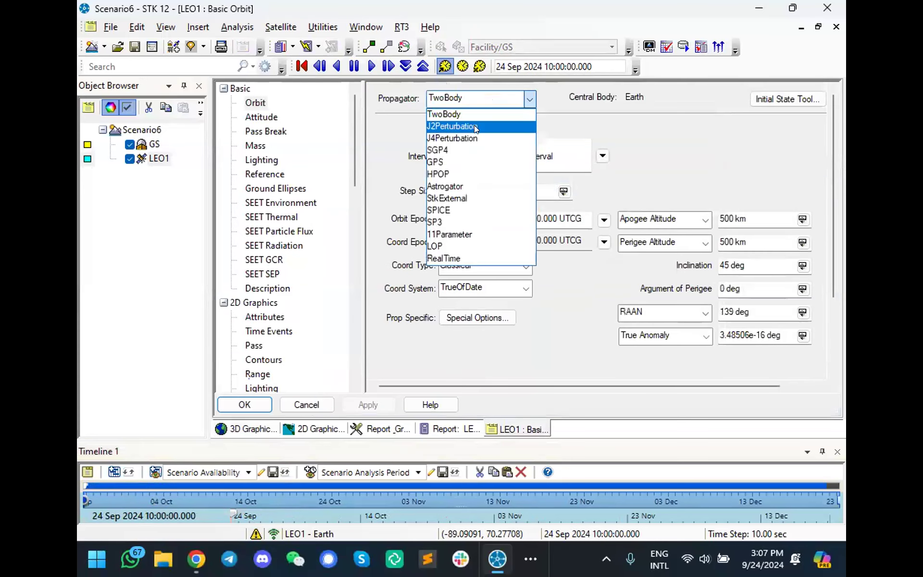
click(468, 137)
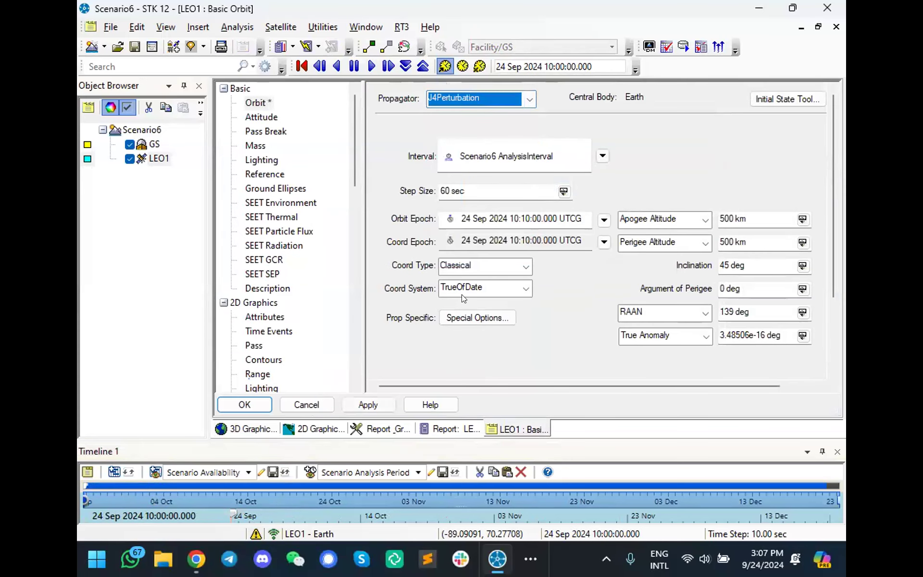
click(367, 405)
click(246, 428)
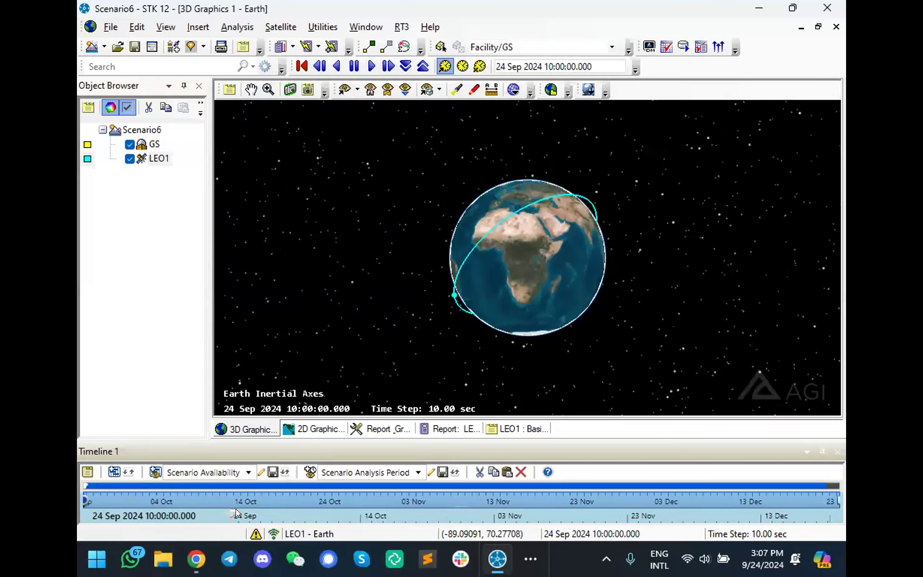
drag(236, 508, 445, 494)
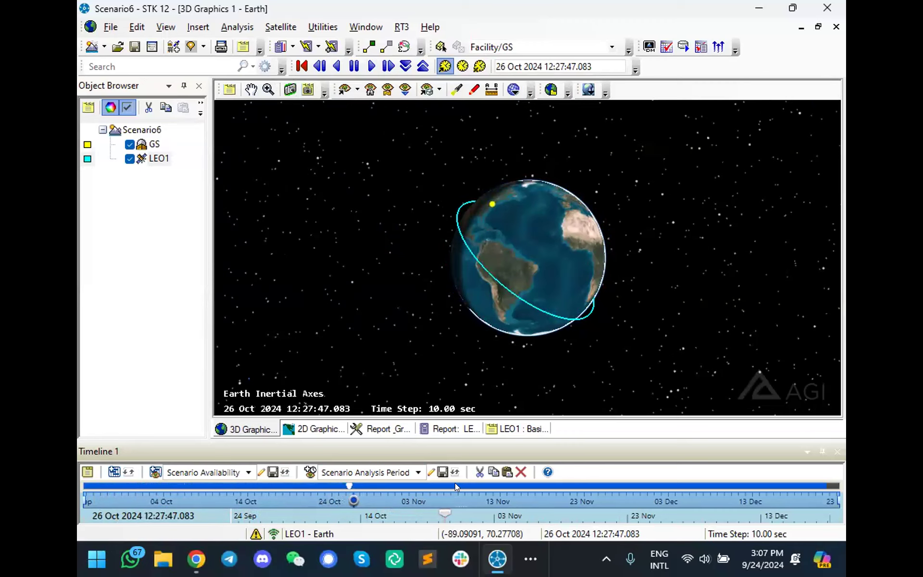
click(406, 475)
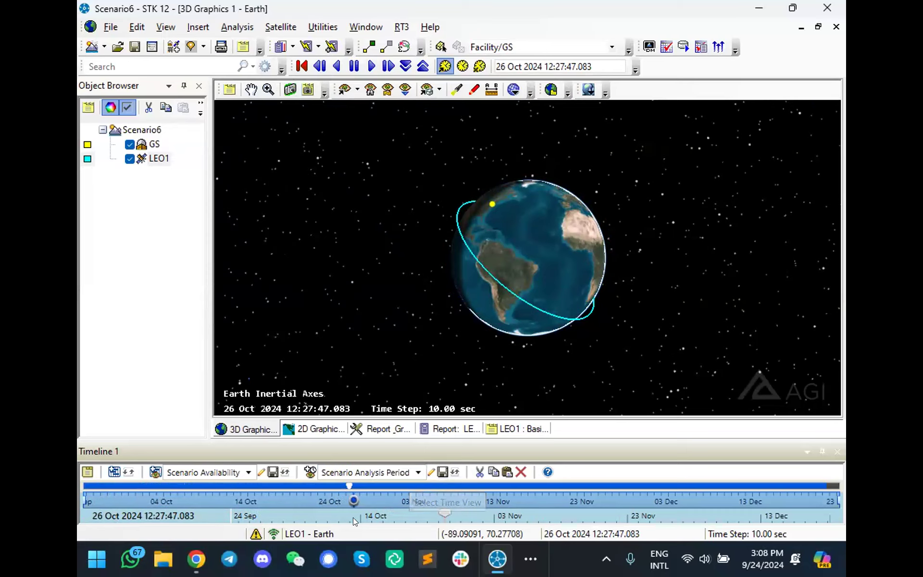
Step: Open lecture-sat-2b-propagation-and-perturbations-sat-tc-2024.pptx from the Desktop folder in PowerPoint and start its slide show
click(166, 558)
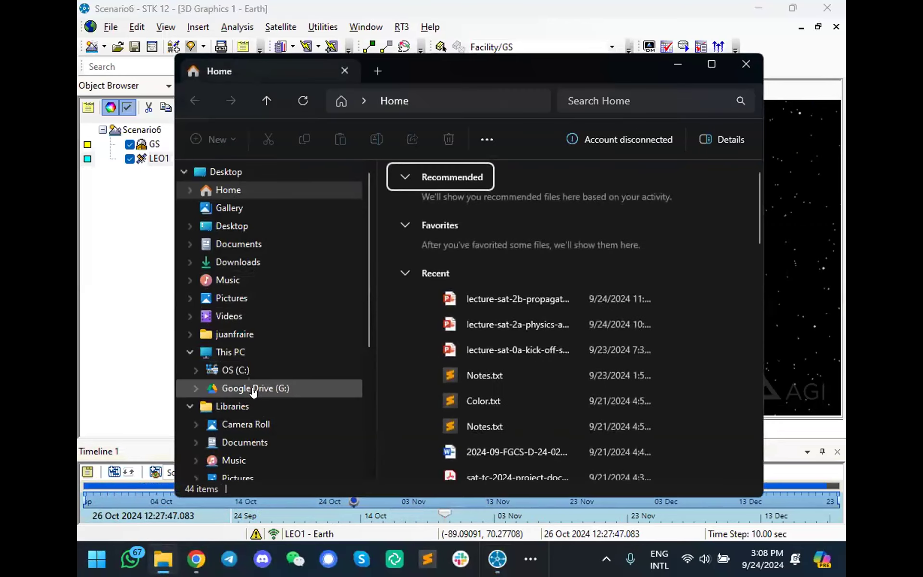
click(247, 225)
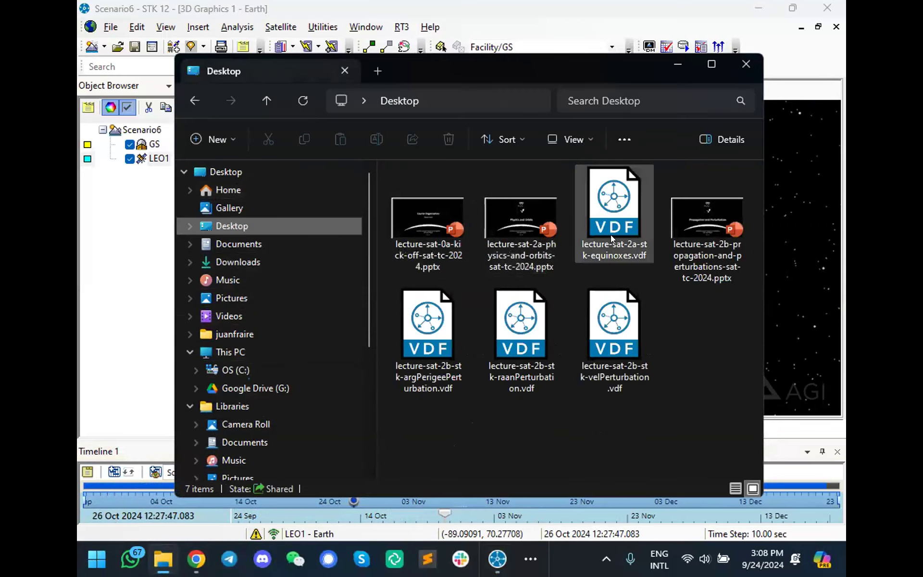
double_click(691, 216)
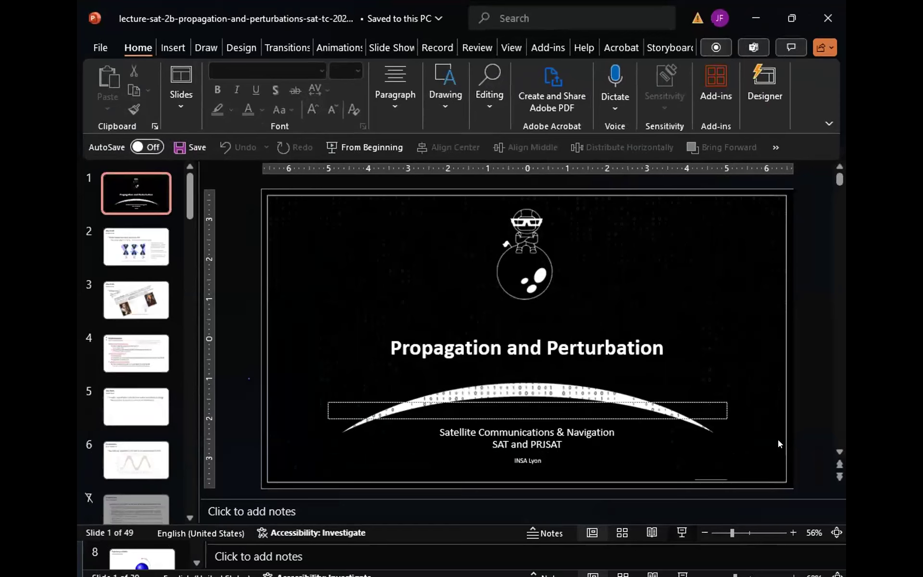
key(F5)
Step: Advance the slide show to slide 24, the chart of RAAN shifts for other inclinations and altitudes
key(Right)
key(Right)
key(Right)
key(Right)
key(Right)
key(Right)
key(Right)
key(Right)
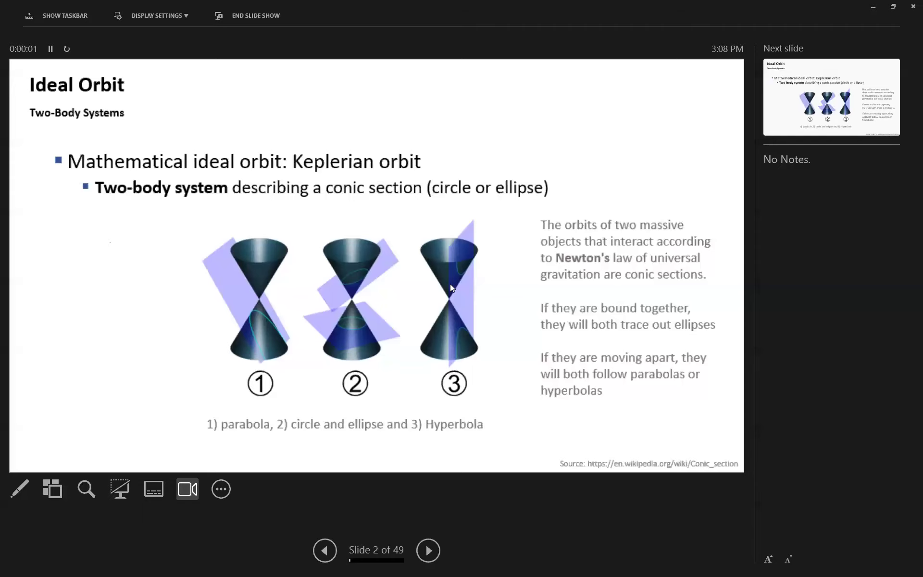
key(Right)
key(Right)
key(Right)
key(Right)
key(Right)
key(Right)
key(Right)
key(Right)
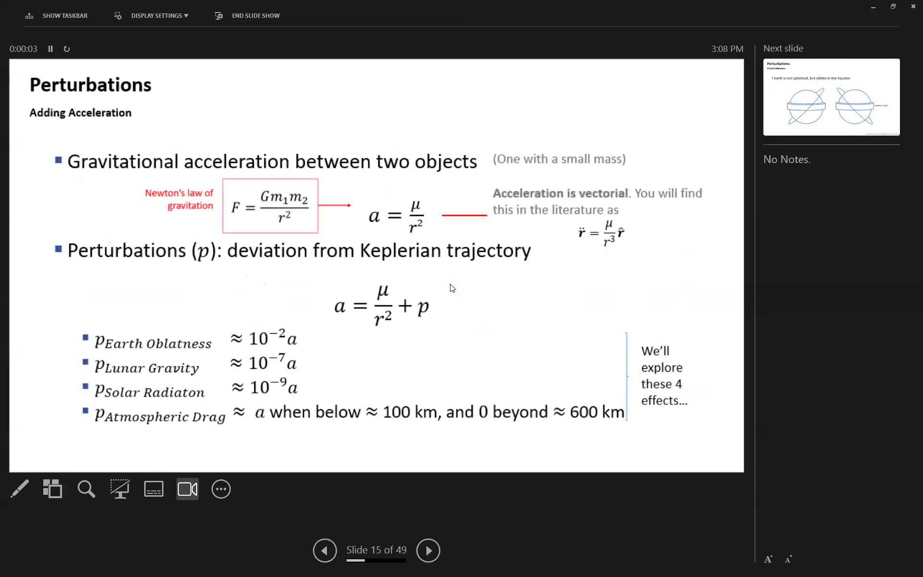
key(Right)
key(Right)
key(Right)
key(Right)
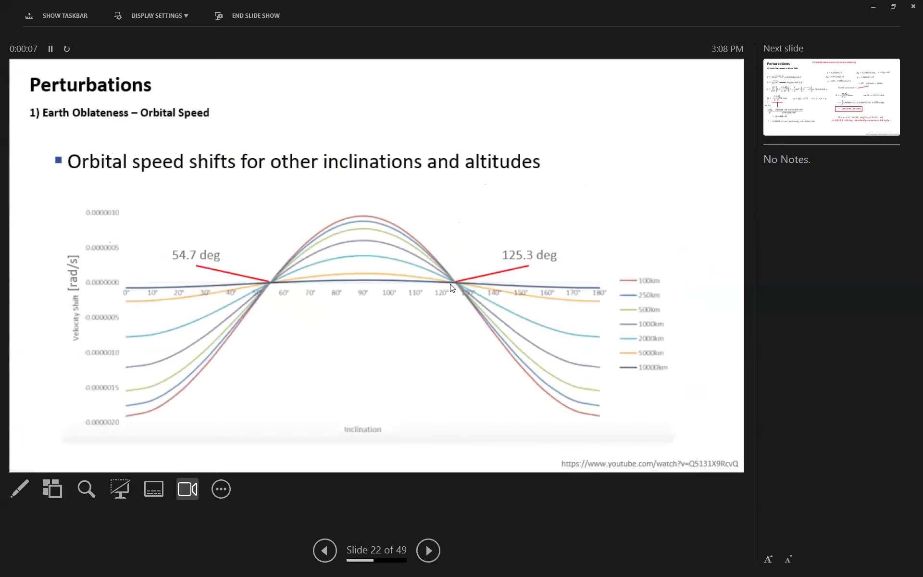
key(Right)
key(Right)
key(Right)
key(Left)
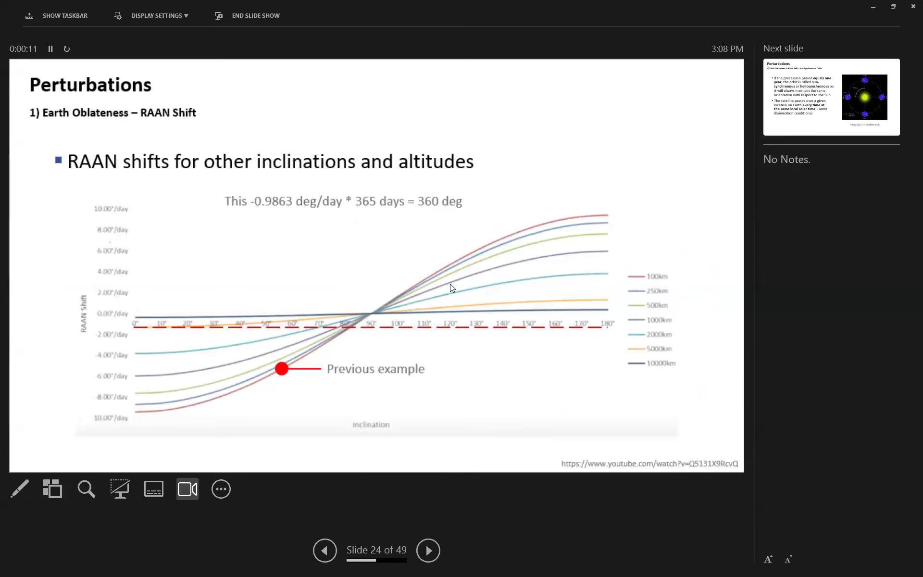
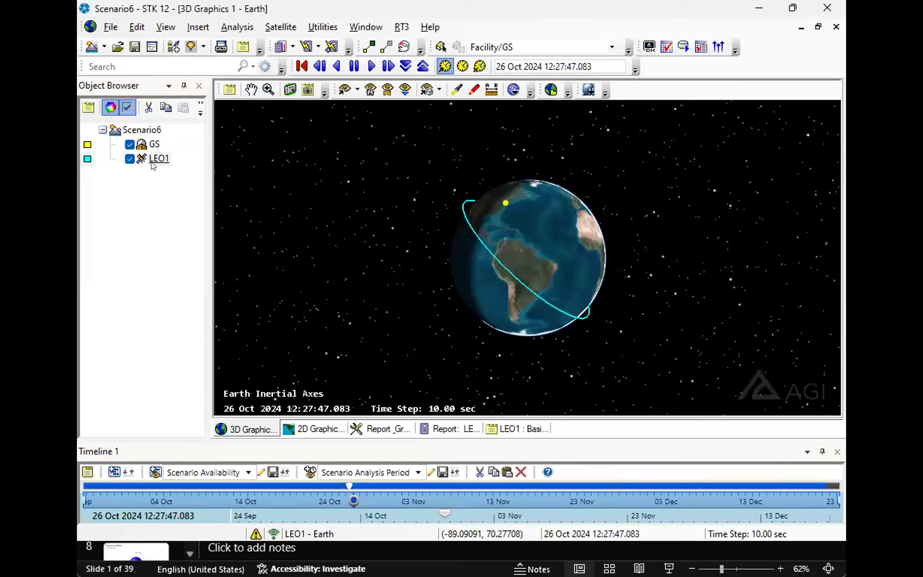
Step: Back in STK, hide GS and LEO1 and start a new satellite with the Orbit Wizard
click(128, 144)
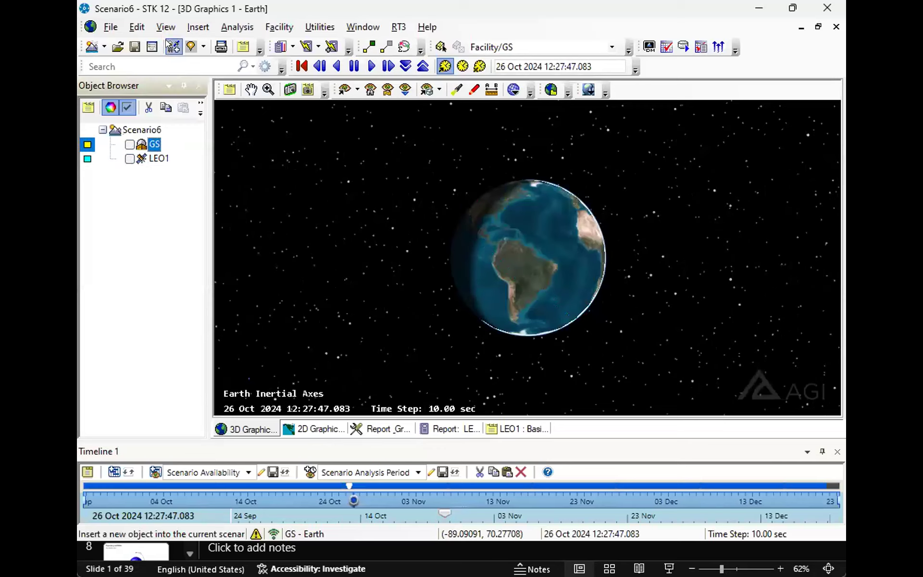
click(152, 47)
drag(319, 121, 333, 118)
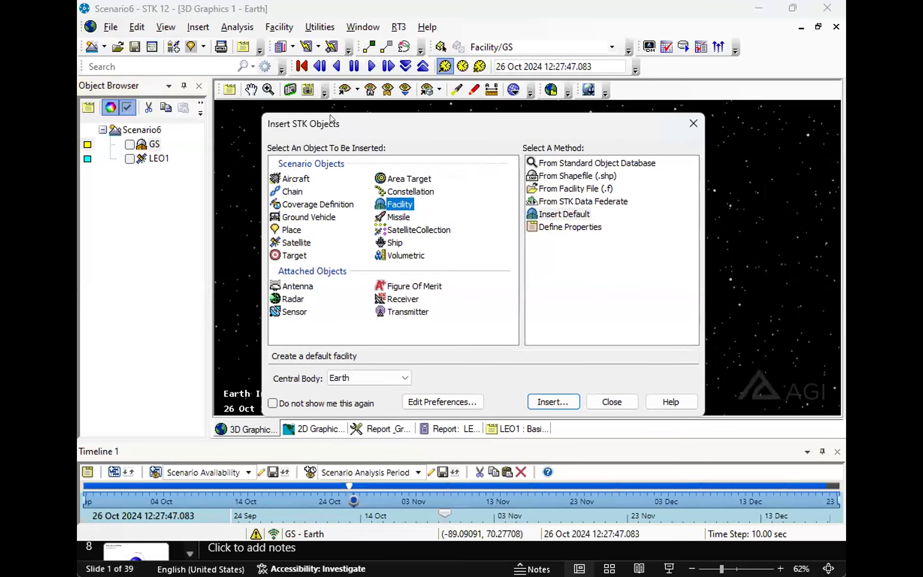
click(294, 238)
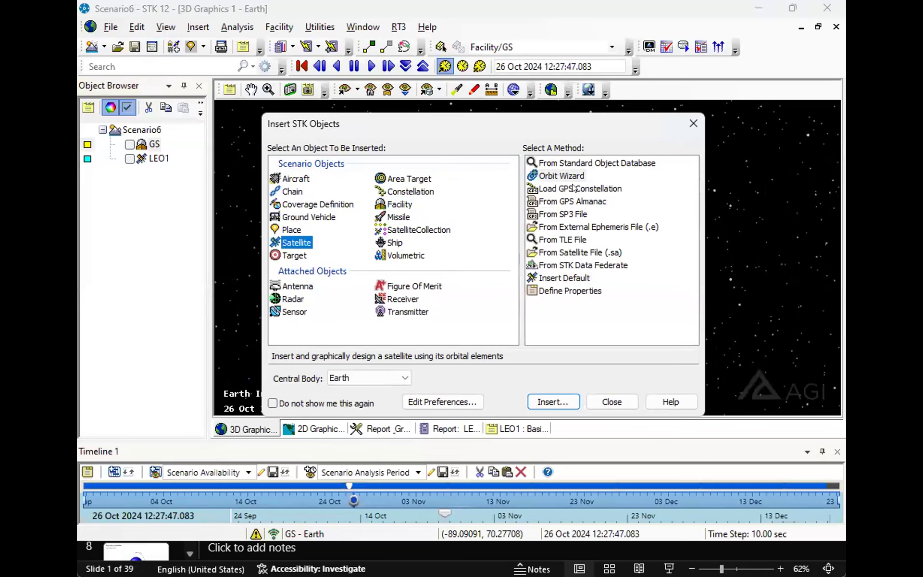
click(563, 175)
click(562, 396)
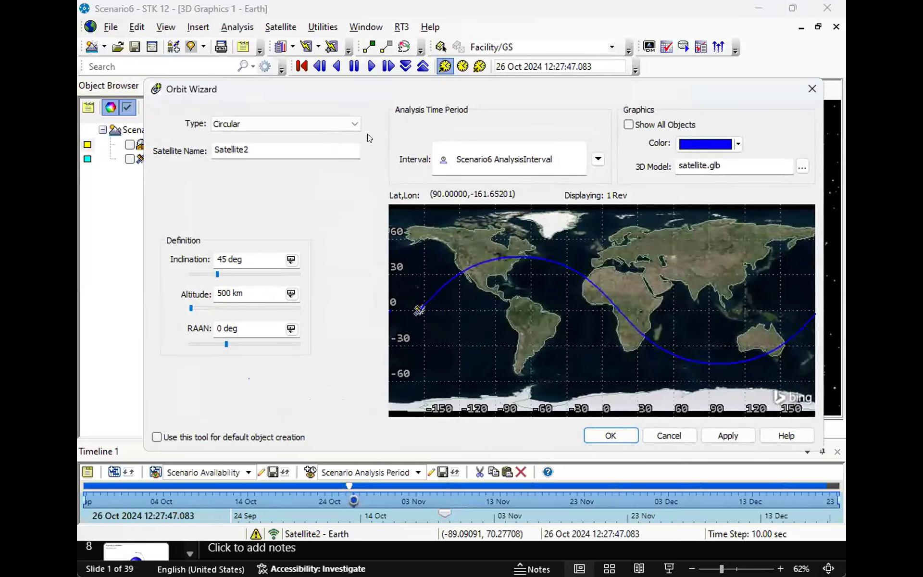
Step: Set the new satellite's orbit type to Sun Synchronous with an altitude of 600 km
click(355, 124)
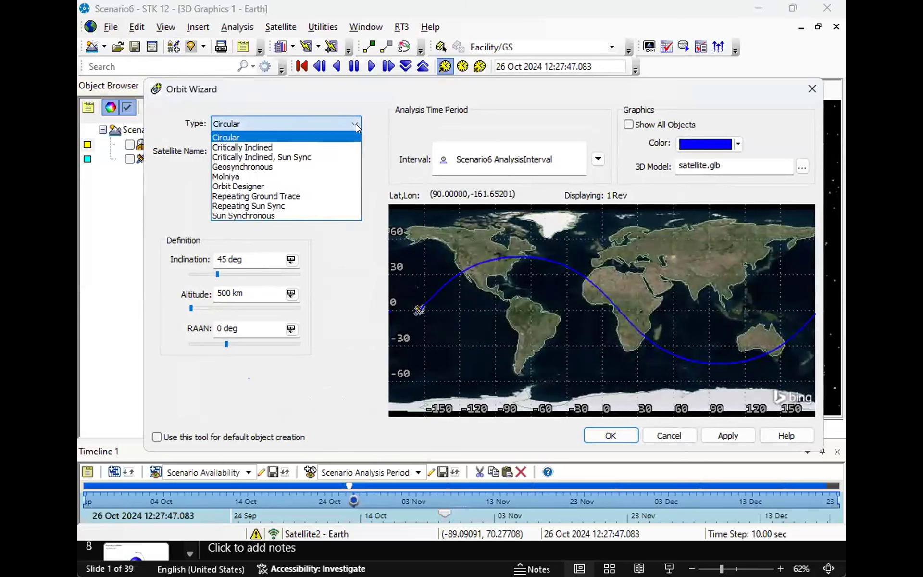
click(324, 213)
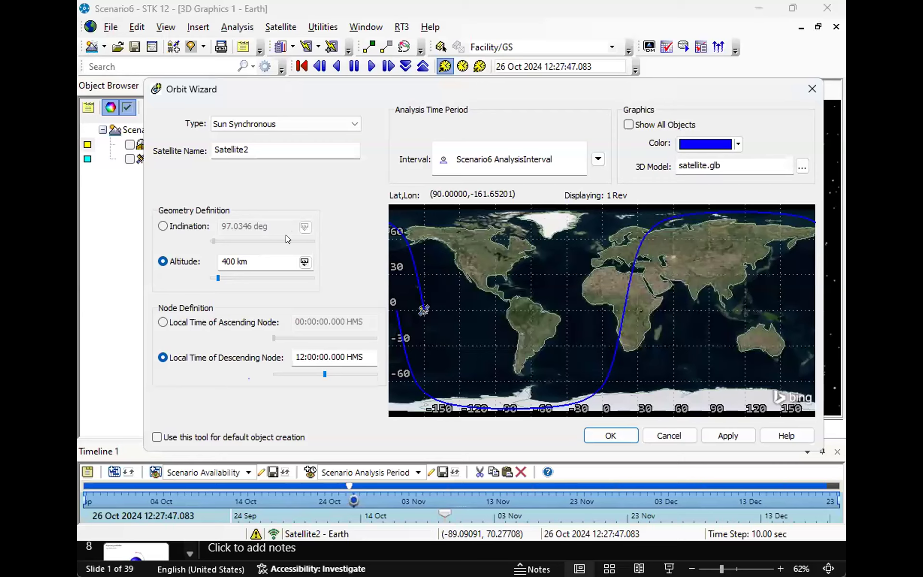
drag(214, 277, 229, 261)
double_click(228, 260)
text(600)
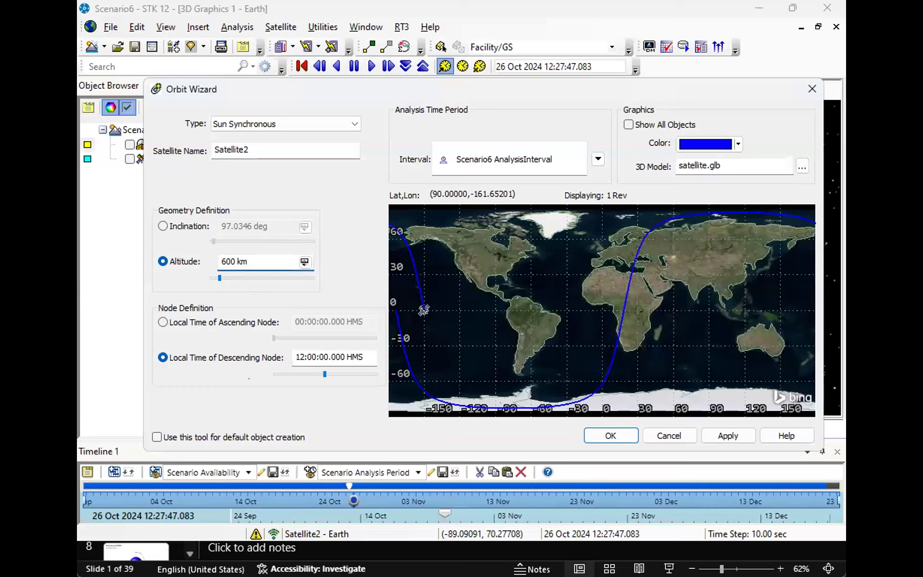
Step: Set the local time of descending node to about 09:36 and the satellite's color to white
click(315, 356)
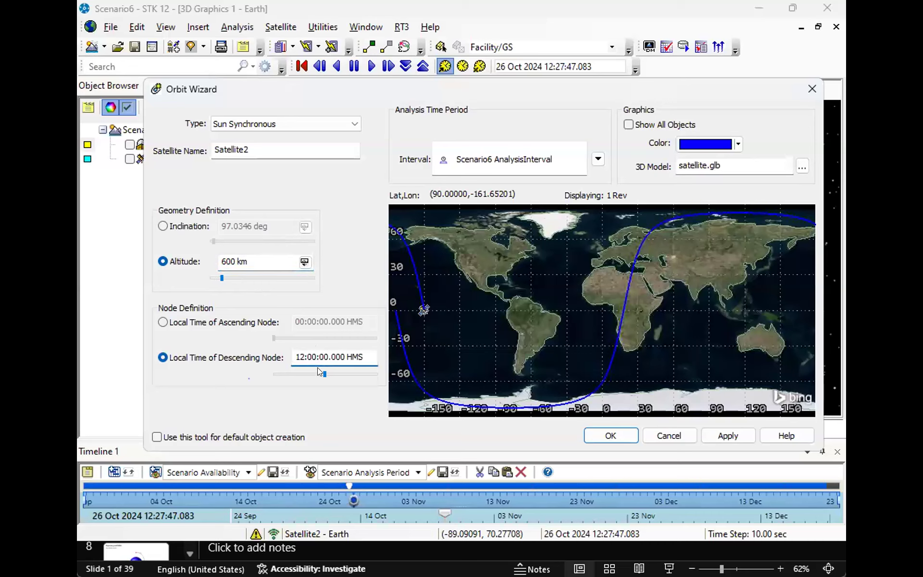
mouse_move(323, 372)
mouse_down()
mouse_move(300, 372)
mouse_move(333, 367)
mouse_move(307, 374)
mouse_move(315, 373)
mouse_up()
click(704, 144)
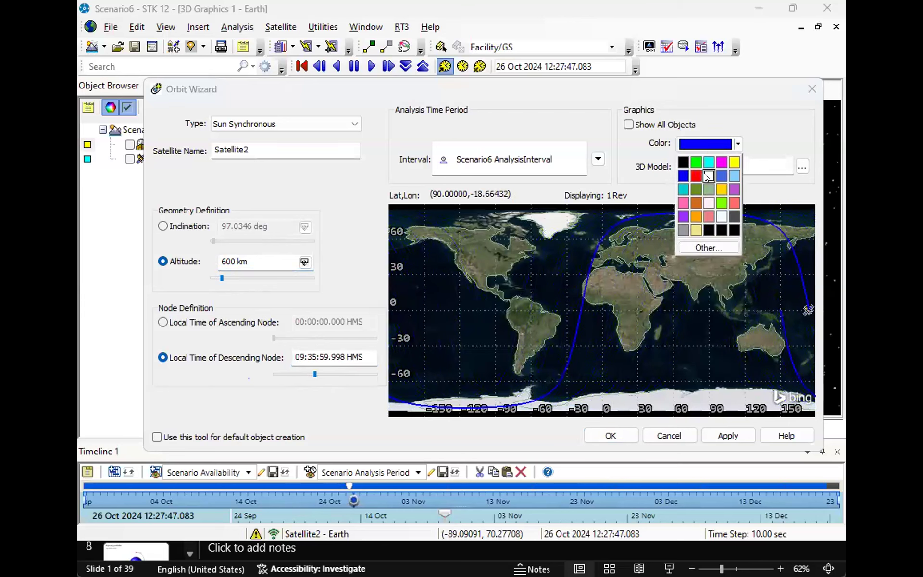
click(707, 175)
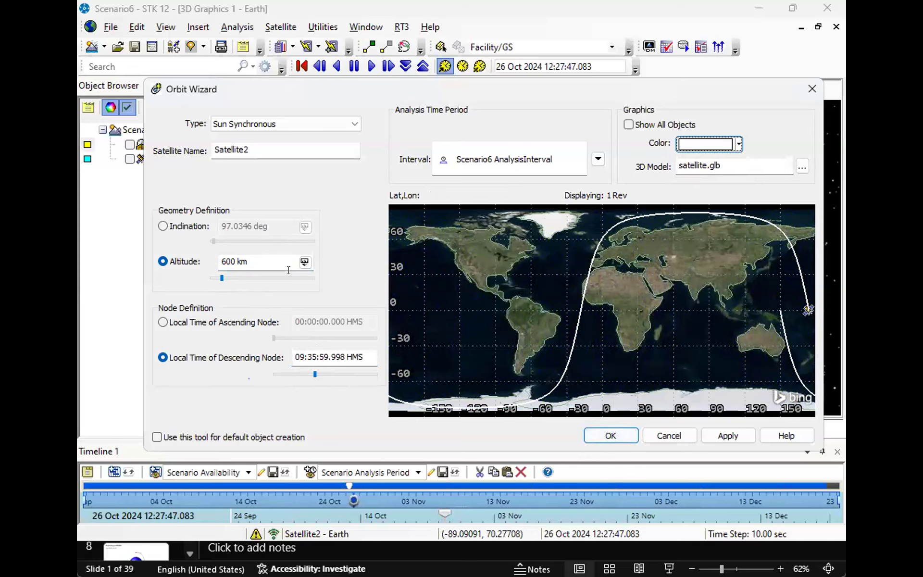
Step: Try an altitude of about 1062 km and an inclination of 108 deg for the sun-synchronous orbit
drag(224, 271, 228, 272)
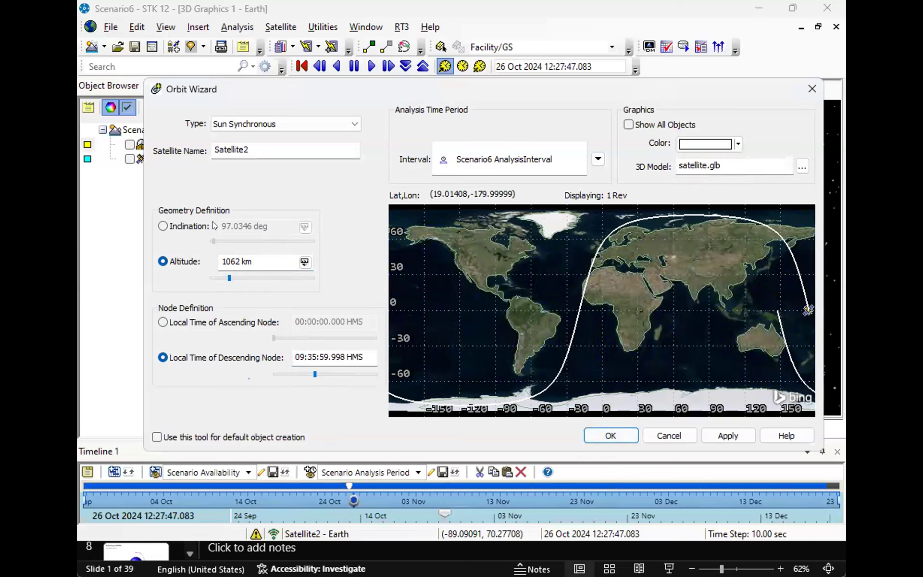
click(176, 228)
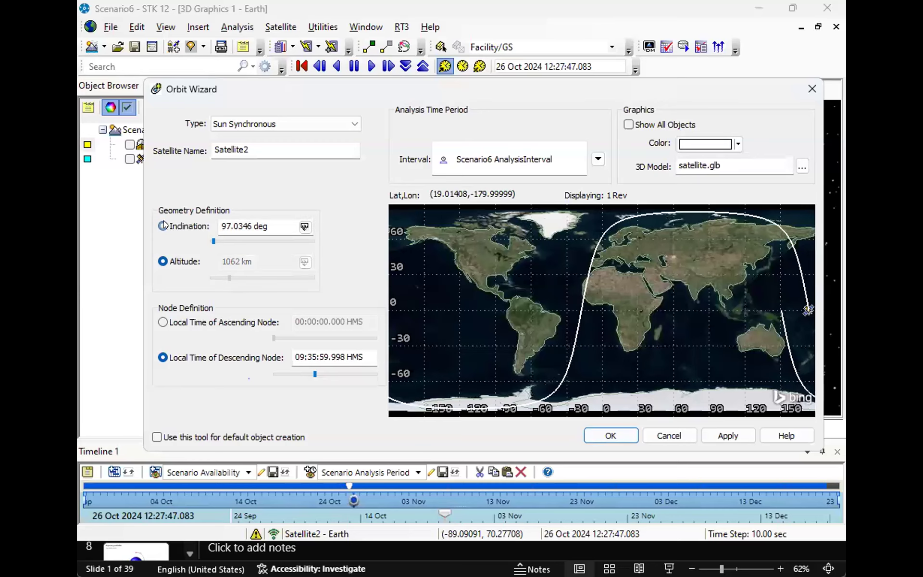
click(222, 240)
click(225, 240)
drag(231, 226, 214, 222)
Step: Define the orbit geometry by an altitude of 600 km, create the satellite, and close the object insertion dialog
click(163, 261)
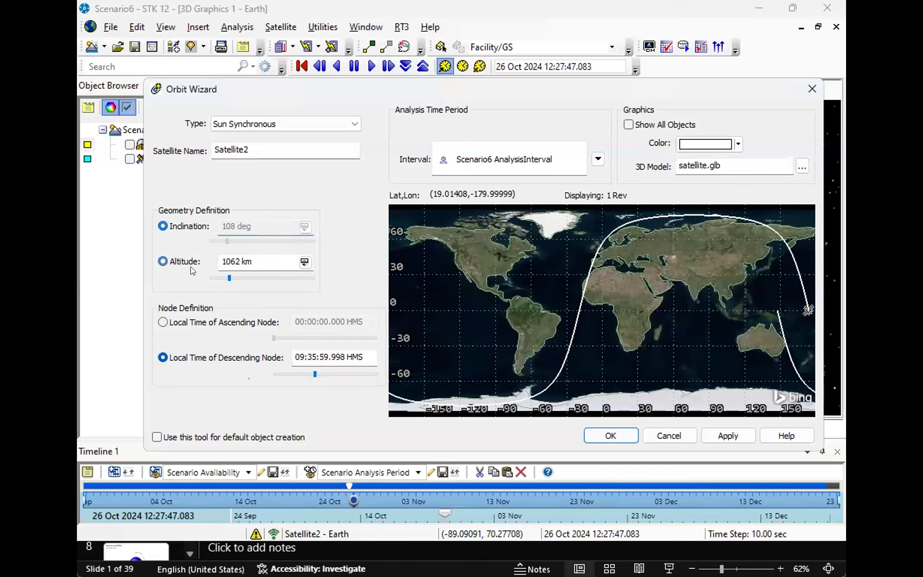
drag(240, 261, 211, 255)
text(600)
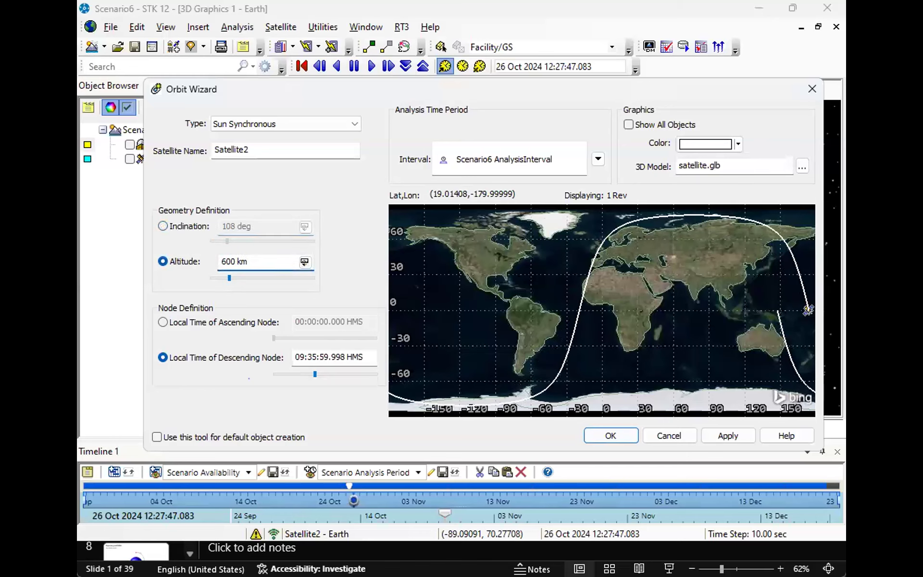
click(609, 436)
click(690, 122)
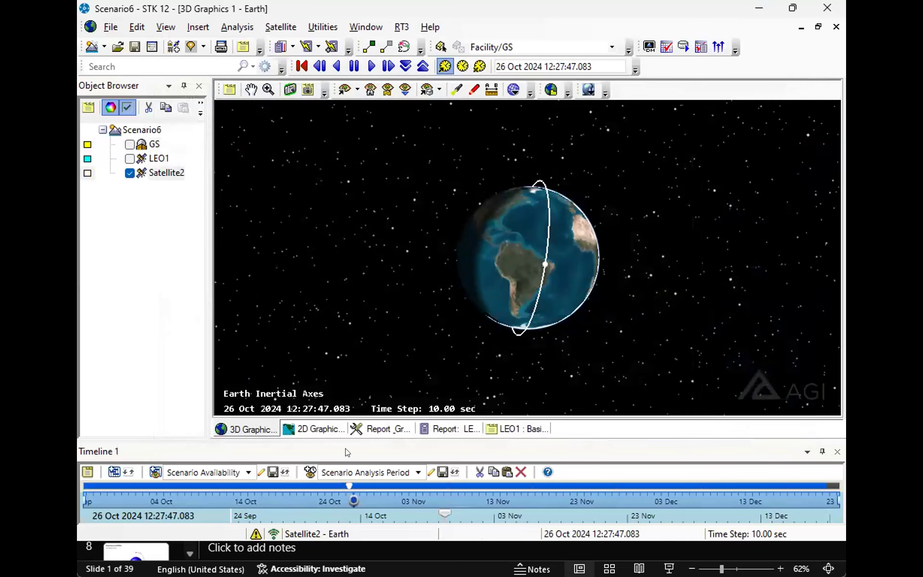
Step: Reset the scenario time to 24 Sep 2024 10:00:00 and rename Satellite2 as SSO1
click(302, 67)
drag(465, 216, 614, 376)
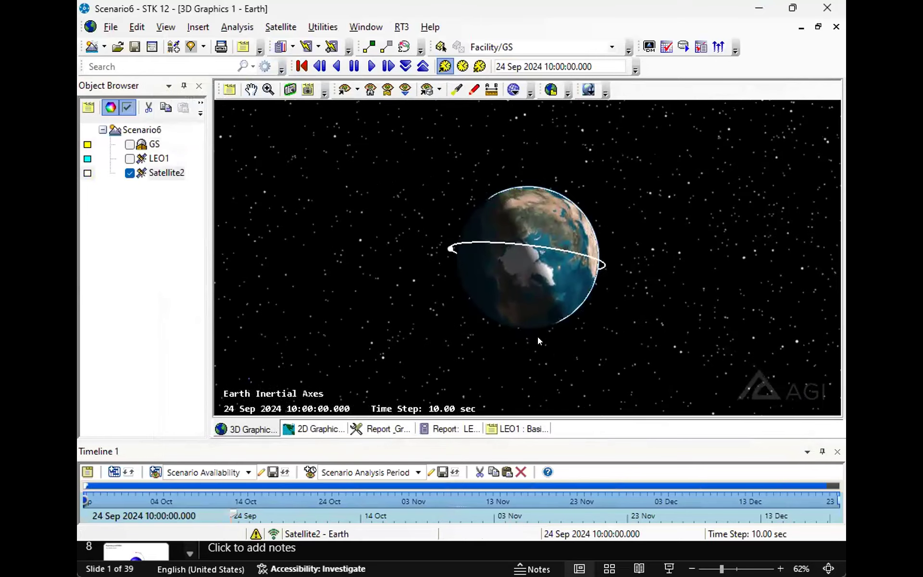
click(153, 172)
key(F2)
text(SSO1)
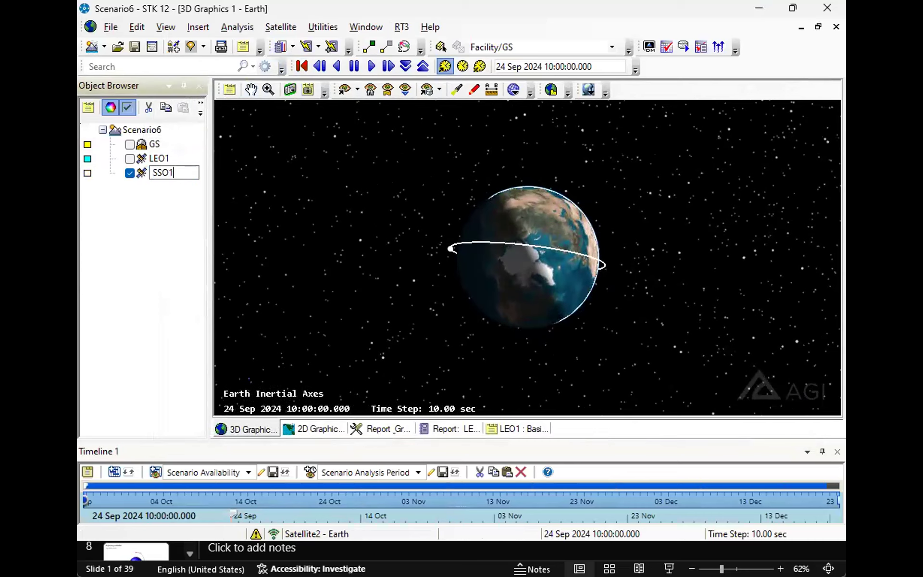
Step: Confirm the satellite name SSO1 and open its Basic Orbit properties in a floating window clear of the 3D view
key(Return)
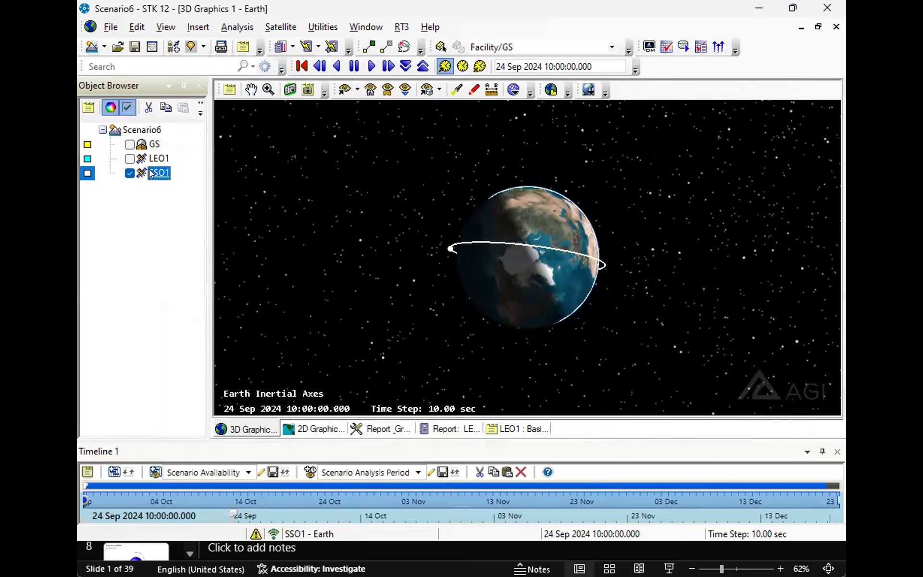
right_click(152, 172)
click(196, 181)
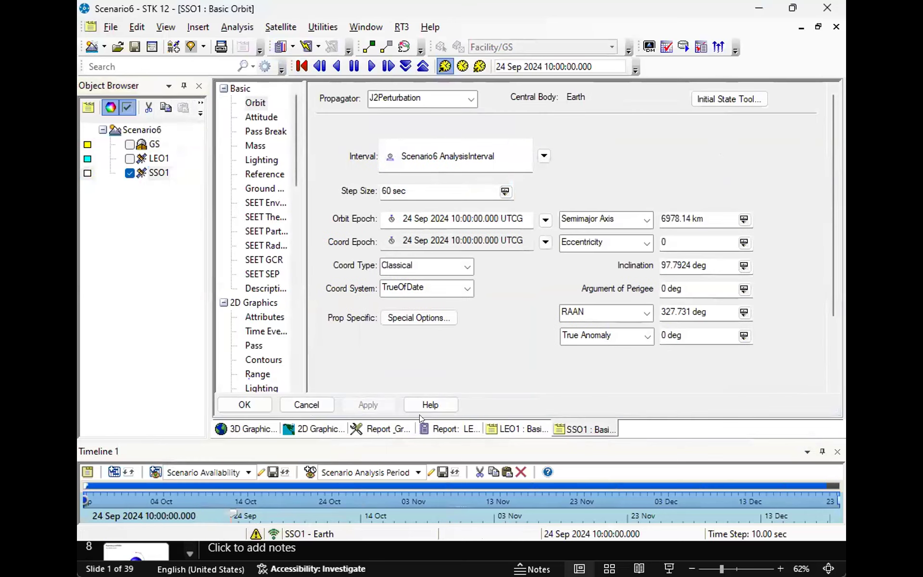
click(818, 26)
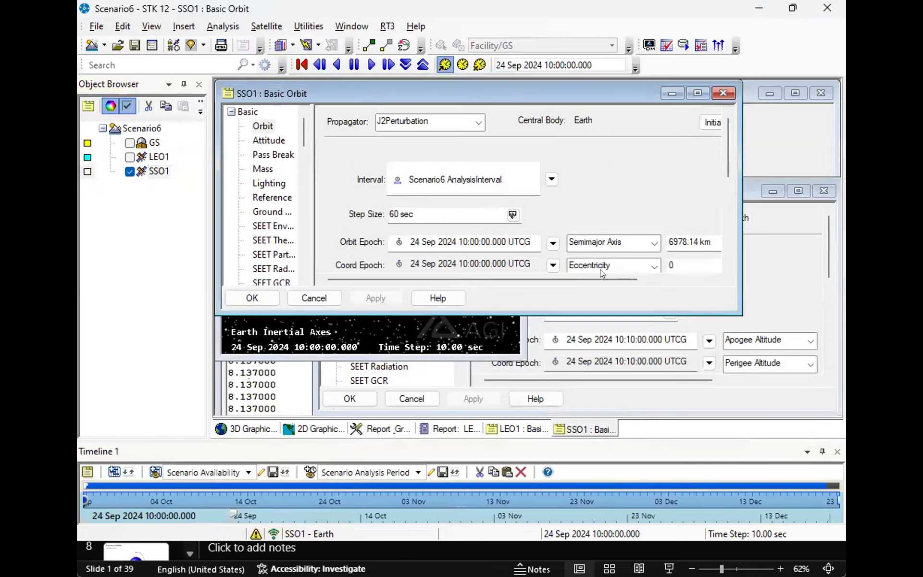
drag(735, 307, 625, 411)
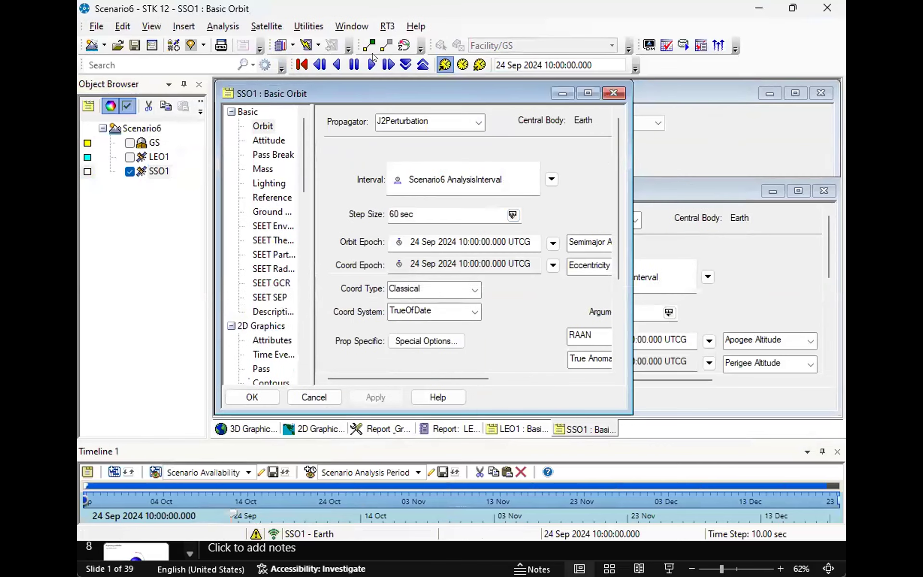
drag(334, 97, 586, 118)
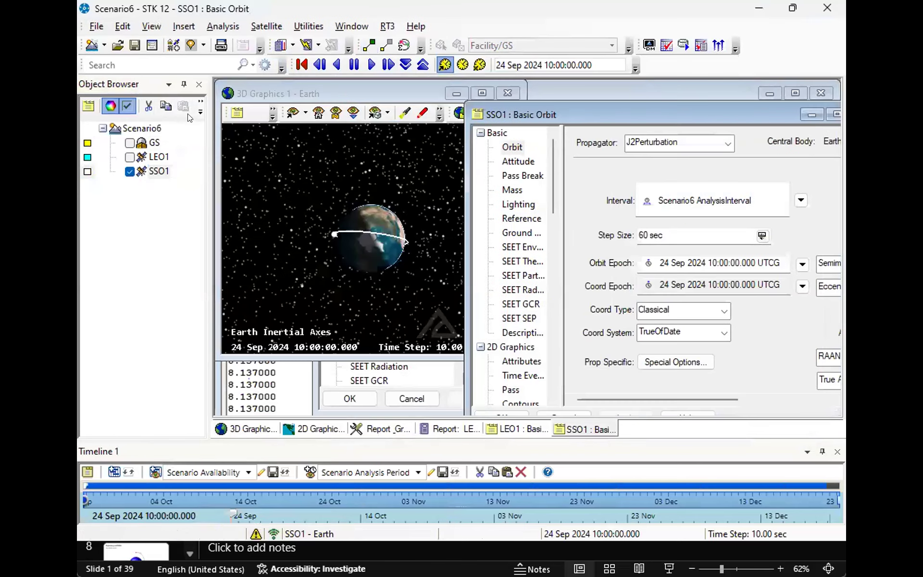
Step: Enlarge the 3D Graphics window and arrange the SSO1 orbit properties beside it so the orbital elements can be edited
click(257, 86)
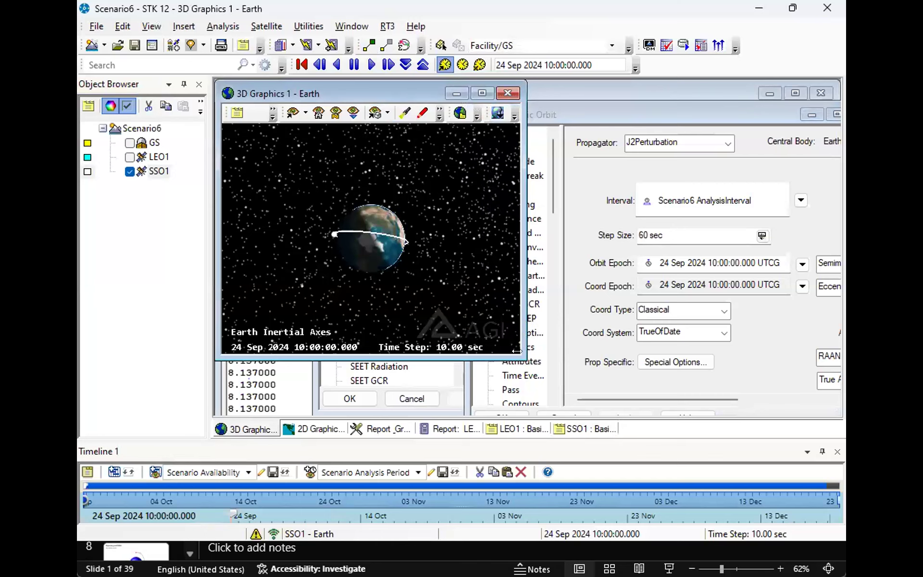
drag(517, 355, 546, 412)
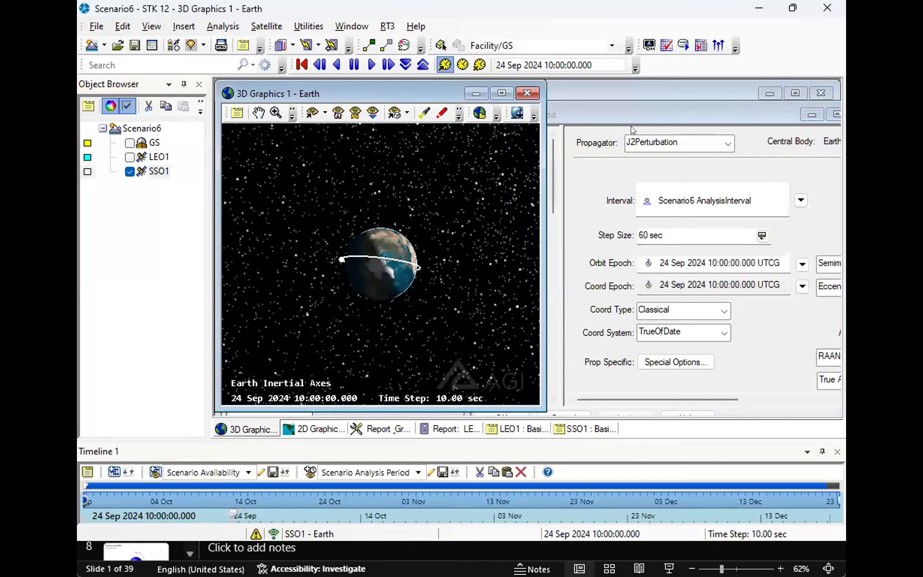
click(632, 110)
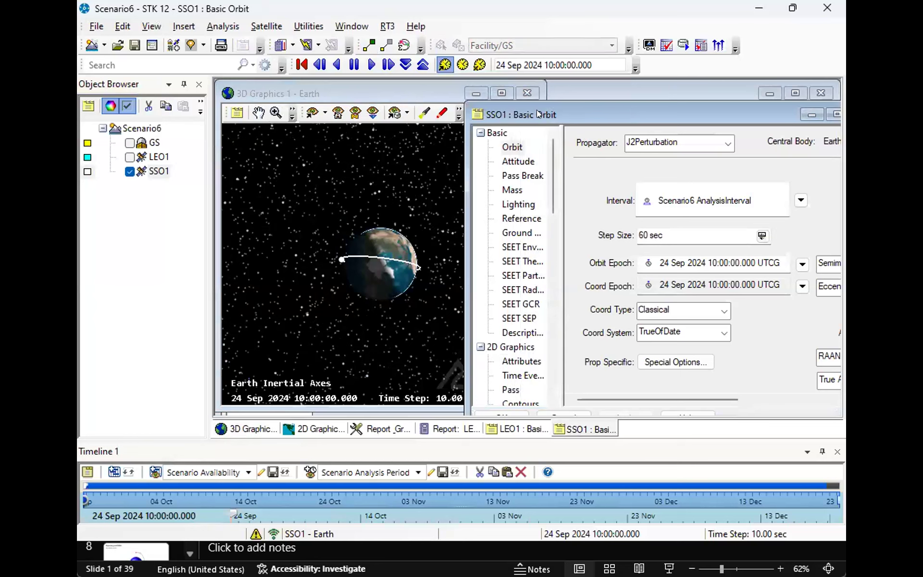
drag(557, 109, 501, 99)
drag(596, 388, 720, 380)
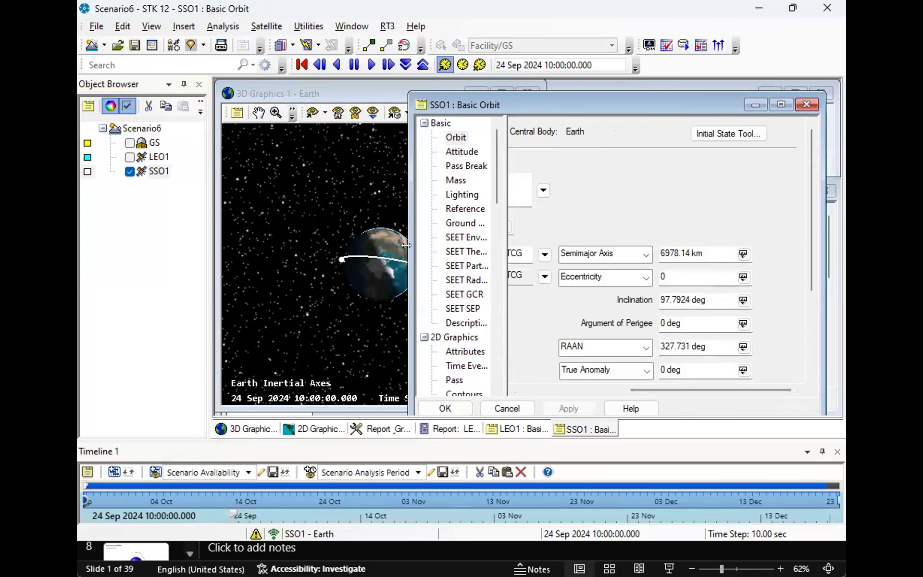
drag(406, 245, 496, 245)
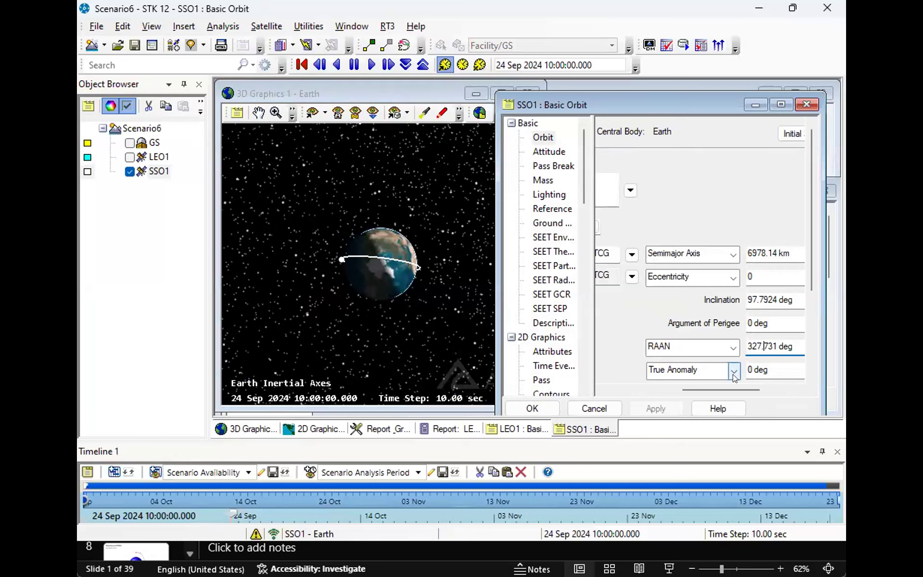
Step: Set SSO1's RAAN to 200 deg and apply it
key(Right)
key(Right)
key(Right)
key(Right)
key(shift+Left)
key(shift+Left)
key(shift+Left)
key(shift+Left)
key(shift+Left)
key(shift+Left)
key(shift+Left)
text(200)
click(668, 409)
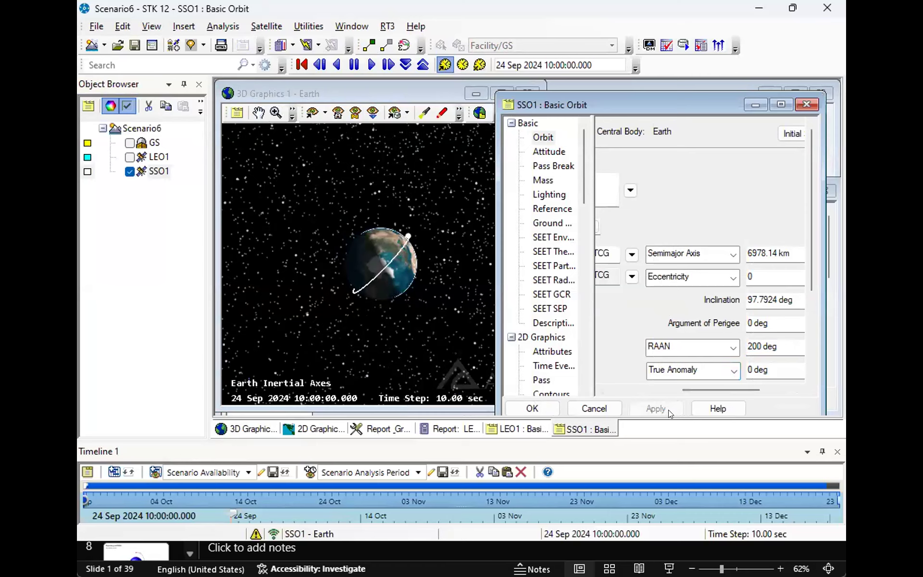
Step: Set SSO1's RAAN to 100 deg, apply it, and close the satellite's properties
click(754, 347)
key(BackSpace)
text(1)
click(654, 404)
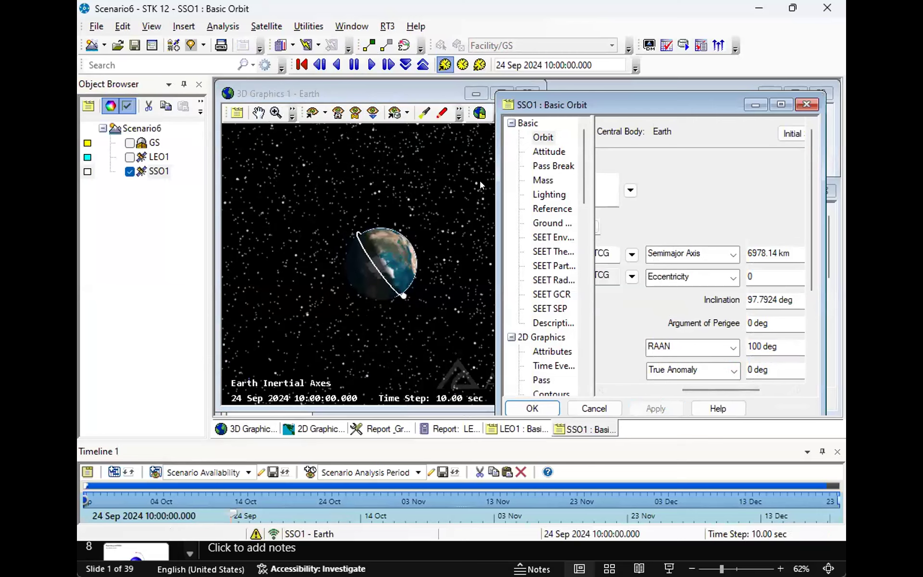
click(532, 408)
Step: Maximize the 3D view and examine SSO1's orbital plane face-on against the sunlit side of Earth
click(501, 92)
drag(511, 278, 503, 216)
scroll(504, 218, down, 2)
drag(532, 253, 516, 238)
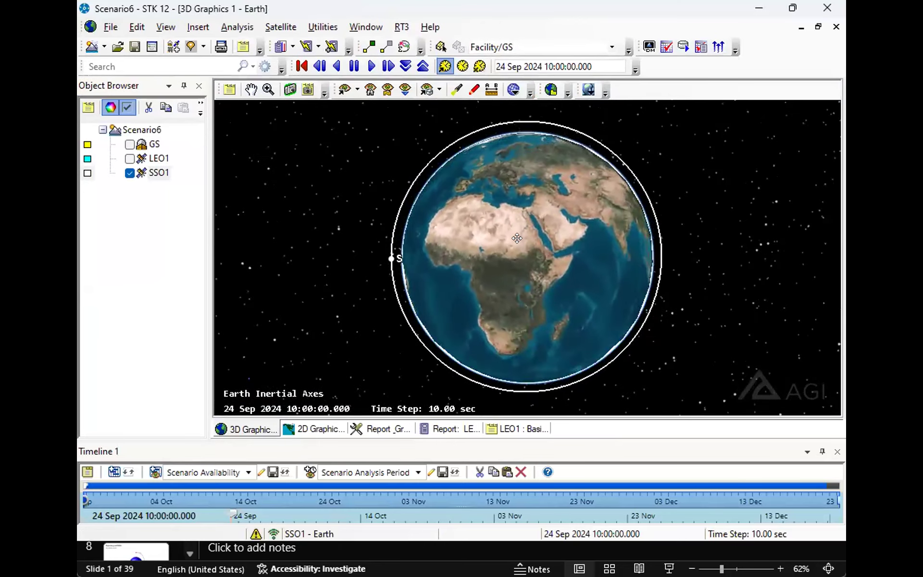
scroll(519, 240, down, 2)
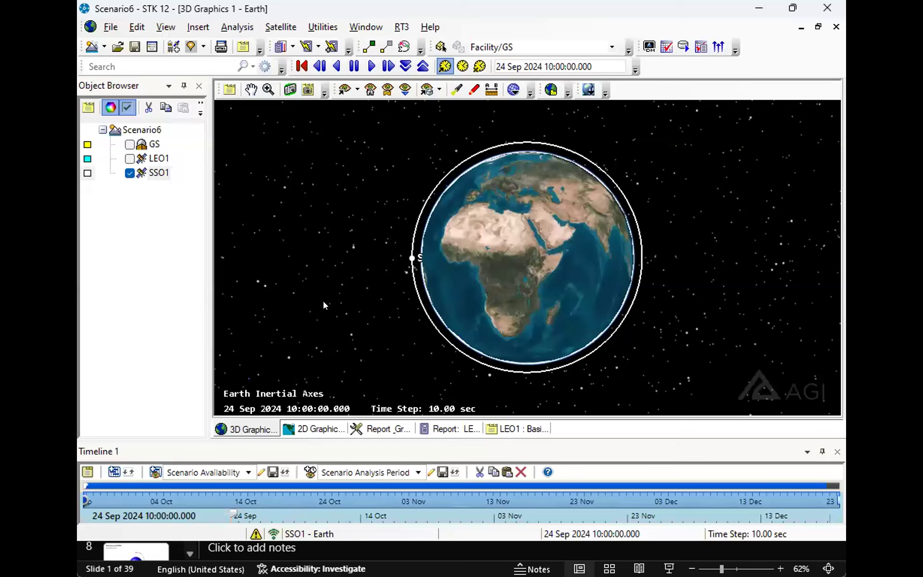
Step: Switch SSO1's propagator to J4Perturbation and apply it
click(369, 473)
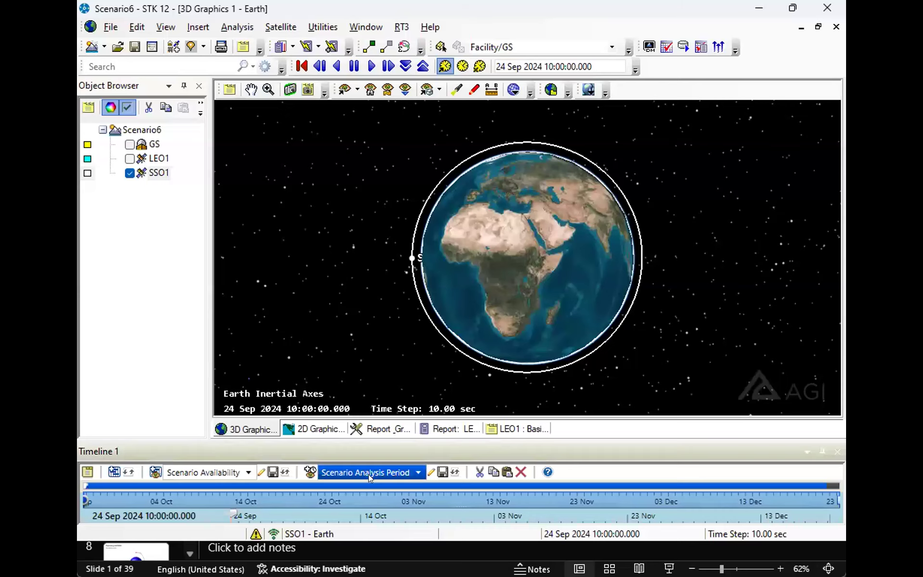
click(514, 423)
click(153, 173)
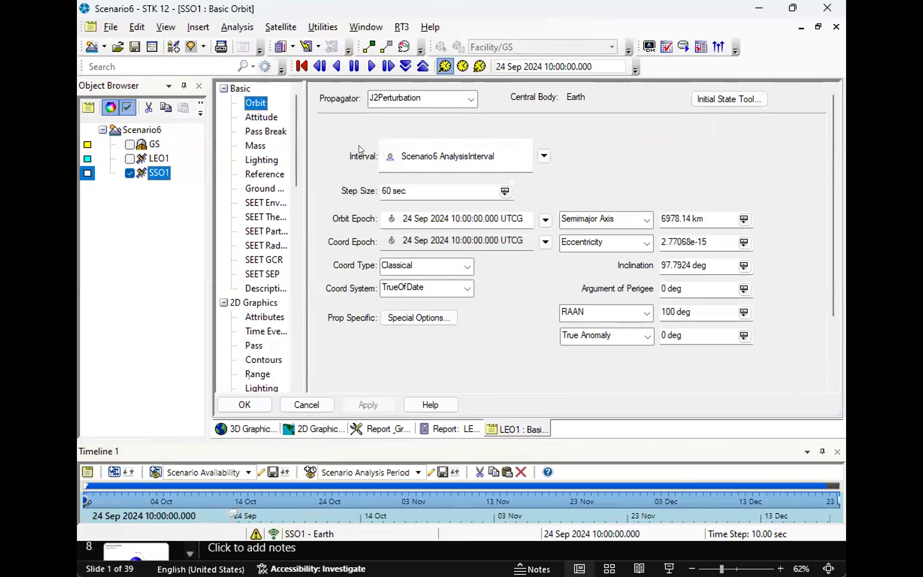
click(466, 91)
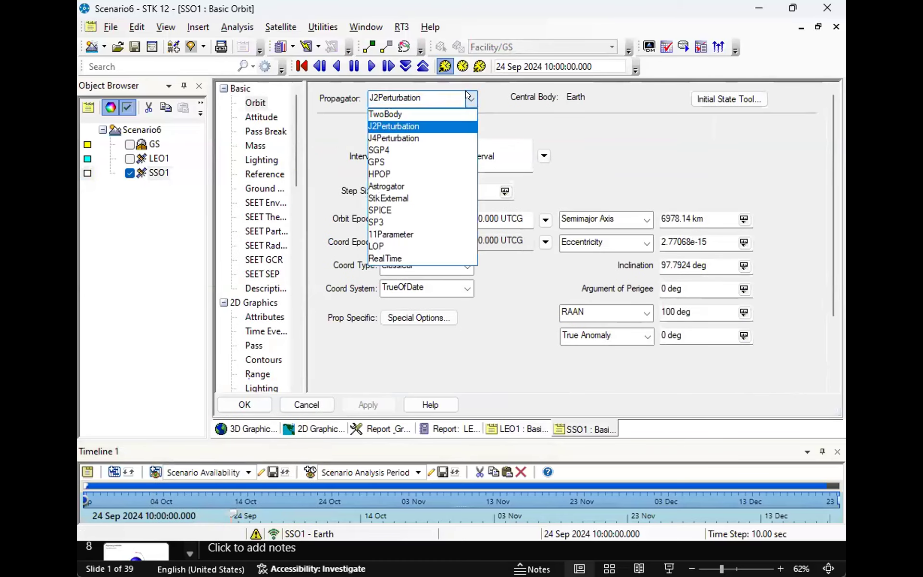
click(427, 136)
click(367, 402)
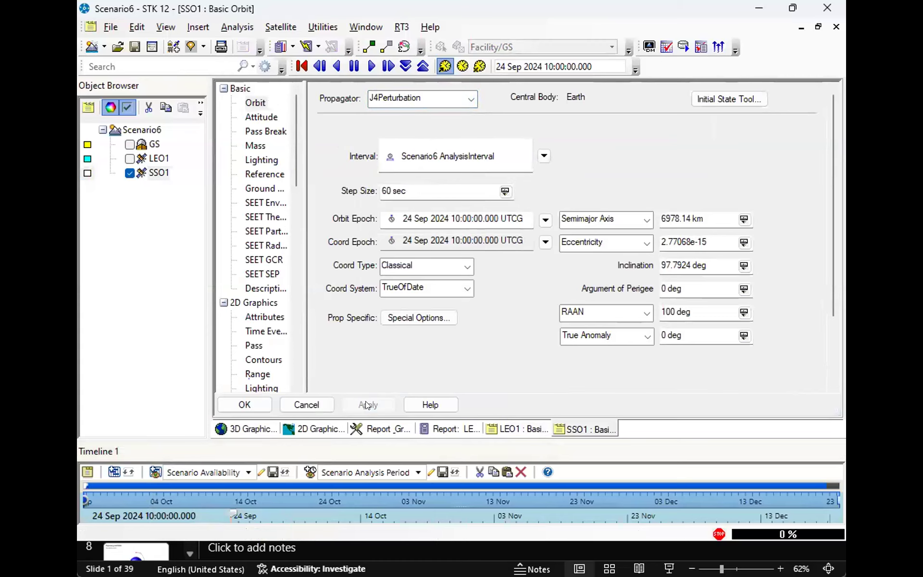
Step: Scrub the scenario time in the 3D view from 24 Sep to 14 Dec 2024 to examine how SSO1's orbital plane rotates
click(240, 428)
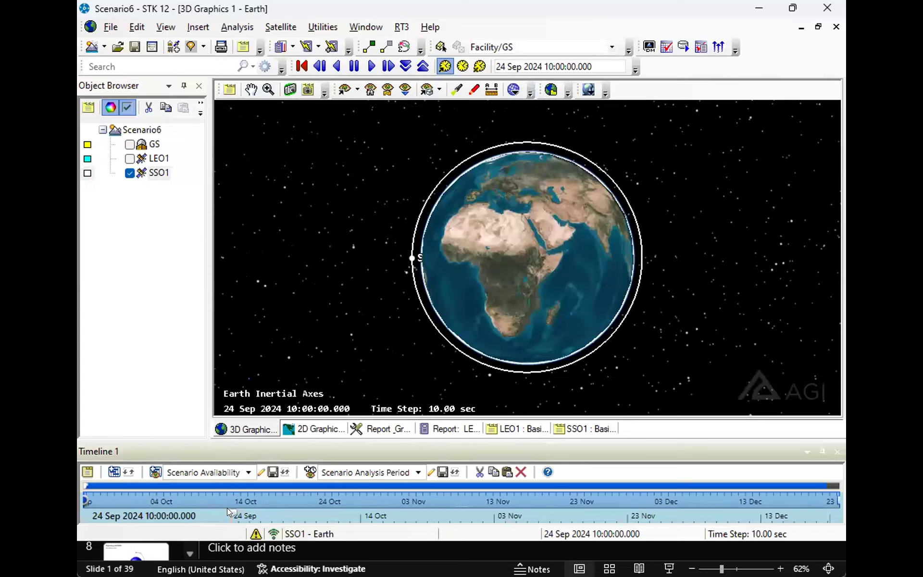
drag(233, 507, 564, 472)
drag(514, 306, 528, 342)
drag(563, 509, 685, 501)
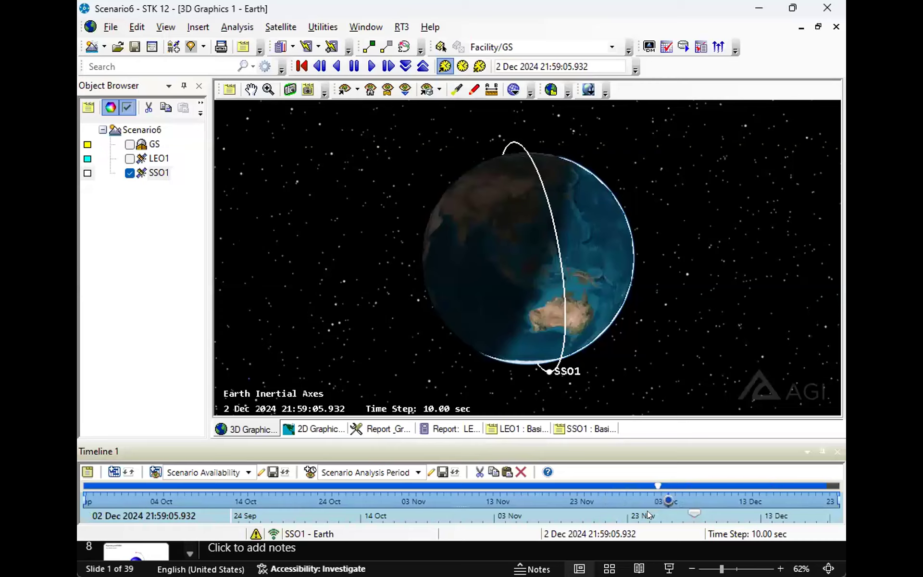
drag(692, 510, 325, 476)
drag(384, 474, 659, 390)
drag(679, 507, 768, 512)
Step: Examine SSO1's orbit against Earth's day-night boundary from several angles, and return the scenario time to 24 Sep 2024 10:00:00
drag(741, 261, 540, 239)
scroll(539, 197, up, 2)
drag(539, 190, 541, 185)
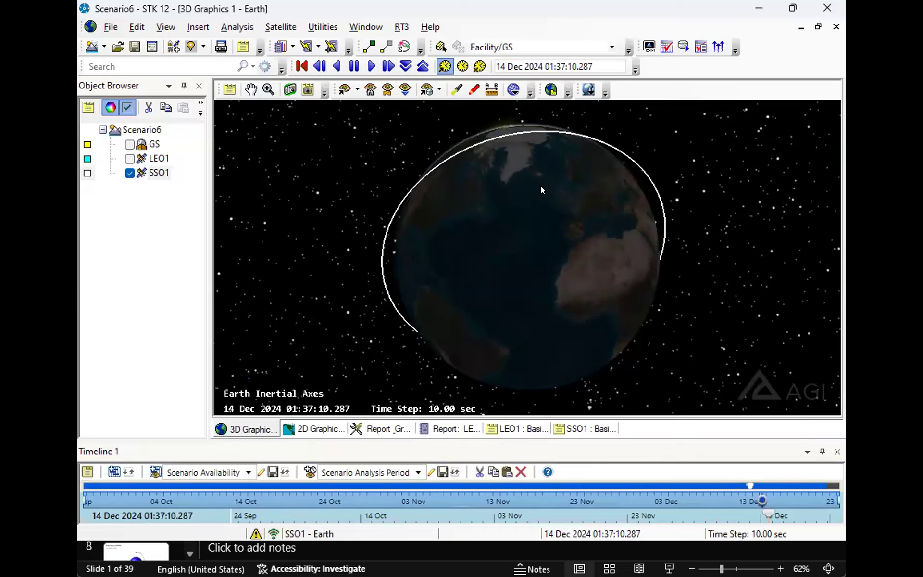
drag(502, 191, 549, 202)
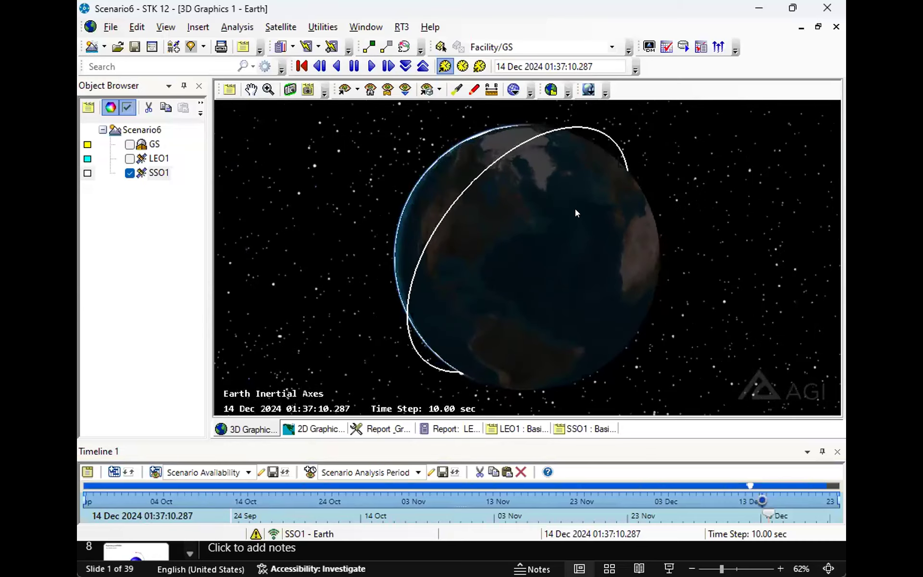
scroll(576, 213, down, 2)
scroll(577, 215, down, 1)
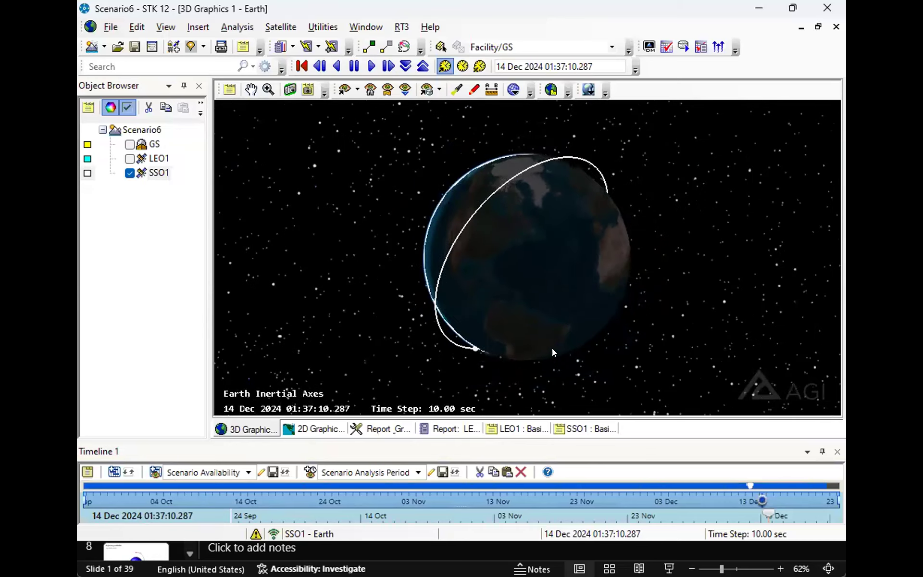
scroll(553, 349, down, 1)
drag(515, 305, 566, 290)
drag(764, 513, 643, 513)
drag(502, 341, 366, 203)
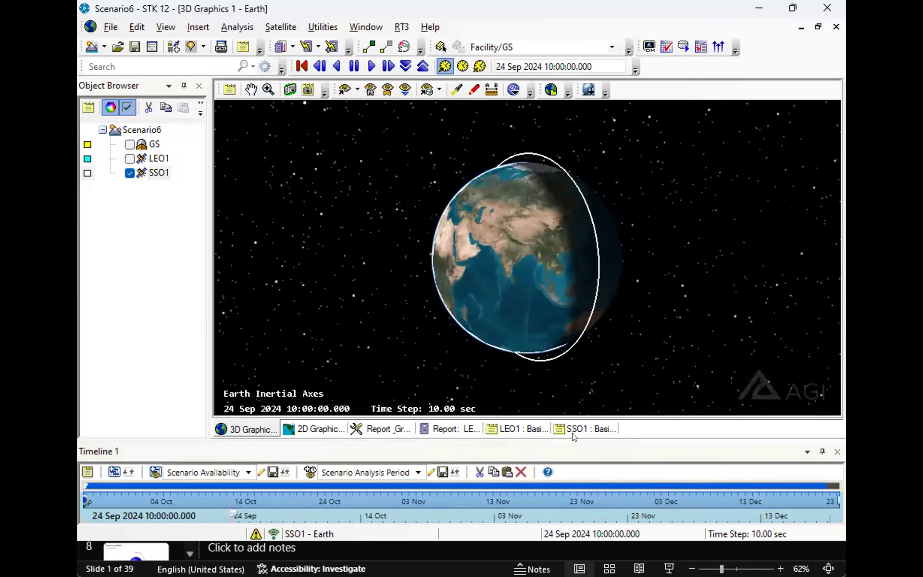
Step: Switch SSO1's propagator to TwoBody, apply it, and close the satellite's properties
click(576, 429)
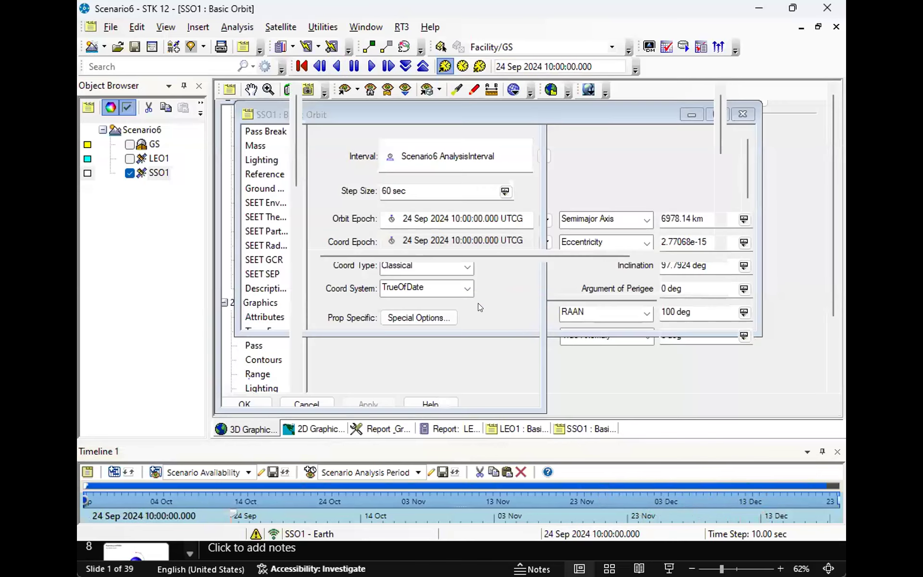
click(471, 99)
click(407, 112)
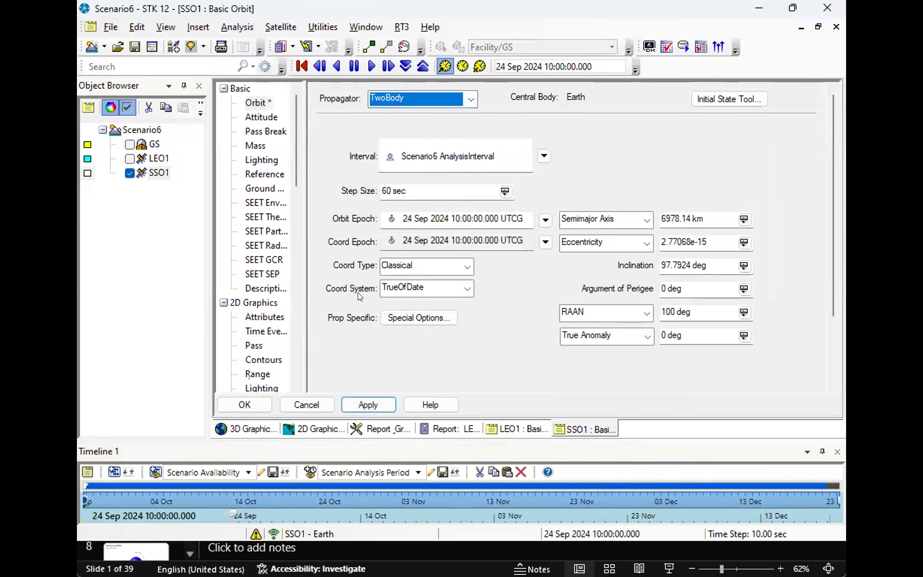
click(369, 403)
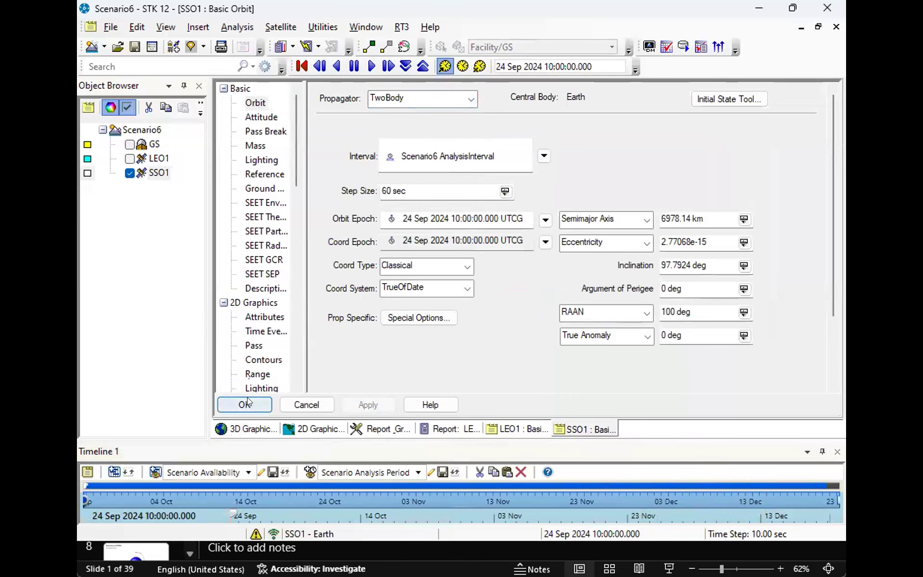
click(271, 404)
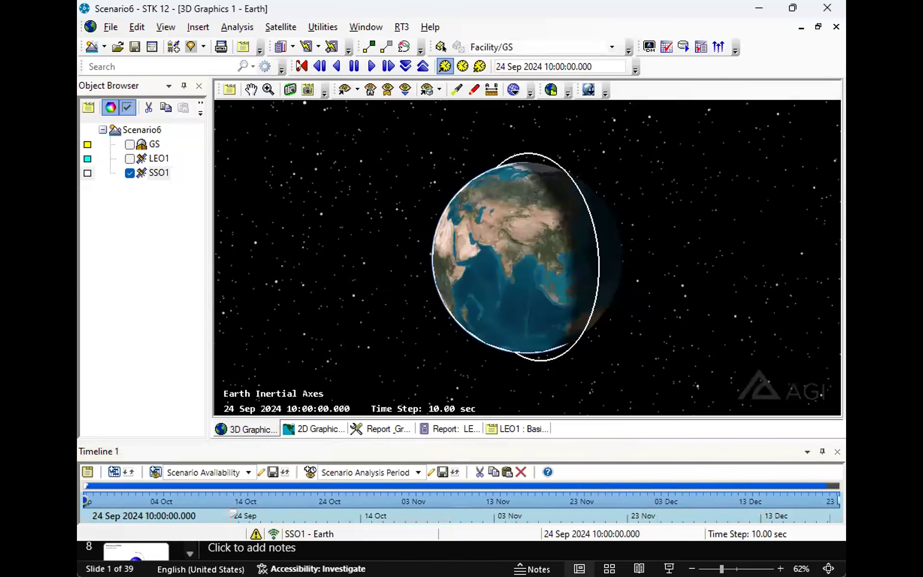
Step: Scrub the scenario time to 23 Dec 2024 and back to 23 Nov to examine SSO1's orbital plane under TwoBody propagation
mouse_move(234, 507)
mouse_down()
mouse_move(525, 516)
mouse_move(831, 509)
mouse_up()
drag(637, 250, 581, 249)
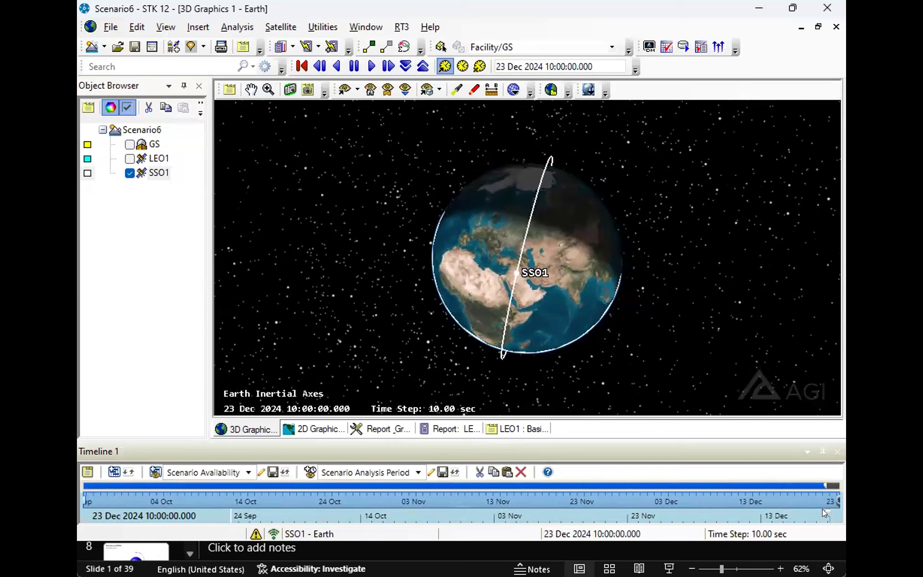
drag(824, 507, 592, 508)
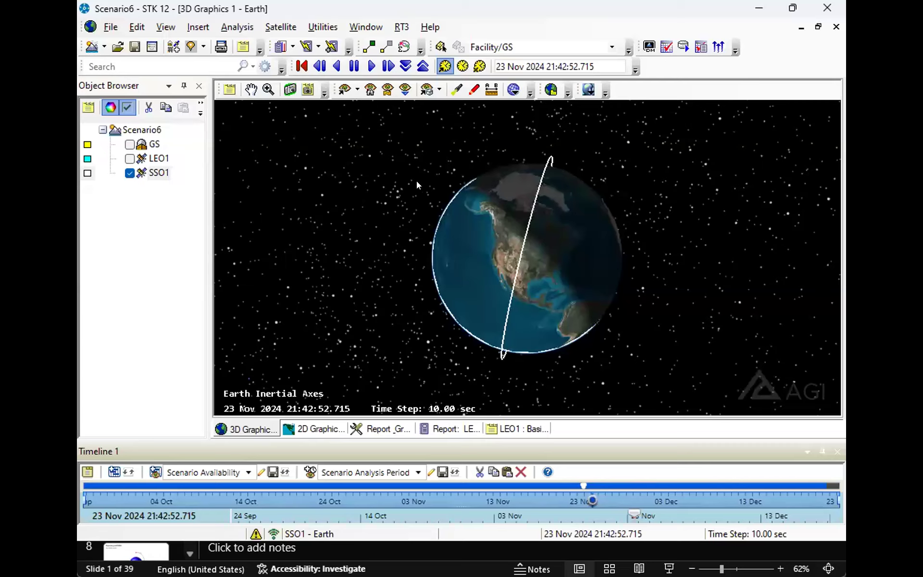
Step: Restore the LEO1 Classical Orbit Elements report to a floating window and close it
click(452, 432)
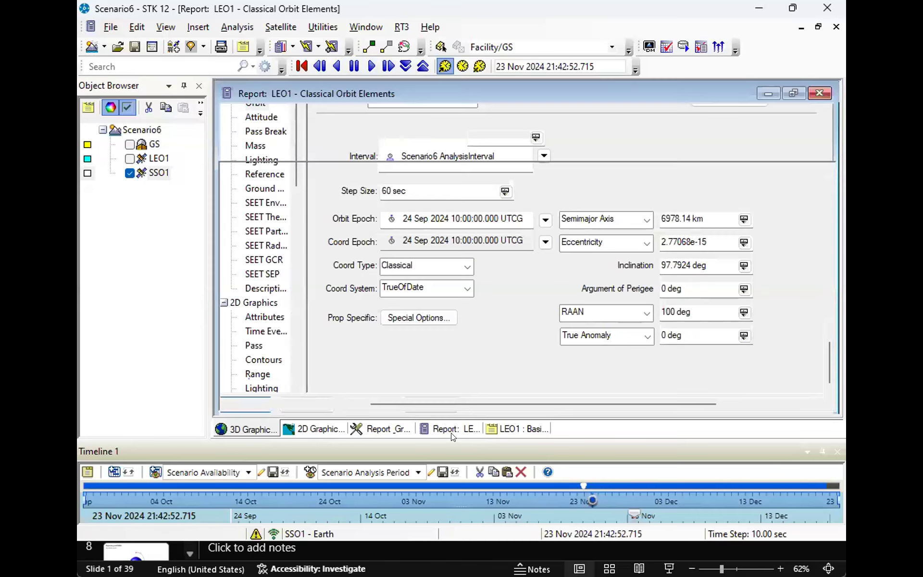
click(817, 27)
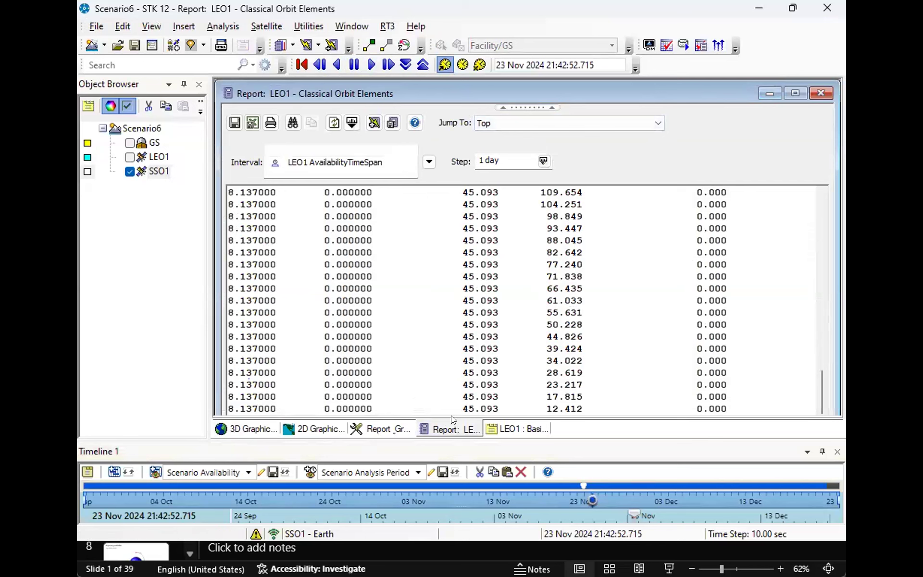
click(827, 91)
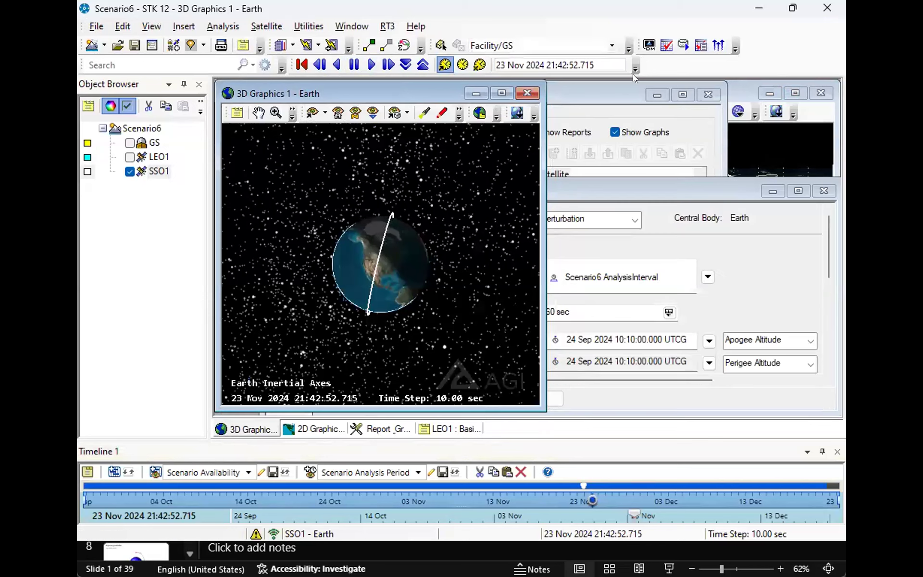
Step: Set the scenario's analysis period to stop 4 days after its start and apply it
click(139, 128)
right_click(140, 128)
click(173, 136)
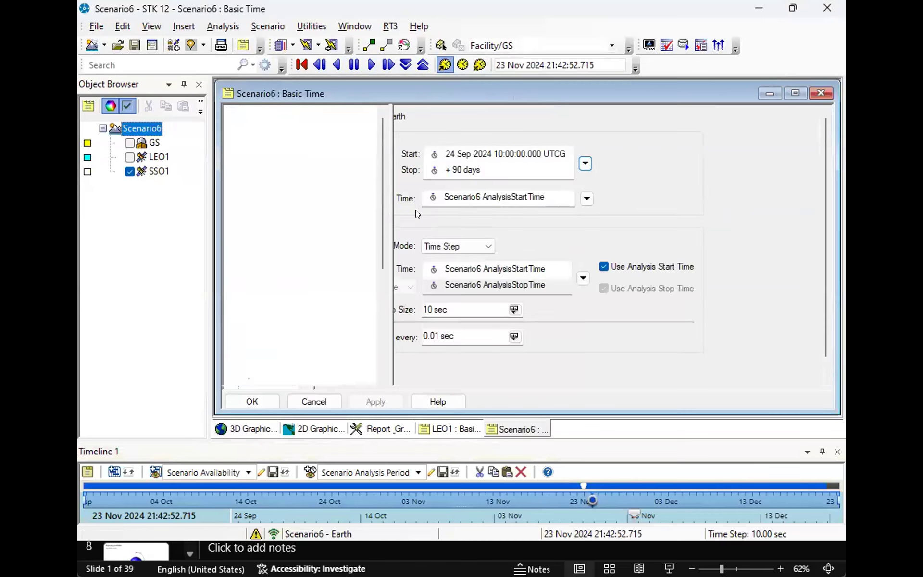
click(526, 170)
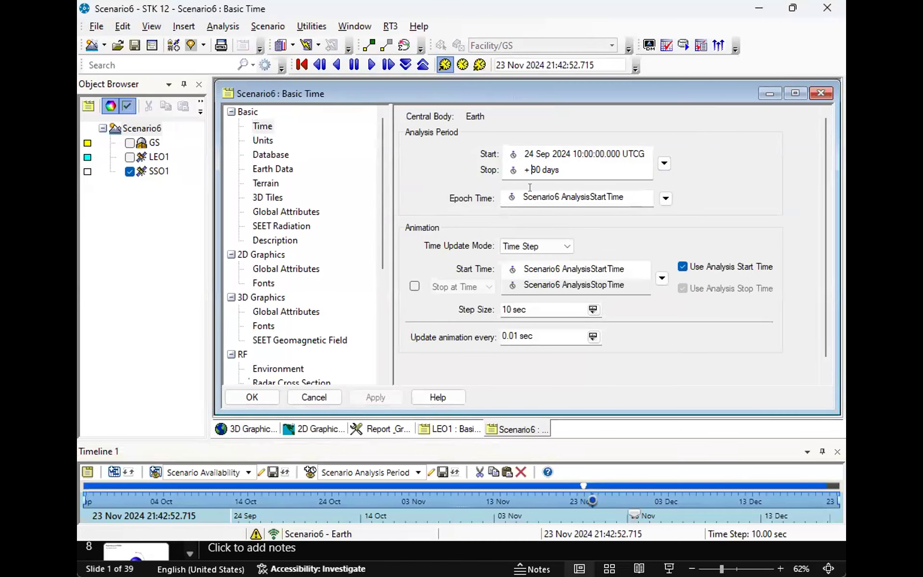
key(Delete)
key(Delete)
key(BackSpace)
key(BackSpace)
text(4)
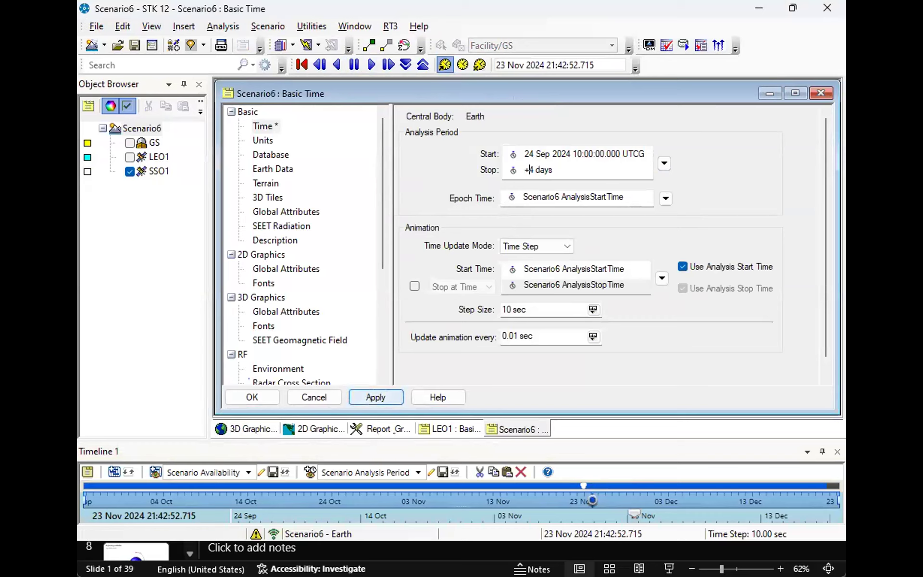
click(367, 399)
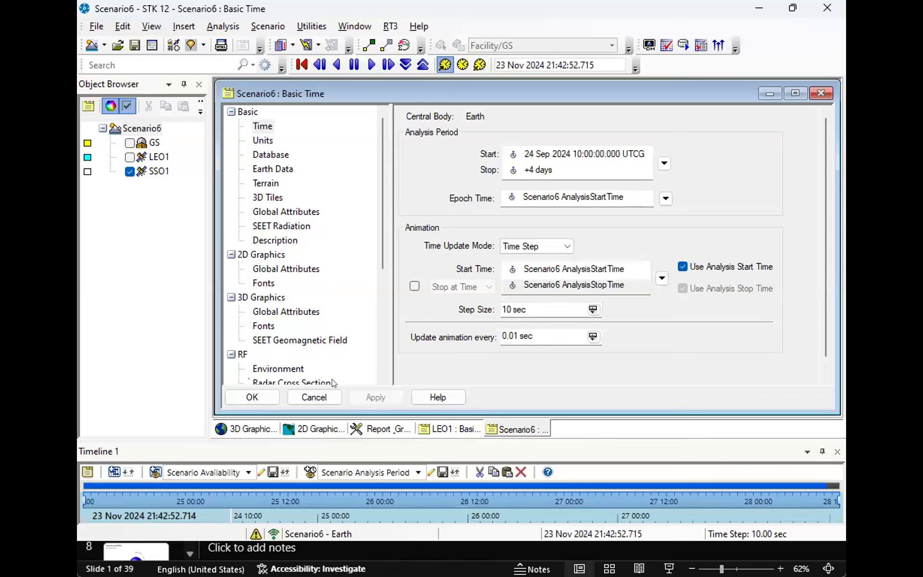
Step: Delete the SSO1 satellite from the scenario and close the open scenario and LEO1 properties windows
click(262, 397)
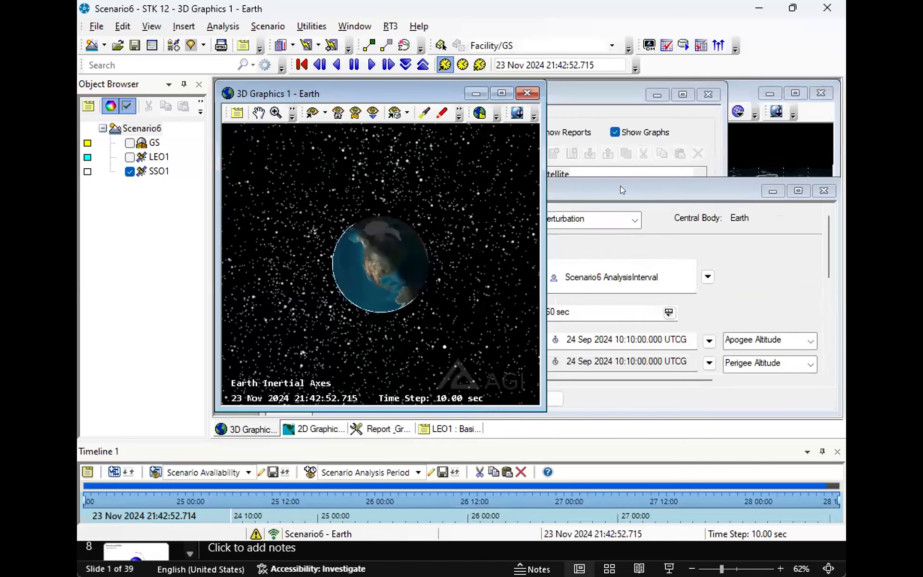
drag(620, 190, 610, 184)
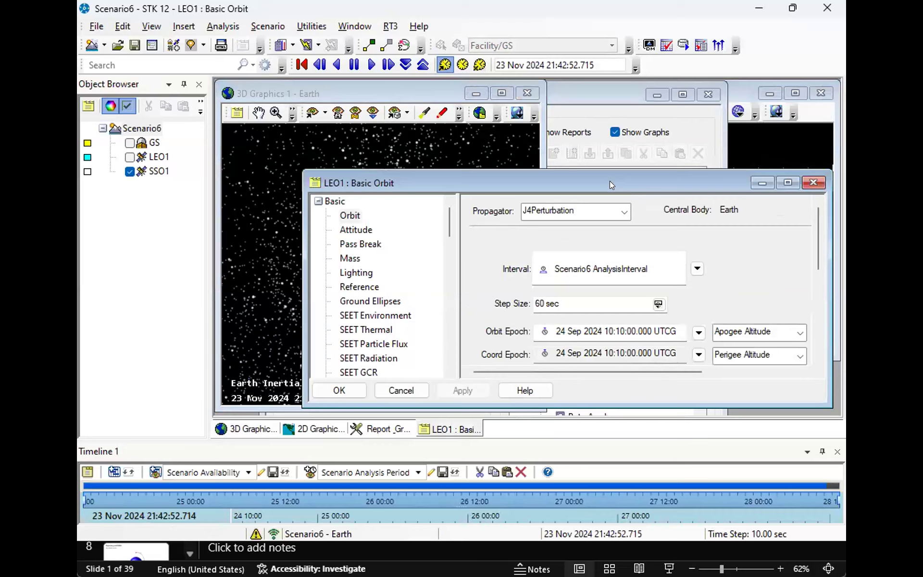
drag(608, 179, 577, 128)
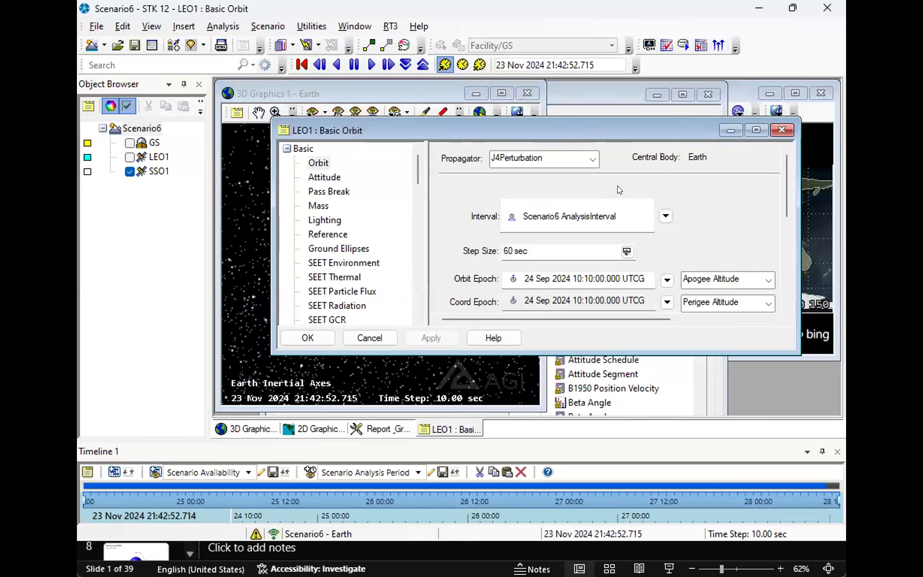
click(154, 172)
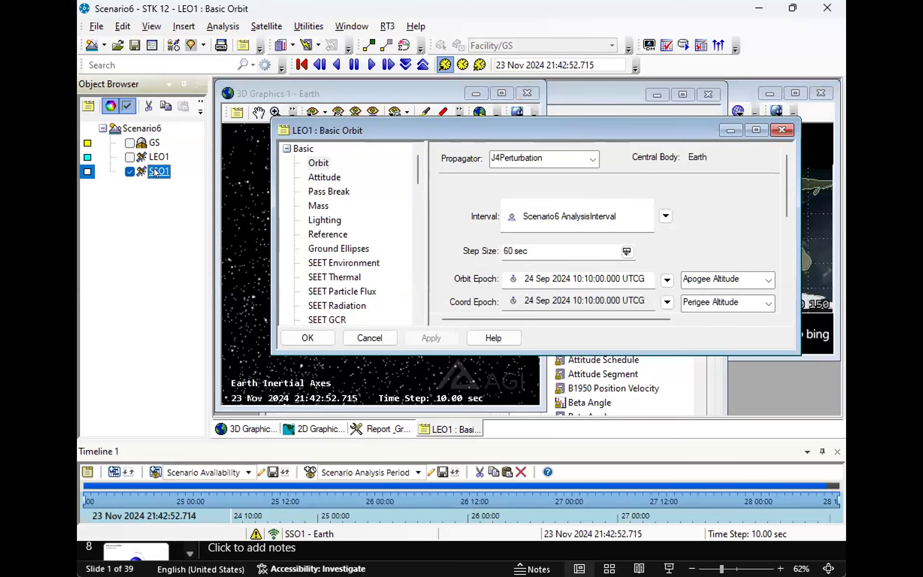
key(Delete)
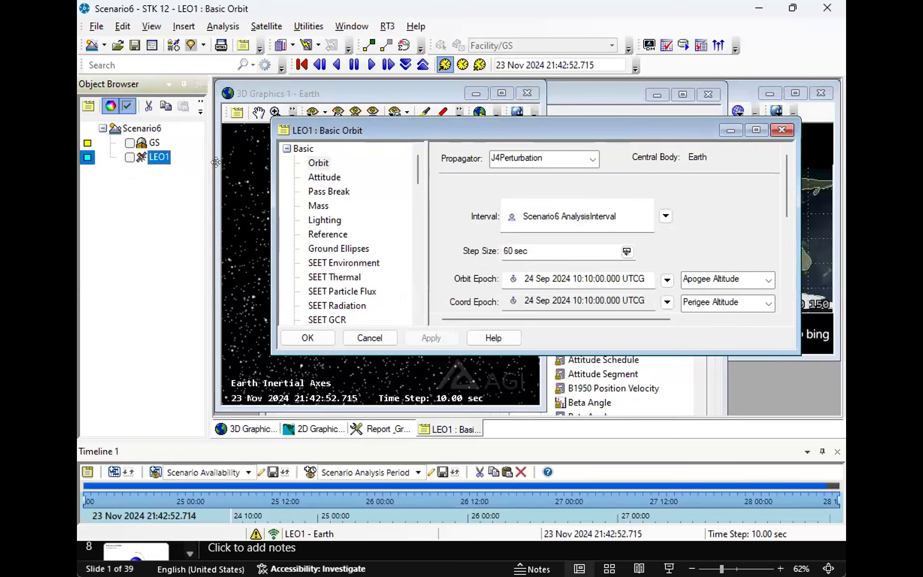
click(781, 129)
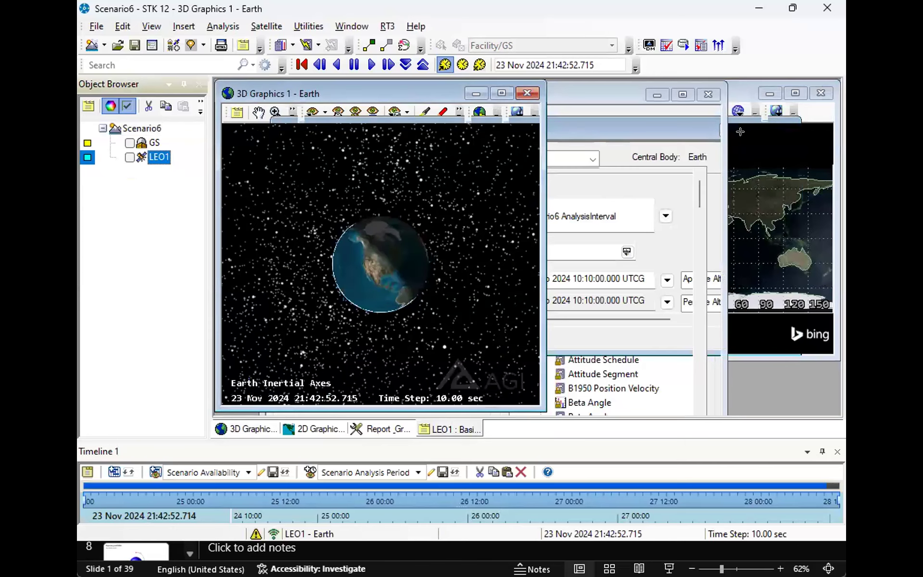
Step: Display GS and LEO1 in the graphics windows and reset the animation to the scenario start time
click(130, 158)
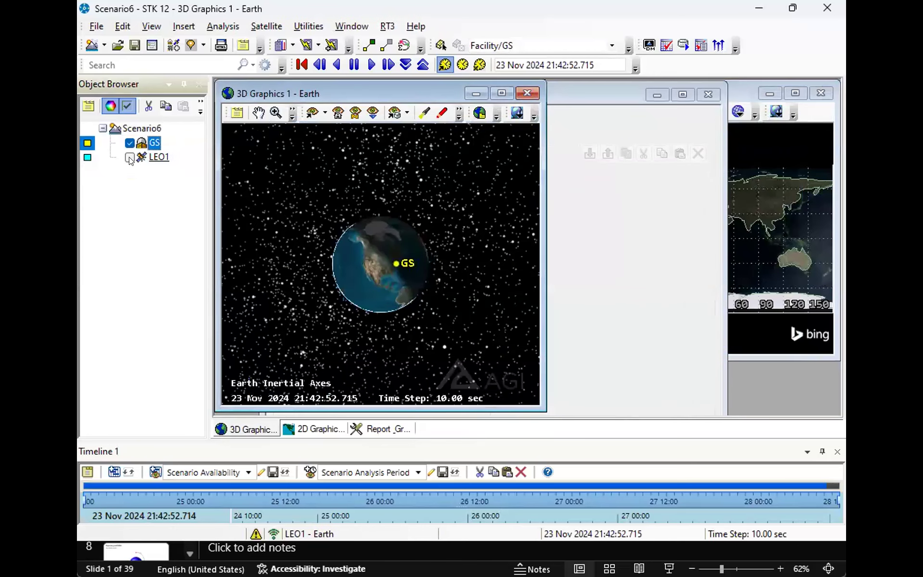
click(308, 66)
drag(357, 226, 476, 233)
scroll(369, 256, up, 3)
drag(332, 252, 370, 253)
scroll(371, 253, up, 1)
click(550, 474)
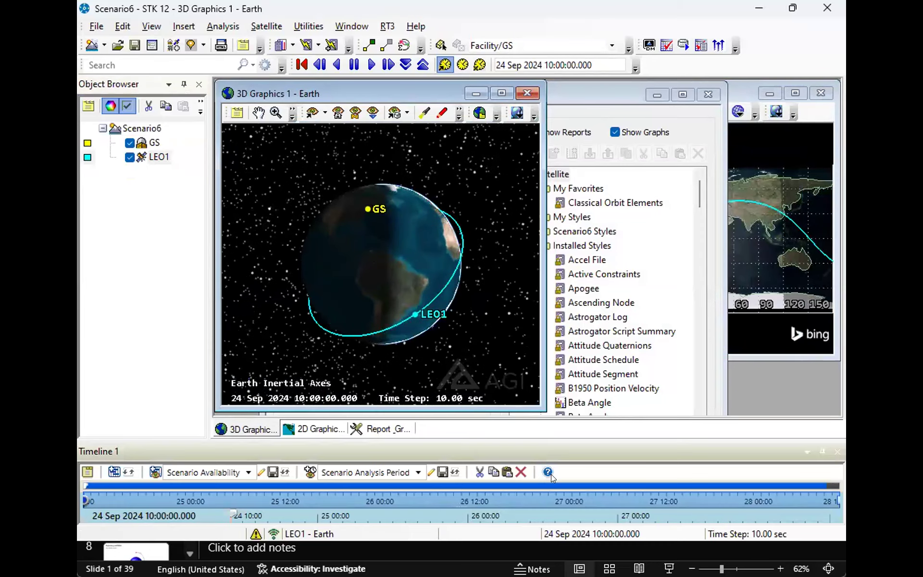
drag(452, 296, 421, 300)
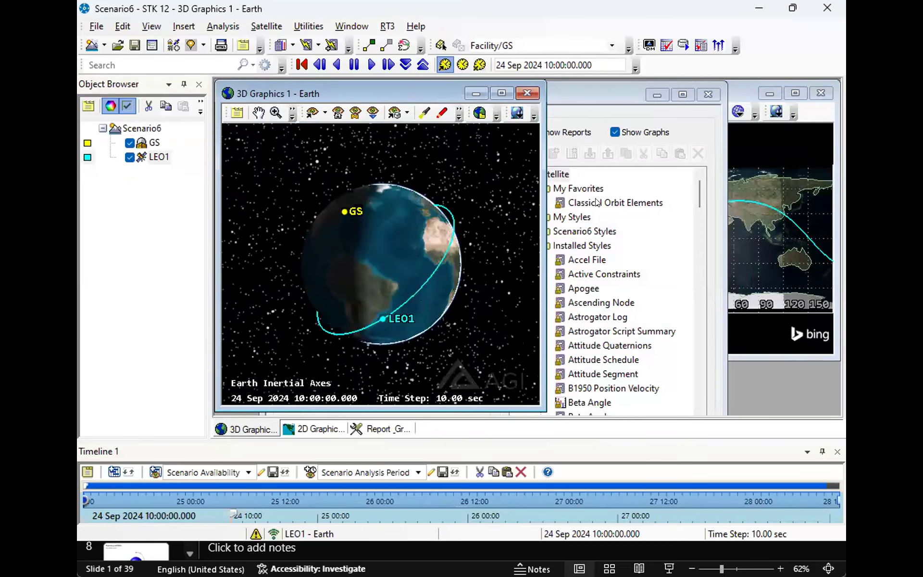
Step: Move the Report & Graph Manager aside and bring the 3D Graphics window to the front
click(618, 100)
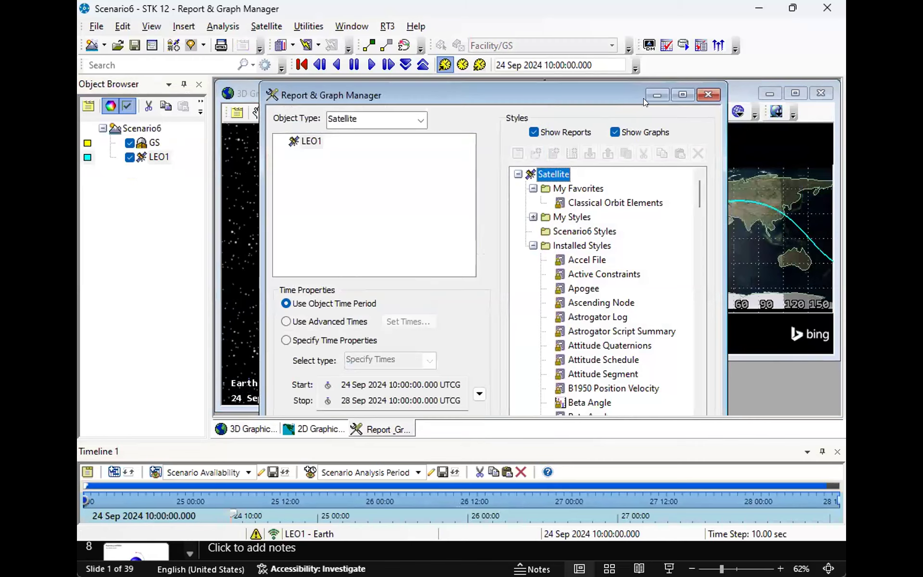
drag(630, 91, 691, 89)
click(283, 89)
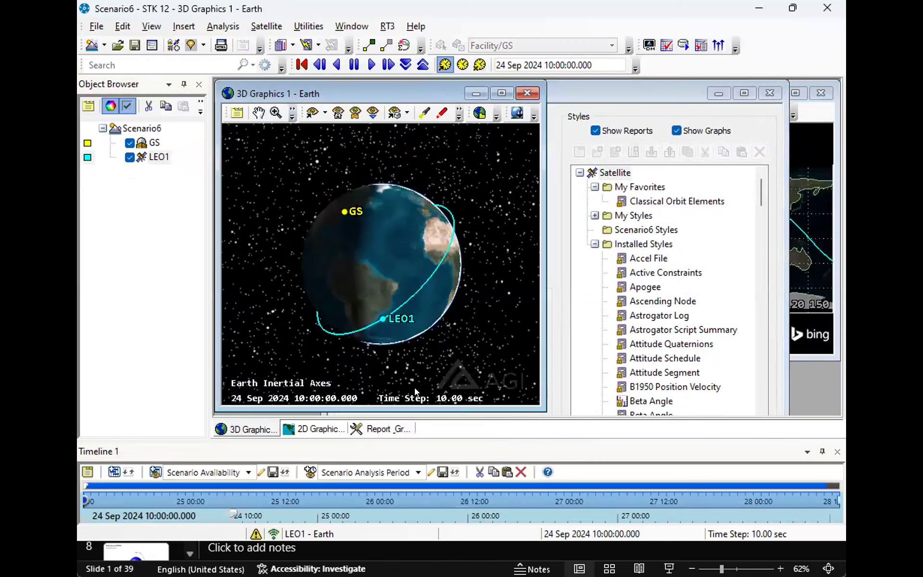
click(550, 475)
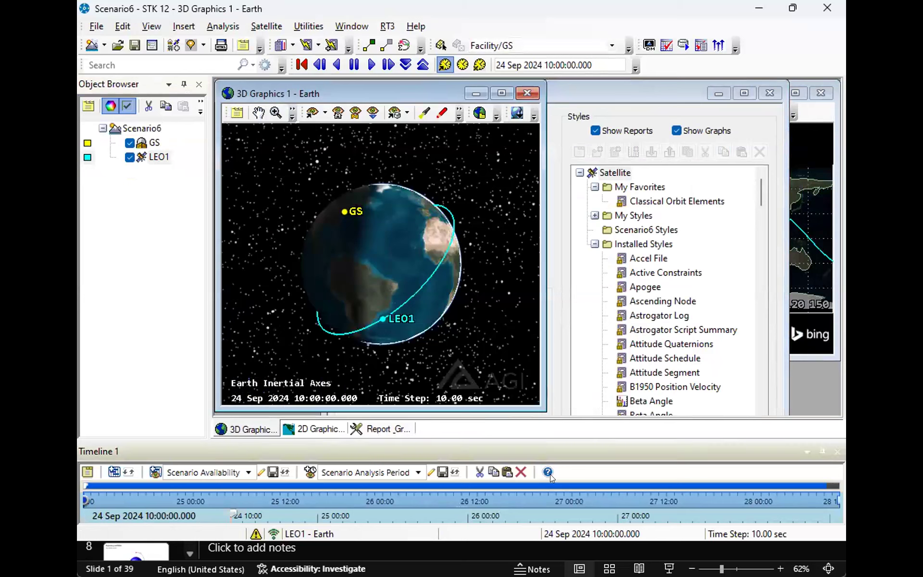
drag(349, 293, 356, 288)
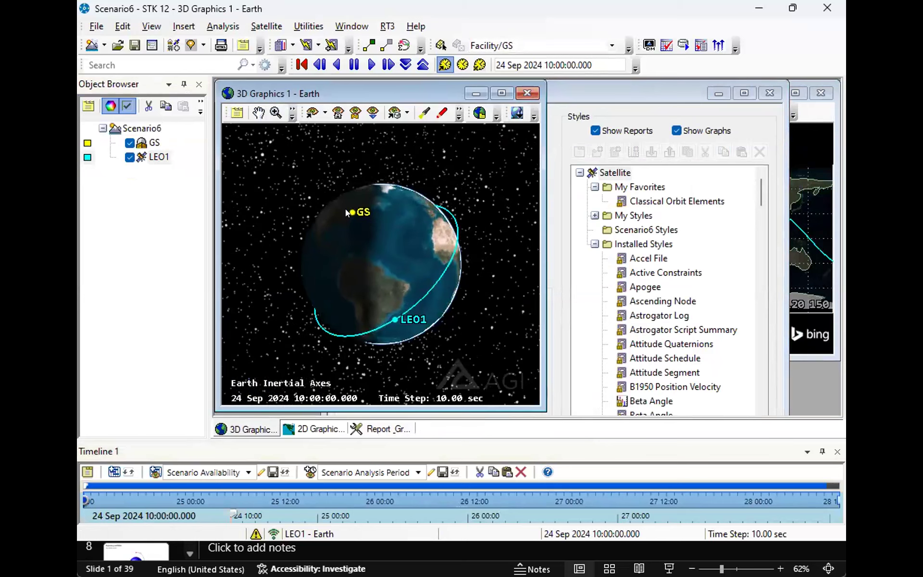
Step: Advance the scenario to about 17:41 on 24 Sep 2024, and play the animation until LEO1 passes near GS at about 18:20
drag(234, 508, 276, 511)
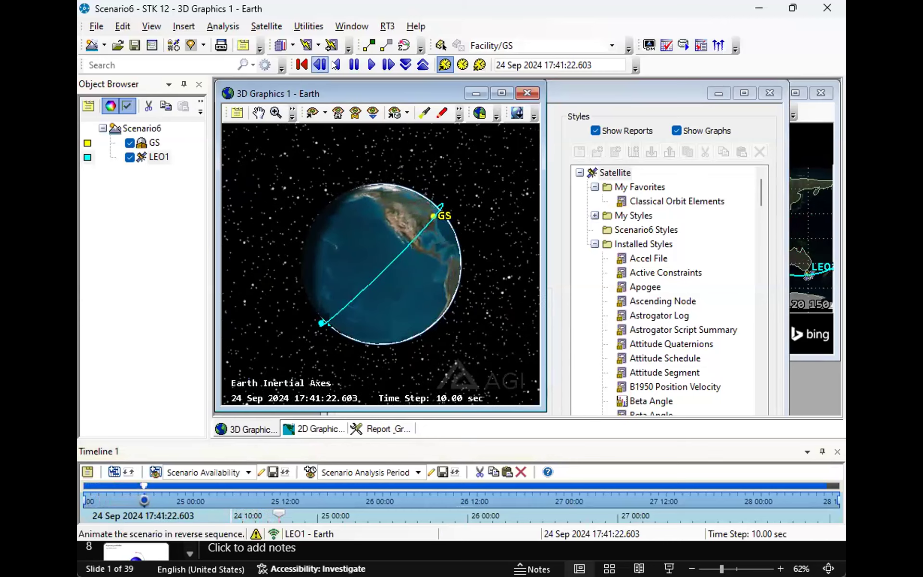
click(369, 65)
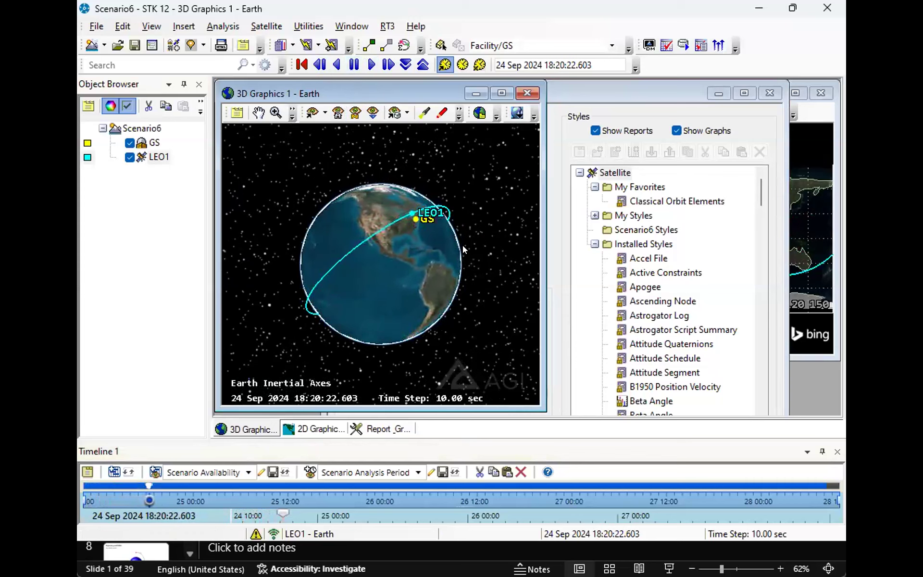
scroll(464, 248, up, 4)
drag(465, 212, 370, 234)
scroll(367, 234, up, 2)
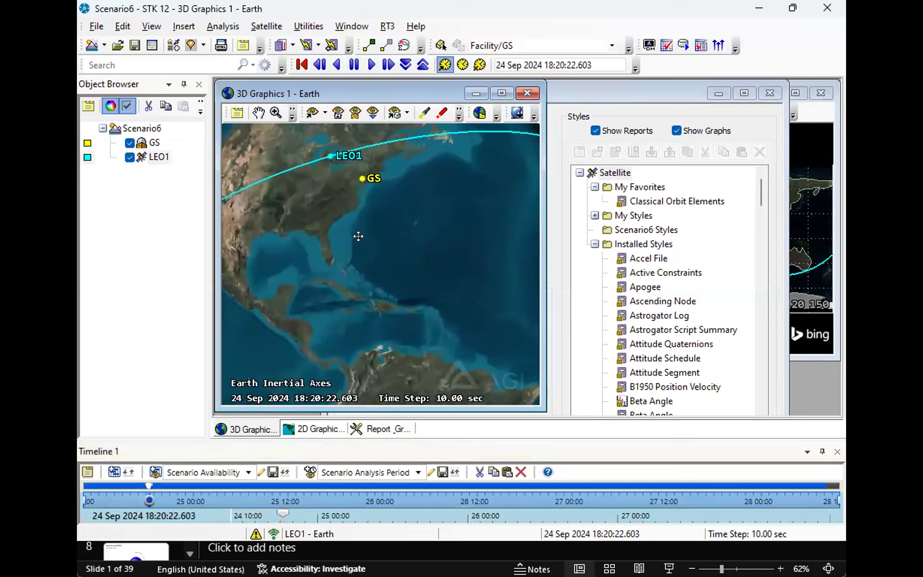
Step: Zoom the 3D view to the GS facility and examine its surroundings from ground level and from above
right_click(153, 143)
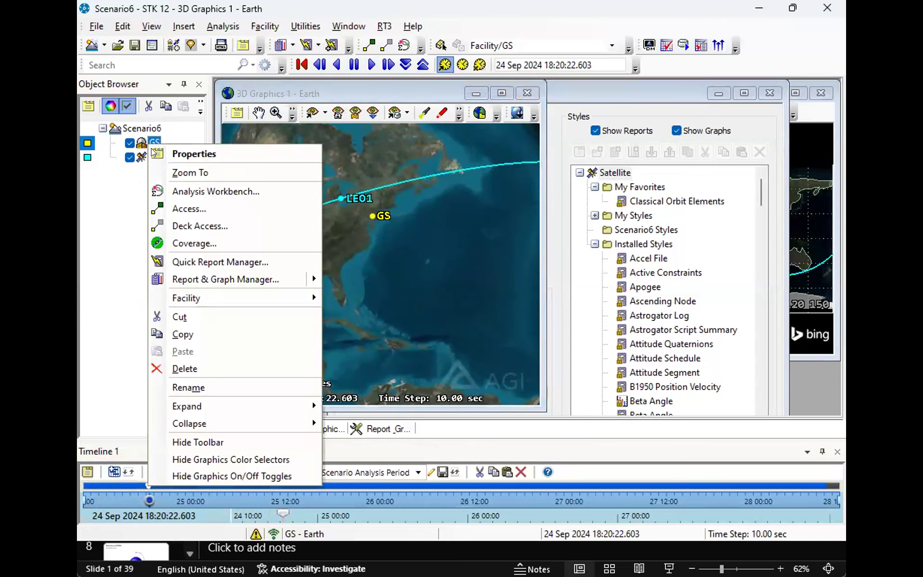
click(173, 172)
drag(371, 283, 348, 277)
right_drag(348, 277, 349, 205)
right_drag(356, 331, 353, 284)
drag(366, 281, 396, 244)
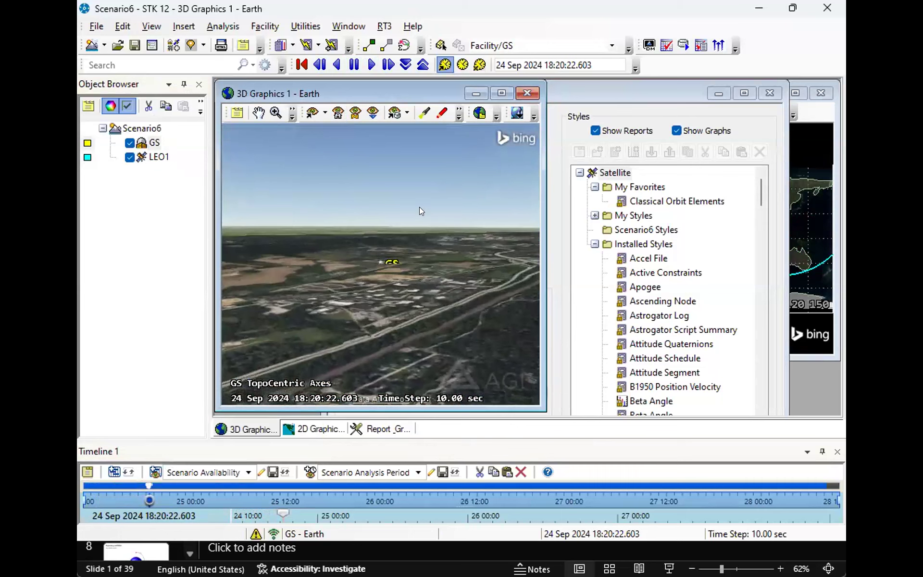
drag(366, 230, 369, 270)
right_drag(354, 256, 338, 300)
drag(334, 280, 357, 286)
right_drag(357, 285, 361, 299)
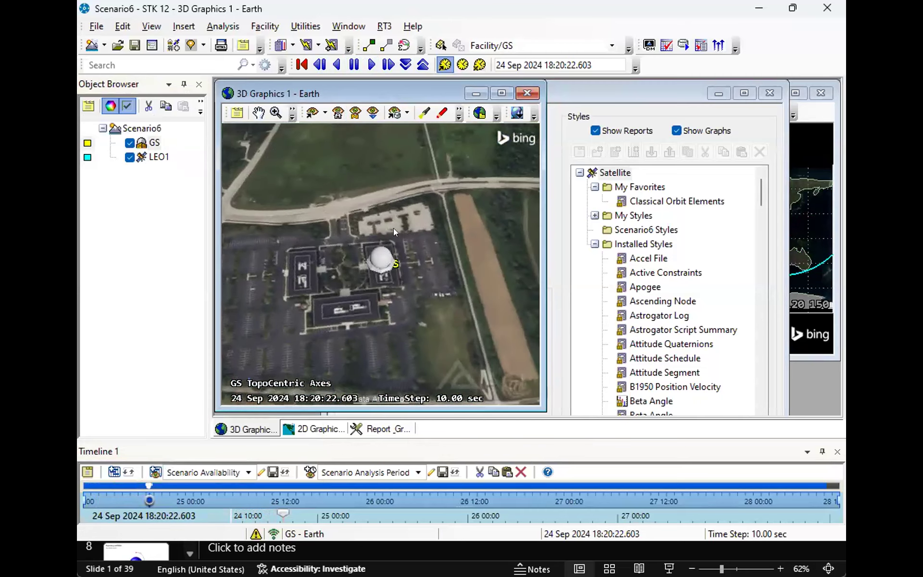
Step: Pull the 3D view back from GS until both the facility and LEO1's orbit are in view
mouse_move(391, 320)
right_down()
mouse_move(376, 284)
mouse_move(387, 216)
mouse_move(405, 265)
mouse_move(397, 238)
right_up()
mouse_move(385, 301)
right_down()
mouse_move(397, 238)
mouse_move(403, 259)
right_up()
drag(403, 307, 365, 276)
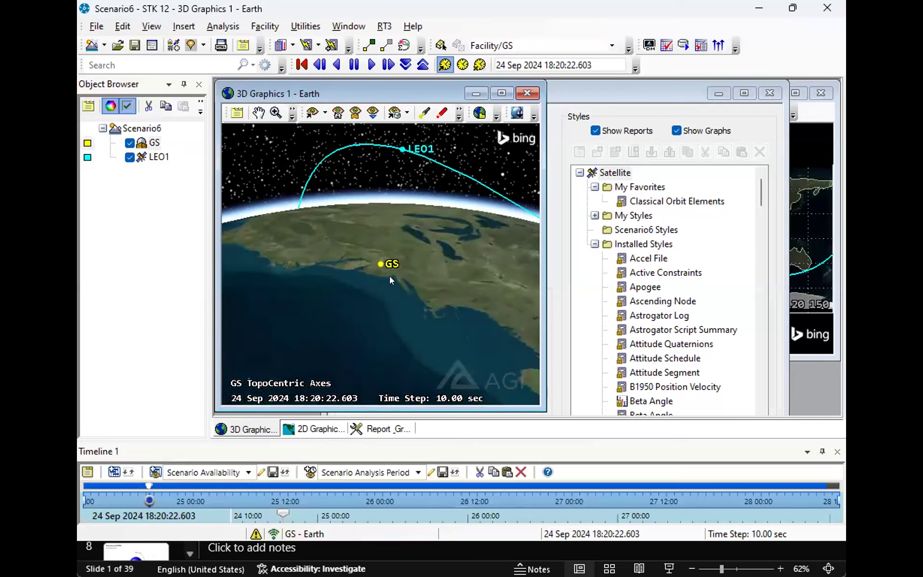
drag(433, 262, 335, 287)
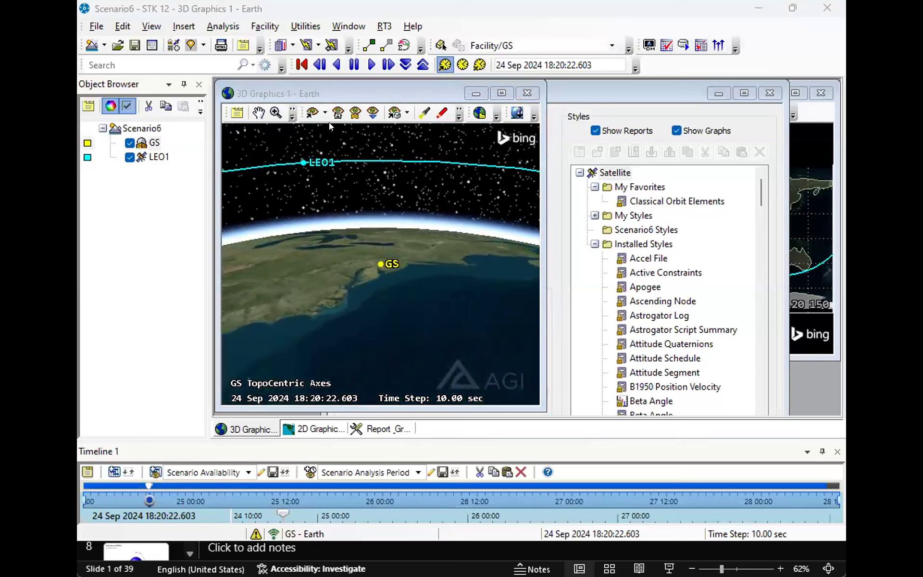
Step: Compute access from the GS facility to the LEO1 satellite with the Access tool
click(427, 8)
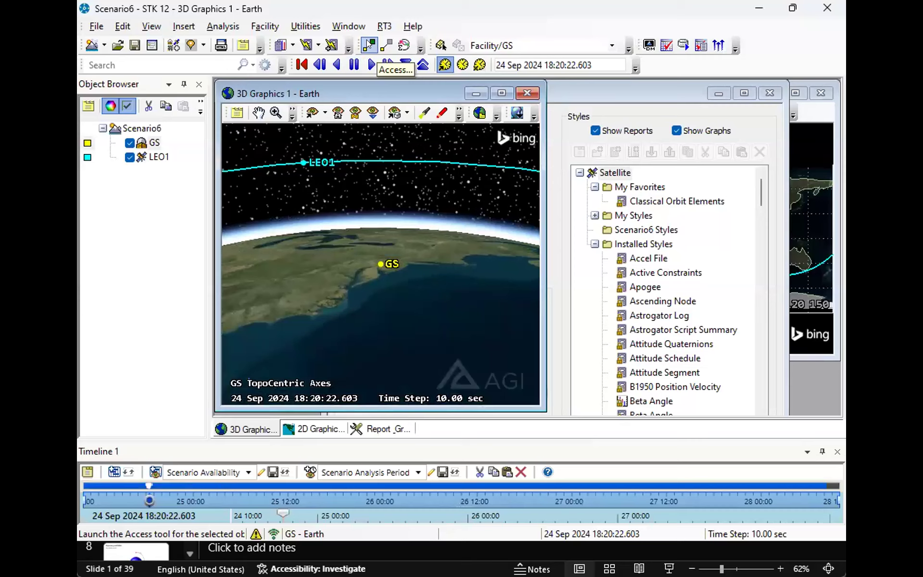
click(368, 45)
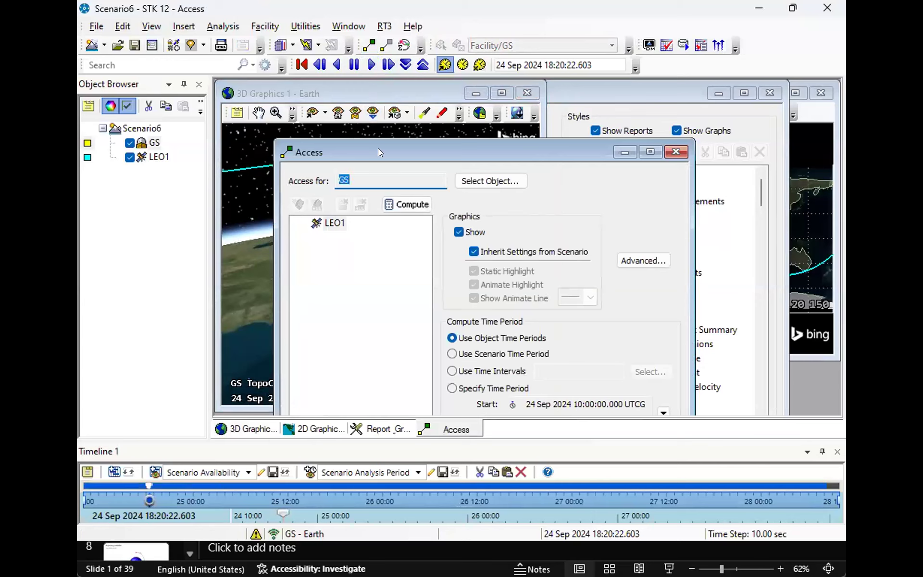
drag(377, 145, 370, 96)
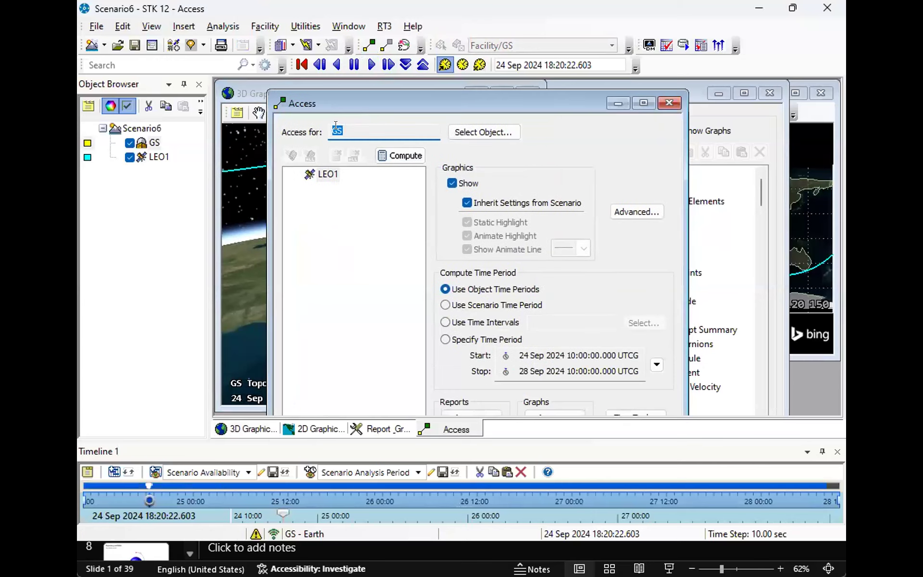
click(338, 129)
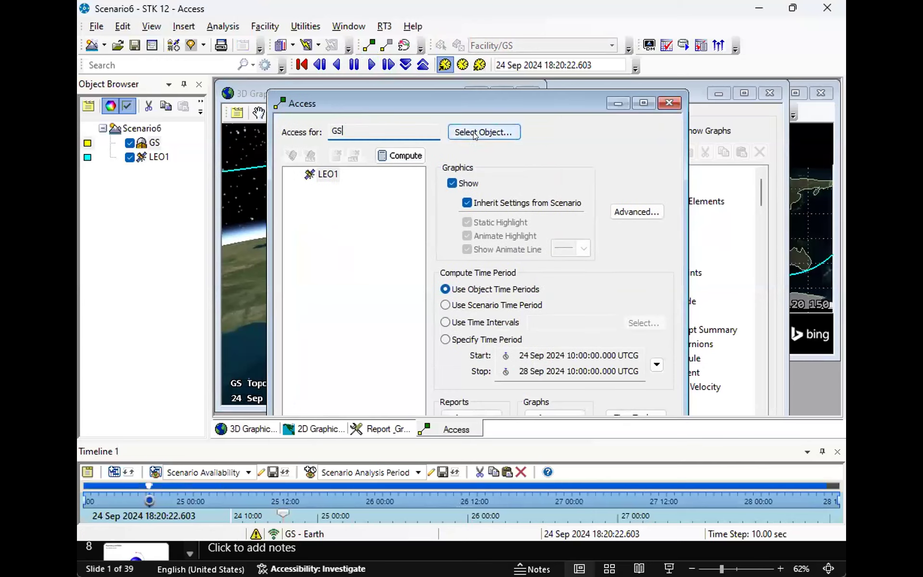
click(334, 174)
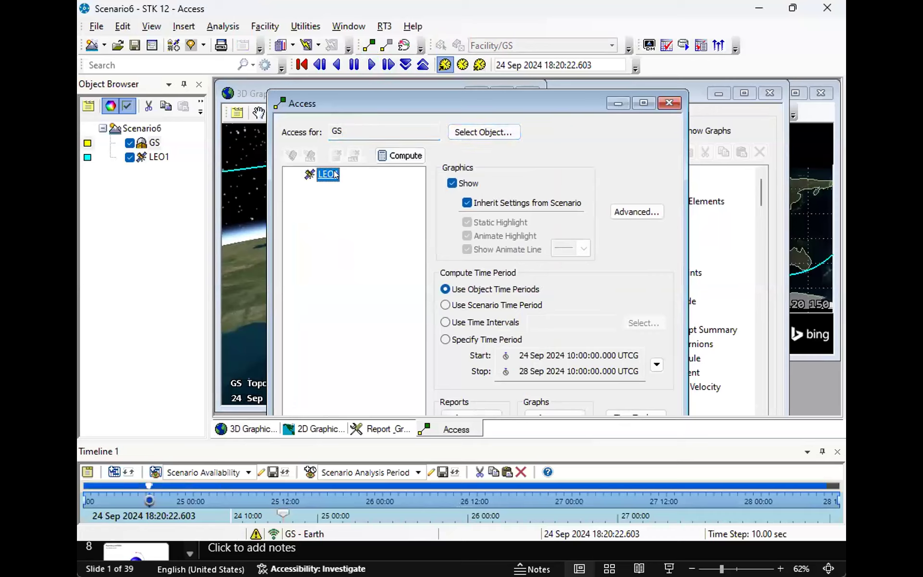
click(392, 156)
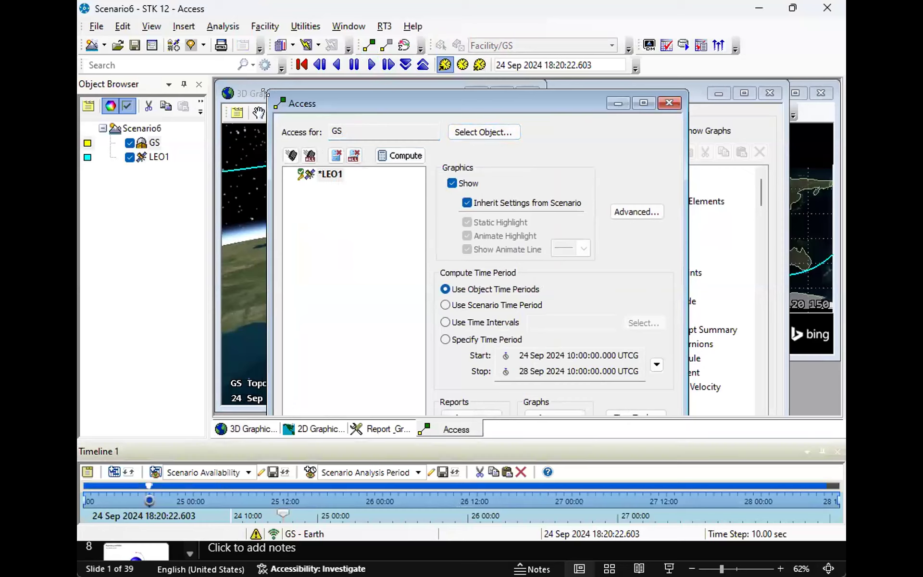
Step: Close the timeline and move the Access dialog up to reach its report and graph options
drag(265, 93, 262, 92)
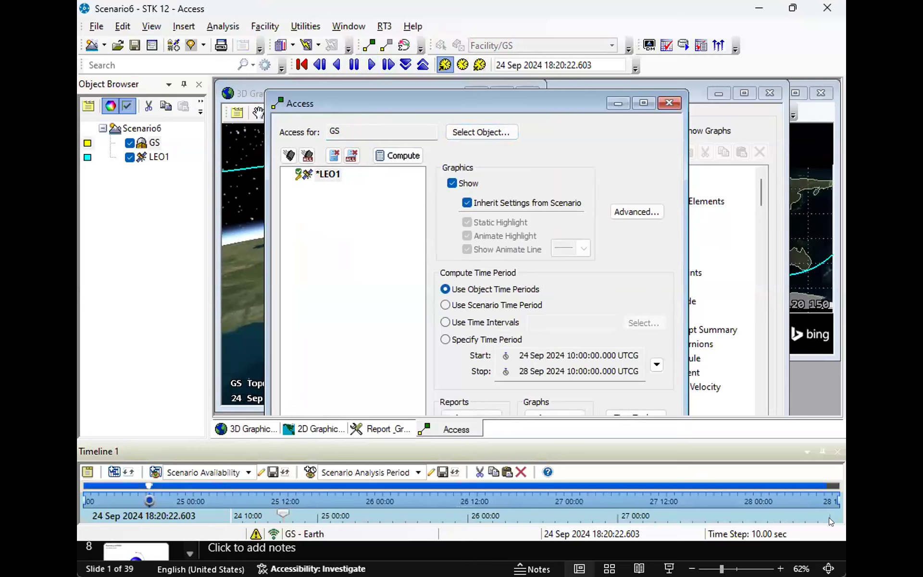
click(837, 452)
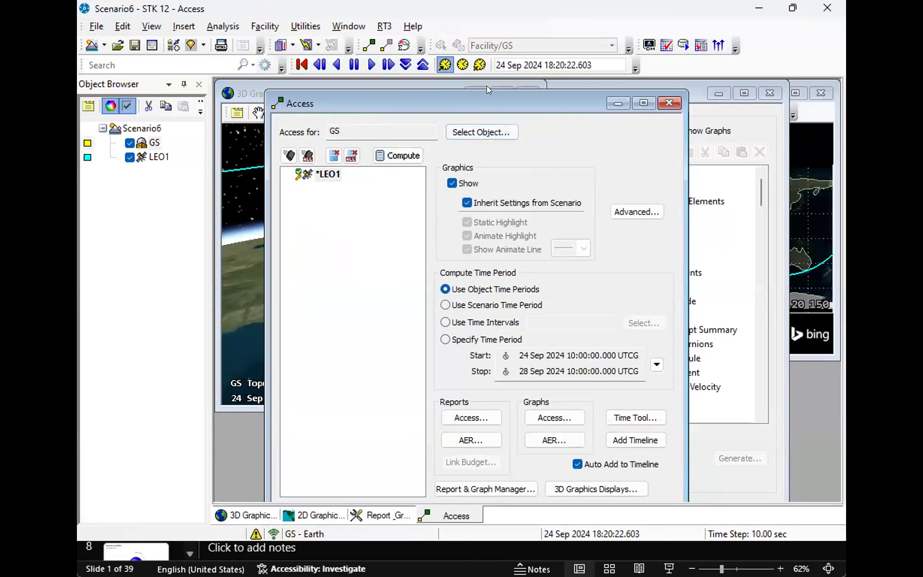
drag(487, 85, 483, 84)
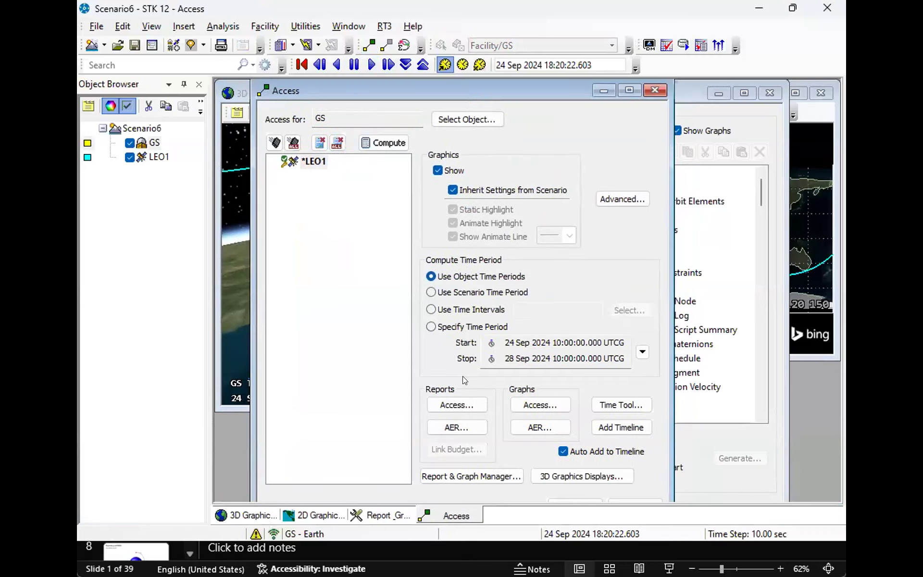
Step: Try to generate the Access report for GS to LEO1
click(453, 404)
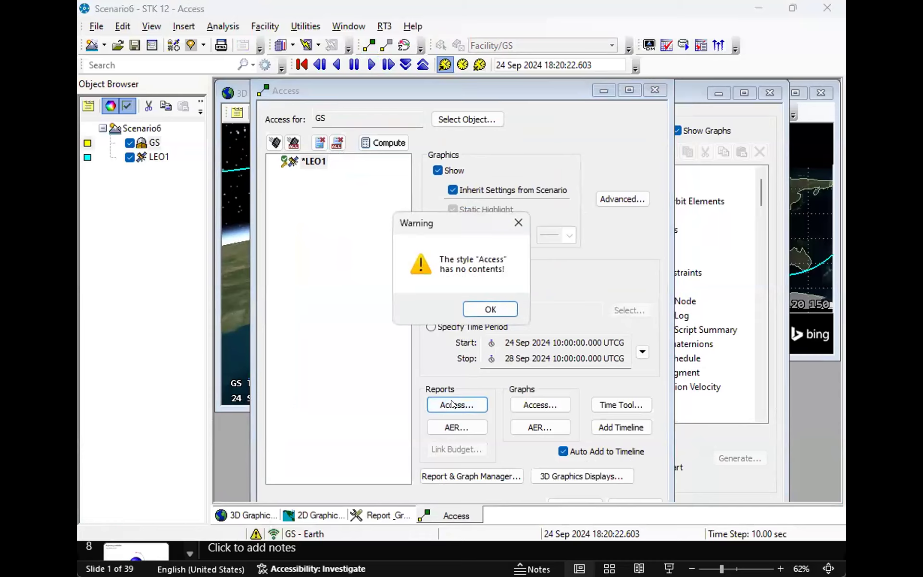
click(488, 309)
Step: Select LEO1 as the access target, move the Access dialog clear of the 3D view, and generate the AER report
click(310, 161)
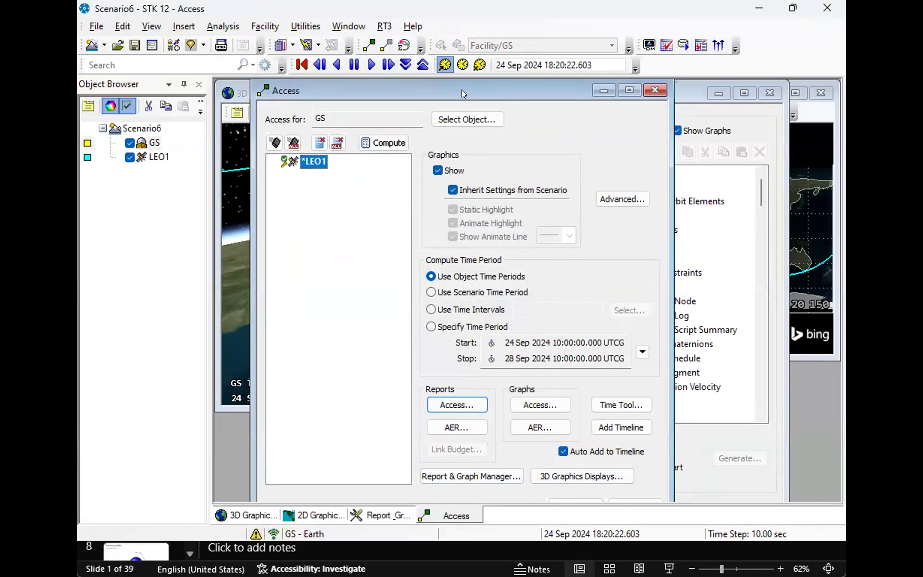
drag(462, 89, 554, 99)
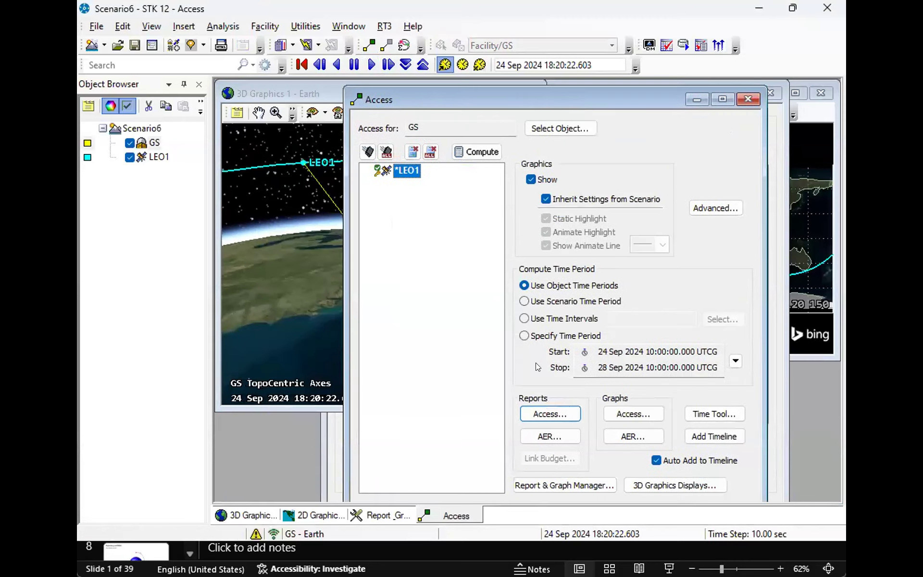
drag(426, 97, 475, 97)
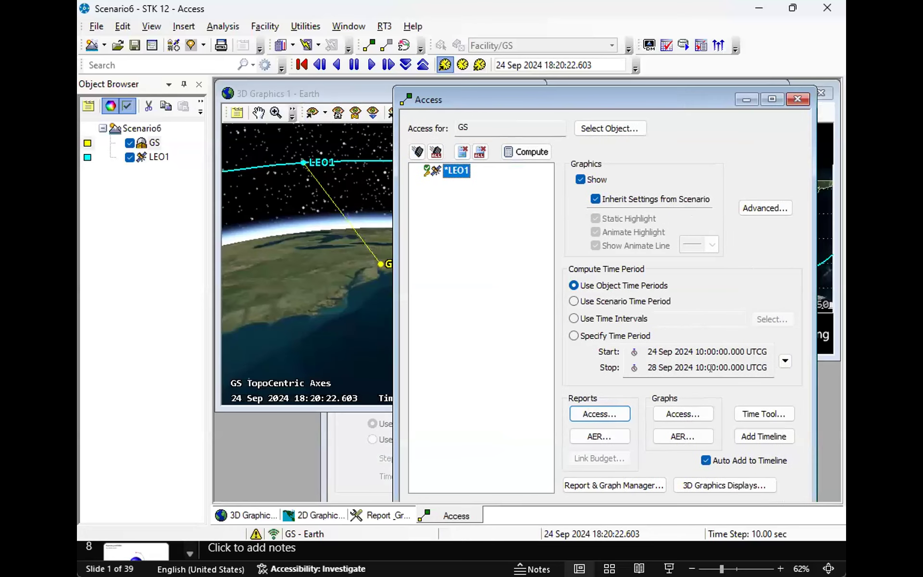
click(596, 436)
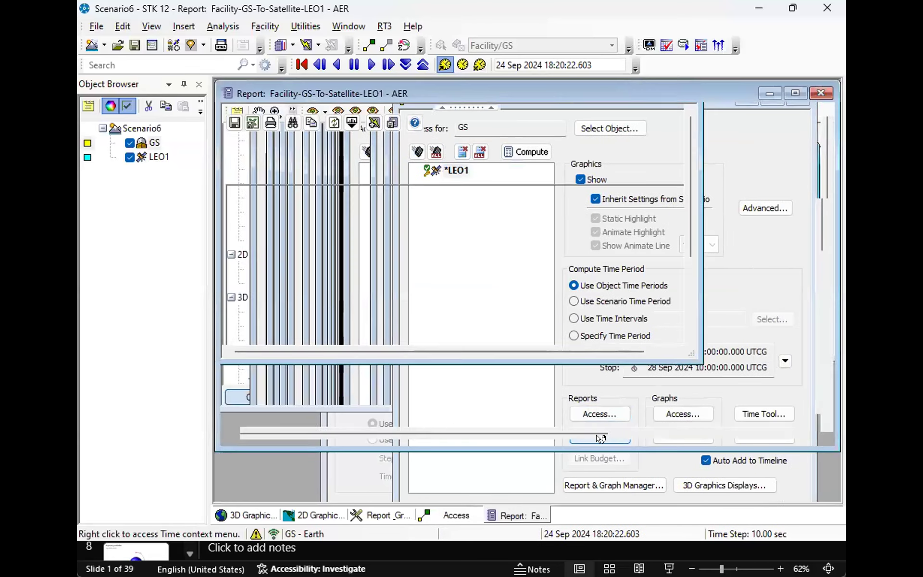
Step: Move the AER report window down clear of the 3D window and bring the 3D Graphics view to the front
scroll(579, 400, down, 4)
scroll(504, 196, up, 4)
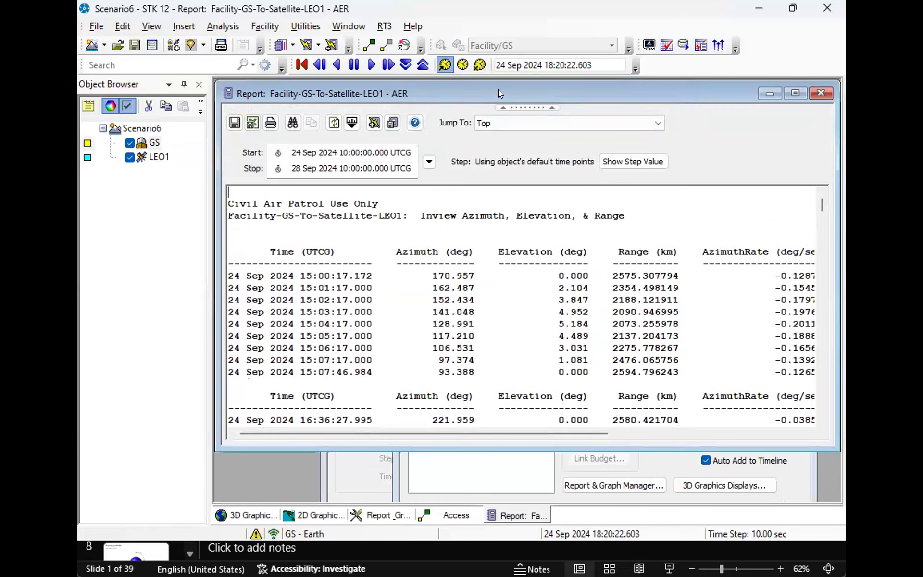
drag(498, 89, 492, 109)
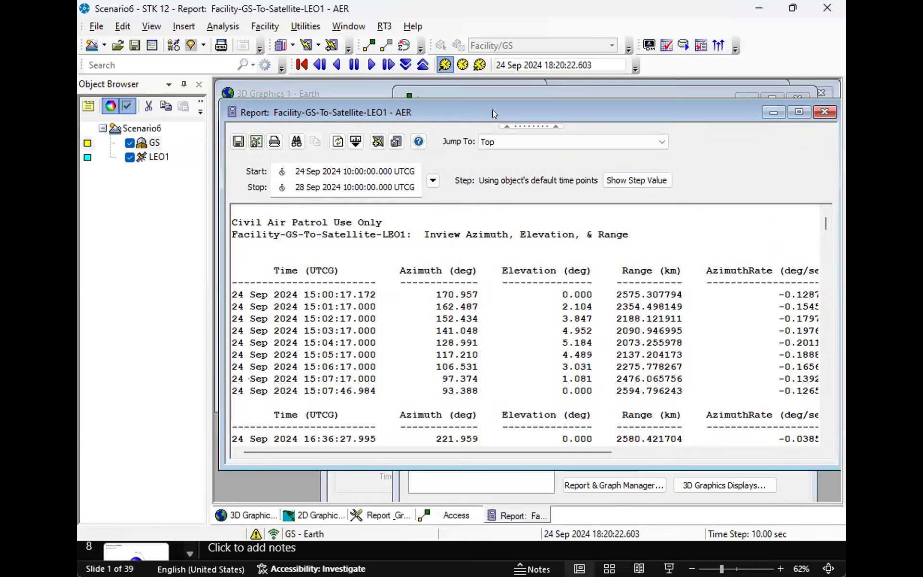
click(323, 92)
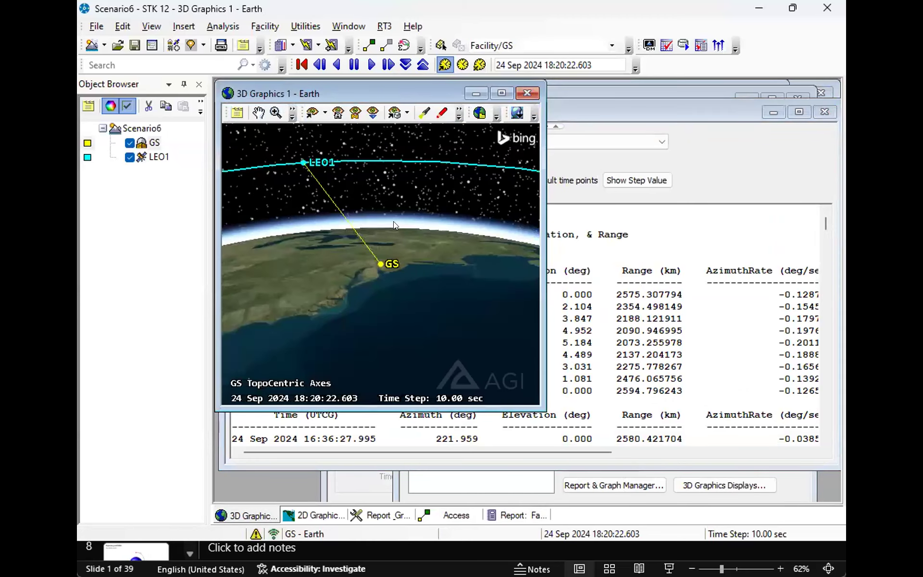
Step: Play the scenario in reverse to before the LEO1 pass over GS and pause it
drag(299, 218, 279, 266)
click(336, 65)
click(354, 64)
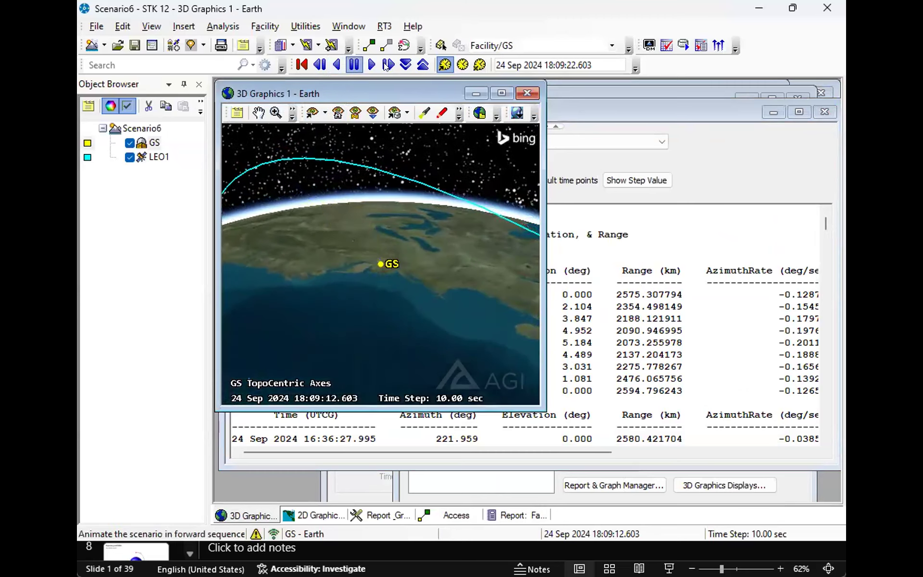
Step: Reduce the animation time step to 3 sec, play the LEO1 pass forward, and reverse it to pause during access with GS
click(405, 65)
click(371, 65)
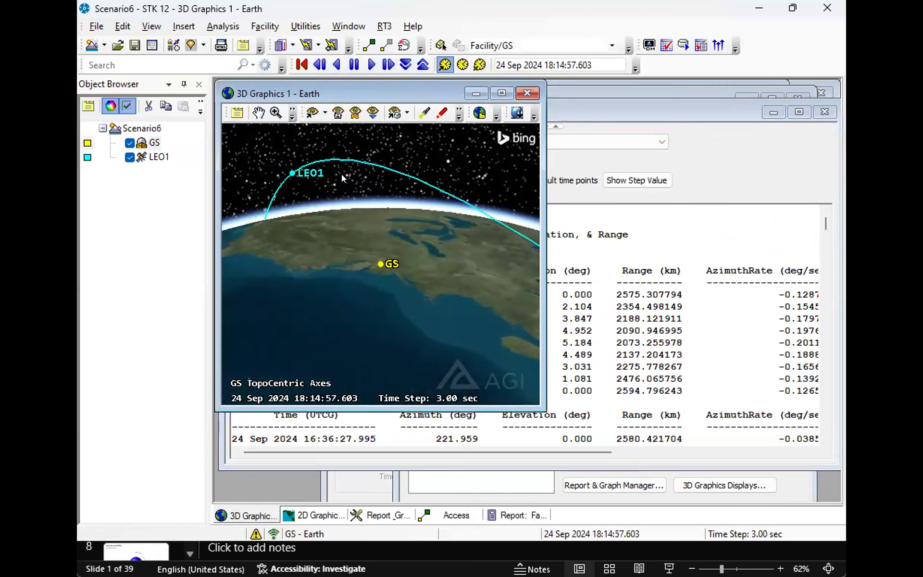
drag(312, 202, 414, 204)
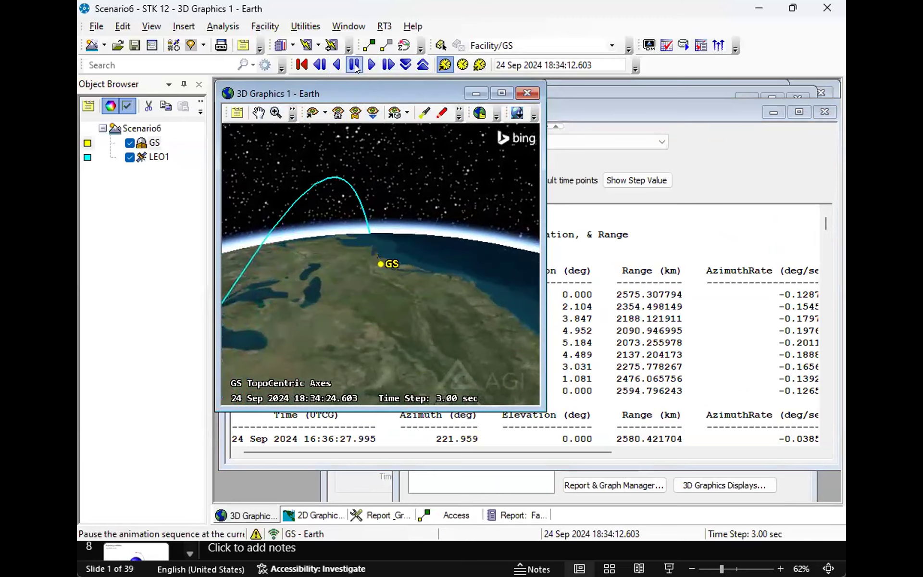
click(337, 65)
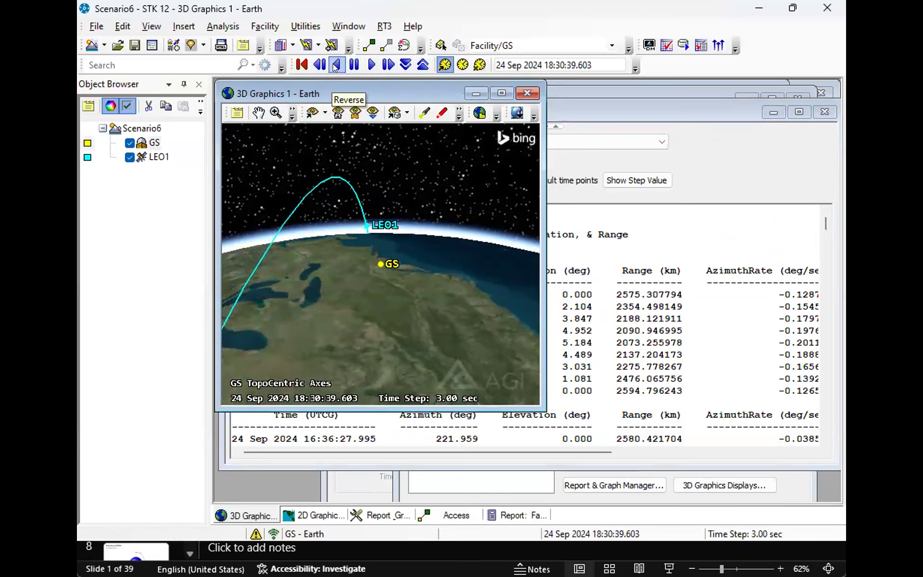
click(354, 65)
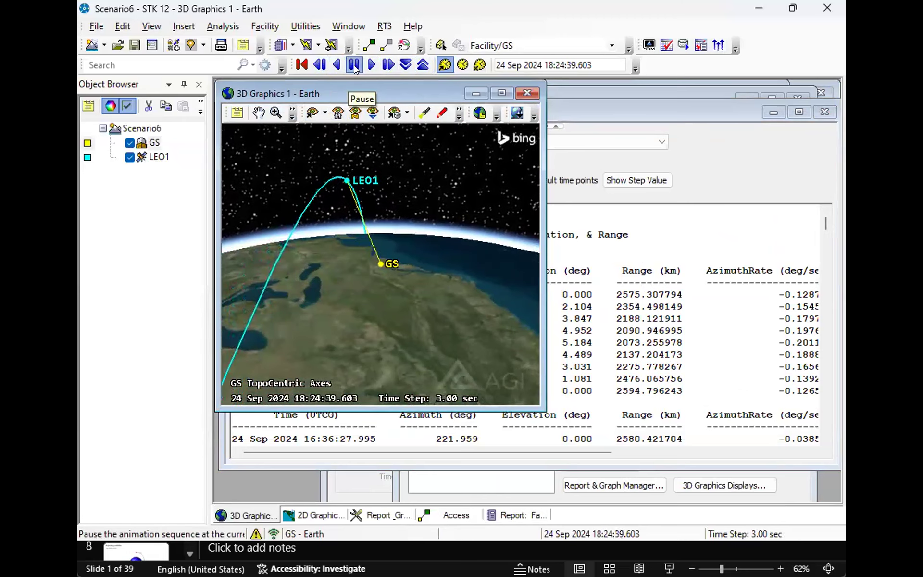
Step: Bring the AER report to the front and examine its azimuth, elevation, range and rate columns
click(558, 109)
drag(557, 108, 555, 100)
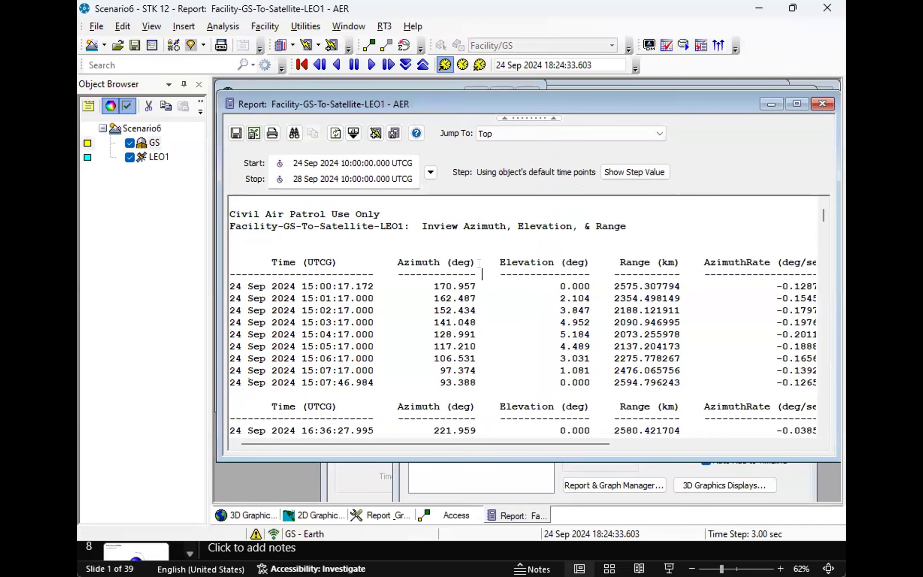
ctrl+scroll(479, 258, down, 3)
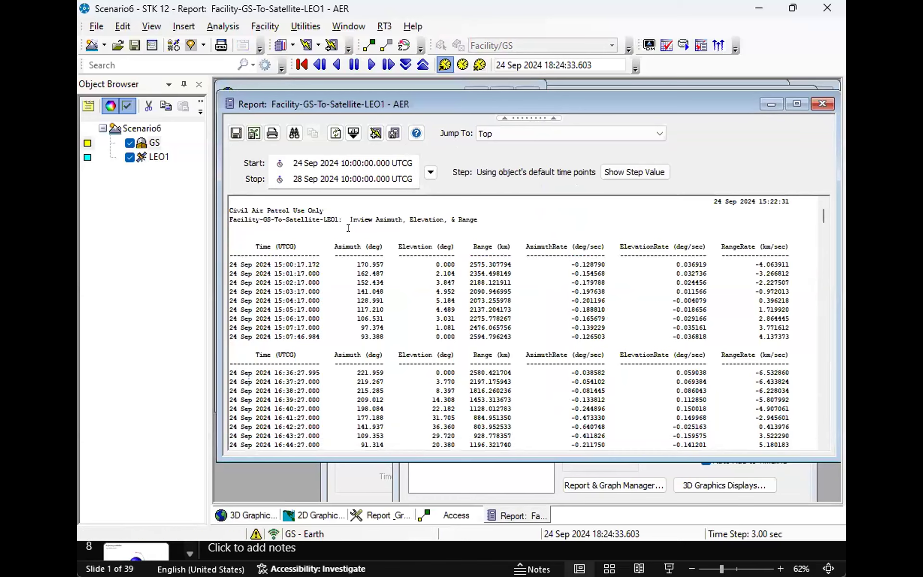
scroll(348, 228, down, 2)
drag(821, 217, 812, 200)
ctrl+scroll(387, 344, up, 3)
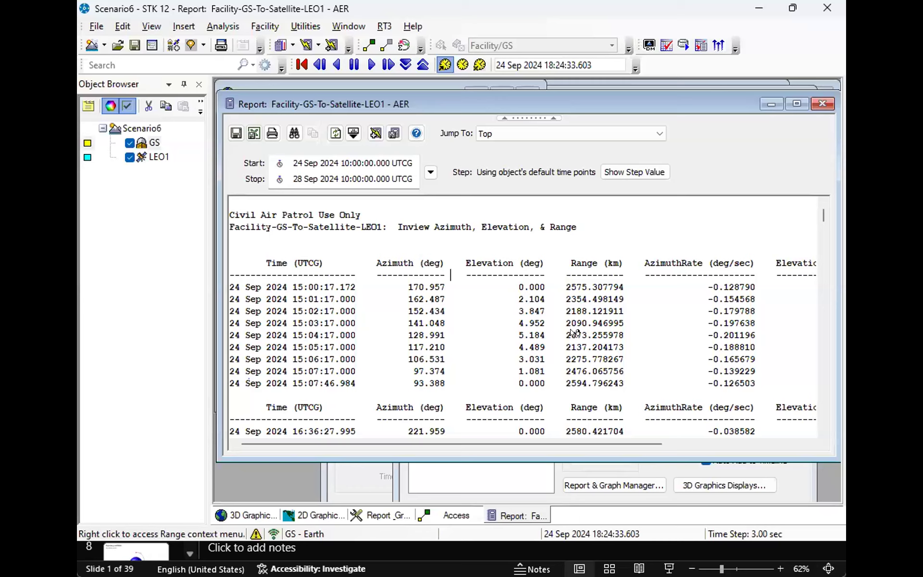
Step: Set the animation time to the AER report's 24 Sep 2024 15:04:17.000 entry and view the access line in the 3D window
click(330, 330)
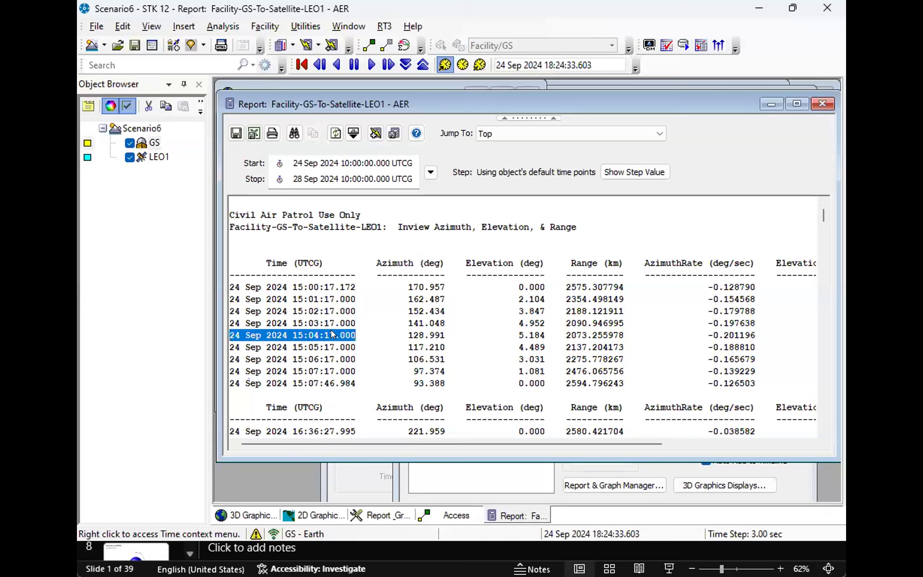
right_click(331, 329)
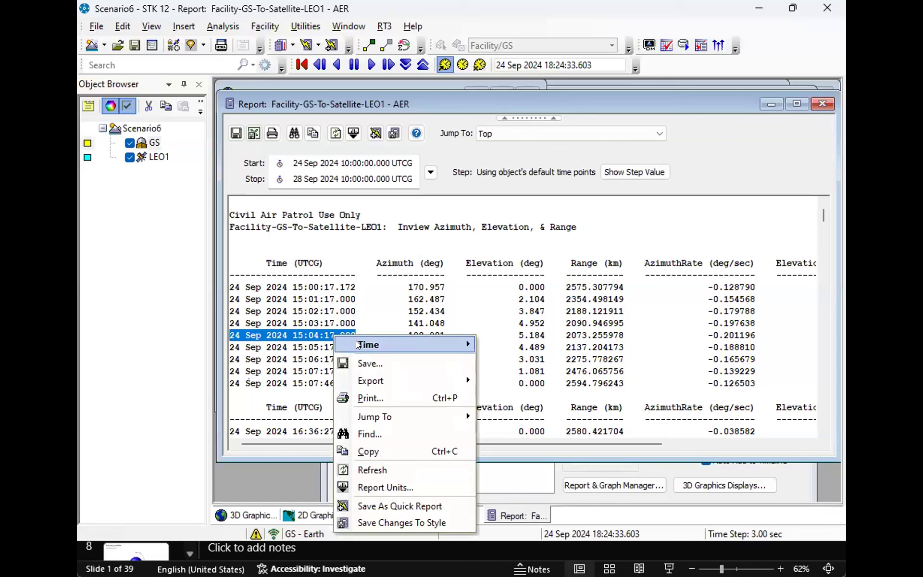
mouse_move(365, 344)
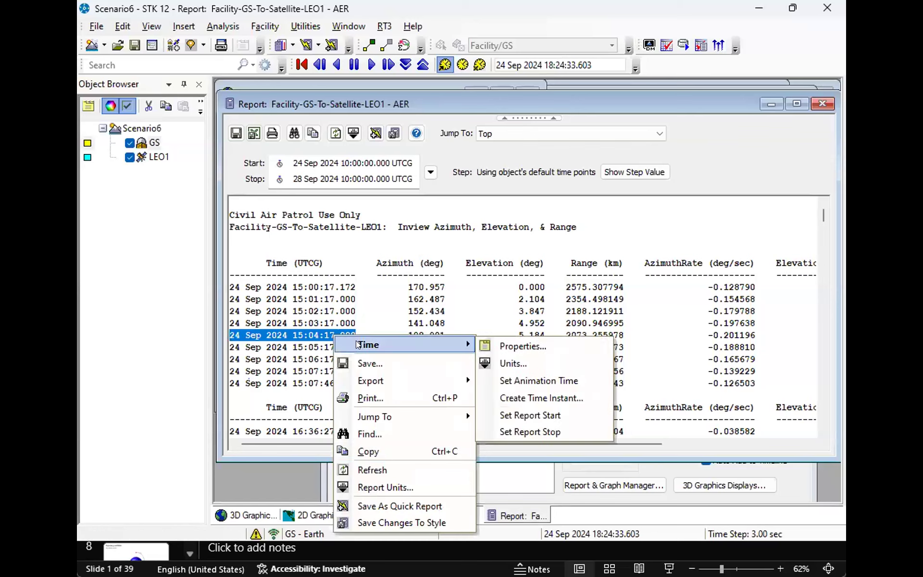
click(538, 380)
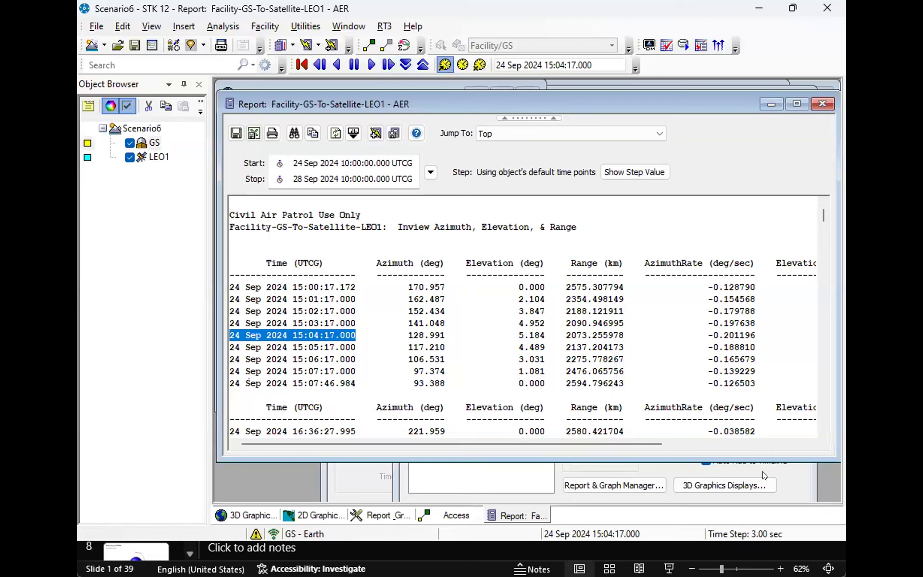
click(252, 516)
drag(413, 301, 456, 282)
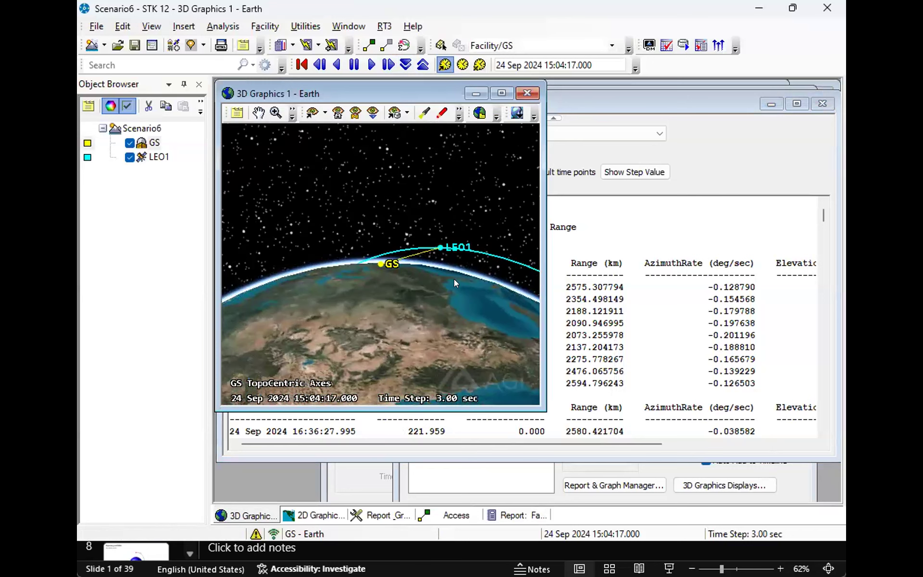
drag(450, 234, 441, 294)
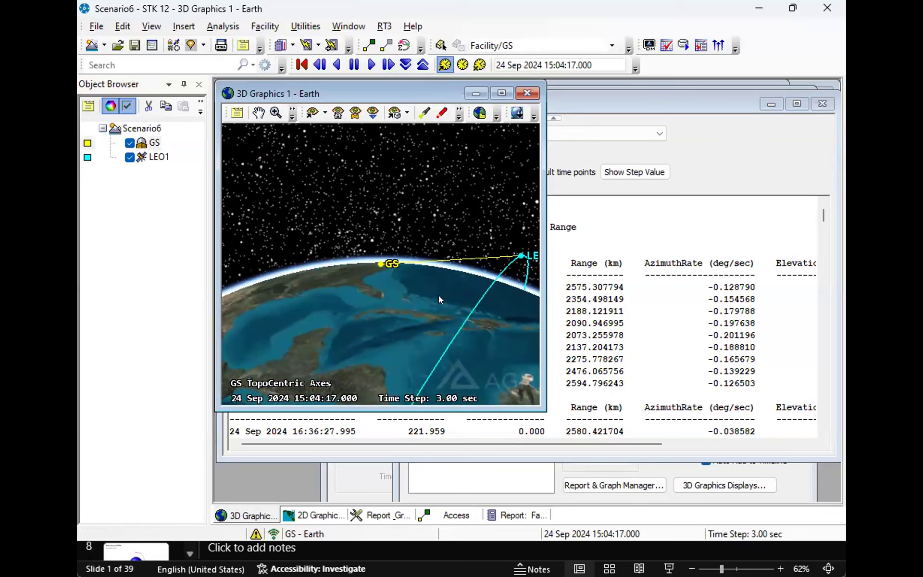
Step: Set the animation time to the first pass's final AER report entry, 24 Sep 2024 15:07:46.984
click(607, 113)
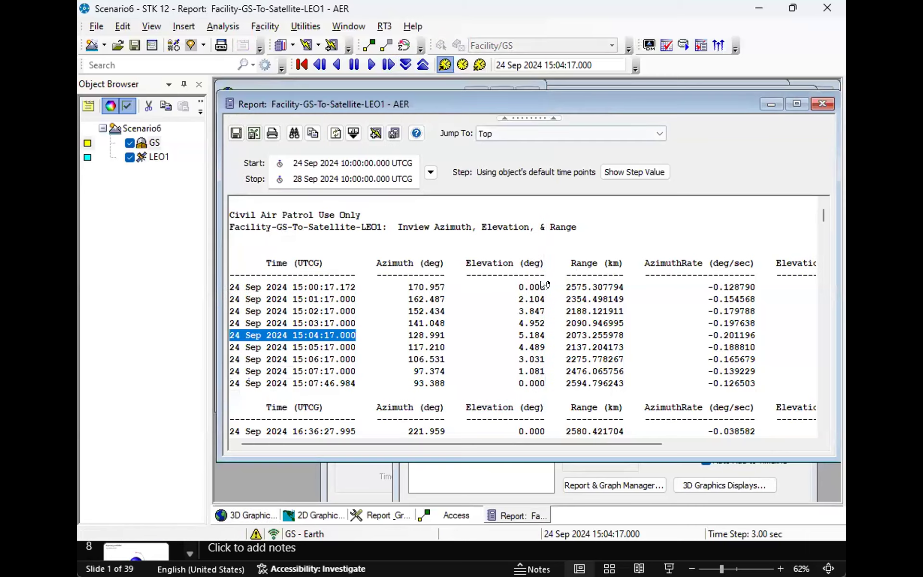
right_click(309, 382)
mouse_move(395, 194)
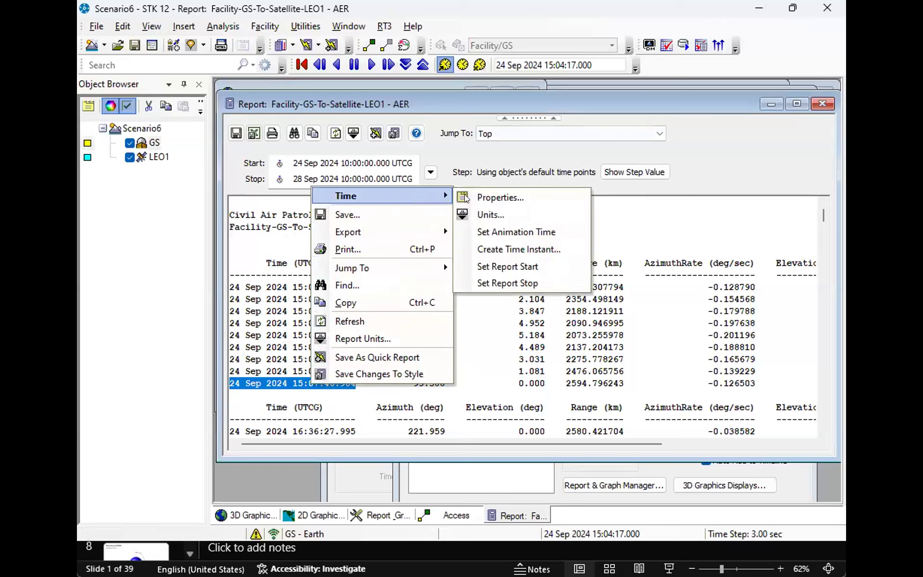
click(500, 232)
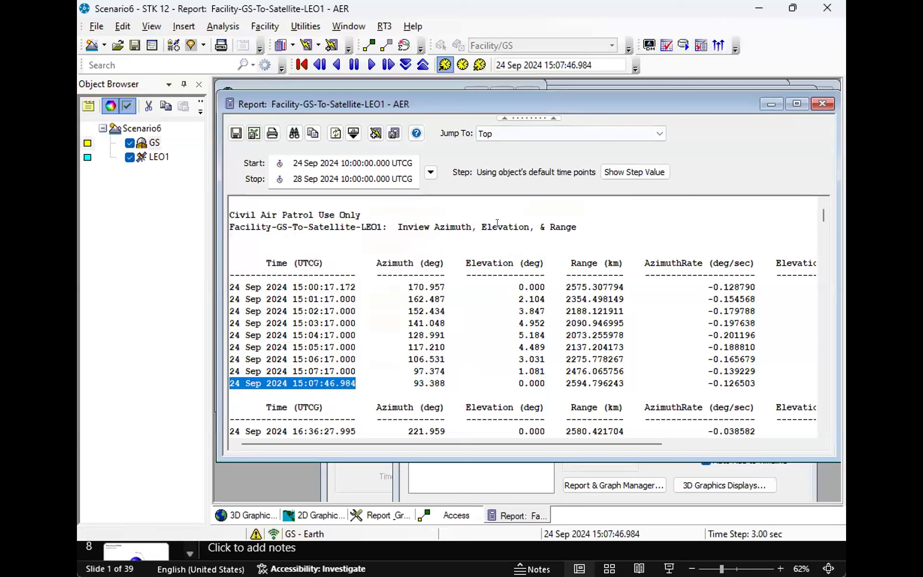
Step: View the end of the first pass in the 3D window and play it forward at a 1 sec time step, pausing after access ends
click(238, 514)
drag(403, 280, 431, 271)
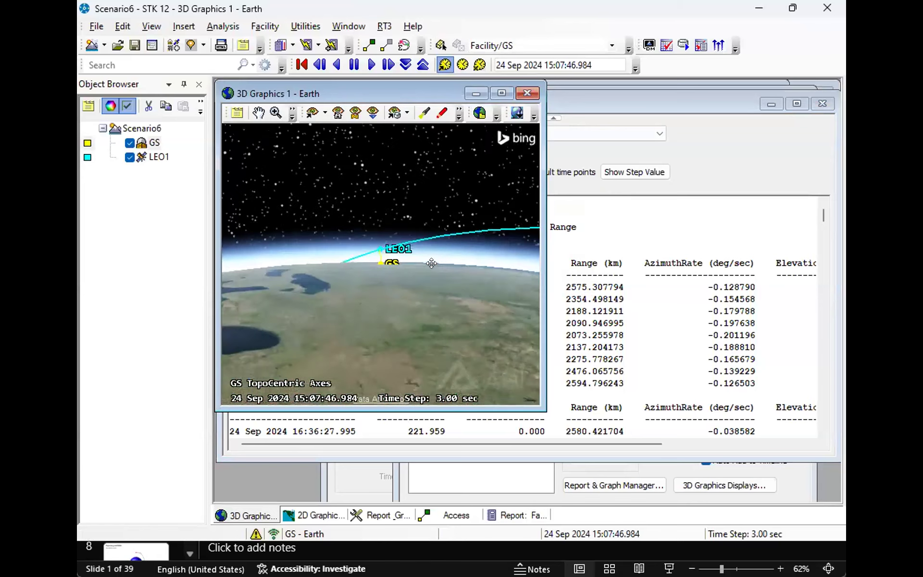
drag(433, 264, 436, 274)
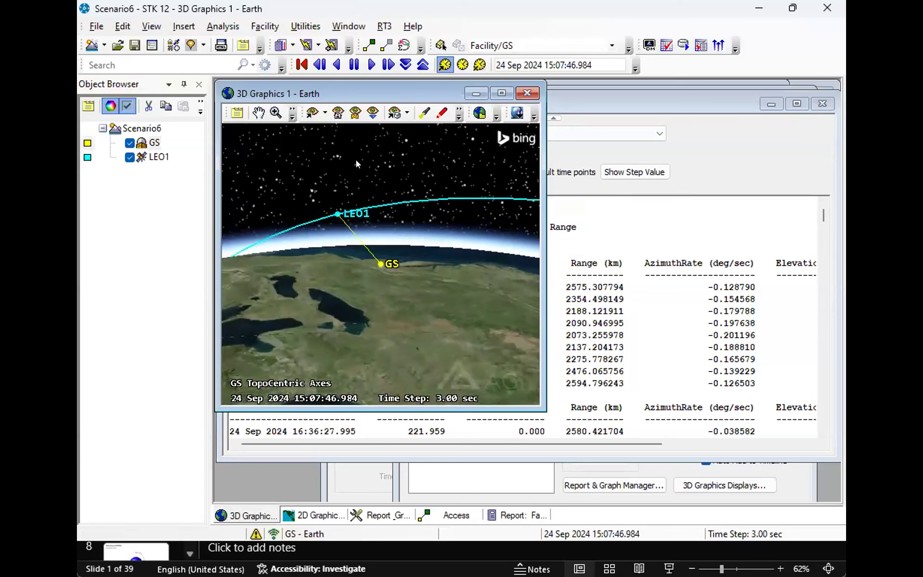
click(406, 65)
click(371, 65)
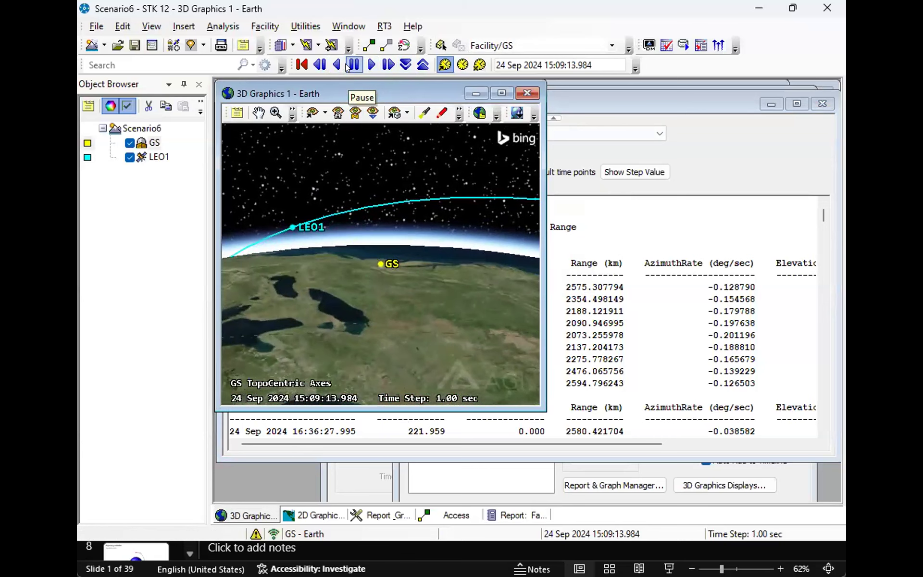
Step: Examine the second pass in the AER report, highlighting its starting, ending and peak elevations and its time entries
click(574, 101)
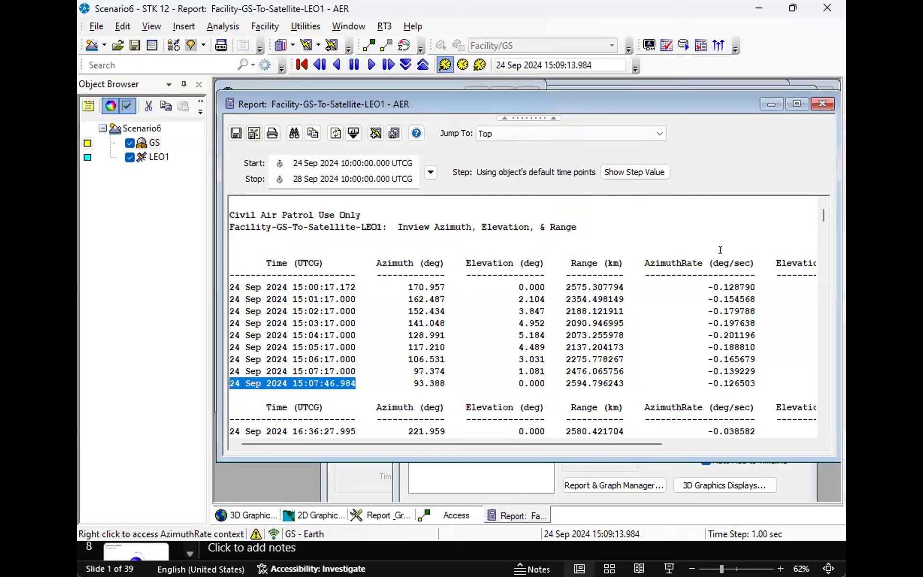
scroll(658, 353, down, 2)
scroll(625, 351, down, 3)
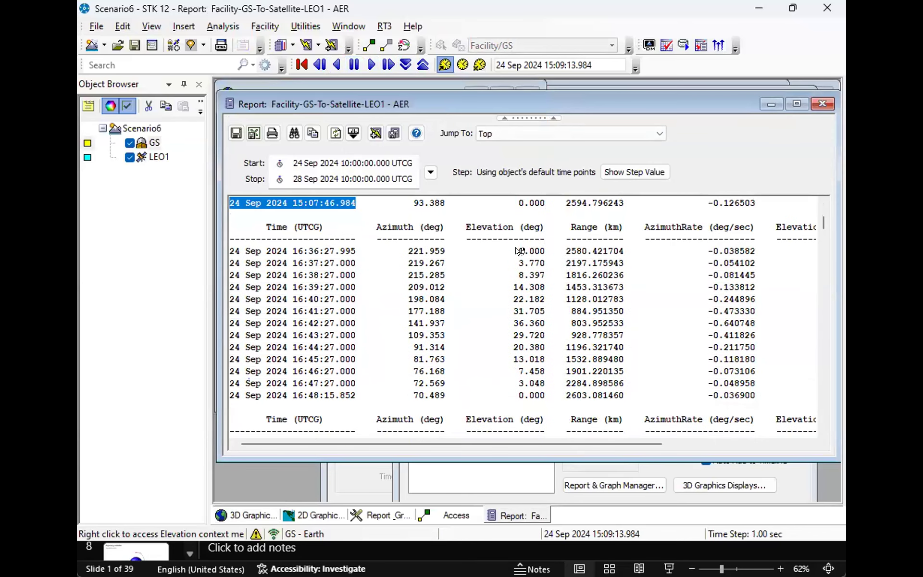
drag(516, 248, 547, 248)
drag(522, 398, 528, 397)
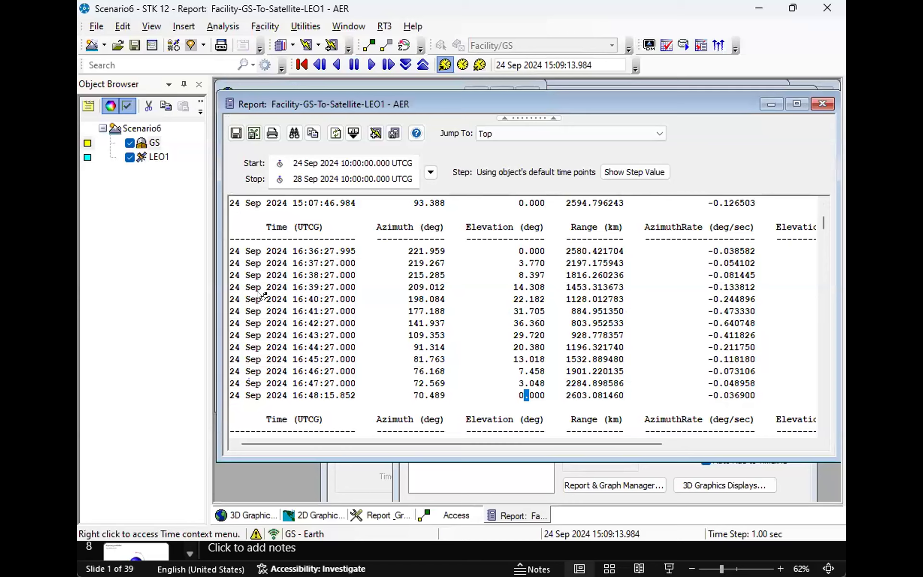
drag(513, 323, 541, 323)
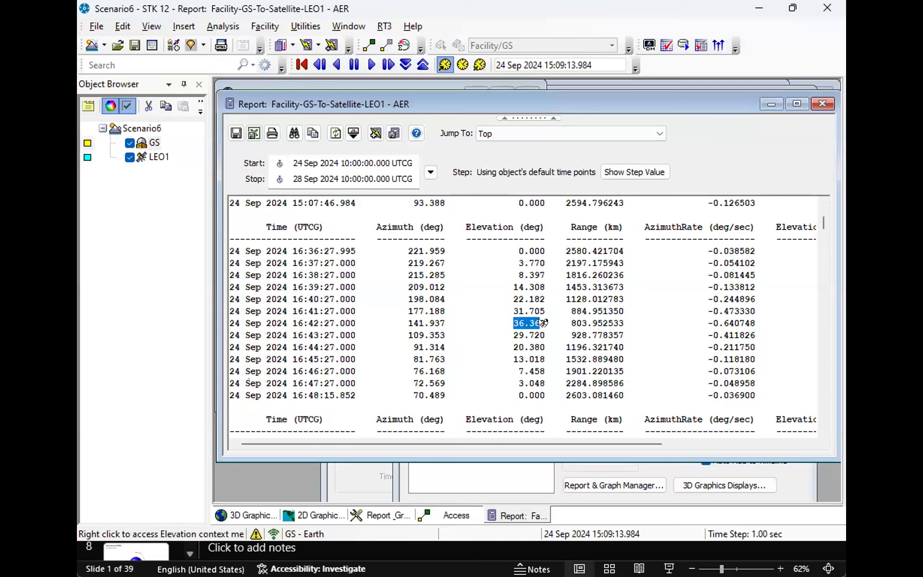
click(298, 250)
drag(307, 257, 371, 395)
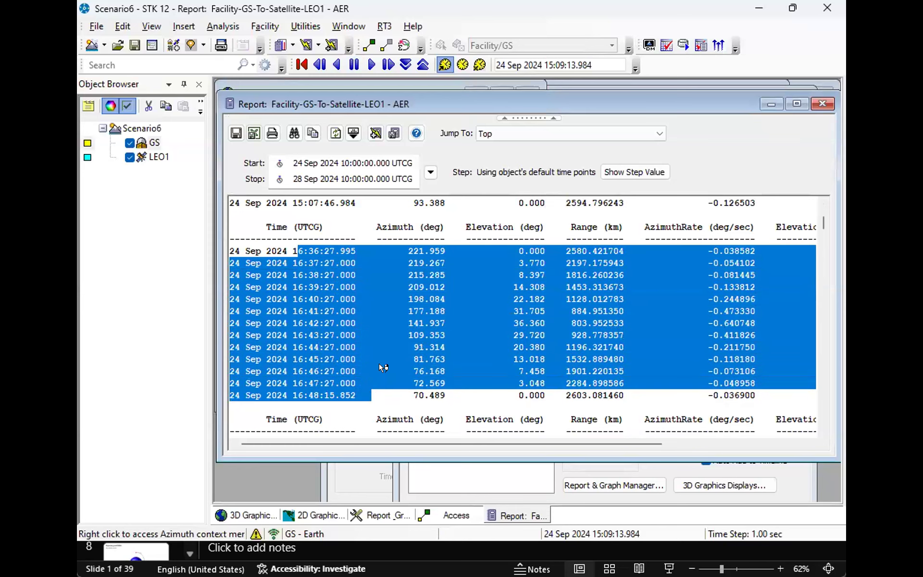
click(387, 319)
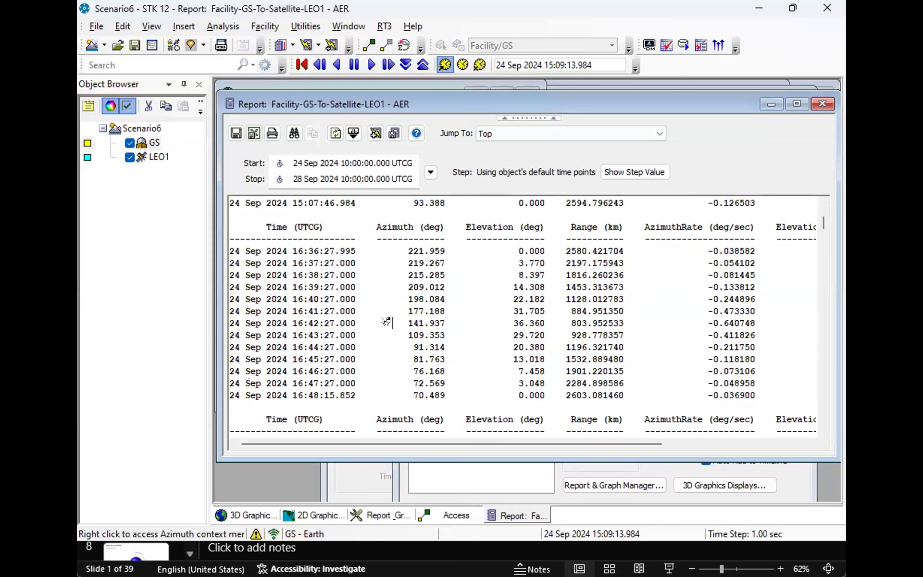
Step: Set the animation time to the AER report's 24 Sep 2024 16:41:27.000 entry and show it in the 3D window
right_click(322, 316)
mouse_move(366, 318)
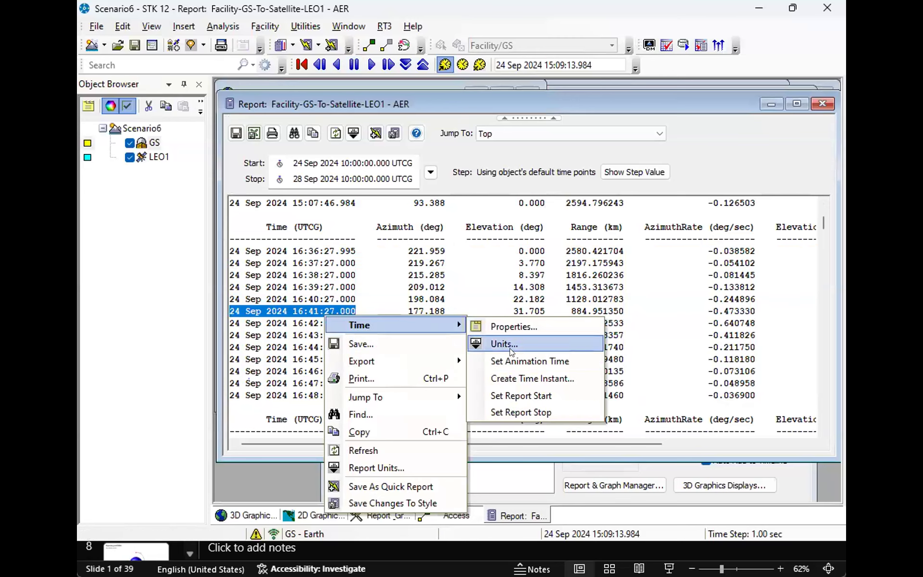
click(521, 361)
click(251, 510)
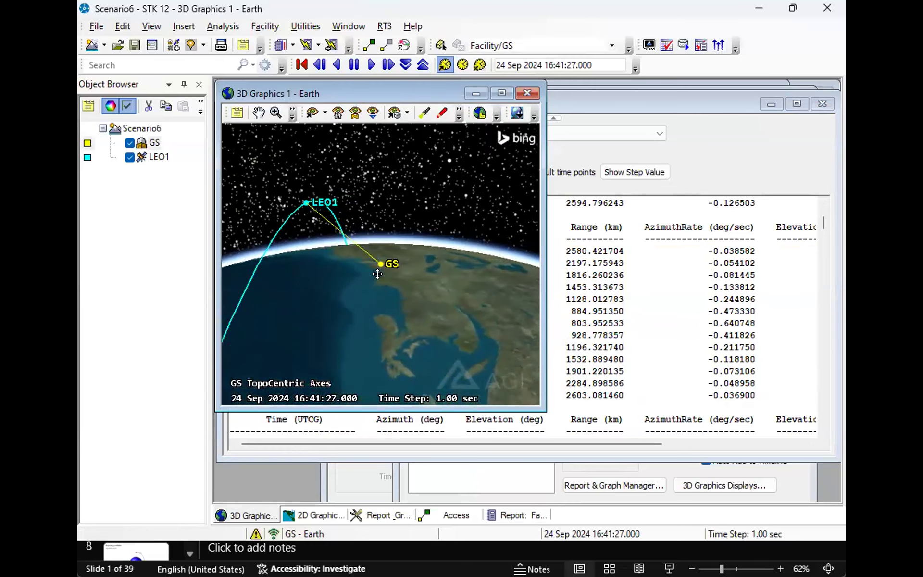
Step: Examine the shortest range in the second pass and the peak elevation in the third pass of the AER report
click(588, 115)
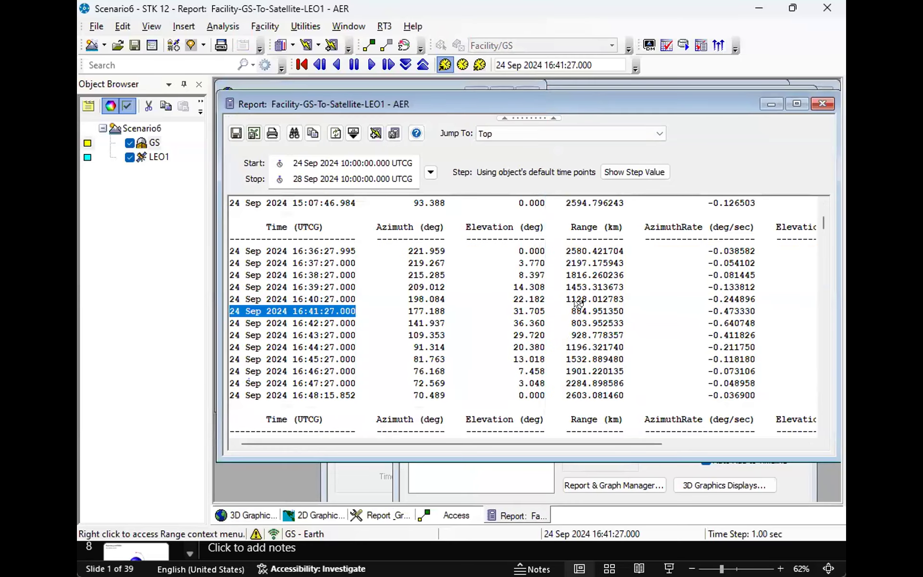
drag(571, 323, 628, 323)
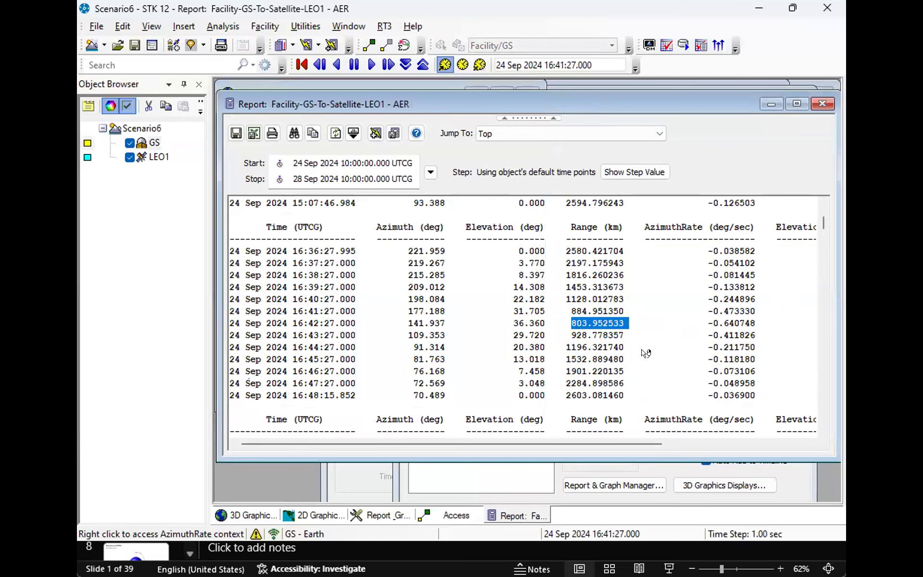
scroll(625, 351, down, 5)
double_click(529, 335)
right_click(515, 337)
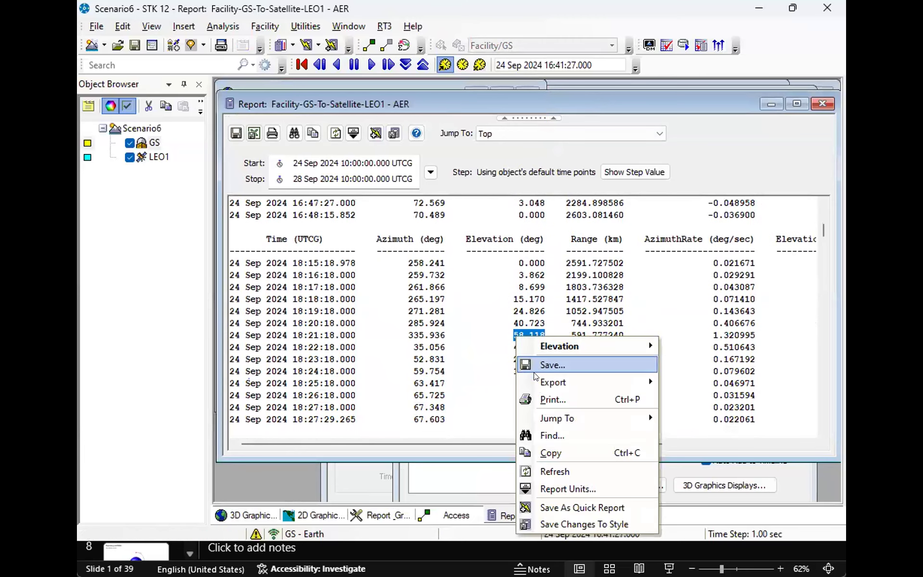
key(Escape)
Step: Set the animation time to the AER report's 24 Sep 2024 18:21:18.000 entry and view GS and LEO1 in the 3D window
double_click(303, 335)
right_click(306, 336)
mouse_move(389, 345)
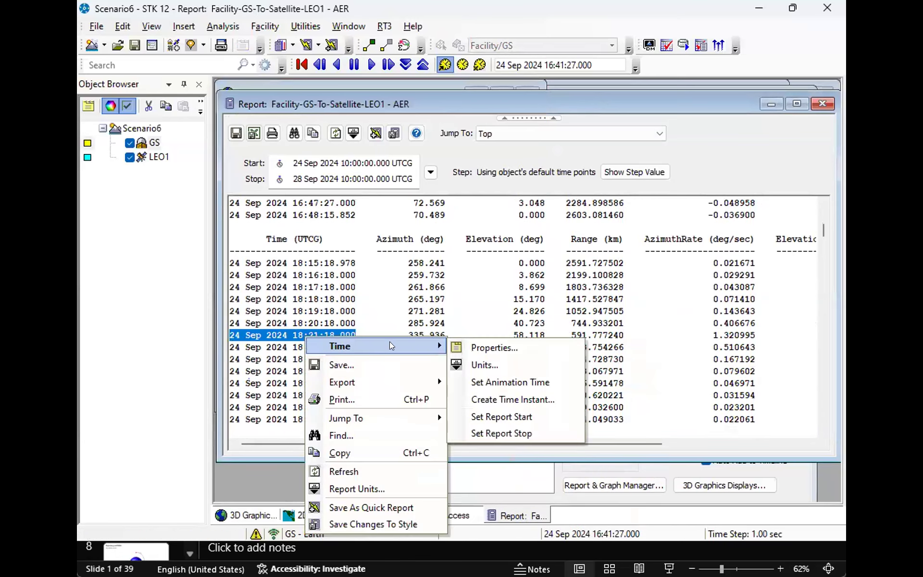
click(509, 382)
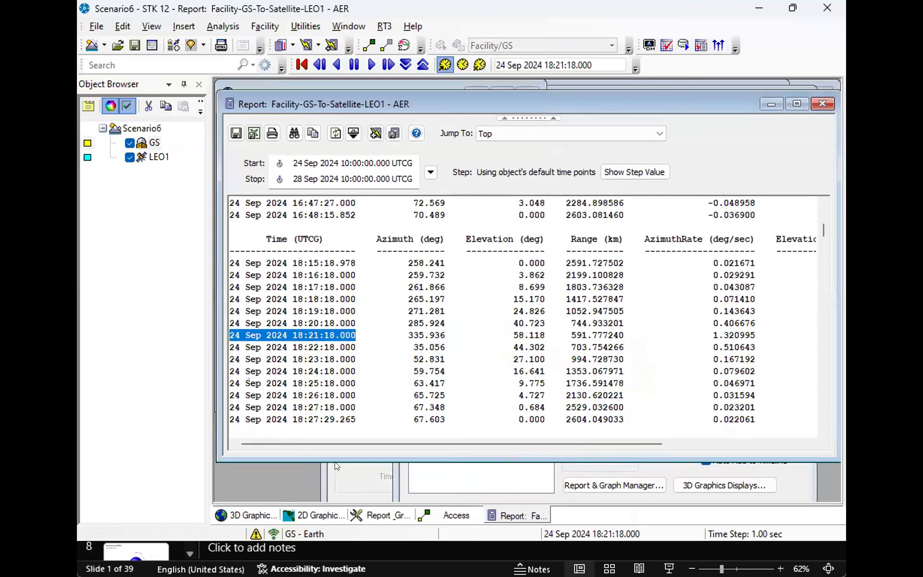
click(250, 513)
drag(361, 289, 432, 260)
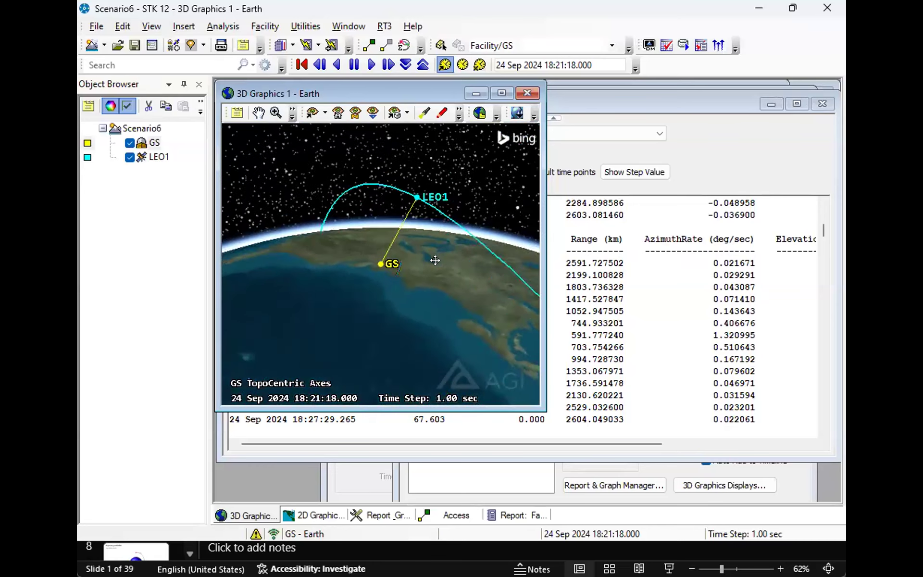
Step: Save the AER report to the Desktop as the CSV file Facility-GS-To-Satellite-LEO1_AER.csv
click(624, 99)
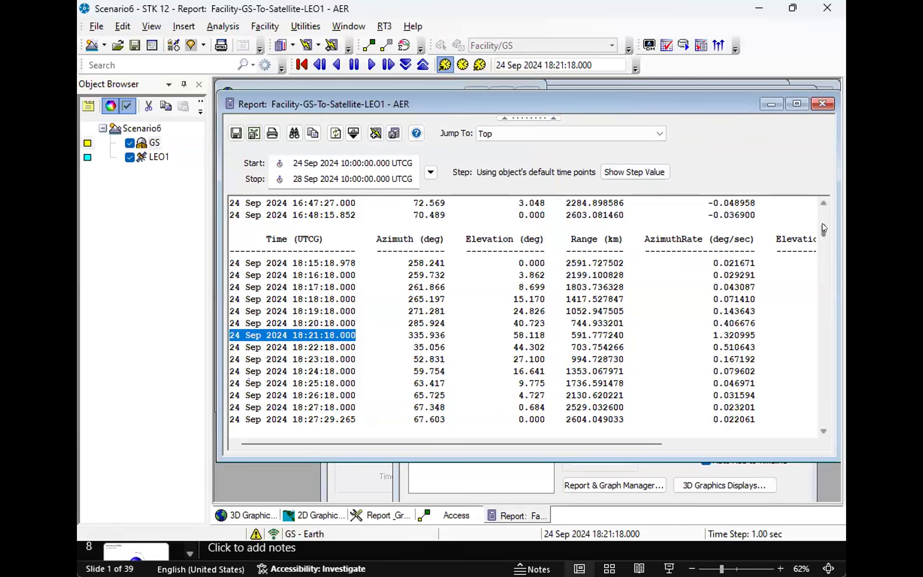
click(254, 134)
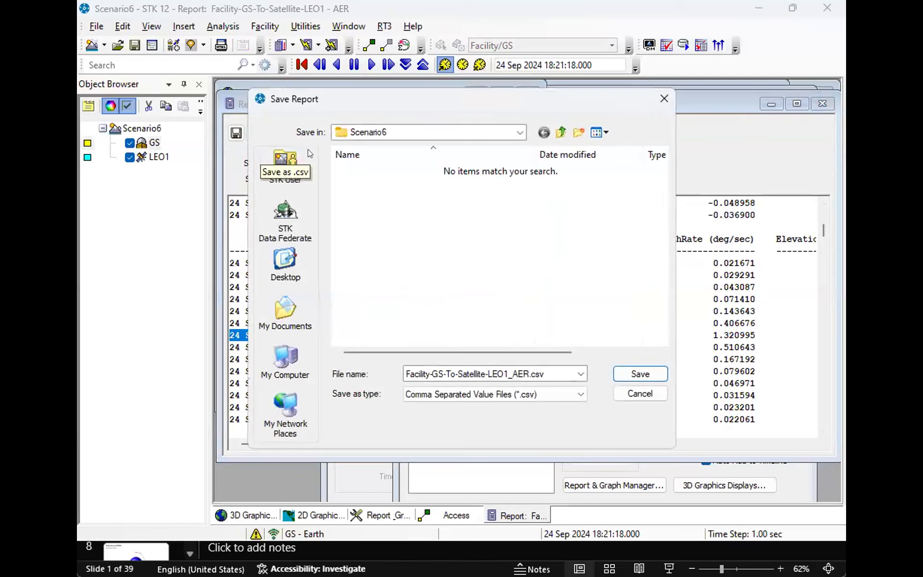
click(286, 269)
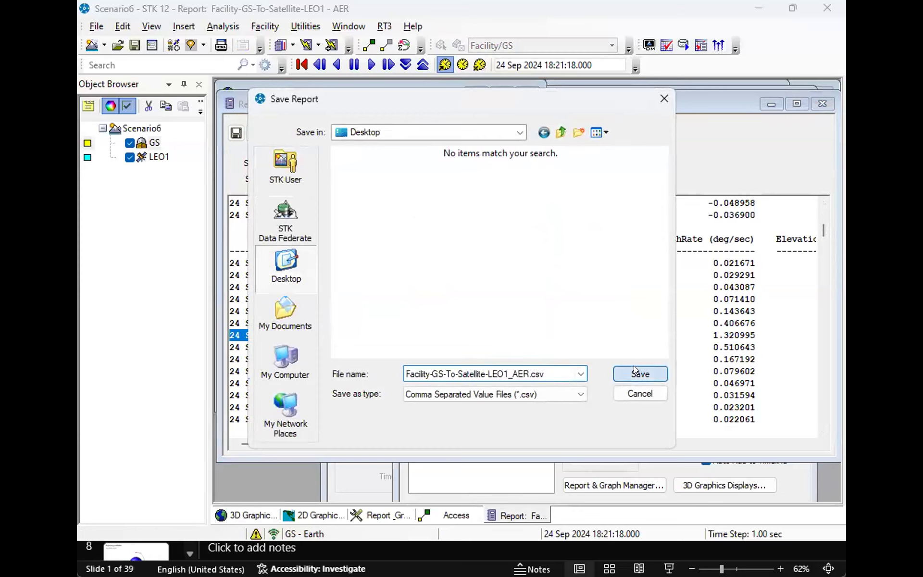
click(634, 367)
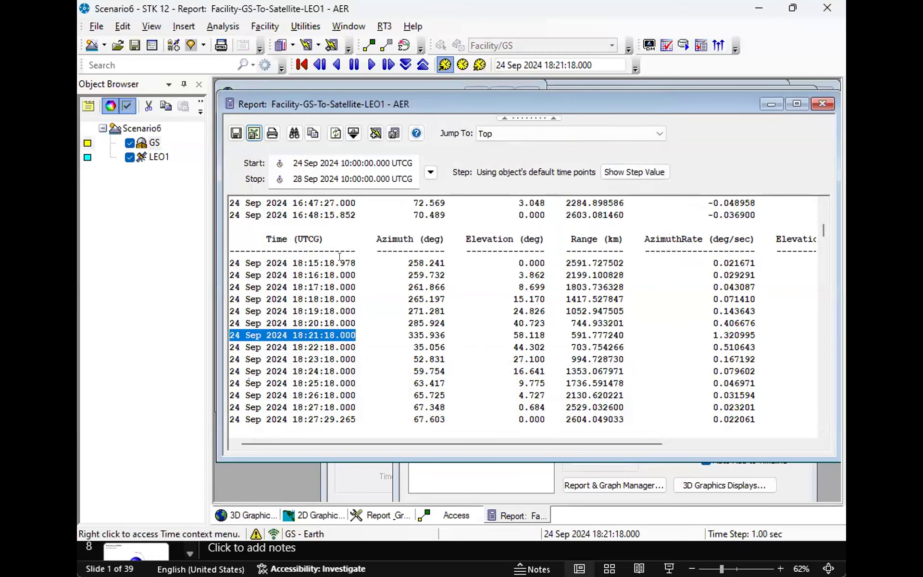
Step: Open the exported Facility-GS-To-Satellite-LEO1_AER.csv from the desktop in Excel and examine its columns
key(super+d)
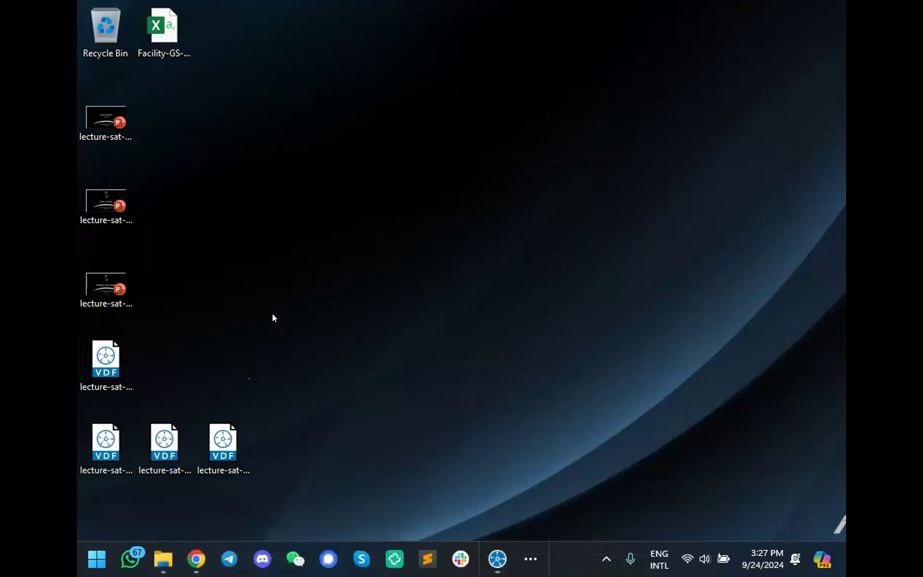
click(174, 64)
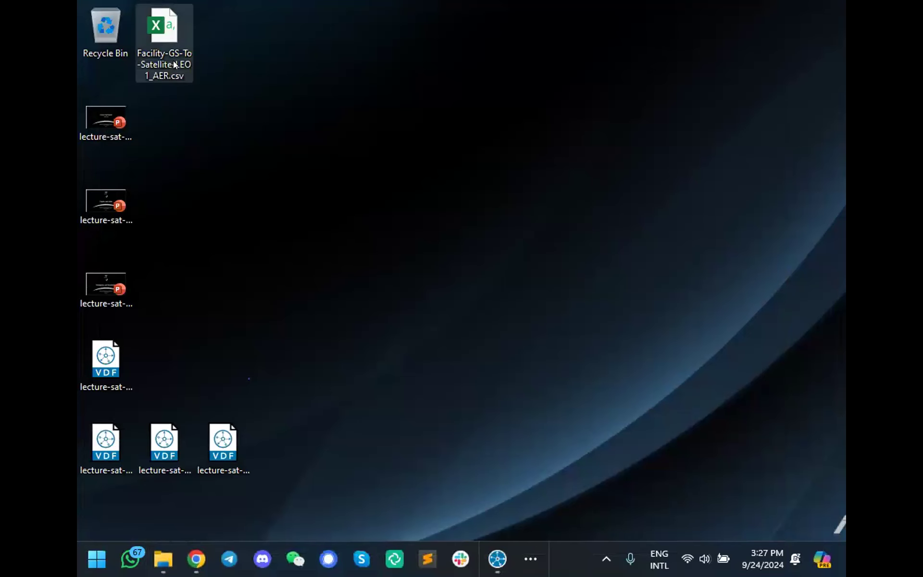
double_click(174, 63)
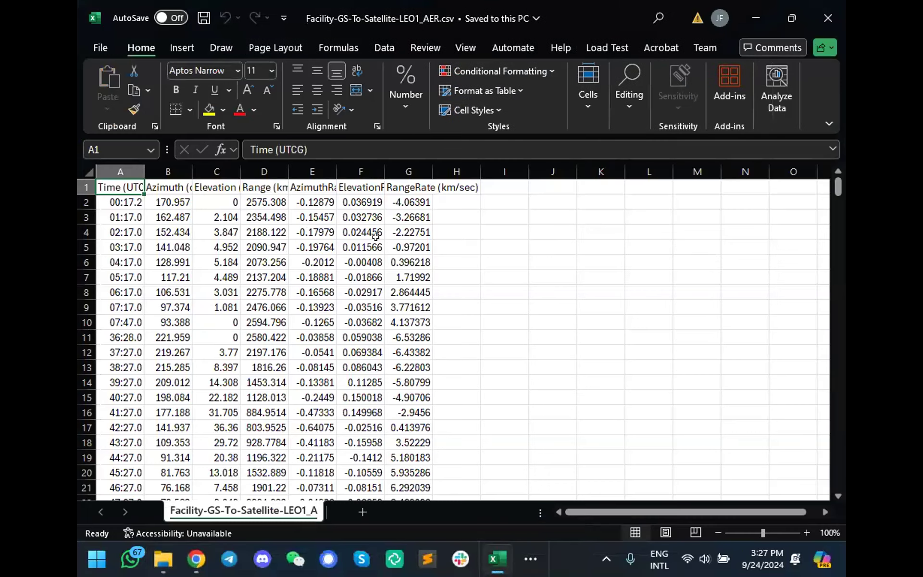
click(312, 247)
click(489, 257)
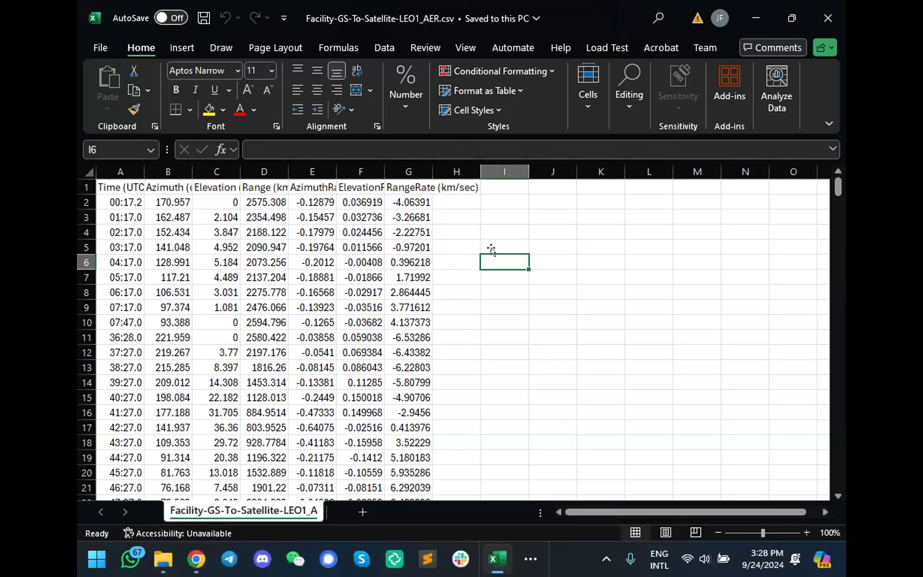
Step: Switch back to STK and minimize the AER report and Access windows
key(alt+Tab)
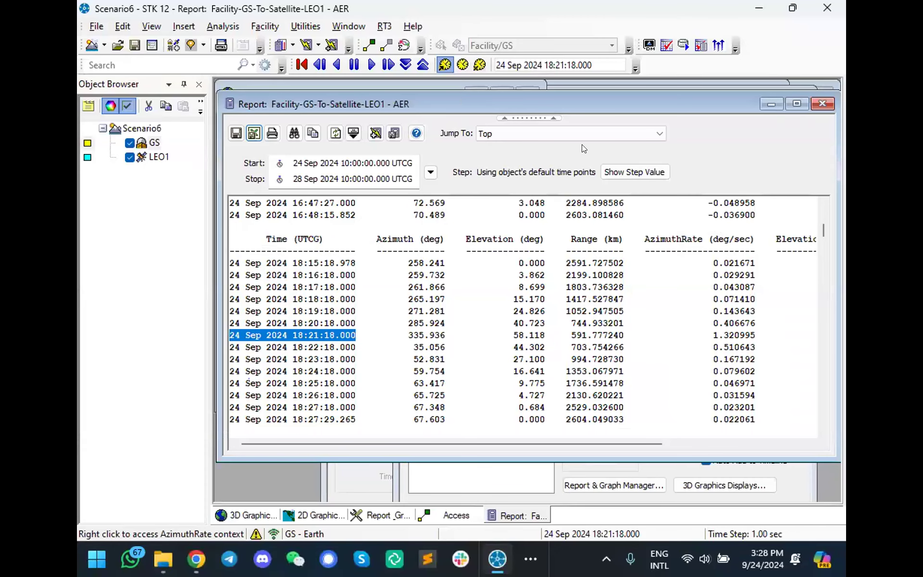
drag(547, 99, 547, 114)
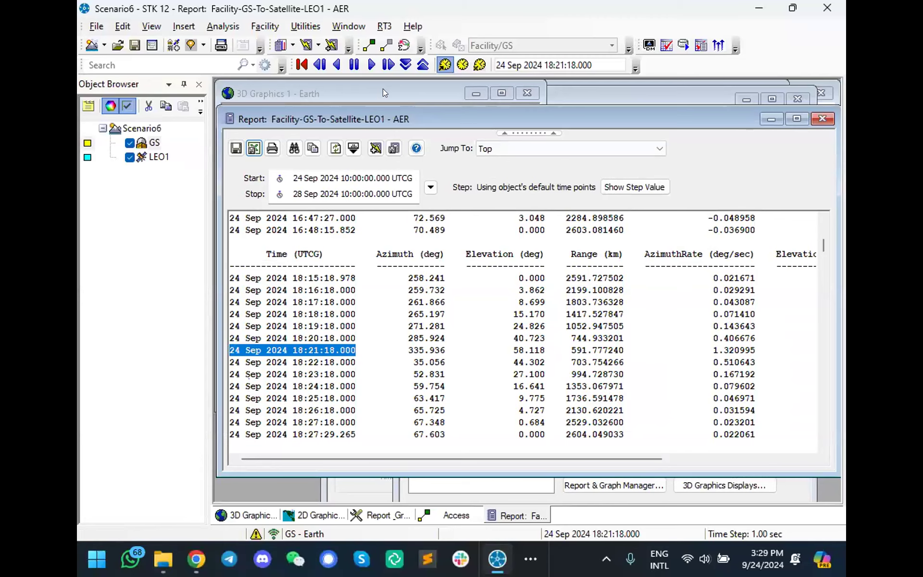
click(767, 115)
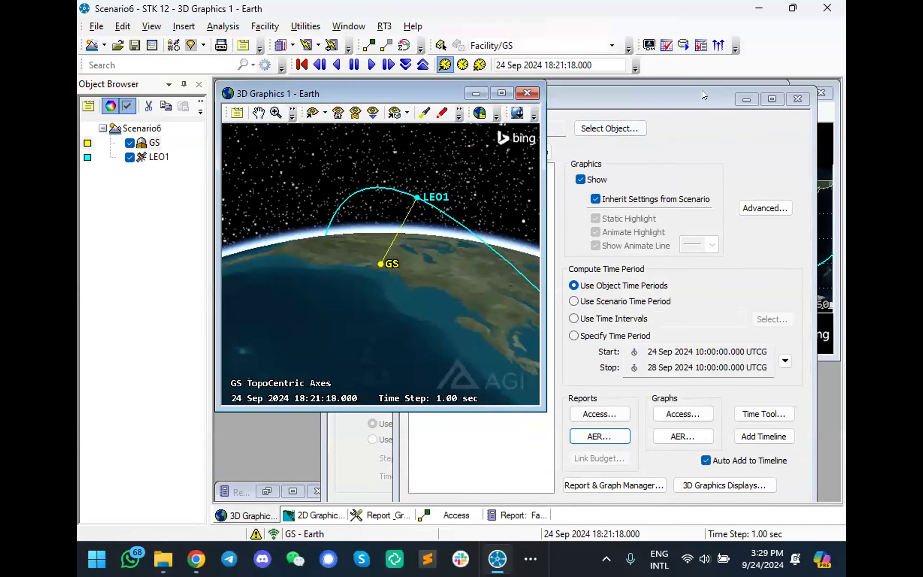
click(702, 91)
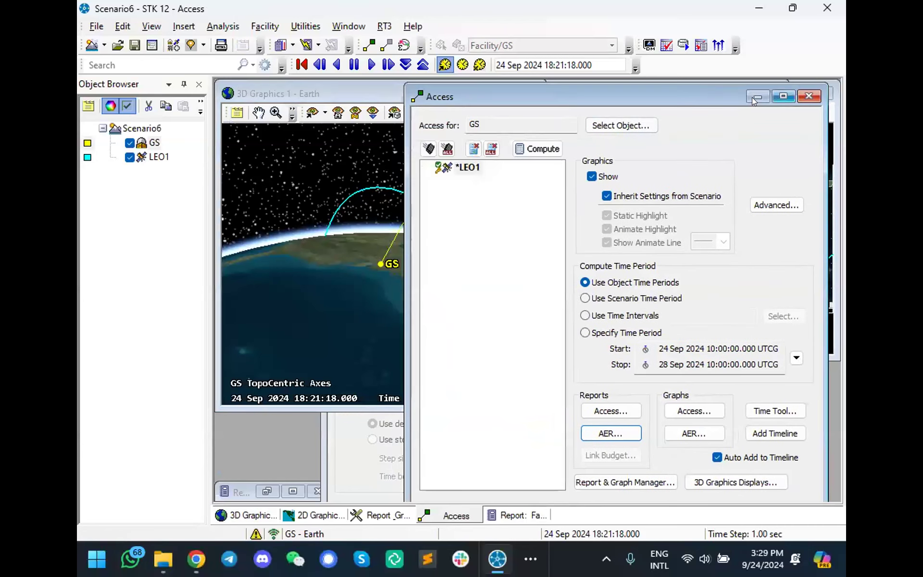
click(756, 97)
Step: Enable a minimum elevation angle of 10 deg in the GS facility's basic constraints and apply it
right_click(152, 143)
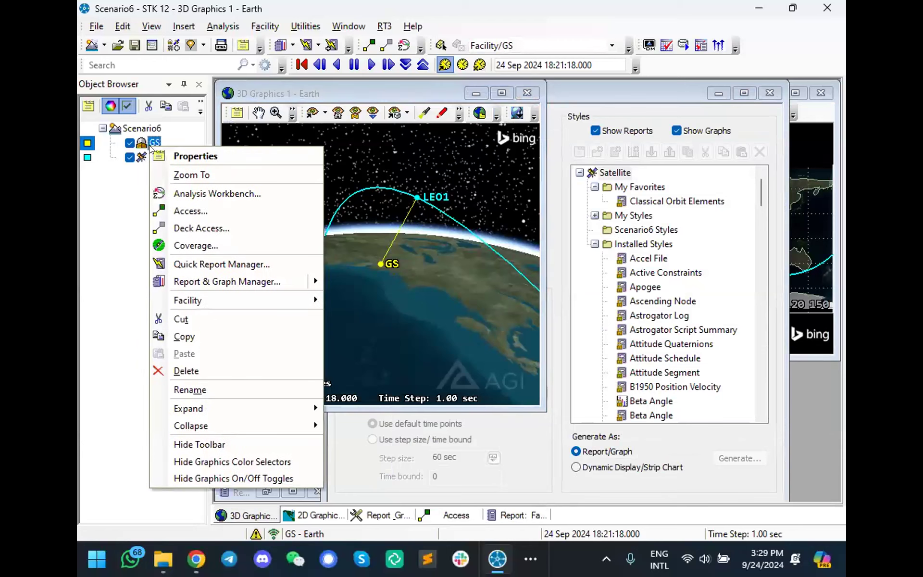
click(186, 156)
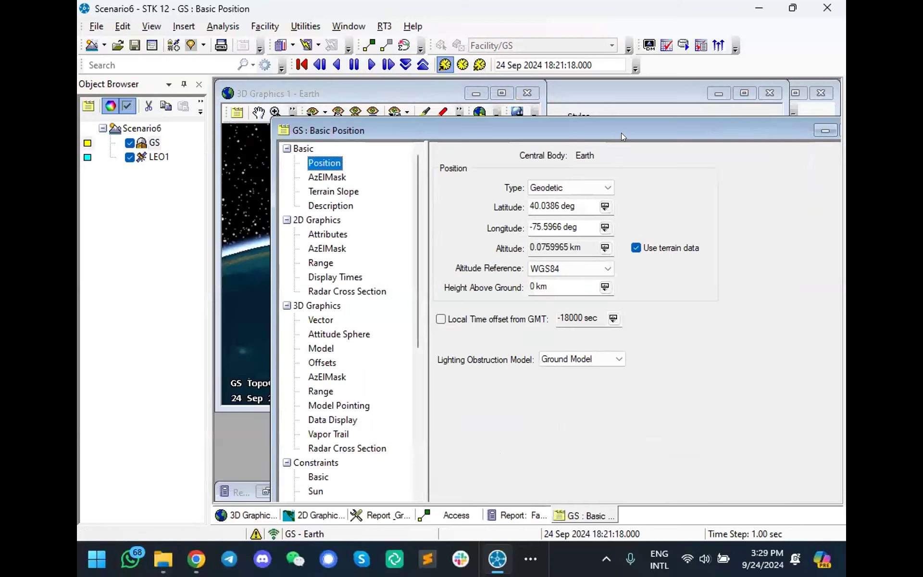
double_click(619, 125)
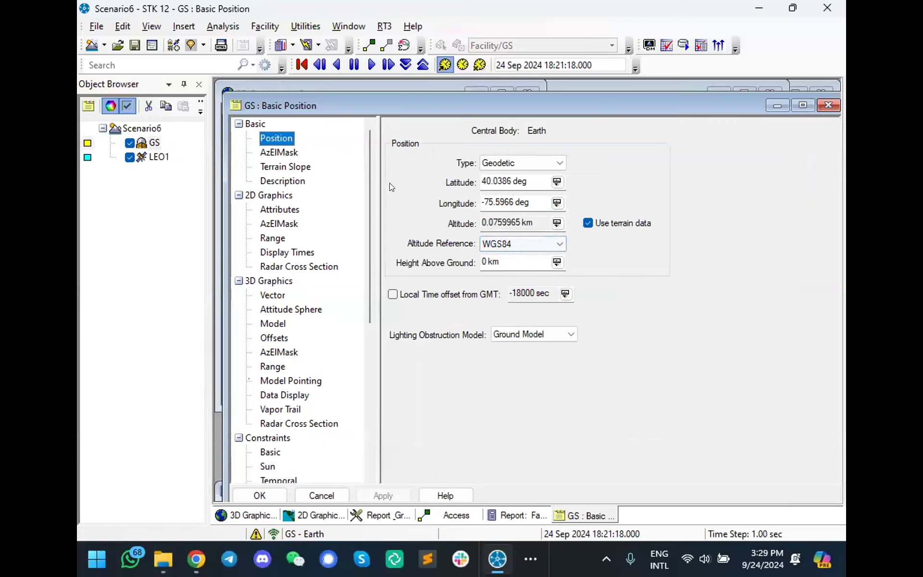
drag(367, 168, 362, 260)
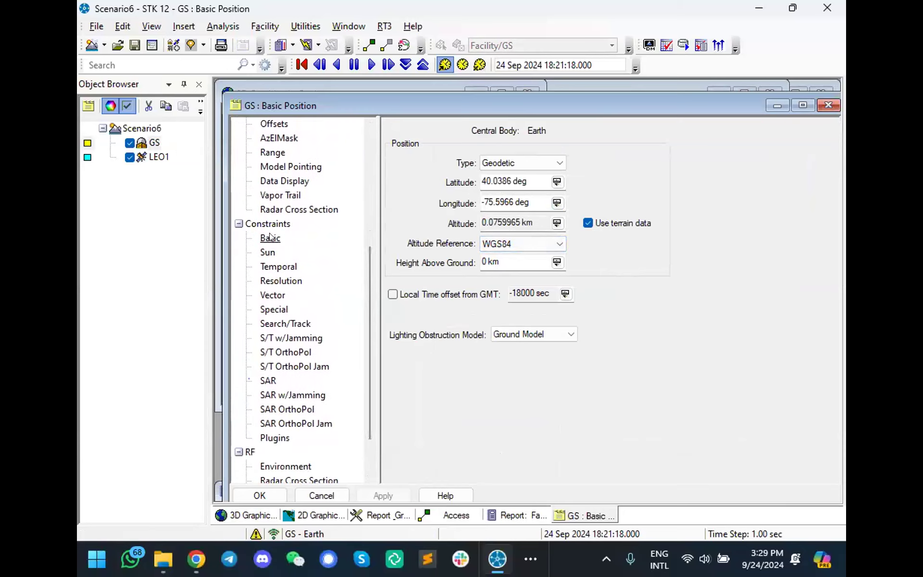
click(271, 238)
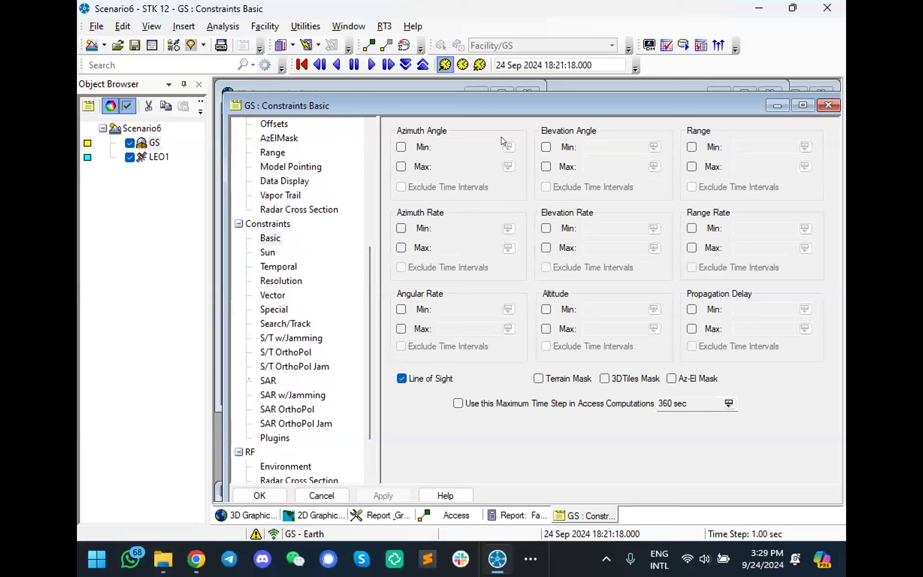
click(546, 147)
click(583, 147)
text(10)
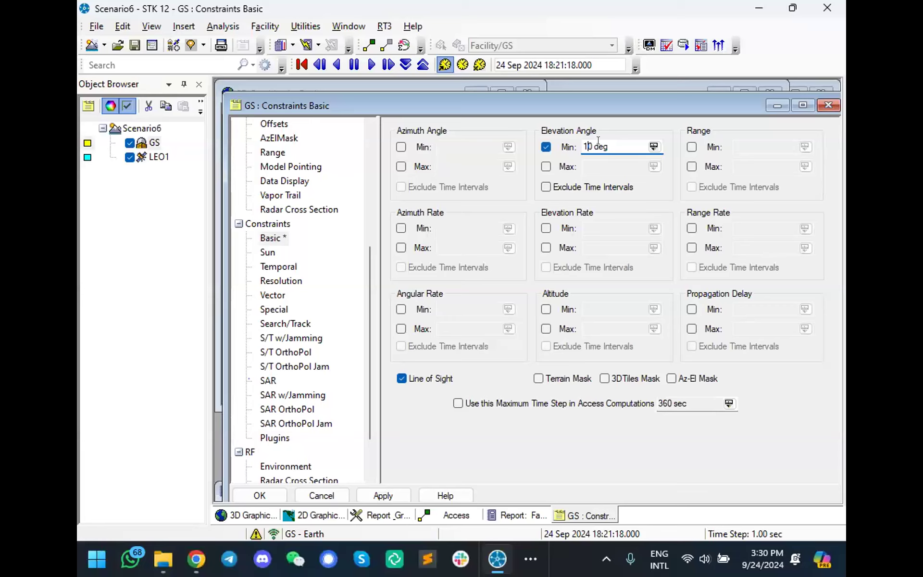
click(391, 492)
click(271, 493)
Step: Restore the AER report, refresh it with the new constraint, and examine its passes back to the first one
click(441, 516)
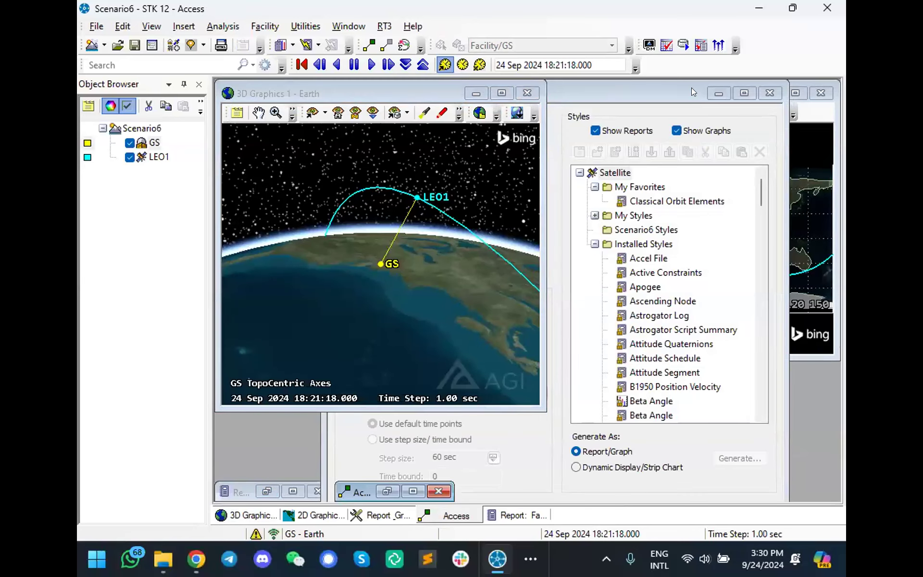
click(513, 516)
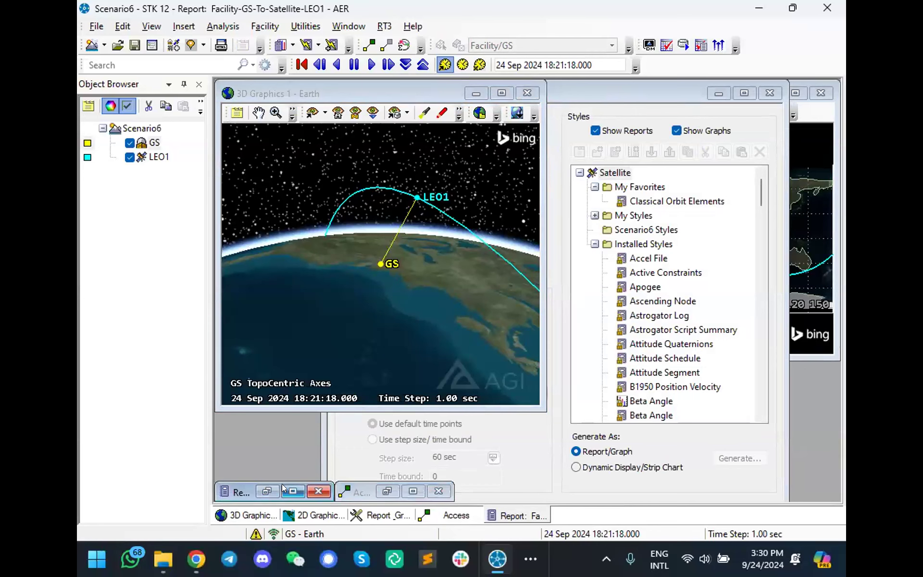
click(265, 489)
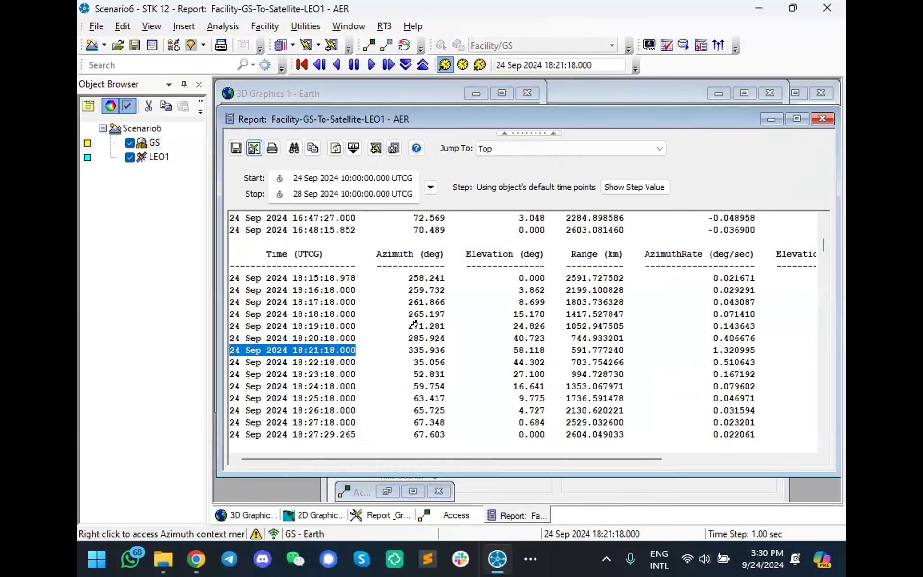
click(335, 149)
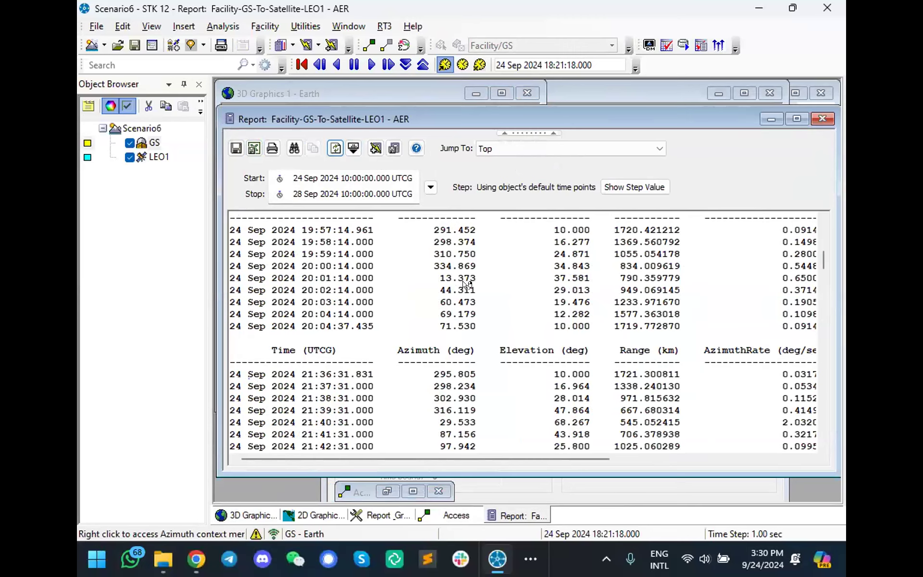
scroll(464, 283, up, 1)
scroll(464, 283, up, 3)
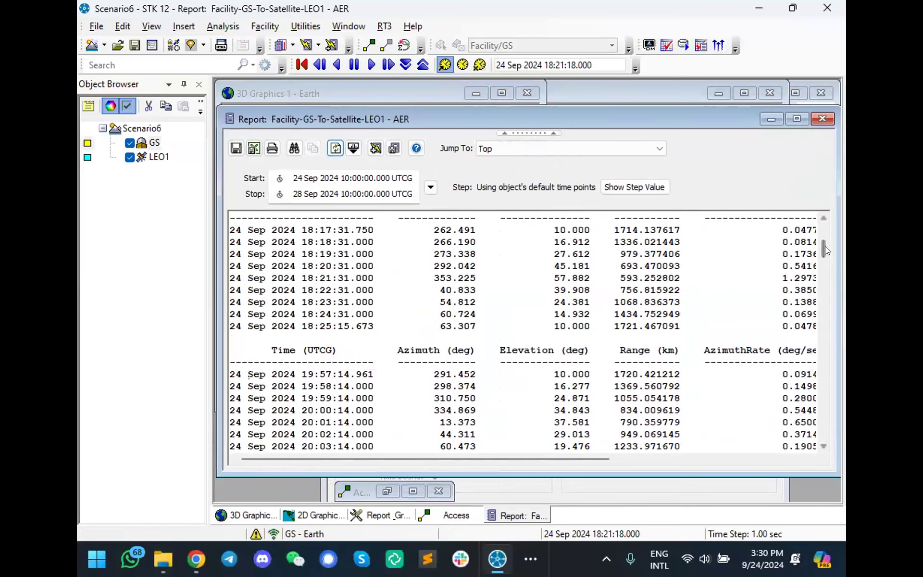
drag(825, 246, 801, 199)
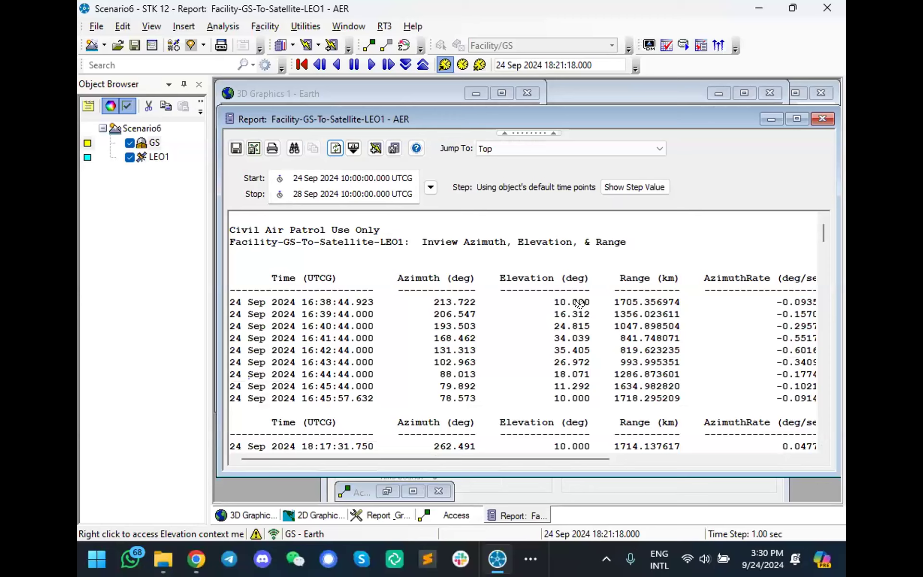
Step: Set the animation time to the first pass's 24 Sep 2024 16:38:44.923 entry and show it in the 3D window
right_click(323, 304)
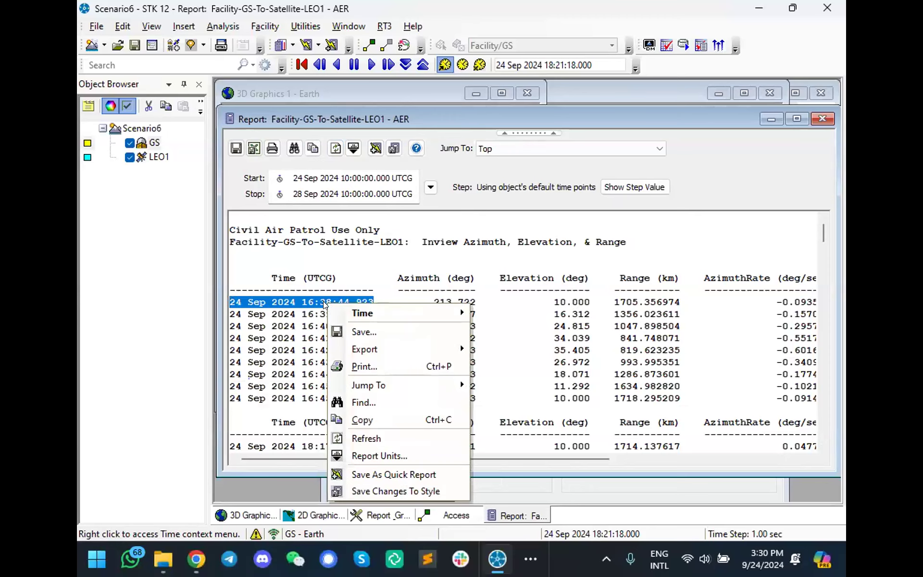
mouse_move(380, 311)
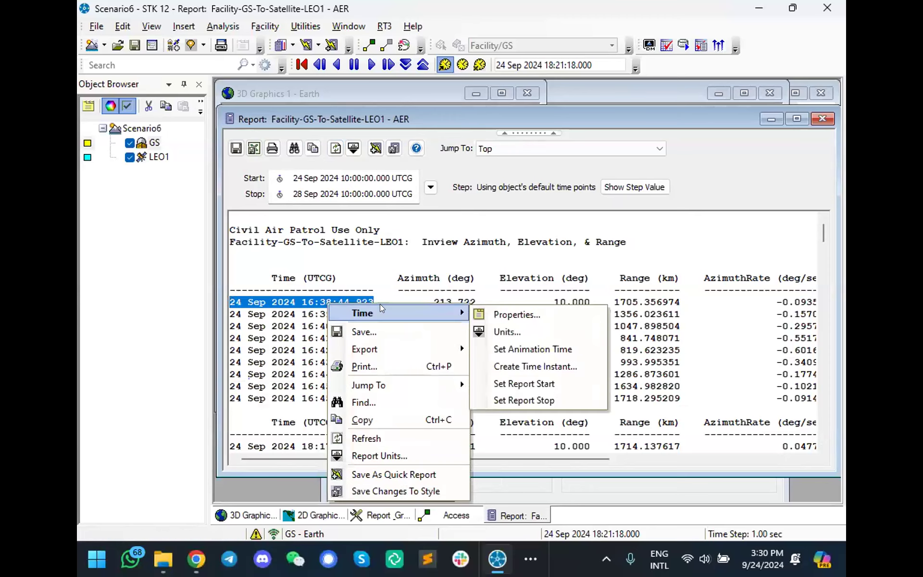
click(549, 350)
click(248, 514)
drag(336, 343, 381, 257)
Step: Play the animation forward through the first pass until access ends, viewing GS and LEO1 from different angles
click(353, 64)
click(369, 65)
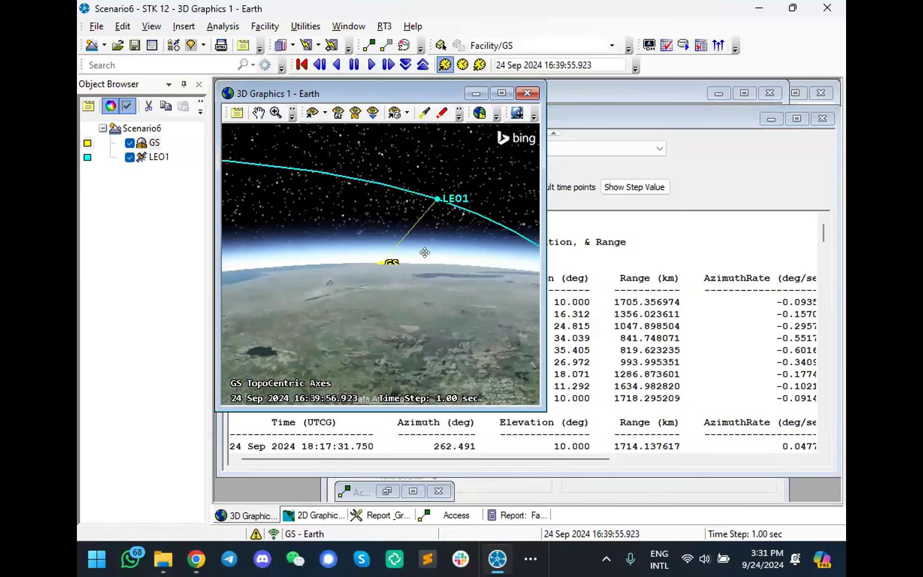
mouse_move(404, 266)
mouse_down()
mouse_move(432, 258)
mouse_move(402, 270)
mouse_up()
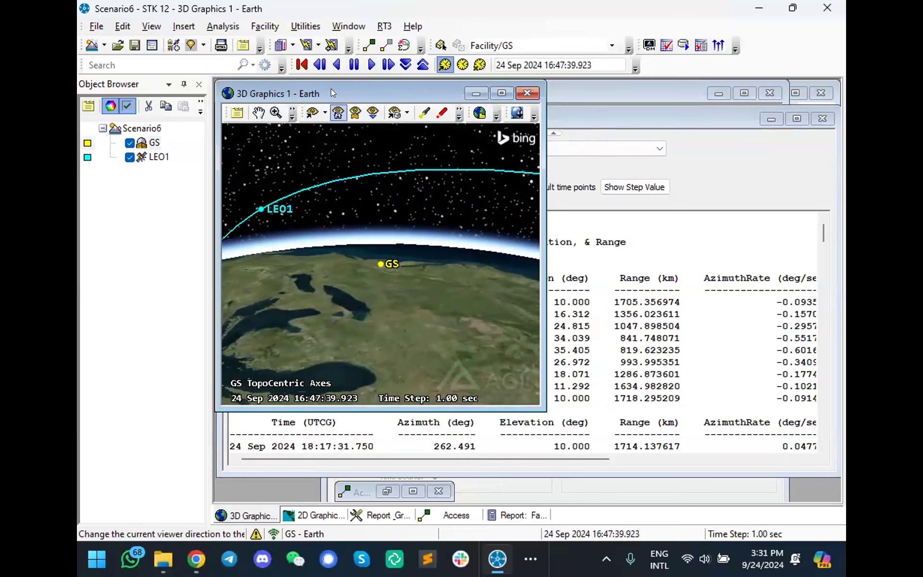
Step: Maximize the 3D window, return to its home view, and orient Earth to show GS and LEO1's whole orbit
click(503, 93)
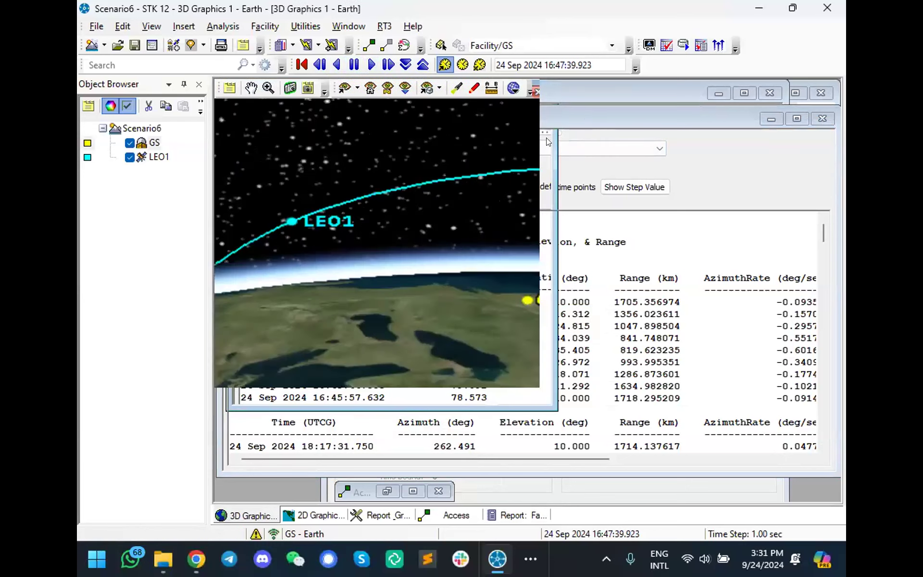
scroll(475, 244, down, 8)
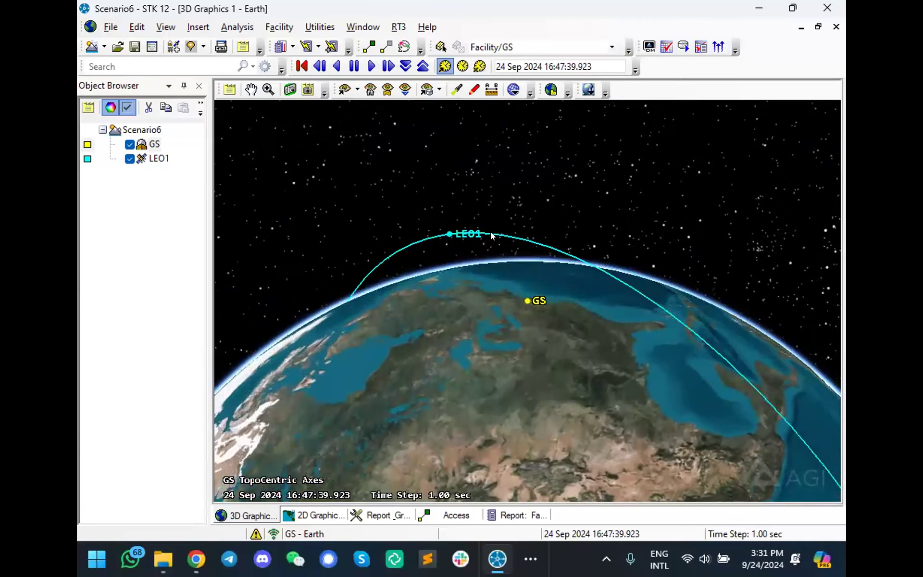
click(369, 94)
scroll(440, 244, down, 3)
drag(585, 282, 515, 270)
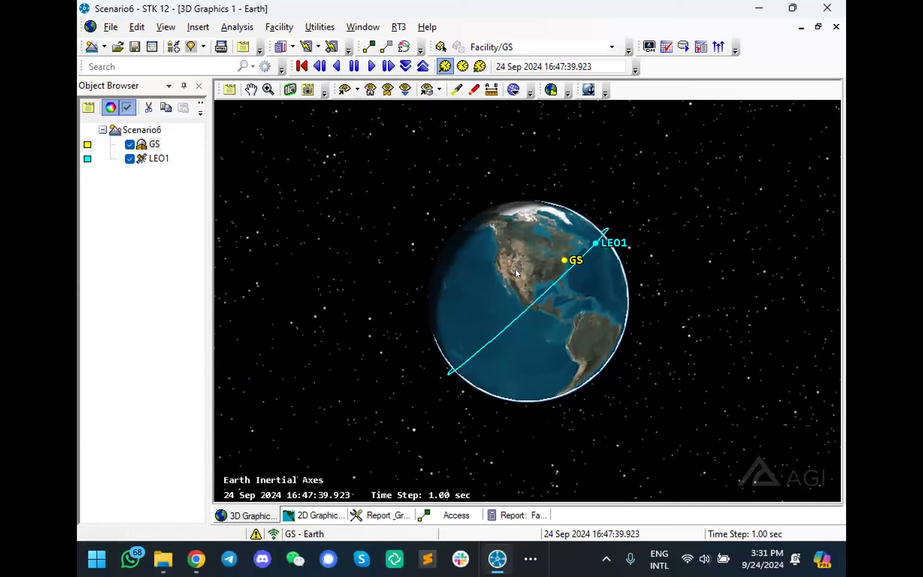
Step: Change LEO1's orbit to an inclination of 90 deg
click(158, 159)
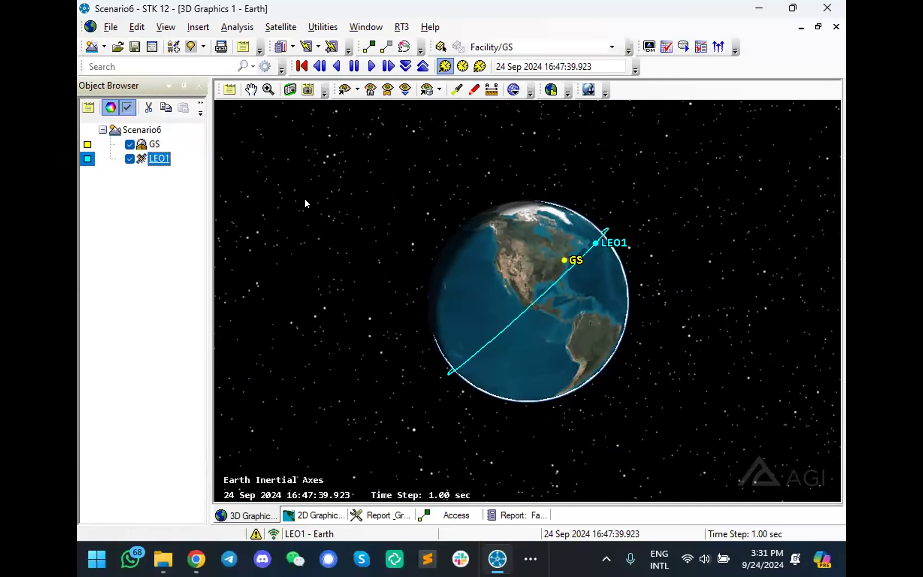
drag(488, 255, 472, 252)
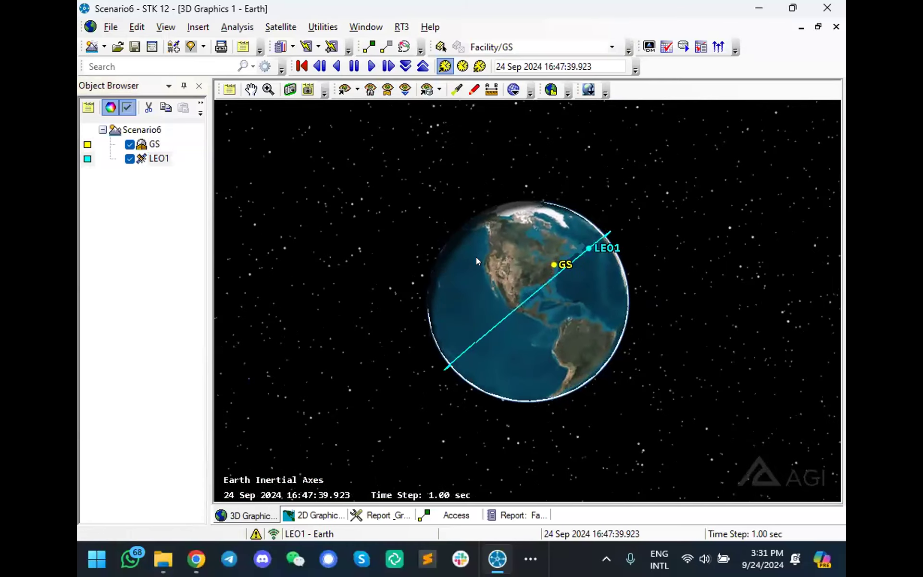
right_click(159, 158)
click(186, 165)
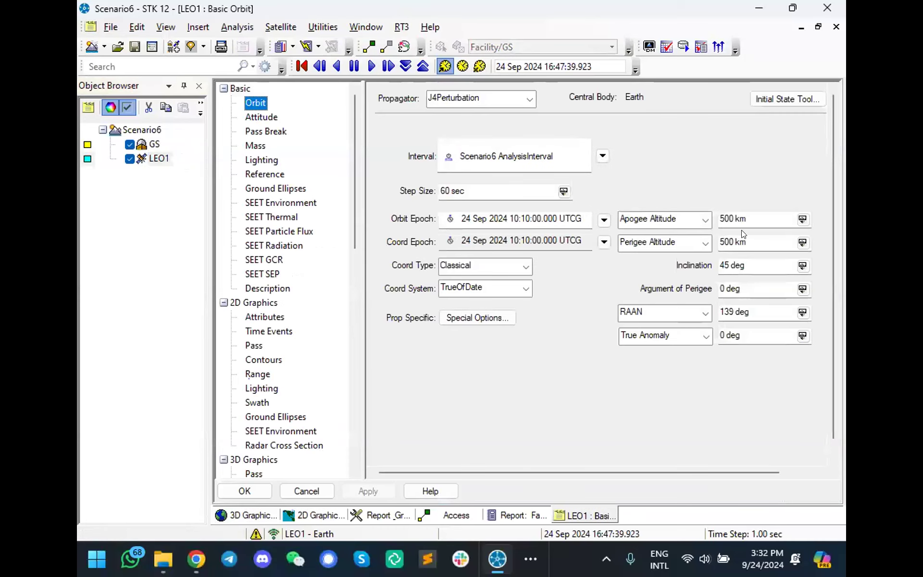
click(725, 266)
key(shift+Home)
text(90)
click(368, 491)
click(244, 491)
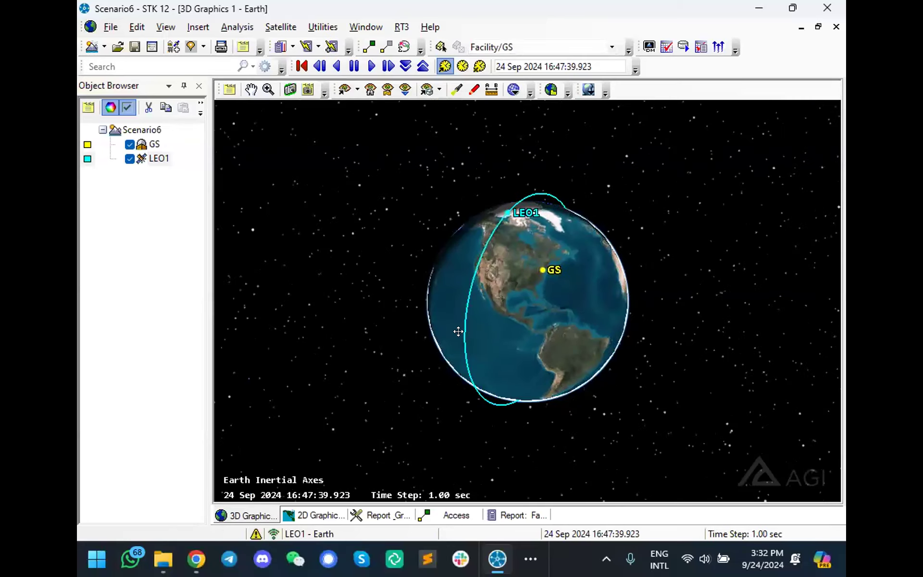
Step: Duplicate the satellite LEO1 within the scenario
click(153, 158)
key(F2)
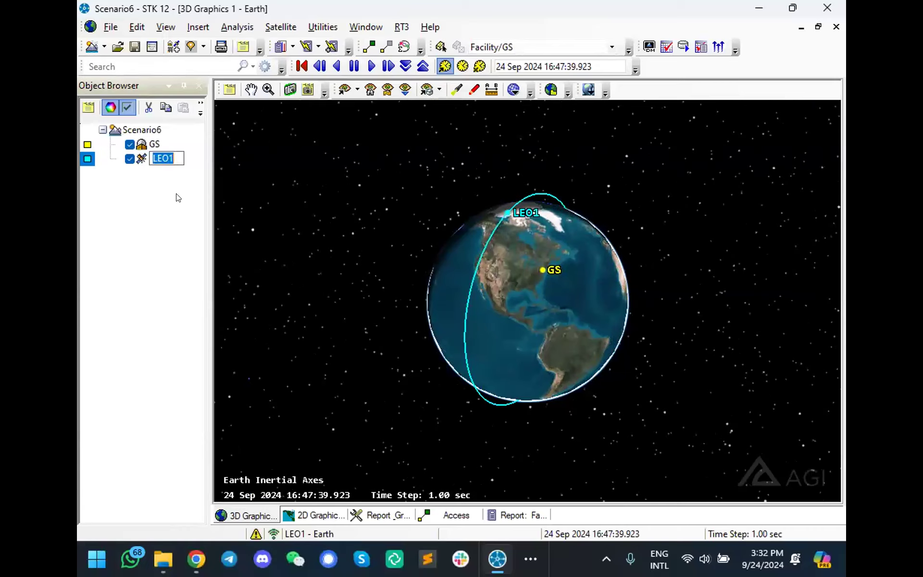
key(Return)
key(ctrl+c)
key(ctrl+v)
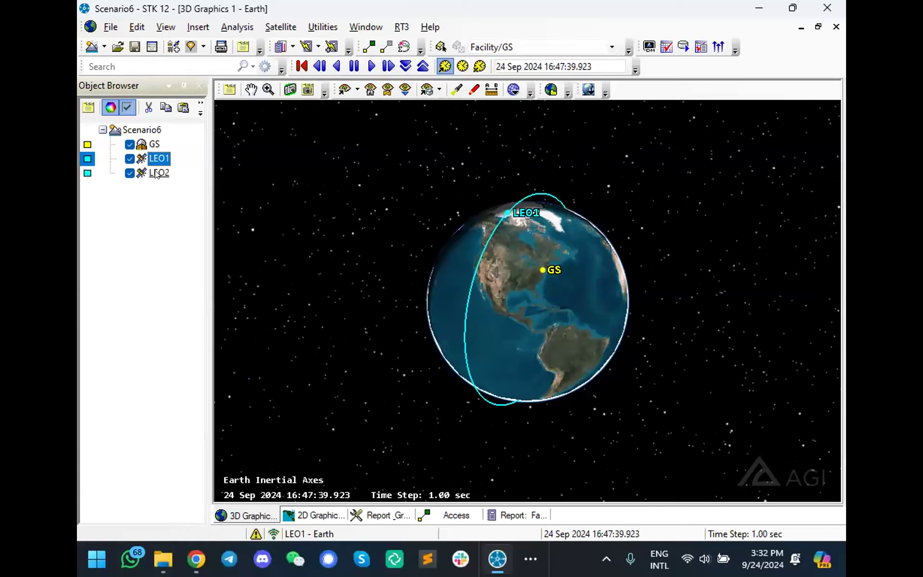
Step: Set LEO2's true anomaly to 10 deg
right_click(163, 174)
click(169, 181)
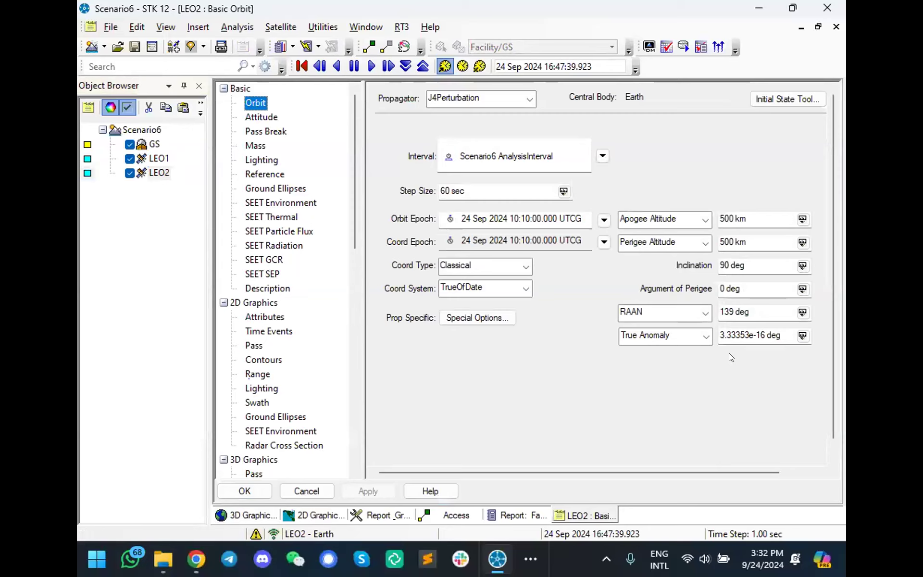
drag(765, 335, 716, 335)
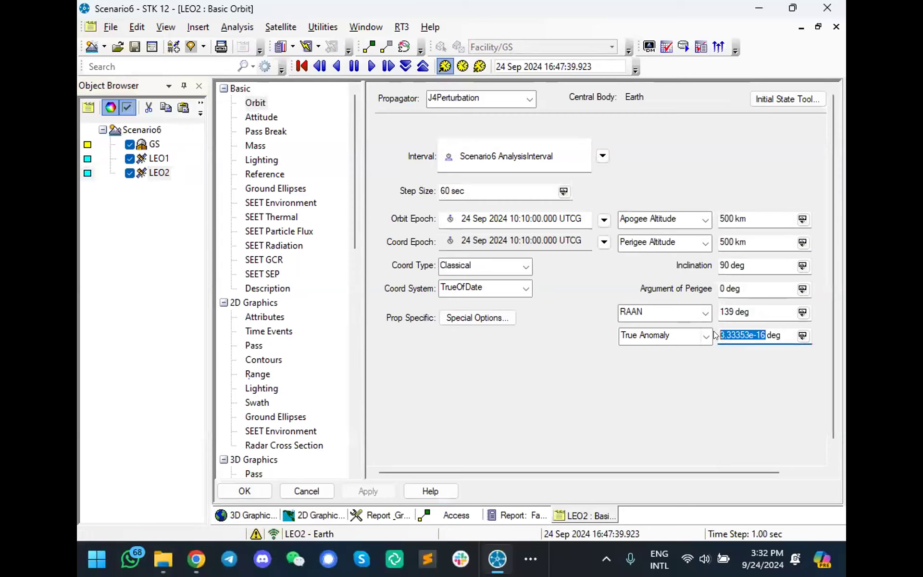
text(10)
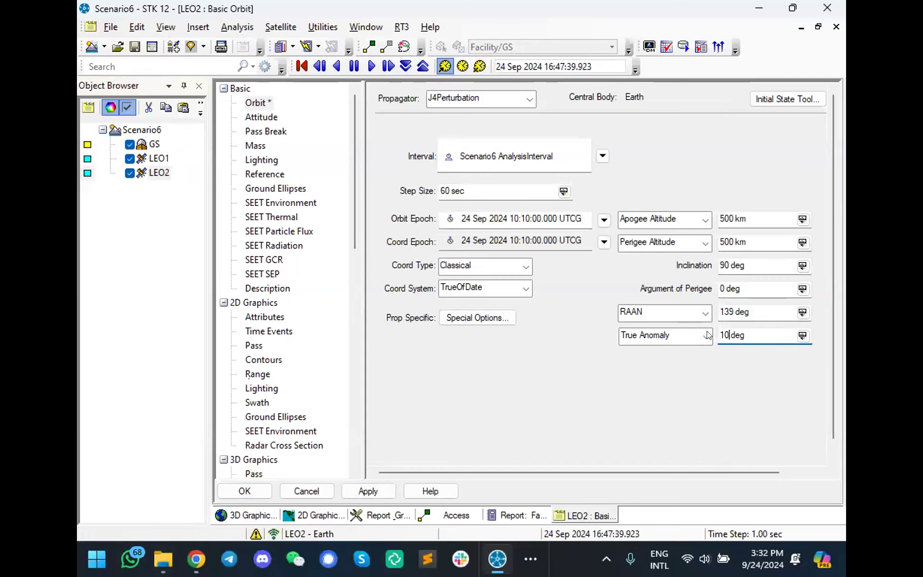
click(368, 490)
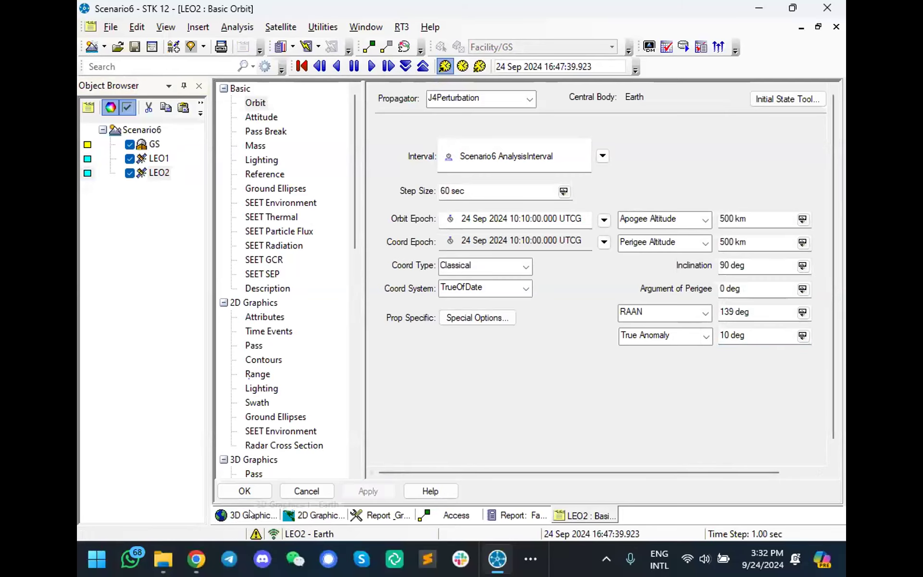
click(248, 489)
Step: Orient Earth toward the shared orbit and play the animation forward briefly to compare LEO1 and LEO2
drag(612, 281, 397, 249)
drag(529, 270, 479, 288)
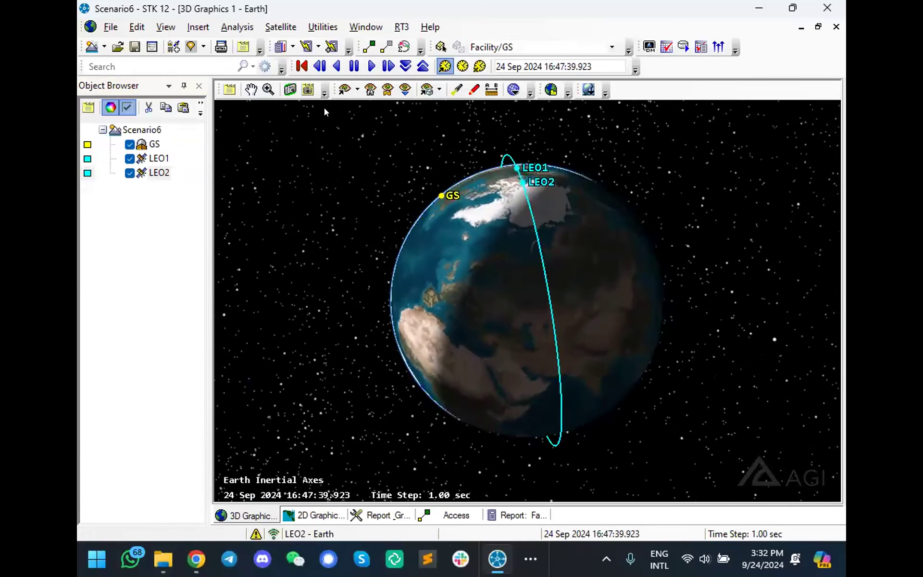
click(370, 67)
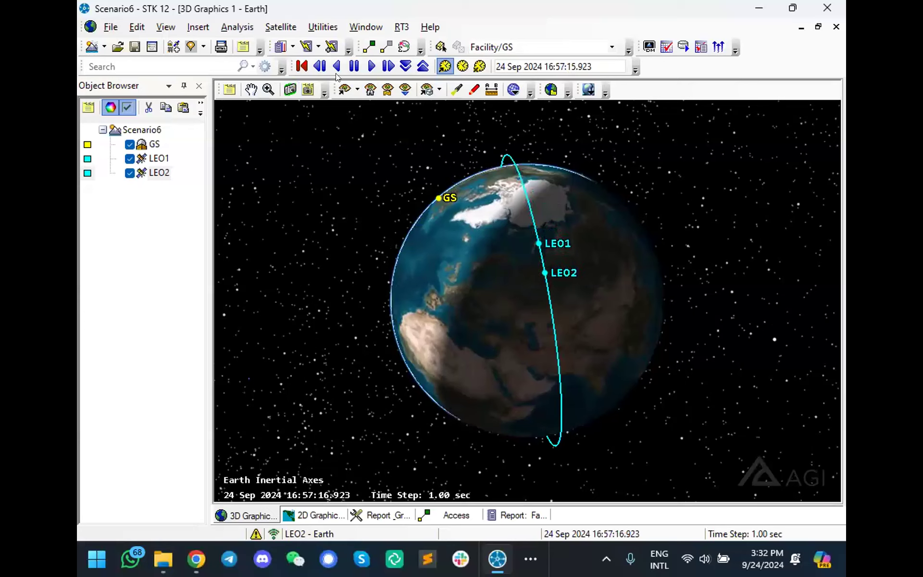
click(351, 66)
Step: Duplicate LEO2 and set the new satellite's true anomaly to 20 deg
click(162, 172)
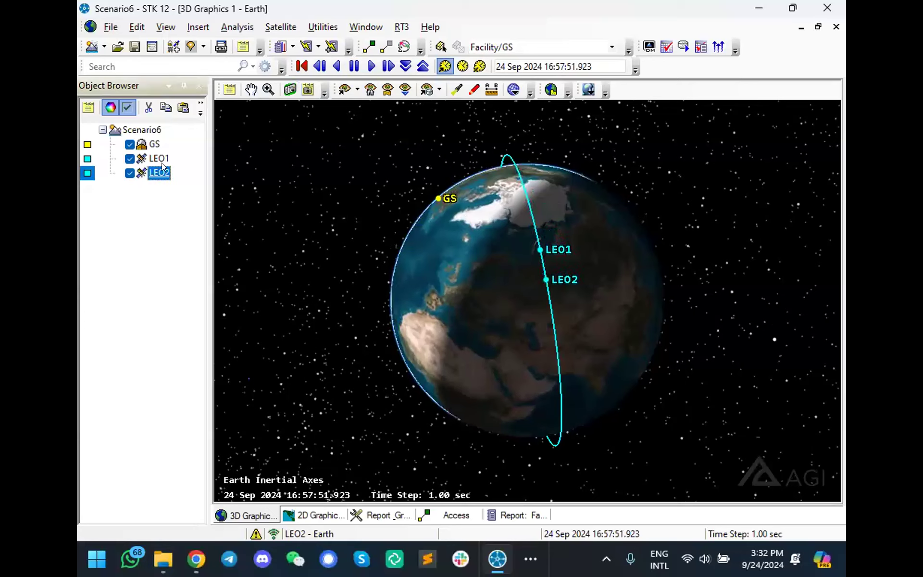
key(ctrl+v)
right_click(158, 188)
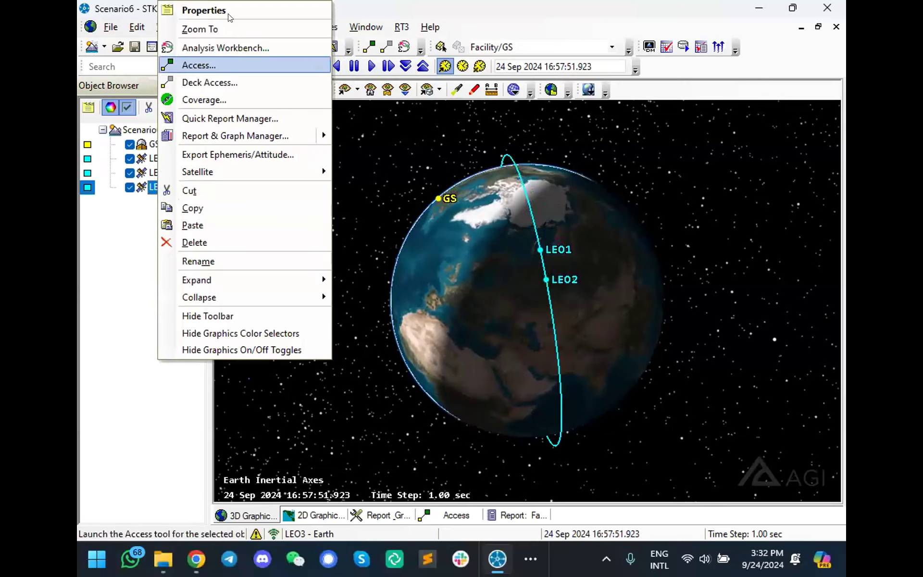
click(226, 11)
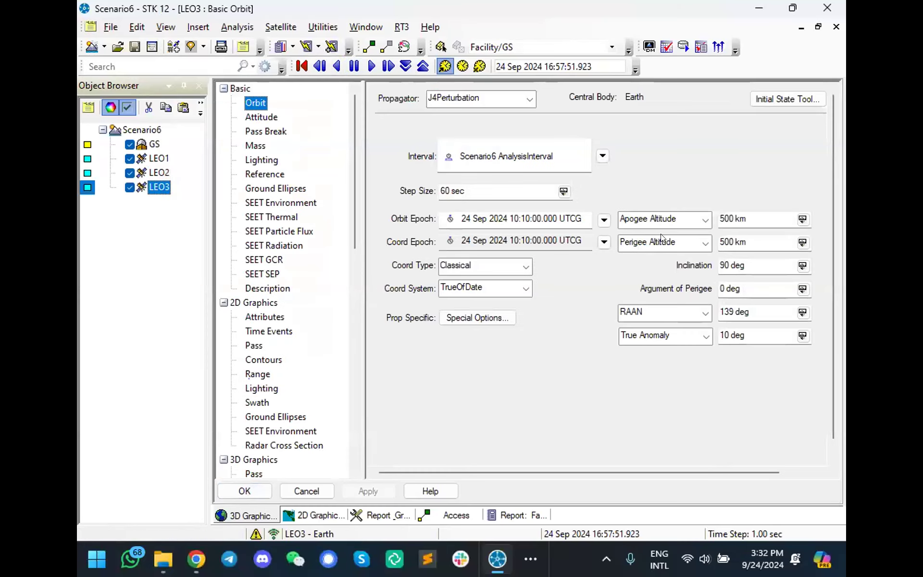
click(724, 266)
click(724, 336)
key(BackSpace)
text(2)
click(368, 491)
click(245, 490)
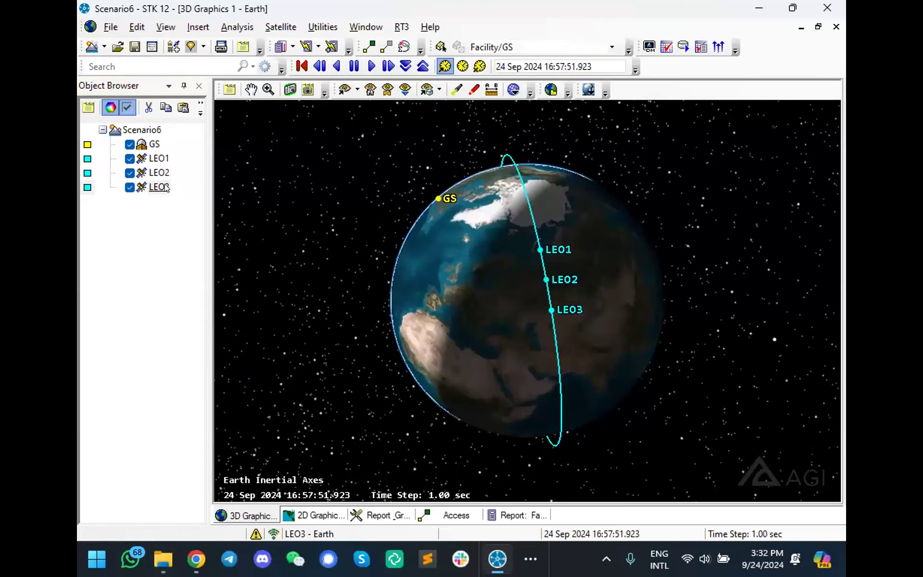
Step: Duplicate LEO3 and set the new satellite's true anomaly to 40 deg
click(165, 187)
key(ctrl+c)
key(ctrl+v)
click(157, 201)
right_click(164, 201)
click(226, 8)
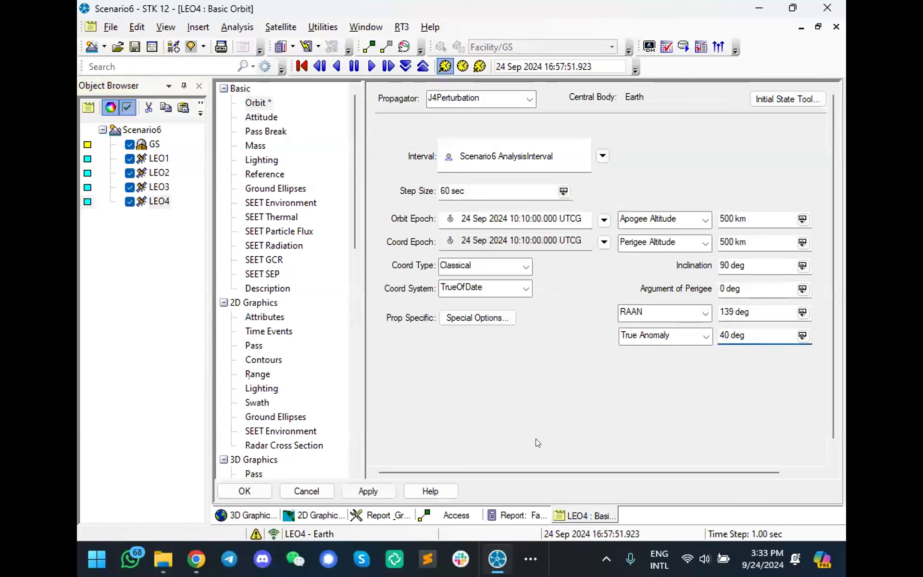
click(367, 491)
click(243, 491)
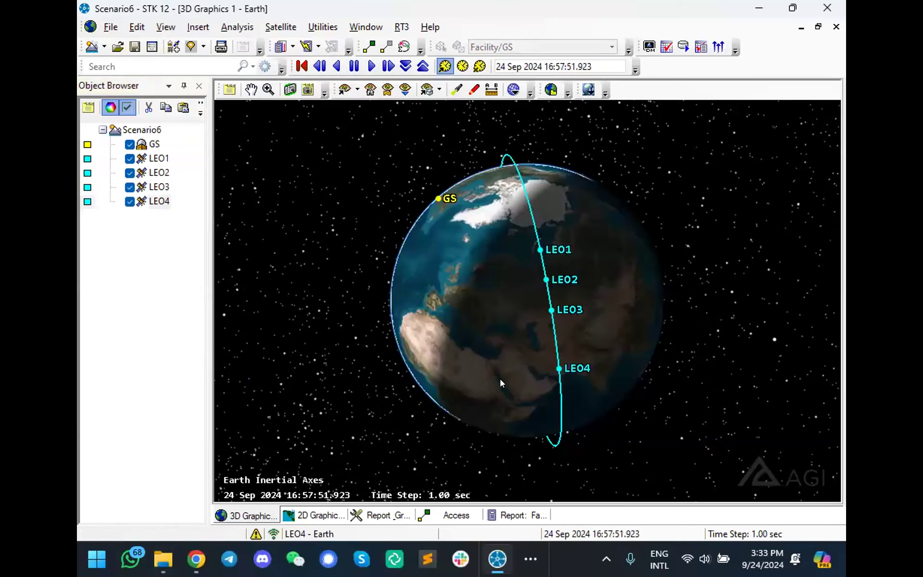
Step: Check LEO3's orbit properties, set LEO4's true anomaly to 30 deg, and return to the 3D window
drag(535, 360, 485, 314)
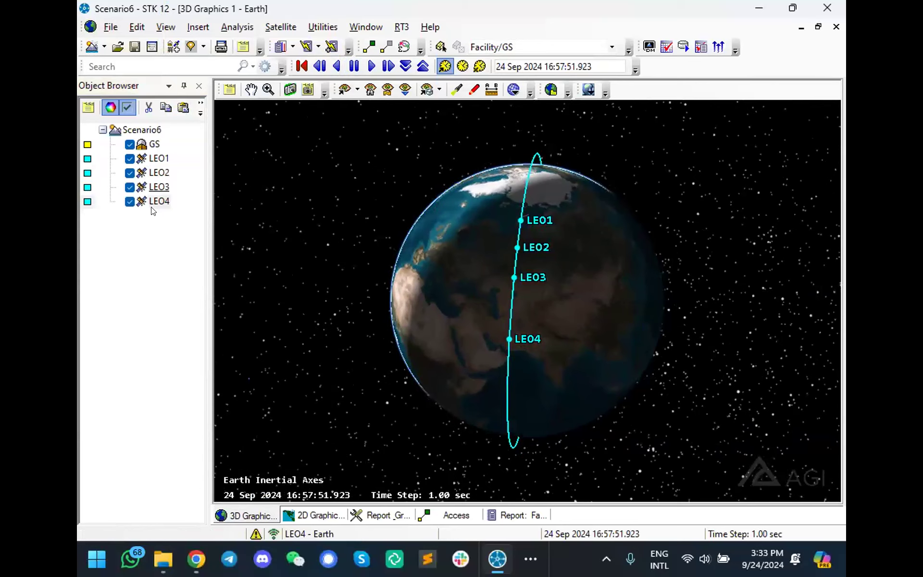
right_click(163, 186)
click(206, 10)
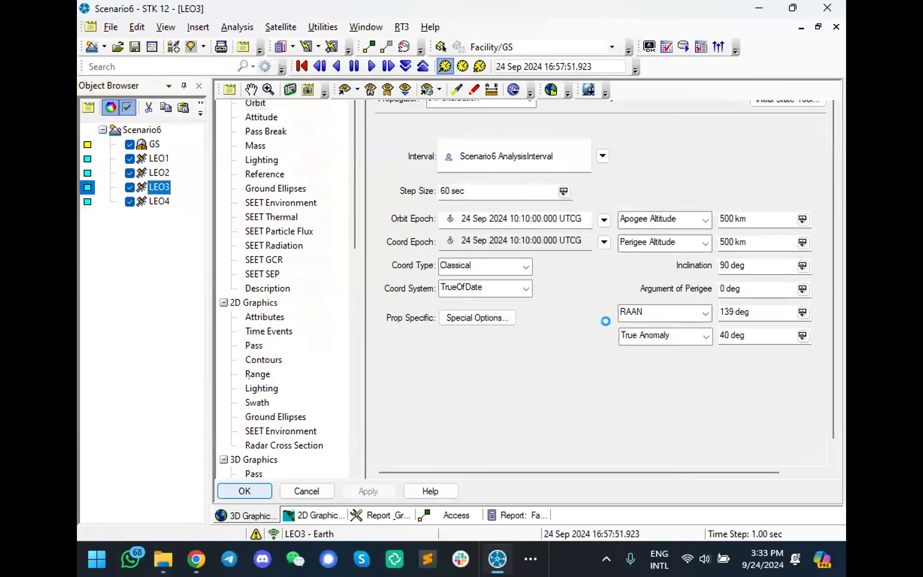
right_click(163, 201)
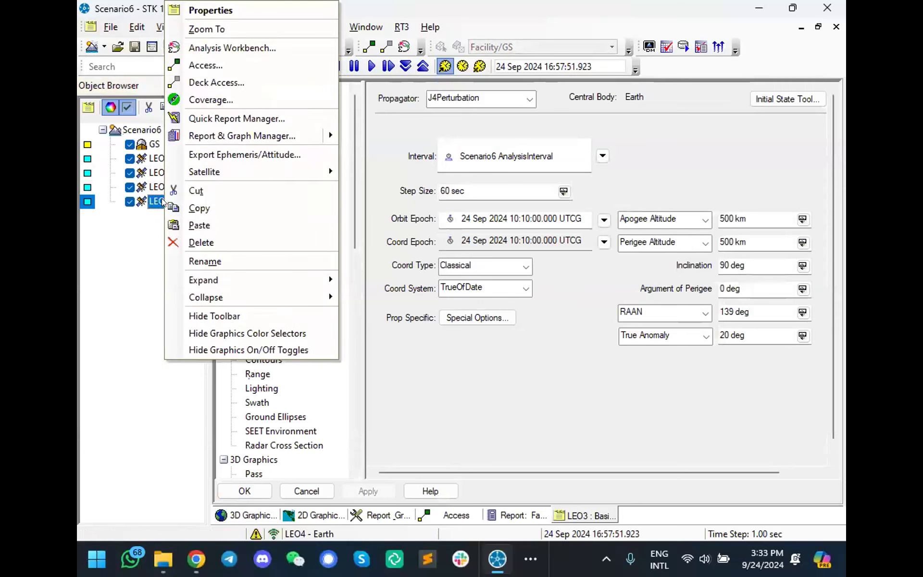
click(206, 10)
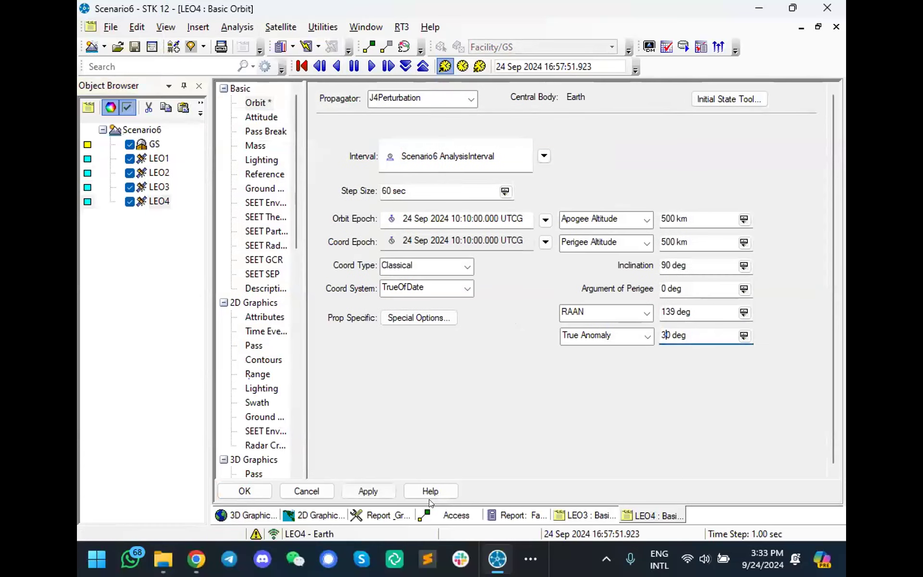
click(355, 489)
click(246, 514)
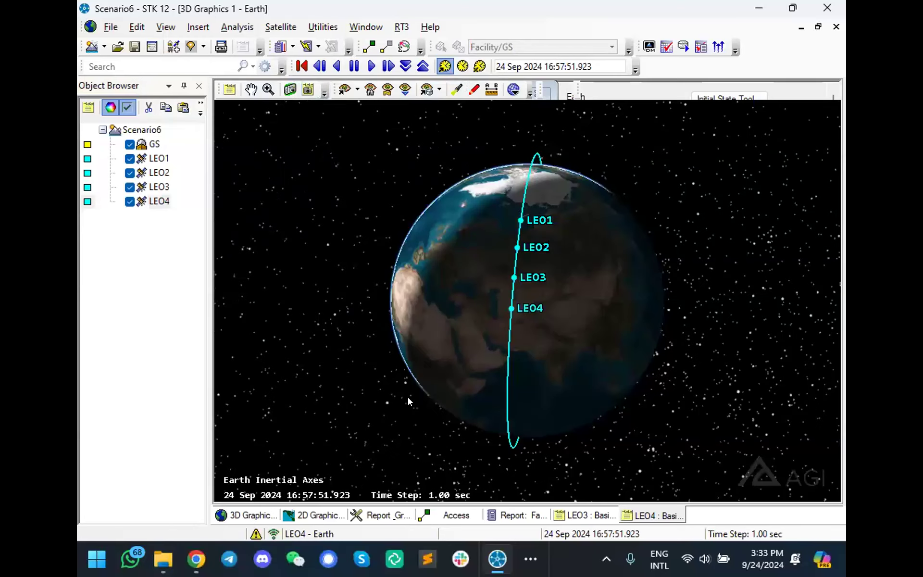
Step: Play the animation forward, follow the four satellites around Earth from different angles, and pause it
click(371, 70)
drag(421, 221, 488, 302)
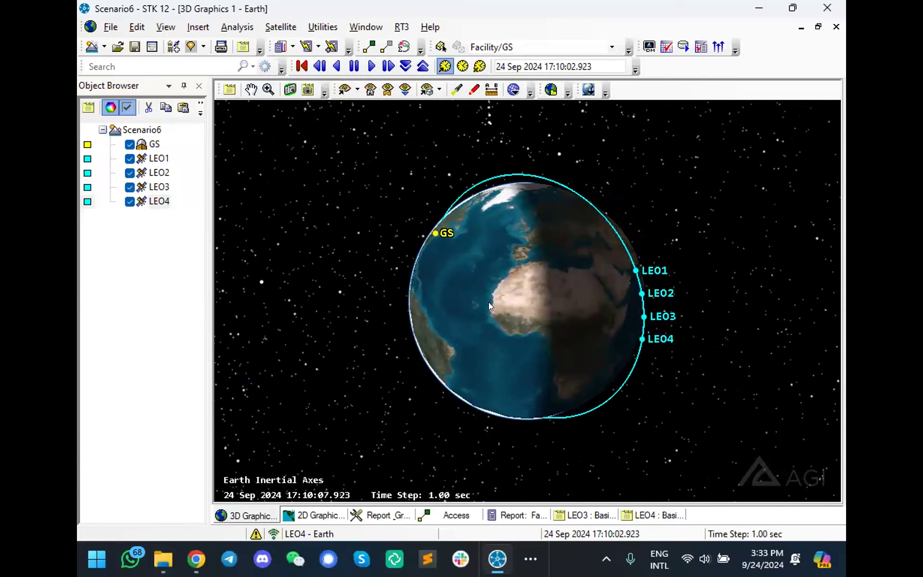
drag(618, 319, 478, 277)
drag(632, 274, 488, 274)
scroll(517, 328, up, 2)
drag(517, 329, 657, 321)
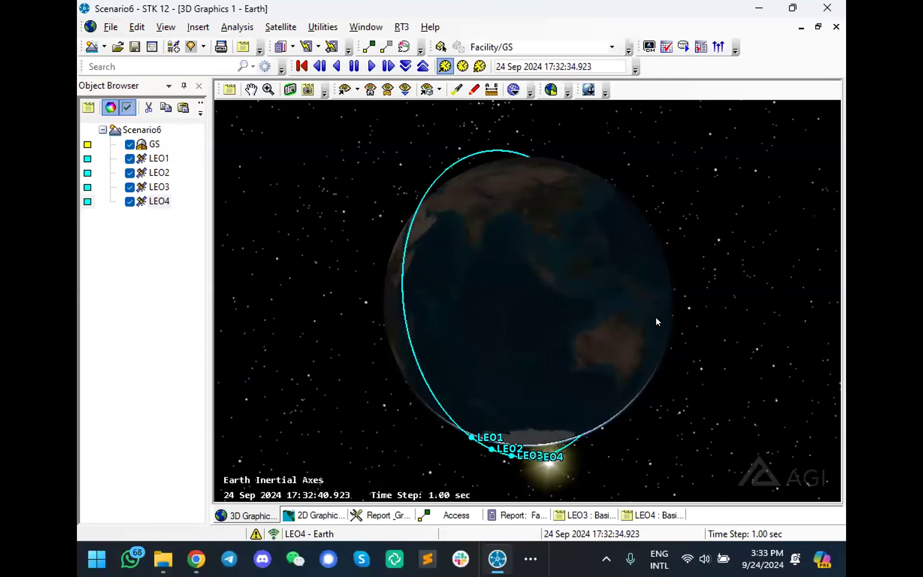
drag(624, 324, 504, 309)
click(355, 66)
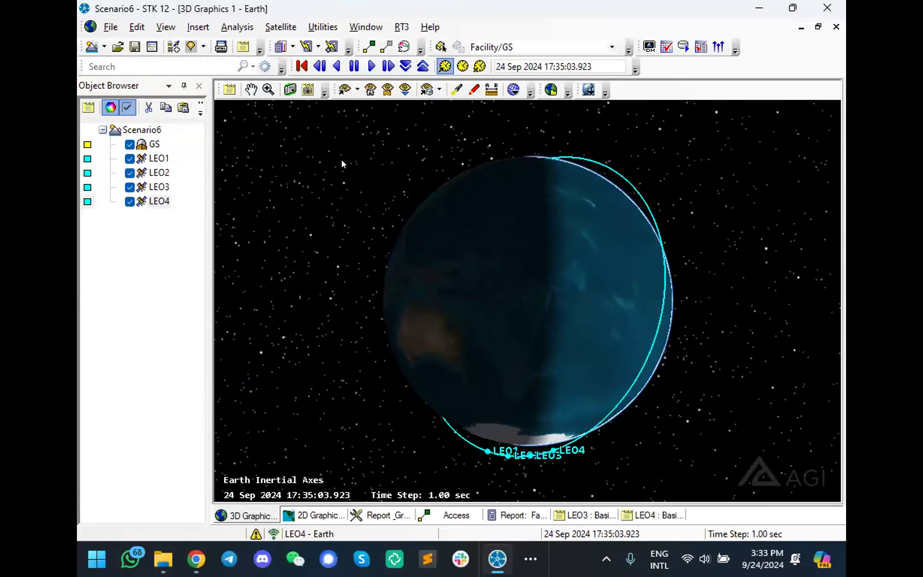
drag(580, 334, 416, 342)
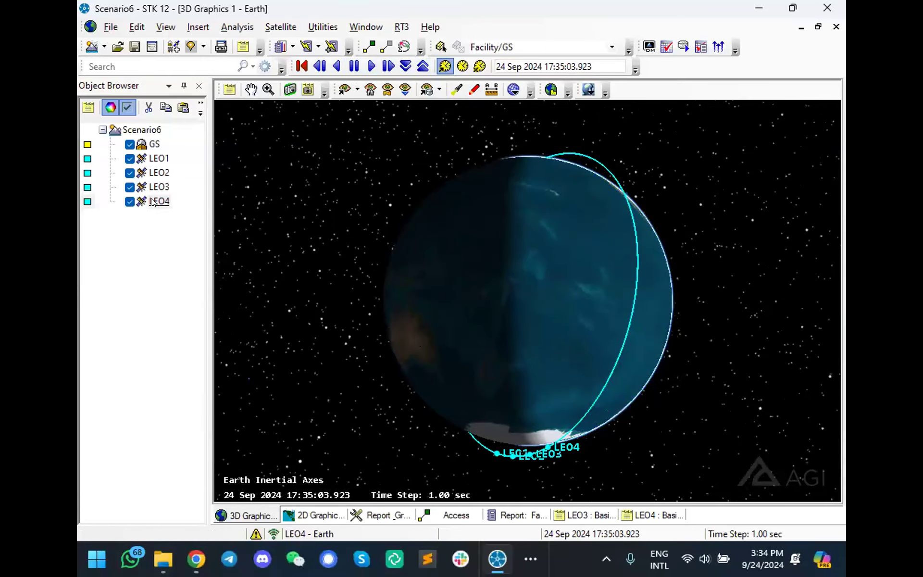
Step: Duplicate LEO1 and rename the copy LEOB5
click(159, 159)
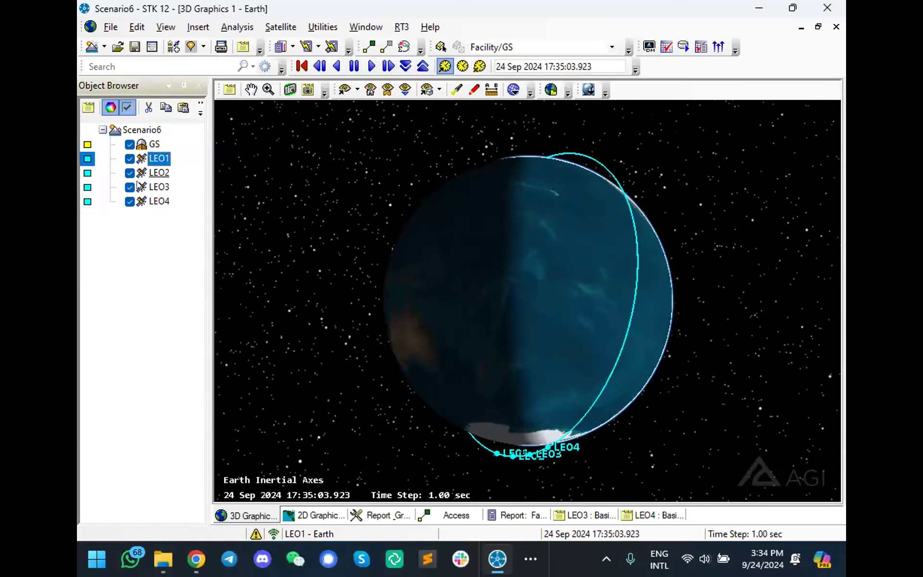
click(159, 216)
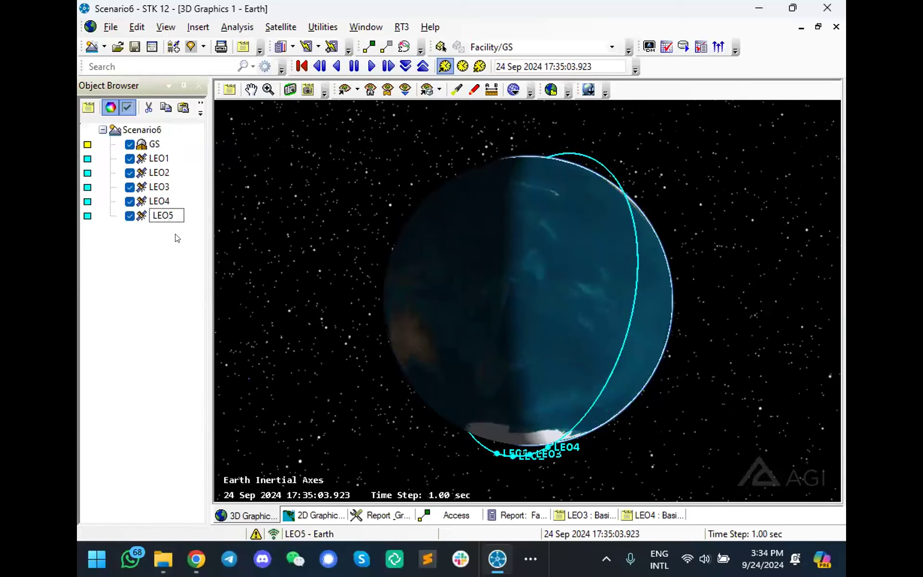
right_click(89, 214)
click(113, 390)
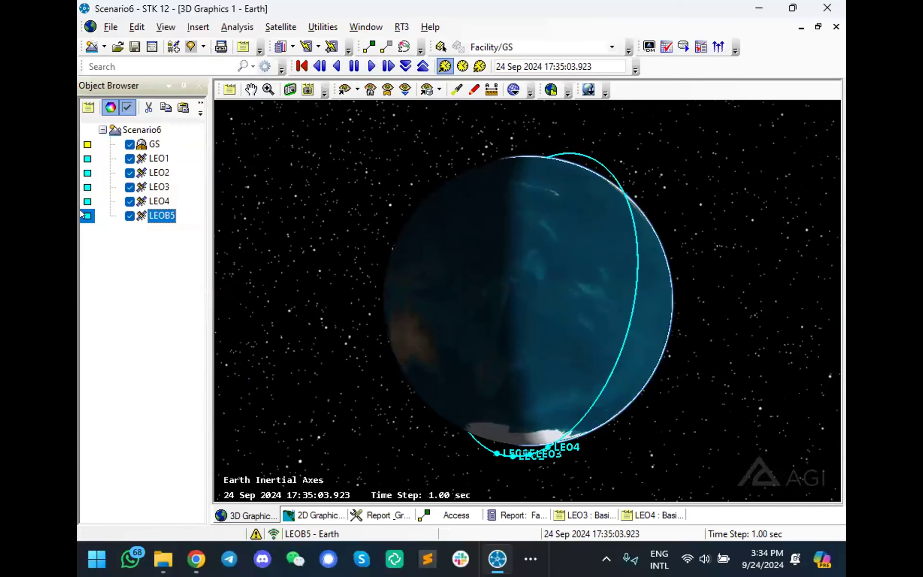
Step: Set LEOB5's display color to light red (255, 87, 87)
click(85, 216)
click(446, 258)
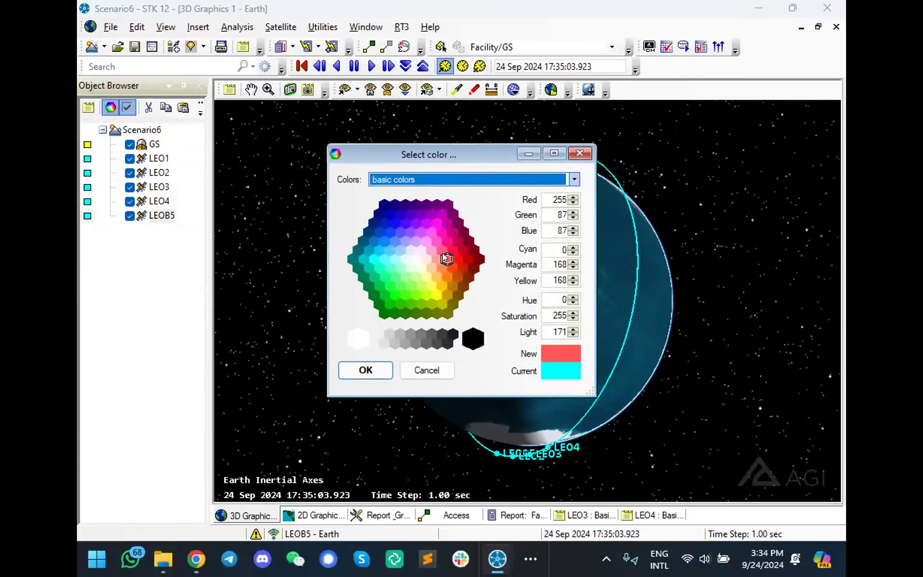
click(366, 370)
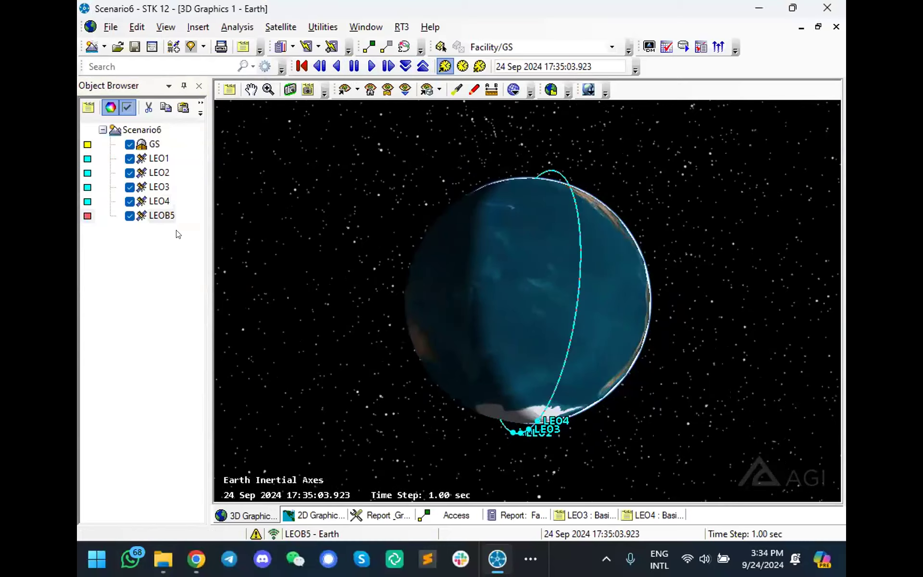
Step: Duplicate the red satellite and set LEOB5's RAAN to 149 deg
click(162, 219)
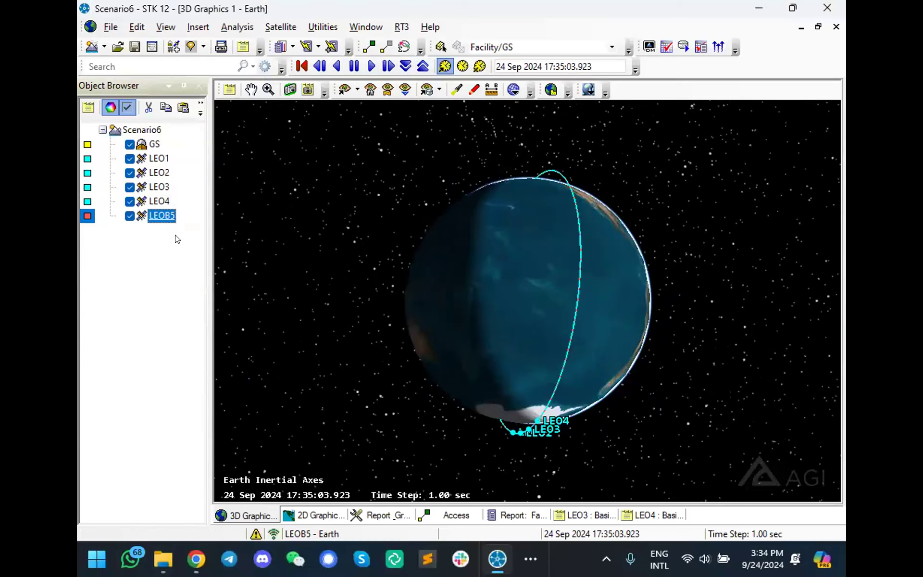
right_click(164, 230)
click(253, 8)
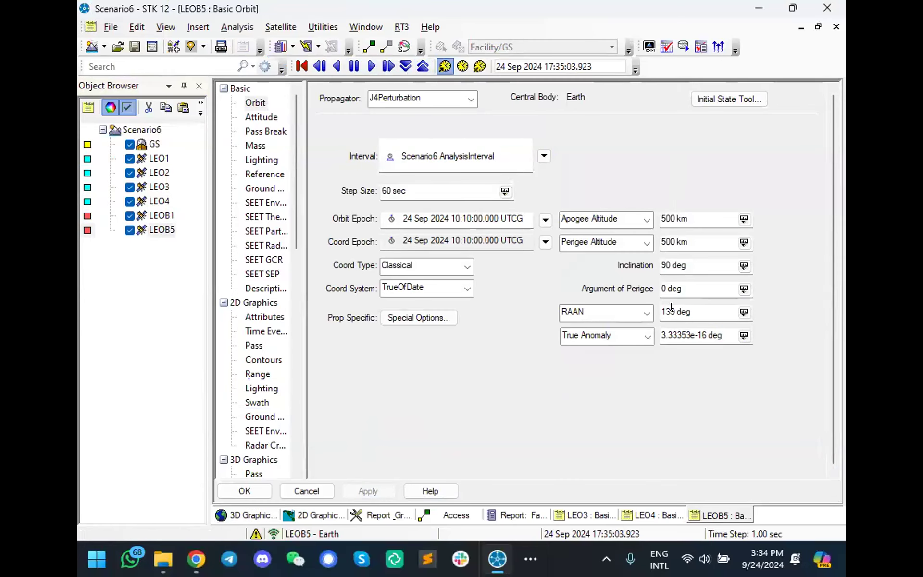
key(Left)
key(shift+Left)
text(4)
click(368, 491)
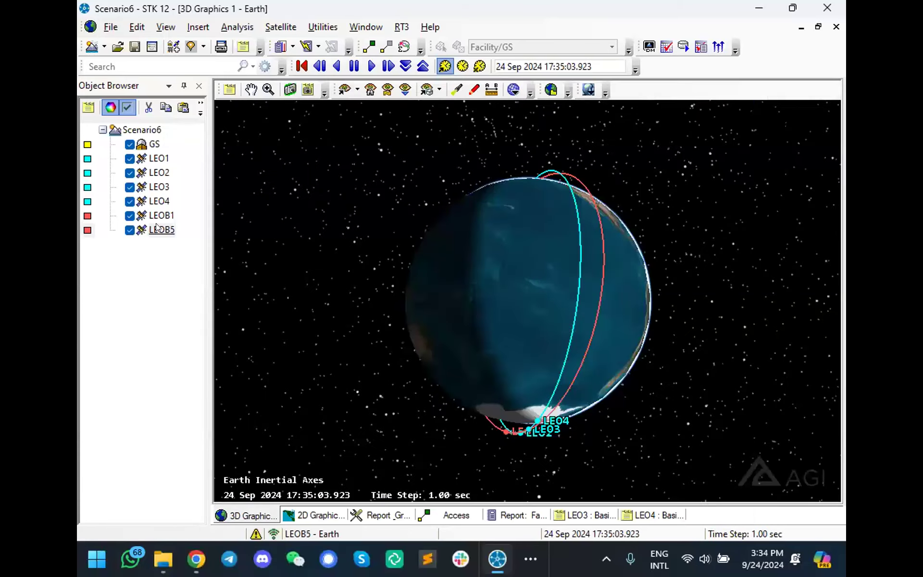
Step: Duplicate LEOB5 and set the RAAN of LEOB5 to 159 deg
click(156, 229)
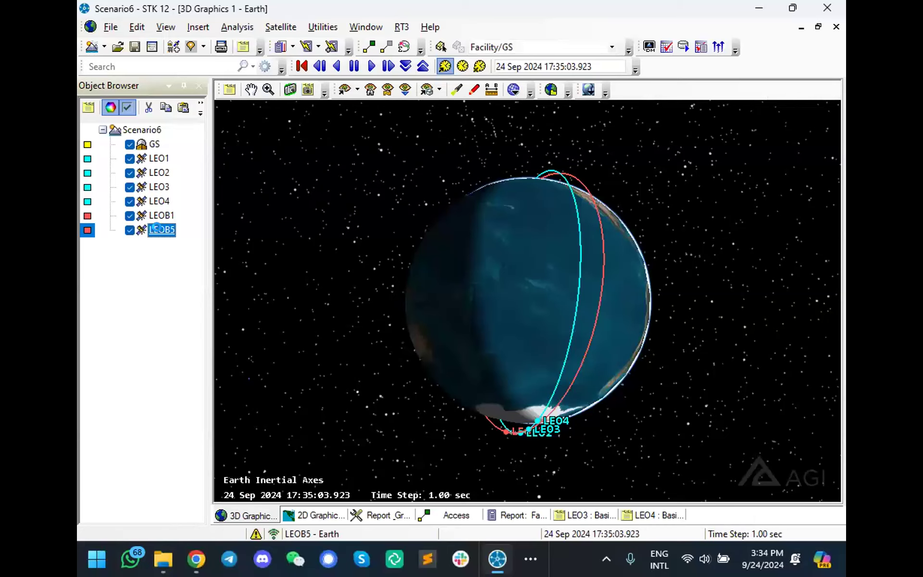
right_click(164, 245)
click(250, 13)
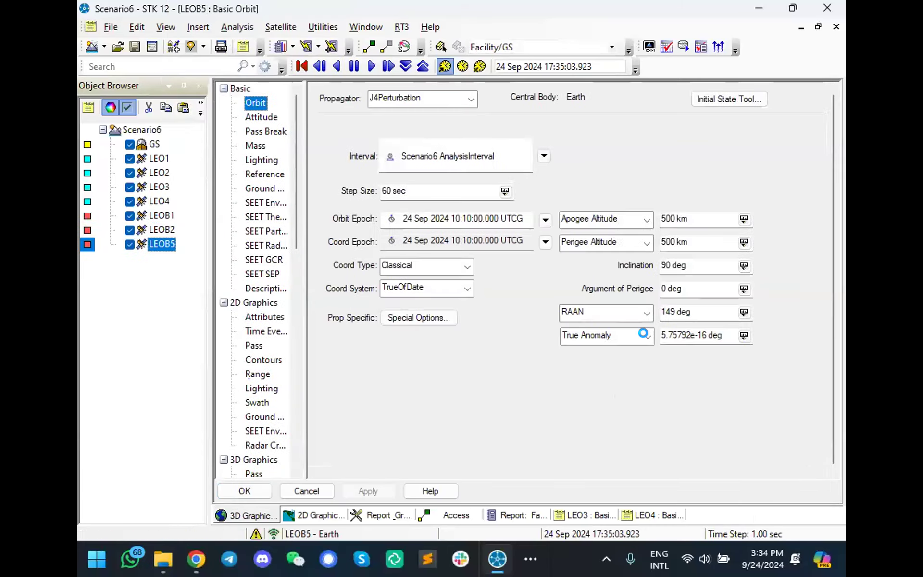
key(shift+Left)
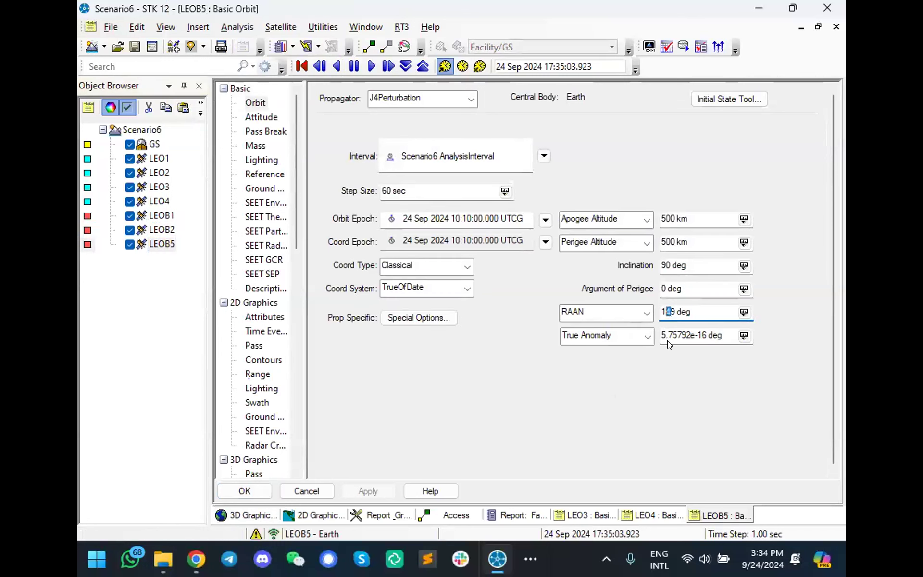
text(5)
click(378, 490)
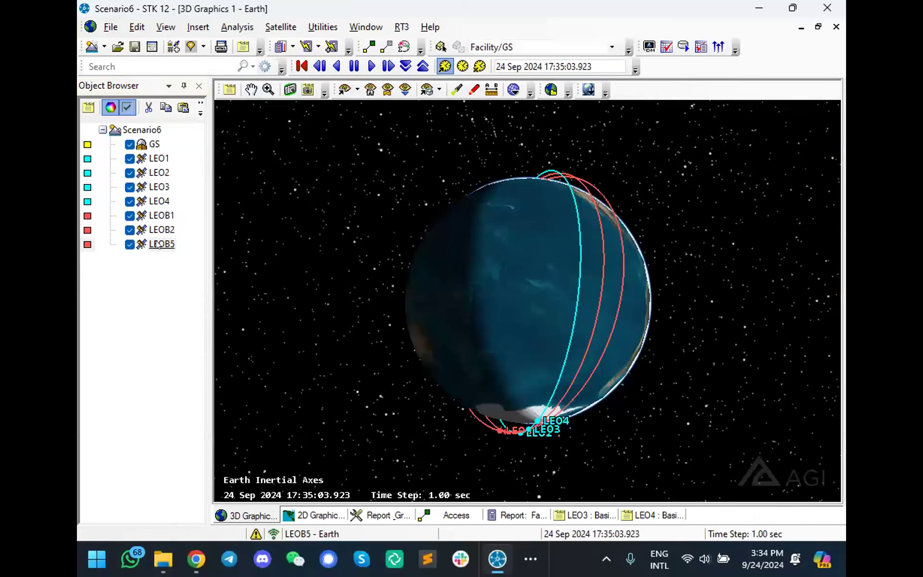
Step: Duplicate LEOB5 again and set the RAAN of LEOB5 to 169 deg
click(156, 241)
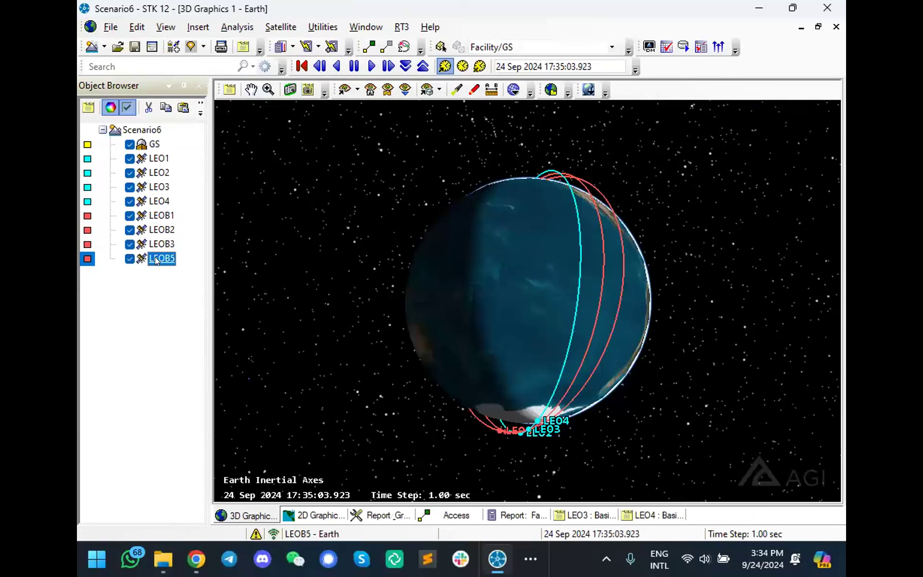
right_click(155, 259)
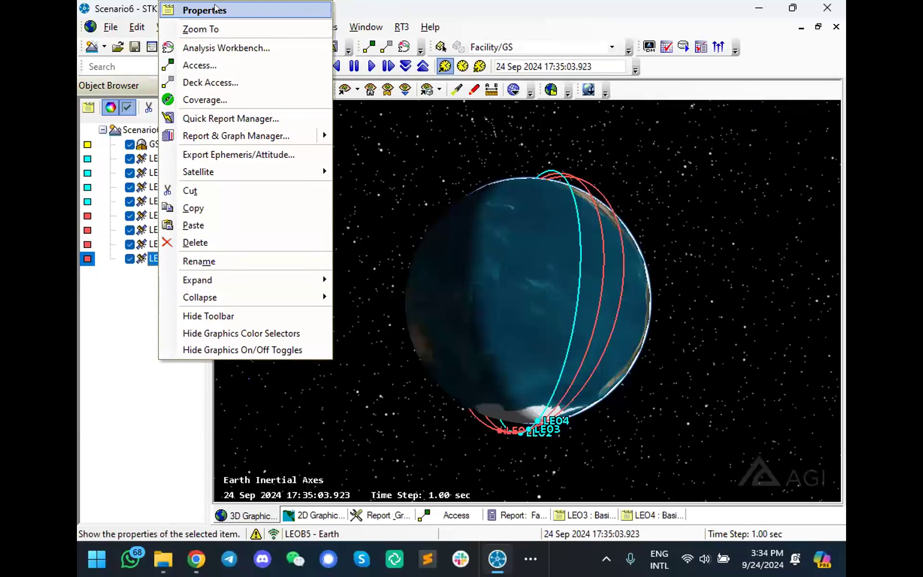
click(215, 8)
drag(670, 312, 660, 319)
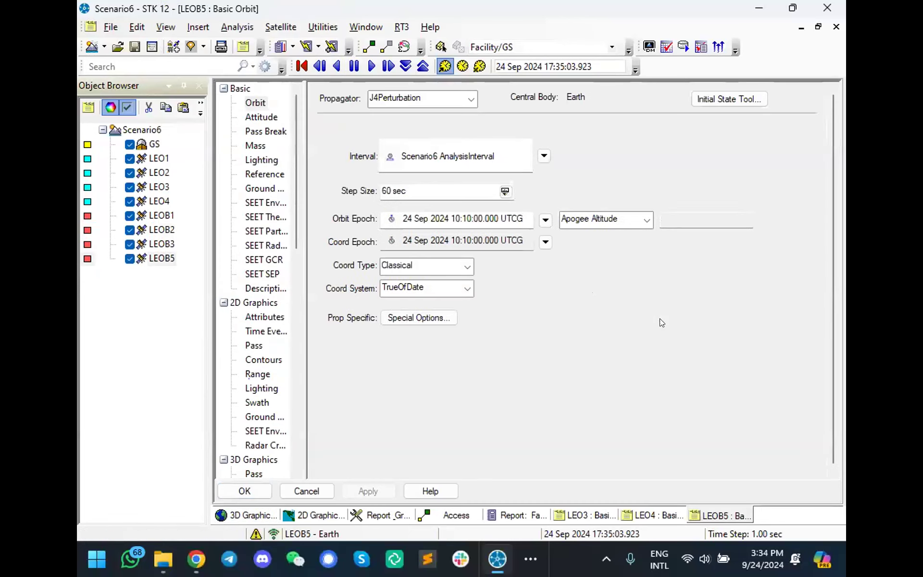
text(169)
click(368, 491)
click(263, 491)
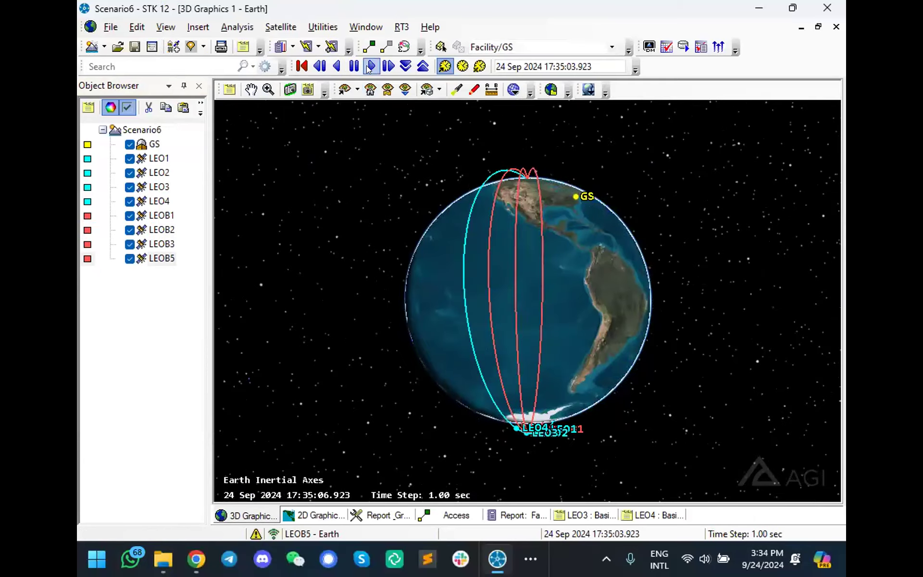
Step: Play the animation with a 3 sec time step, inspect the orbits centred on LEOB3 from different angles, and reset the animation
click(423, 66)
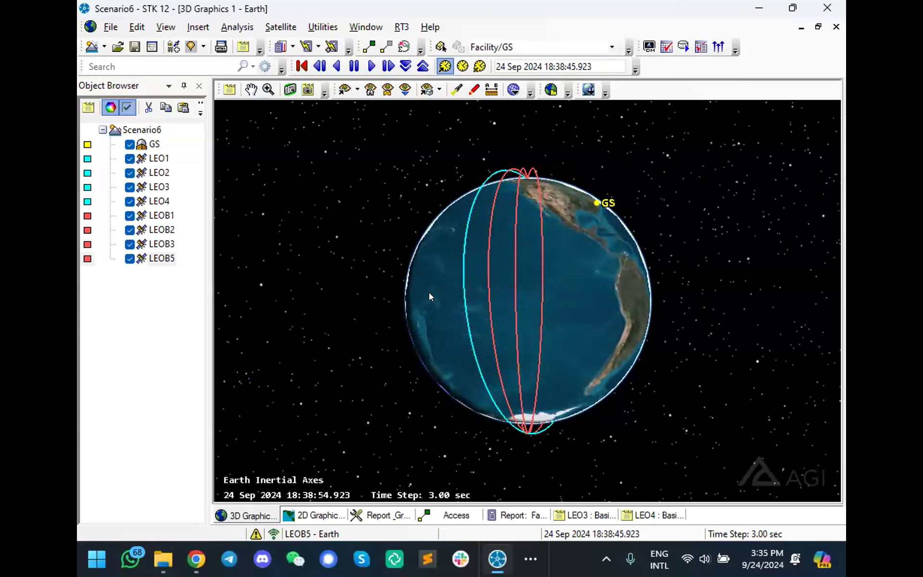
drag(562, 288, 440, 388)
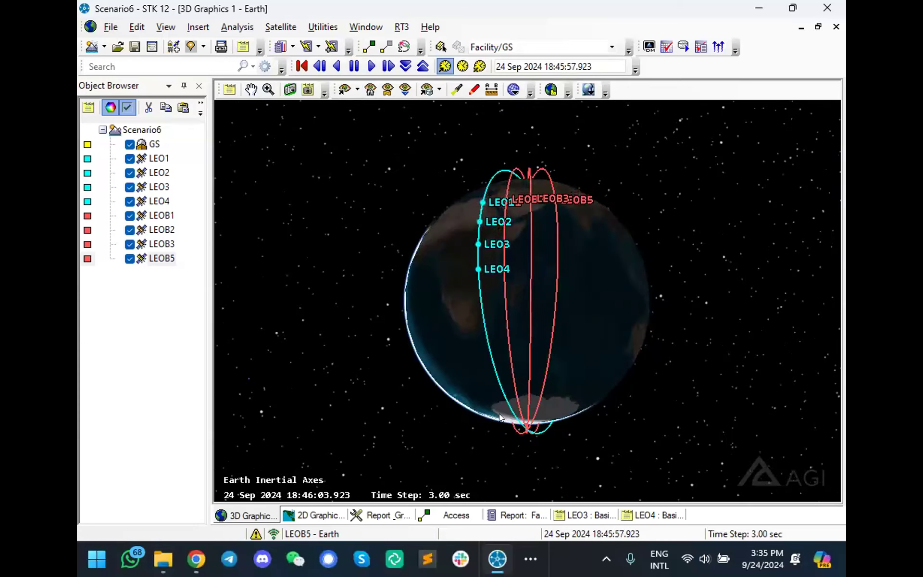
scroll(537, 436, up, 5)
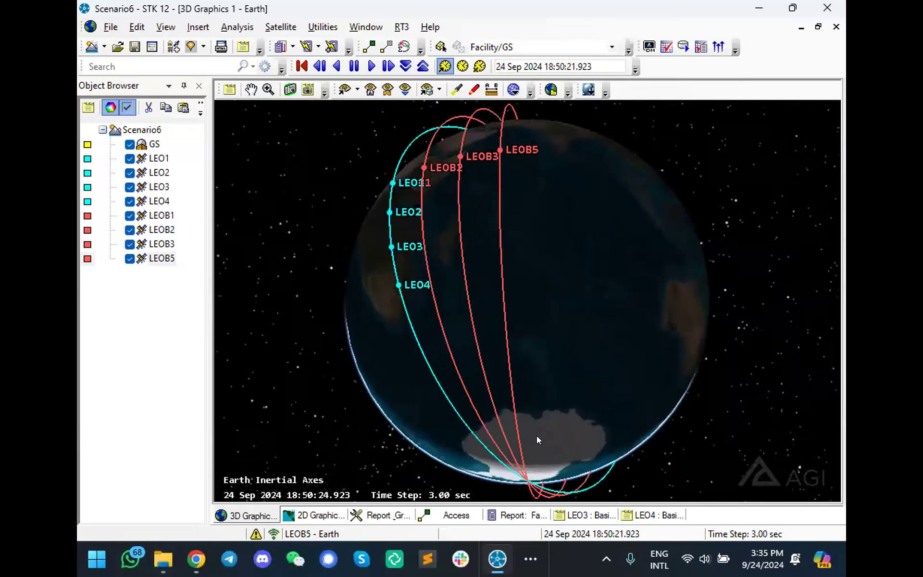
right_click(159, 244)
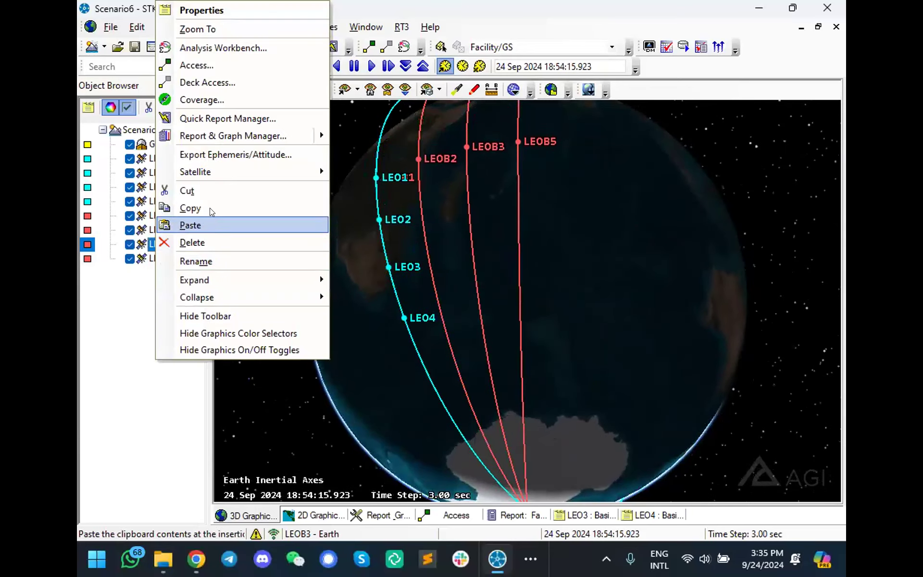
click(228, 28)
right_drag(485, 359, 483, 140)
drag(524, 338, 426, 409)
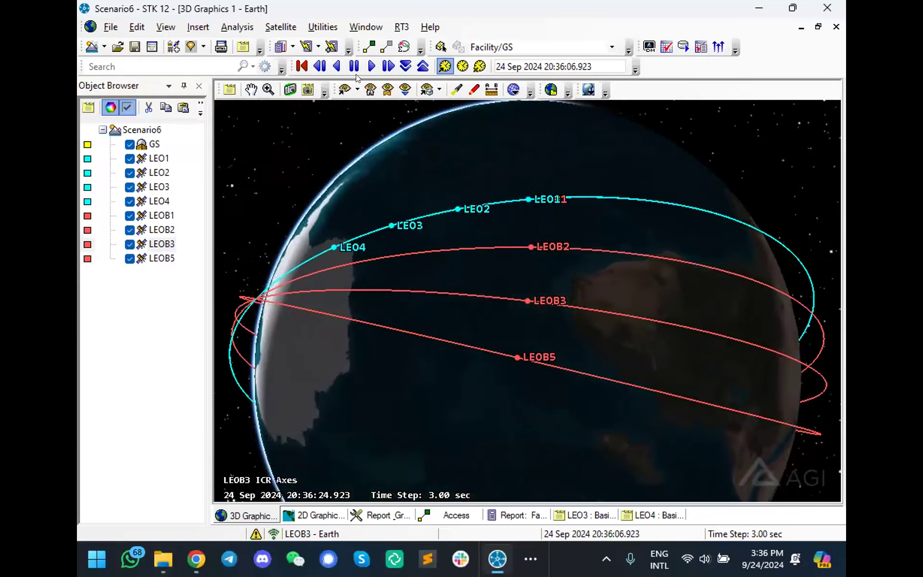
click(302, 66)
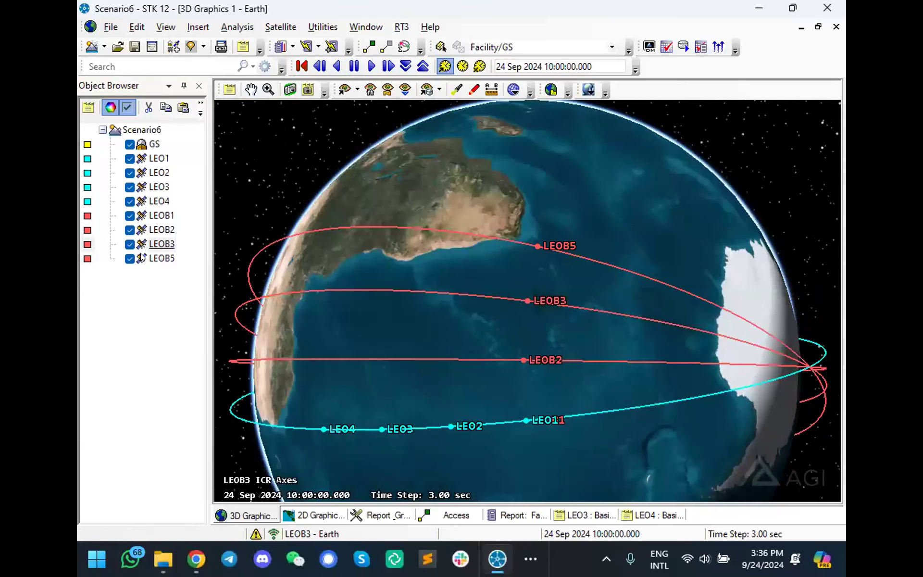
Step: Duplicate LEOB5 once more and rename LEOB5 as LEOC5
click(156, 215)
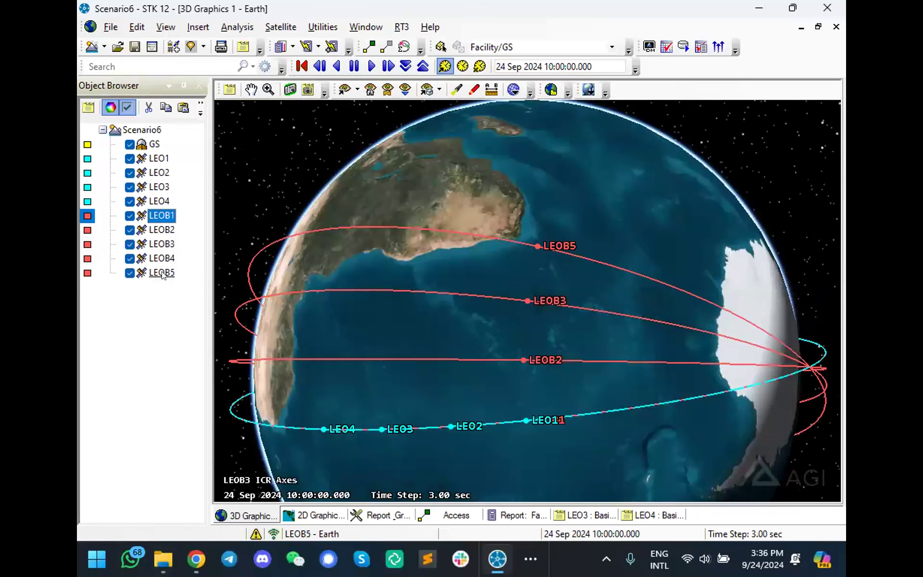
text(C)
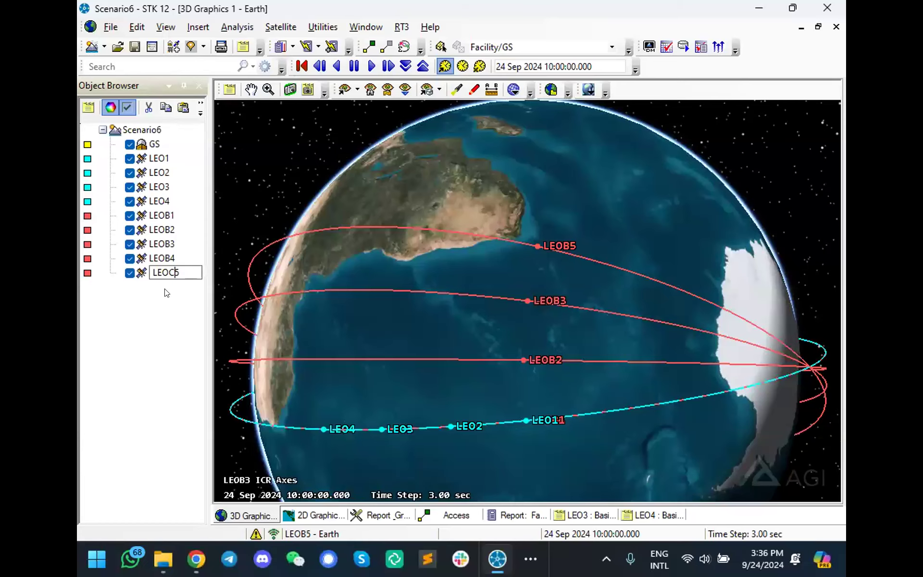
key(Return)
Step: Set LEOC5's display color to yellow
right_click(89, 273)
click(81, 269)
click(87, 272)
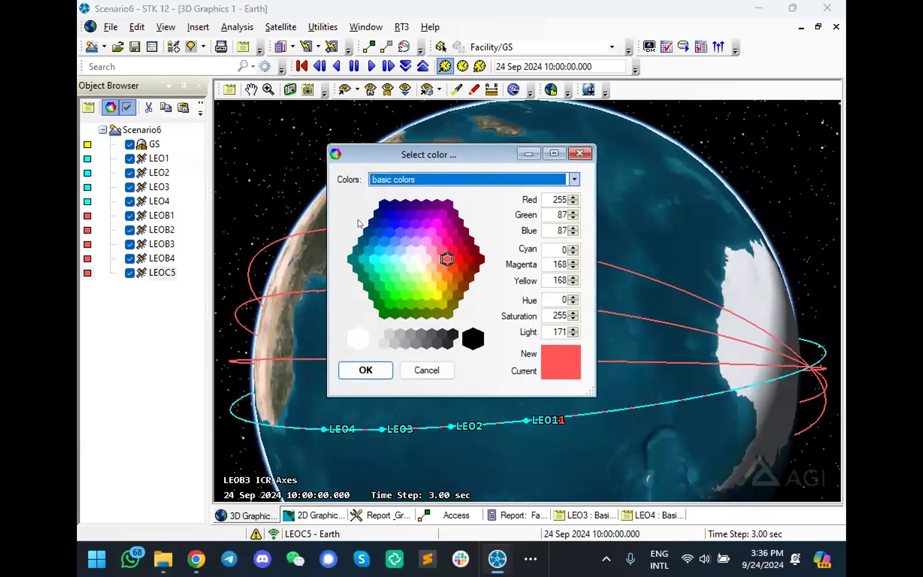
click(431, 270)
click(425, 279)
click(429, 284)
click(375, 371)
Step: Duplicate the yellow satellite LEOC5
click(157, 273)
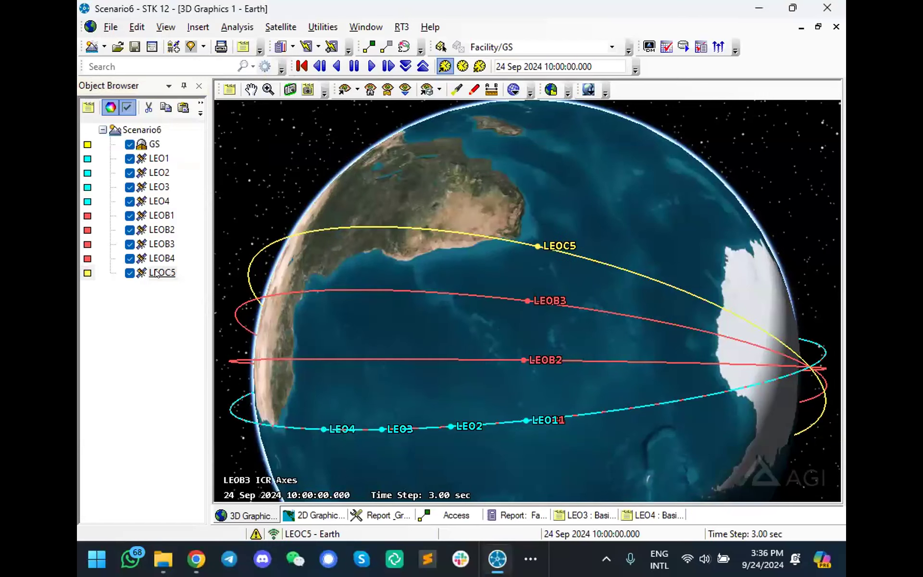
click(155, 270)
key(ctrl+c)
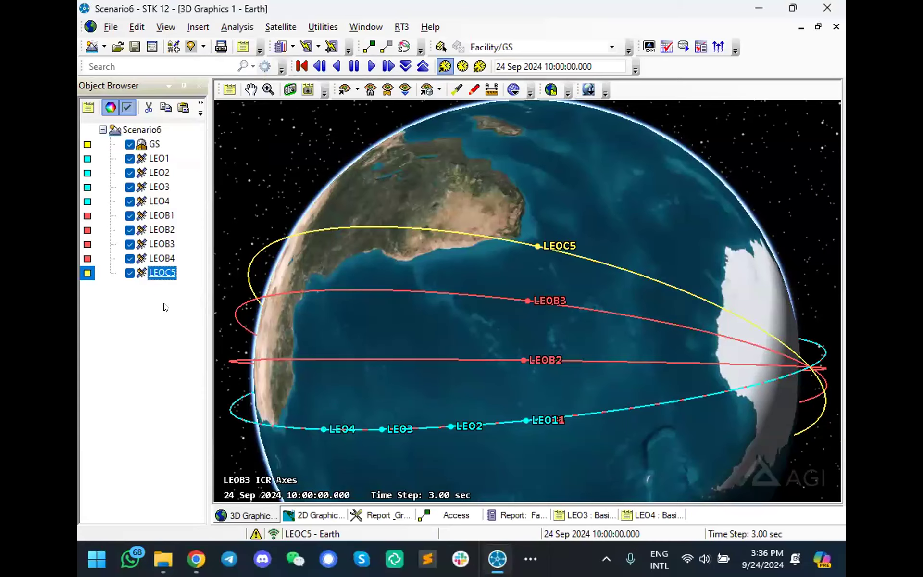
key(ctrl+v)
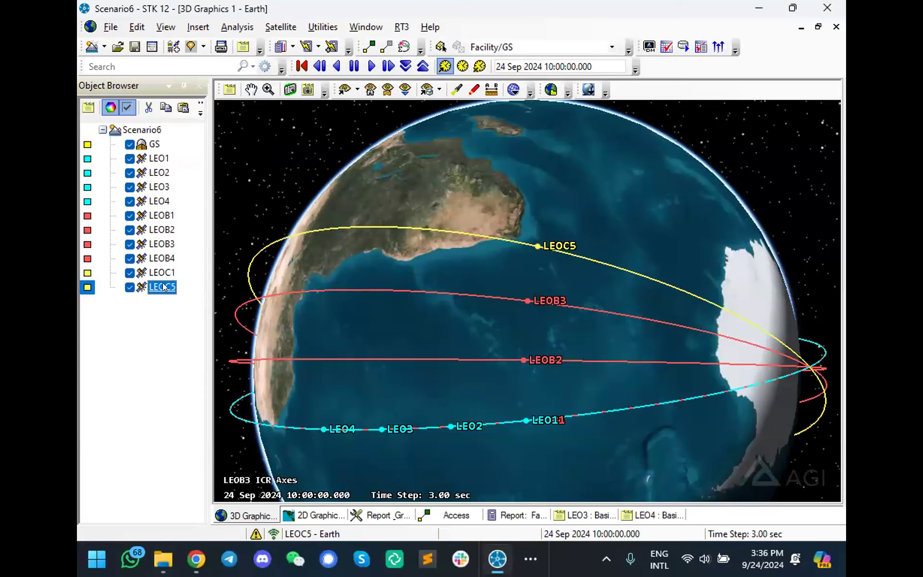
Step: Set LEOC5's apogee altitude to 700 km and try to apply a perigee altitude of 700 km
right_click(163, 287)
click(211, 10)
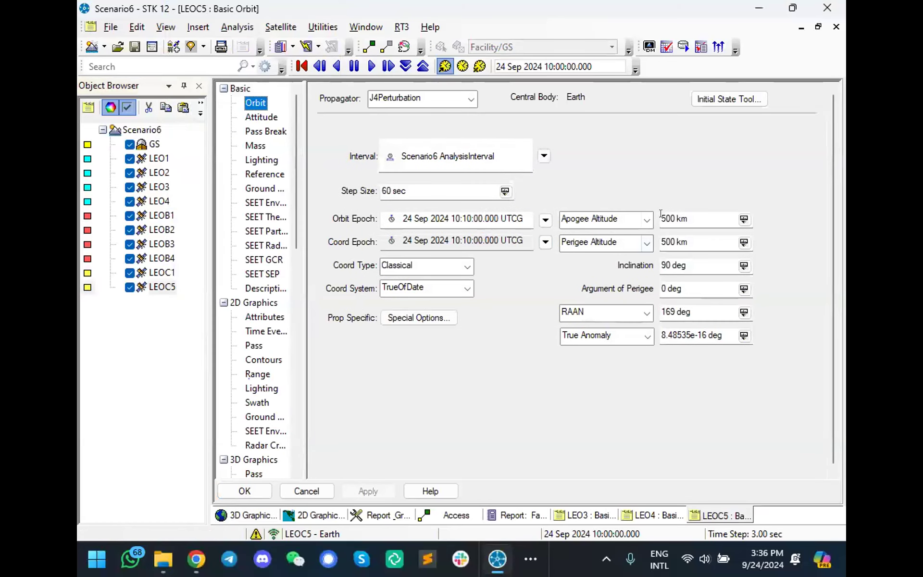
click(661, 219)
key(shift+Right)
text(6)
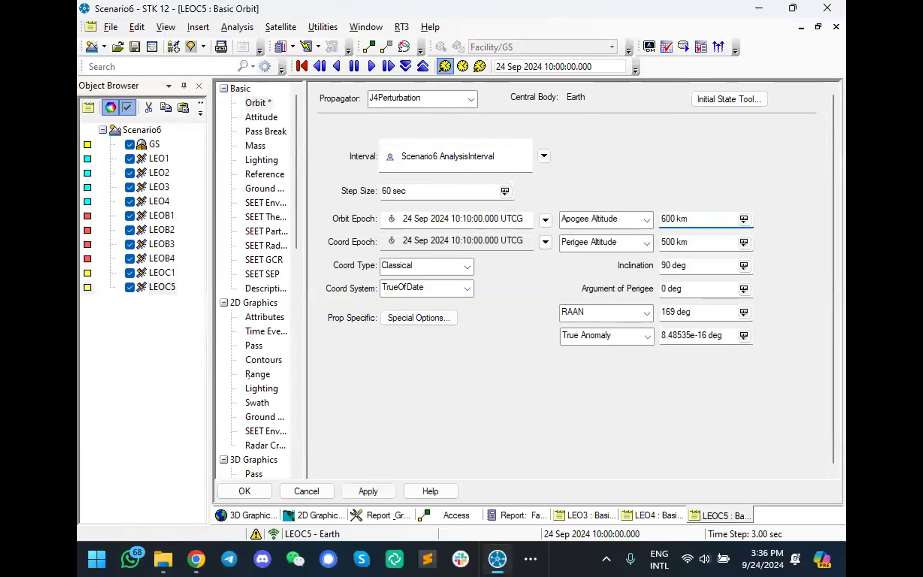
key(BackSpace)
text(7)
click(663, 242)
click(356, 493)
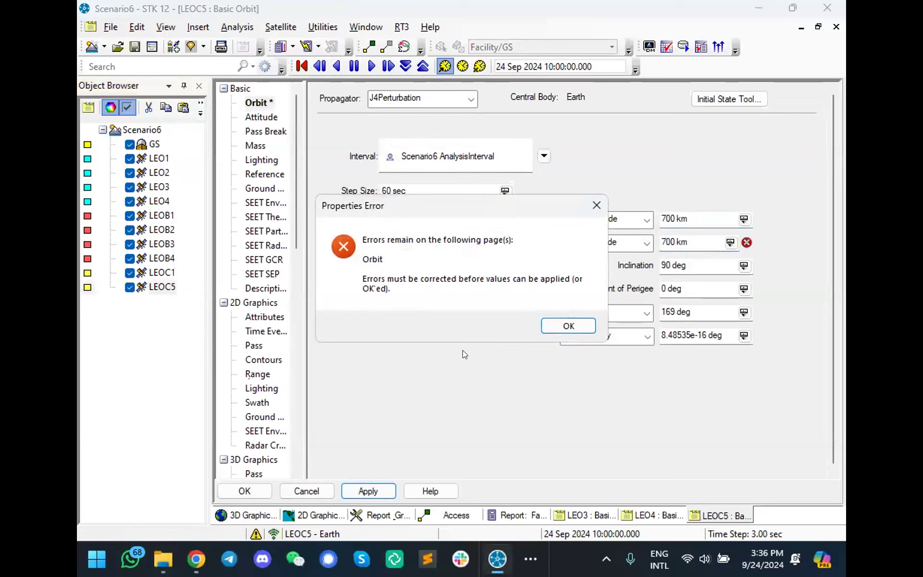
click(567, 327)
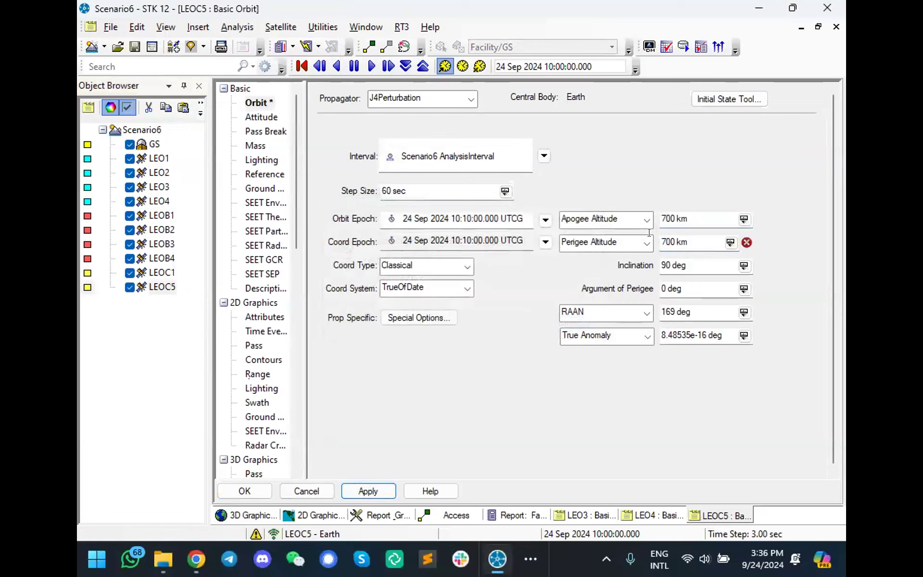
Step: Switch LEOC5's perigee parameter to Perigee Radius, and return the orbit size definition to Apogee Altitude
click(706, 242)
mouse_move(743, 245)
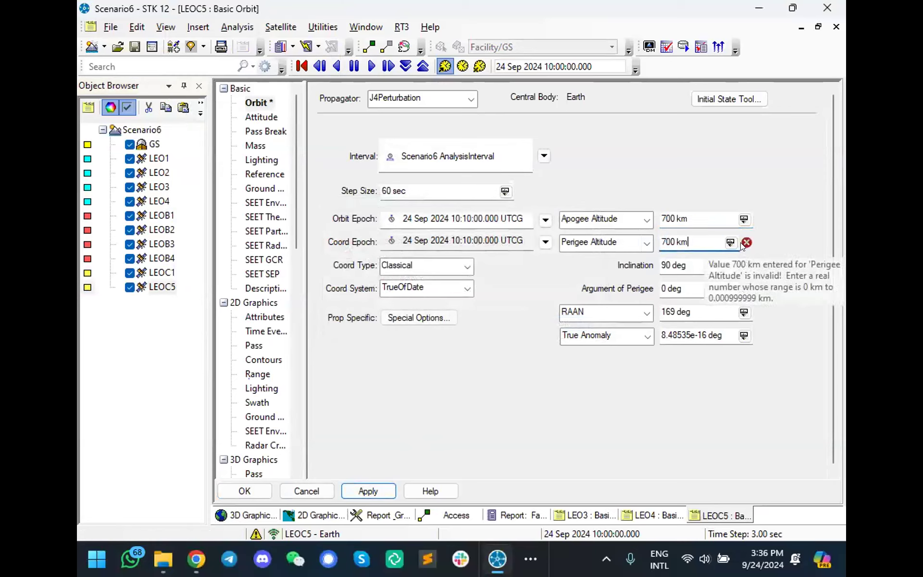
click(635, 244)
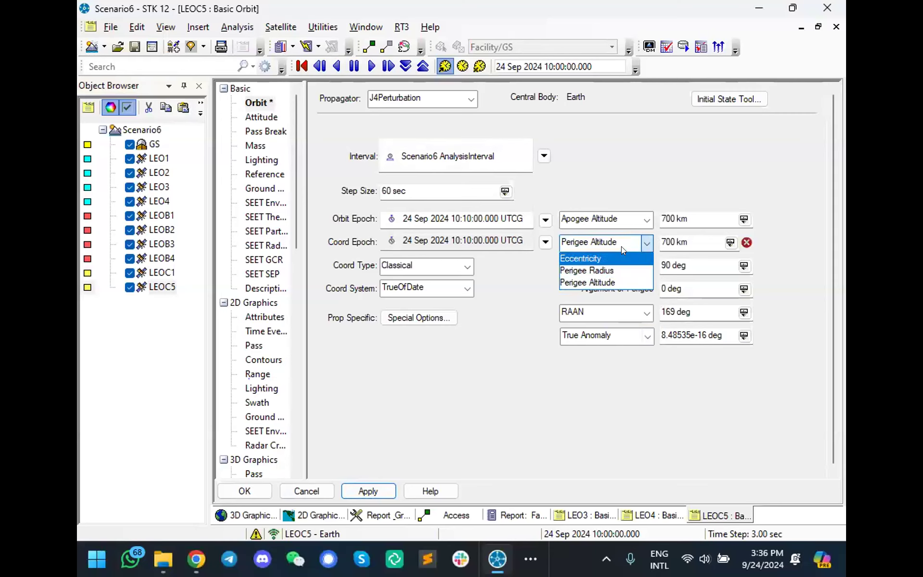
click(612, 269)
click(644, 220)
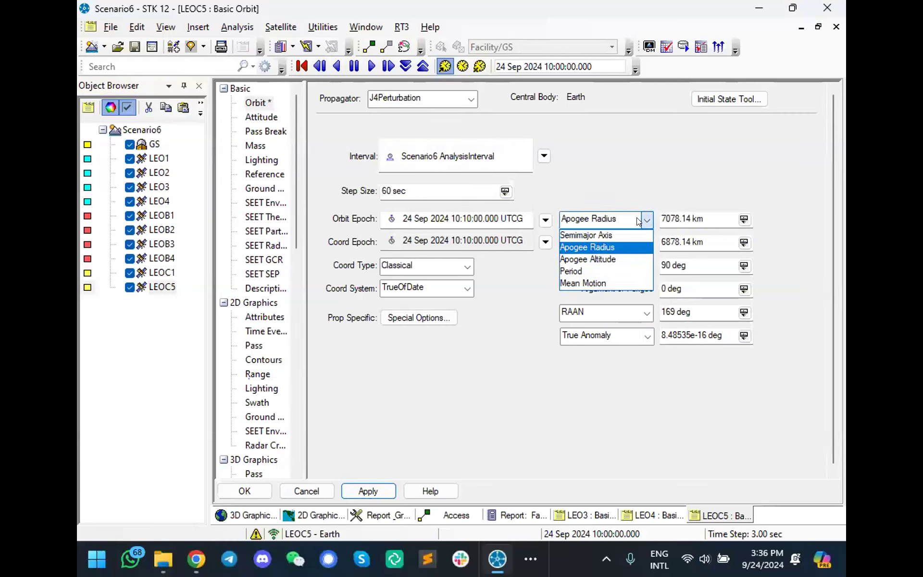
click(620, 255)
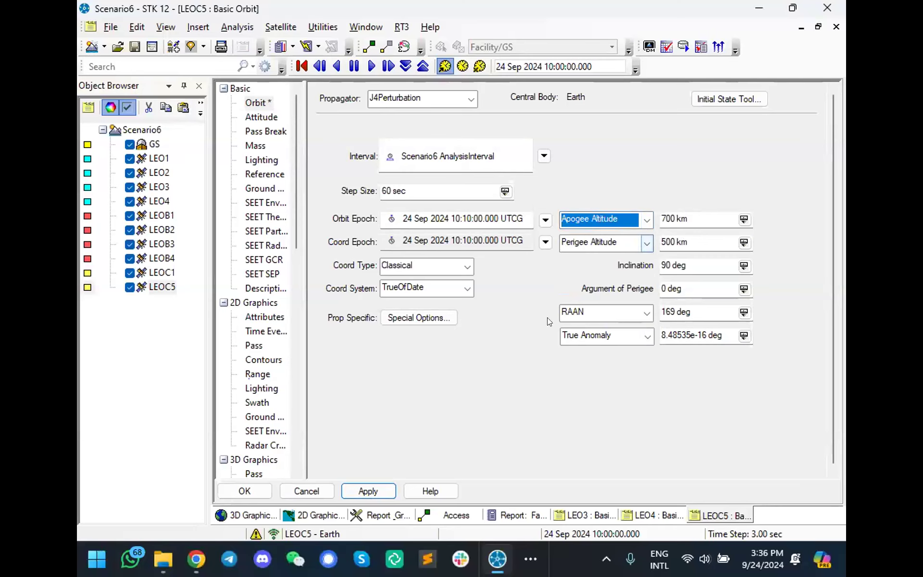
Step: Re-enter LEOC5's perigee altitude as 700 km and try to apply the orbit
click(665, 241)
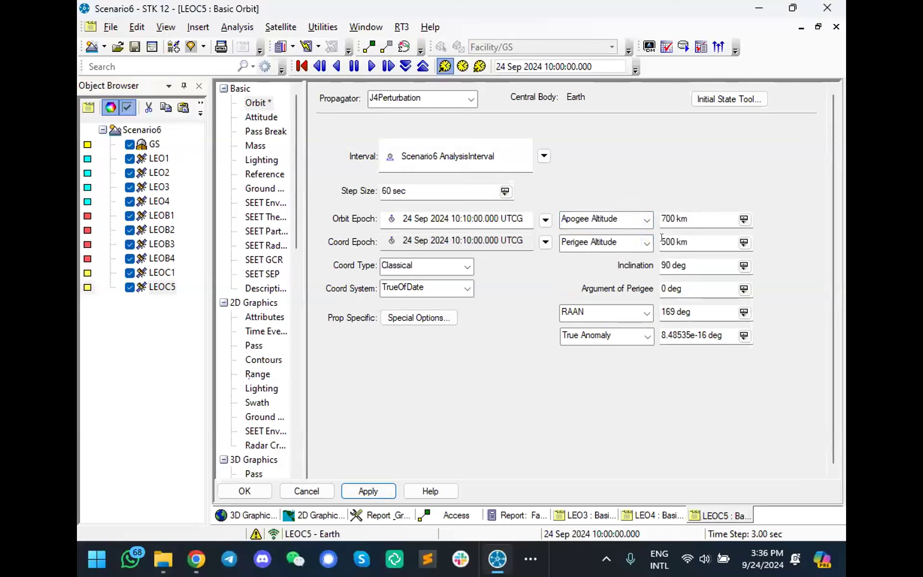
click(385, 495)
click(529, 310)
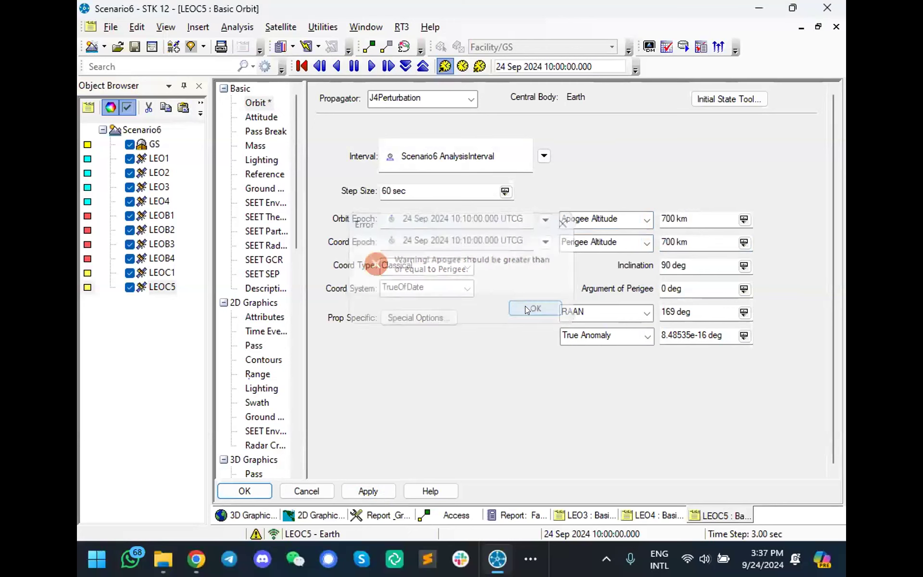
Step: Switch LEOC5's orbit definition to Eccentricity, return it to Apogee Altitude, and accept the 700 km orbit
click(668, 244)
click(634, 247)
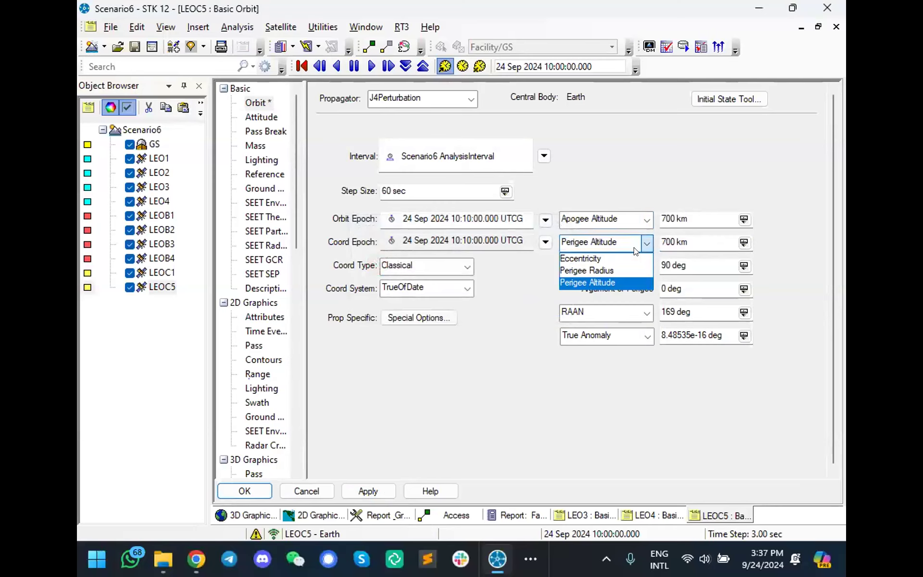
click(632, 256)
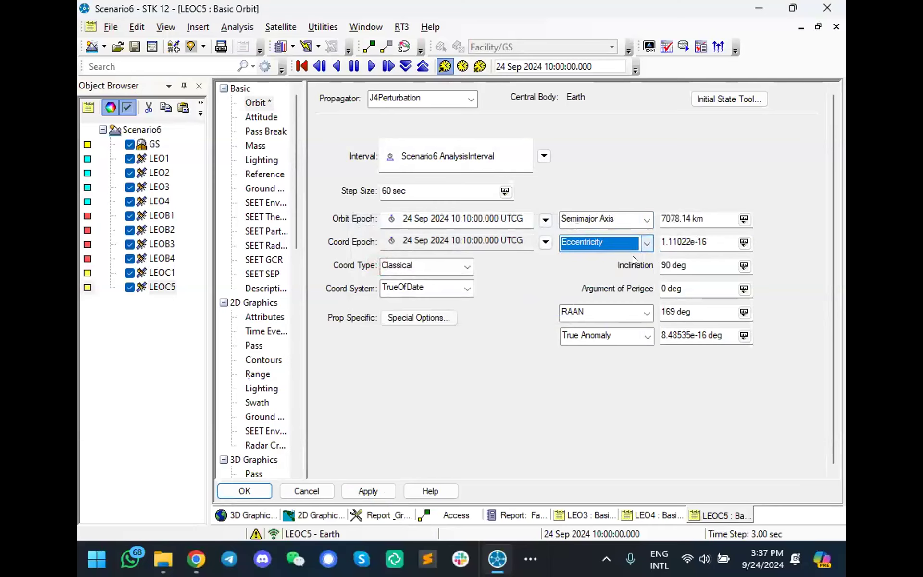
click(646, 220)
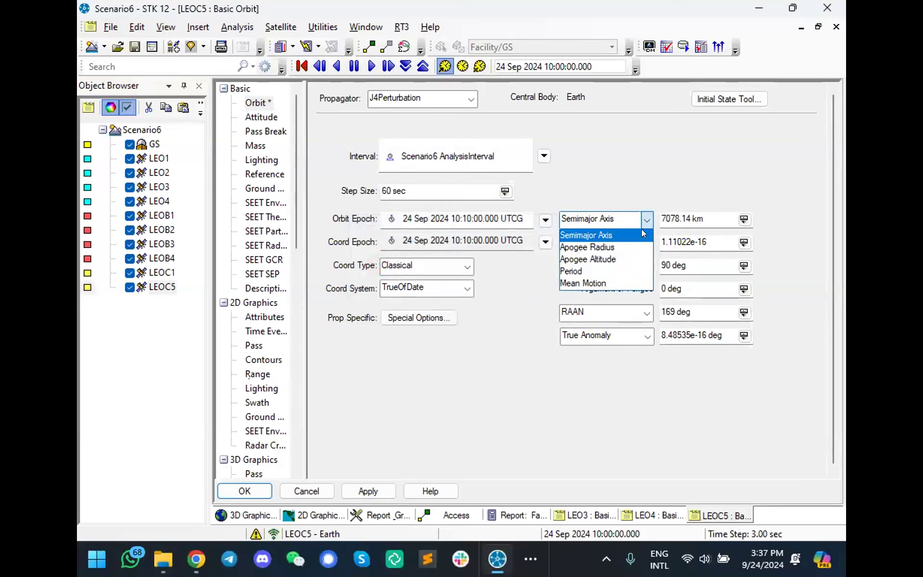
click(633, 259)
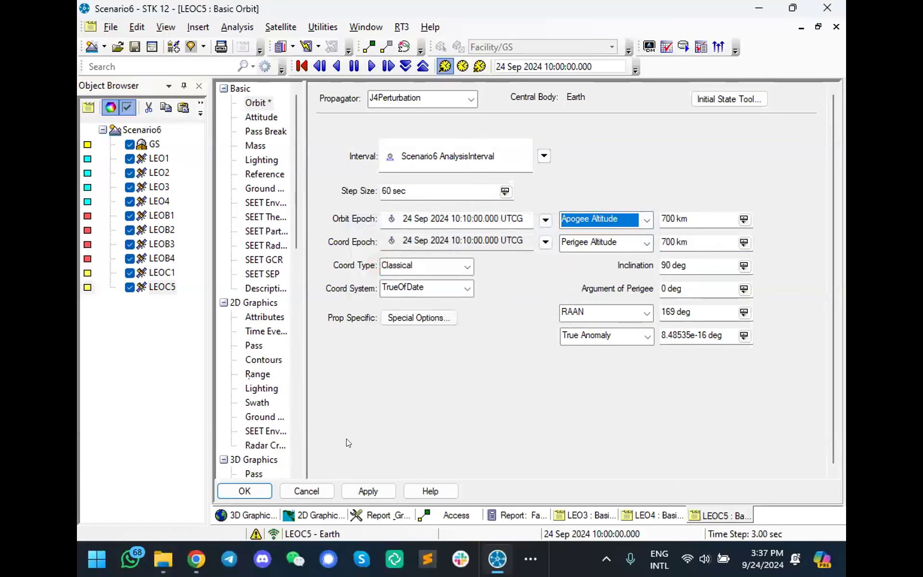
click(251, 496)
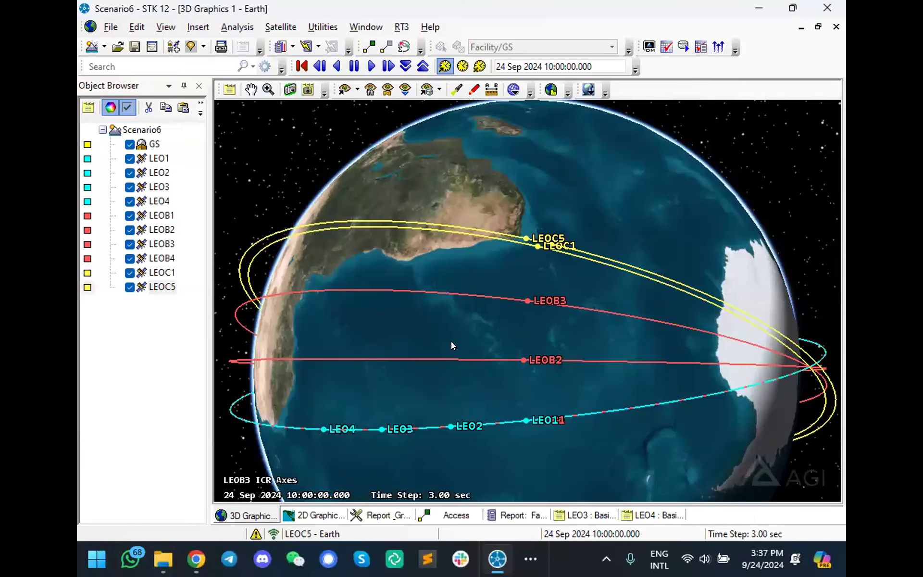
Step: Duplicate the LEOC5 satellite and open LEOC5's orbit properties
click(157, 285)
key(ctrl+c)
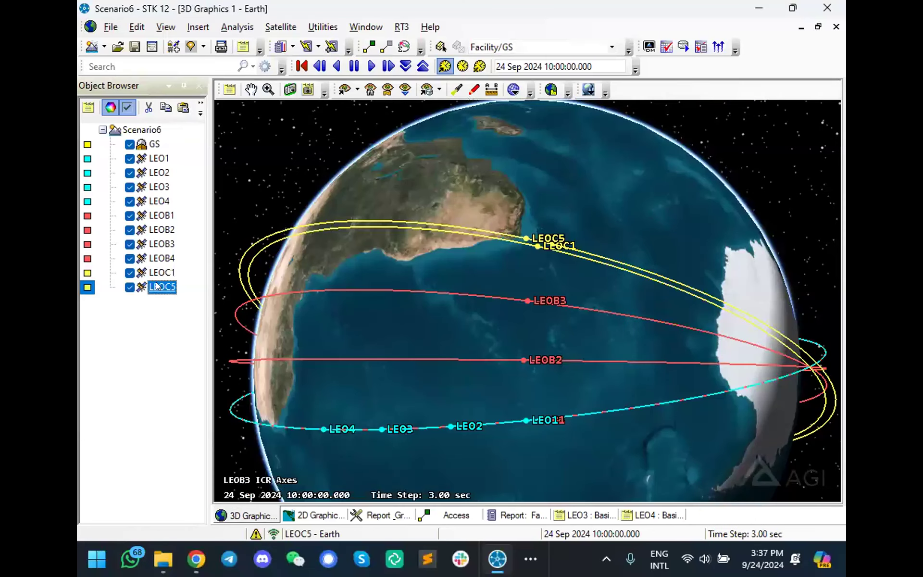
key(ctrl+v)
right_click(163, 303)
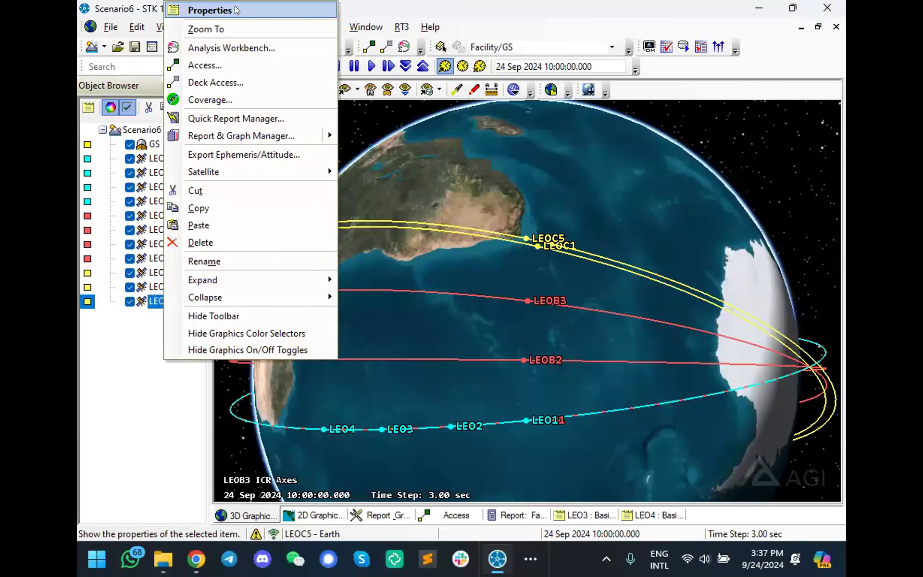
click(236, 10)
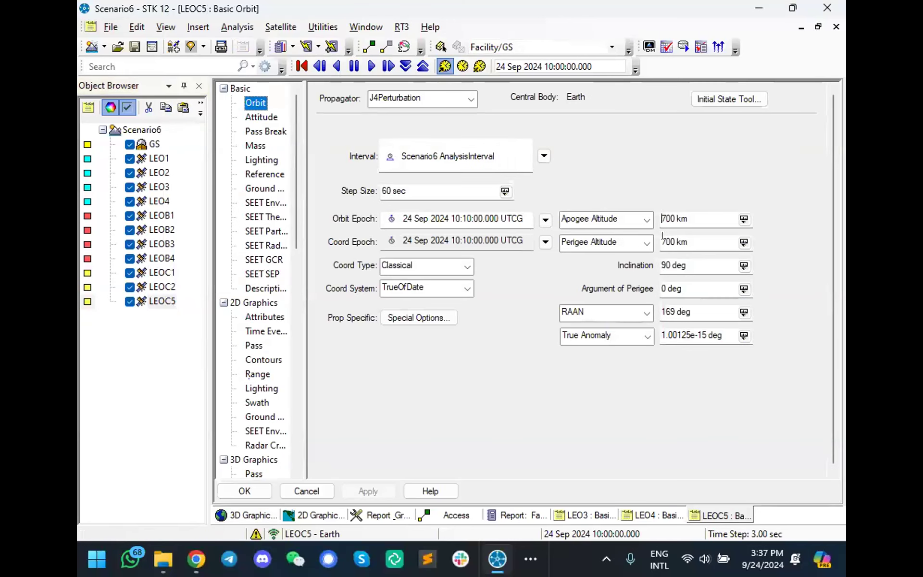
Step: Set LEOC5's apogee altitude to 900 km and try to apply a perigee altitude of 900 km
key(shift+Right)
text(9)
click(664, 244)
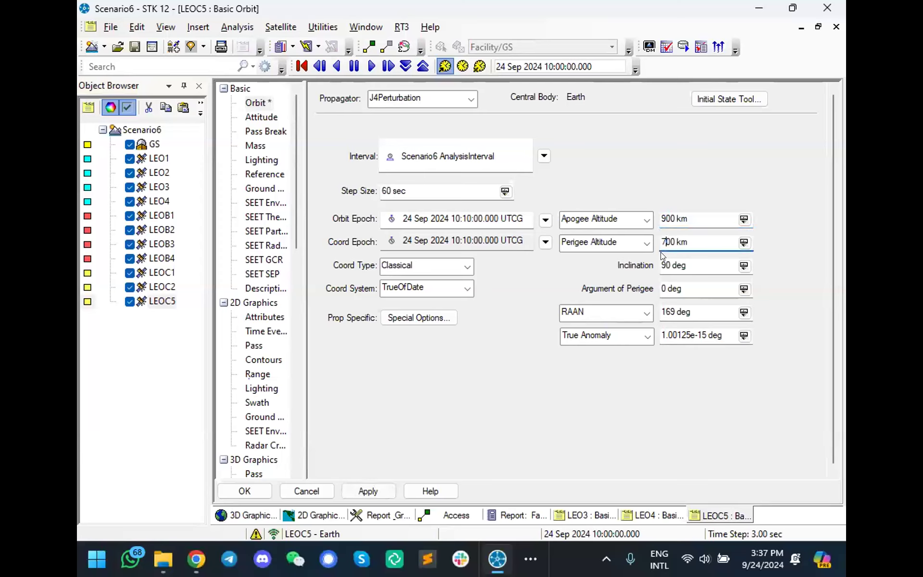
key(BackSpace)
text(9)
click(351, 488)
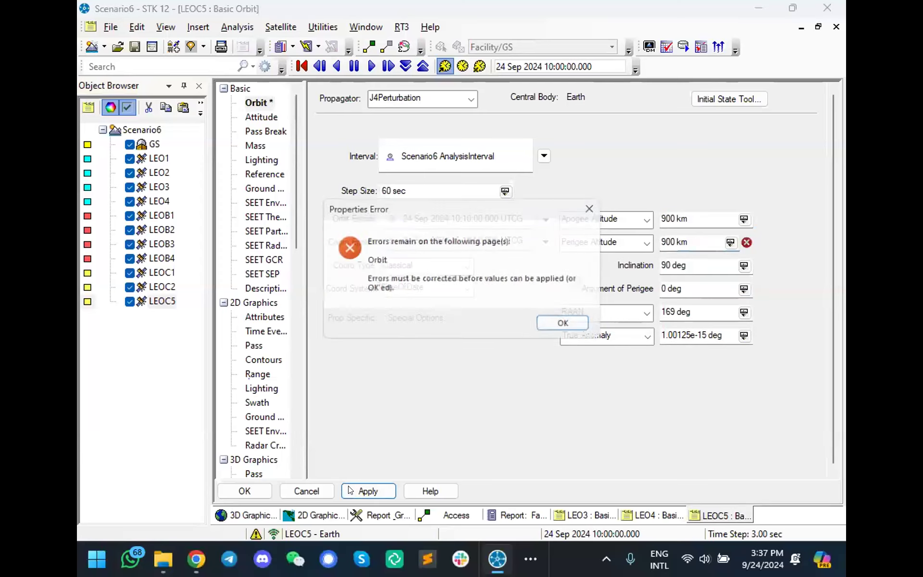
click(568, 326)
Step: Try to apply LEOC5's perigee and apogee altitudes re-entered as 900.0 km
click(667, 241)
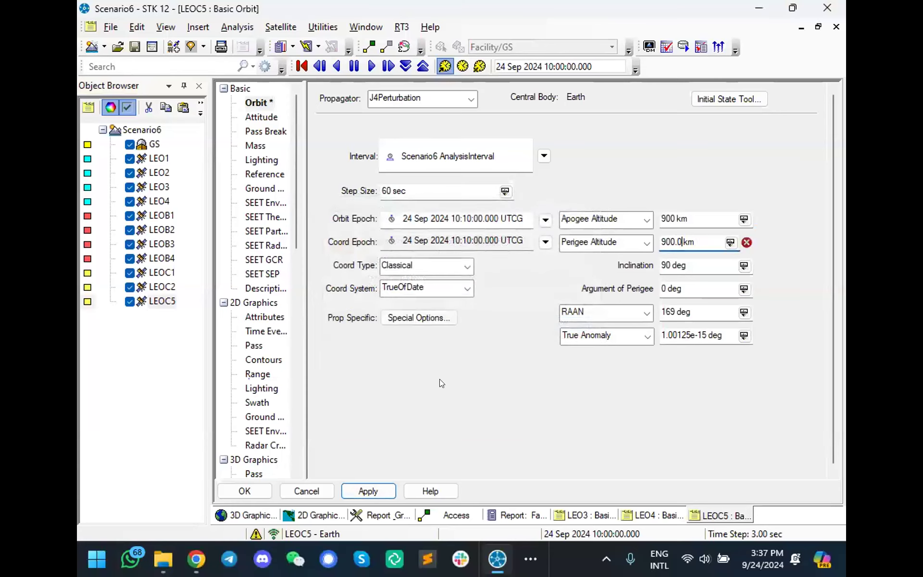
click(369, 486)
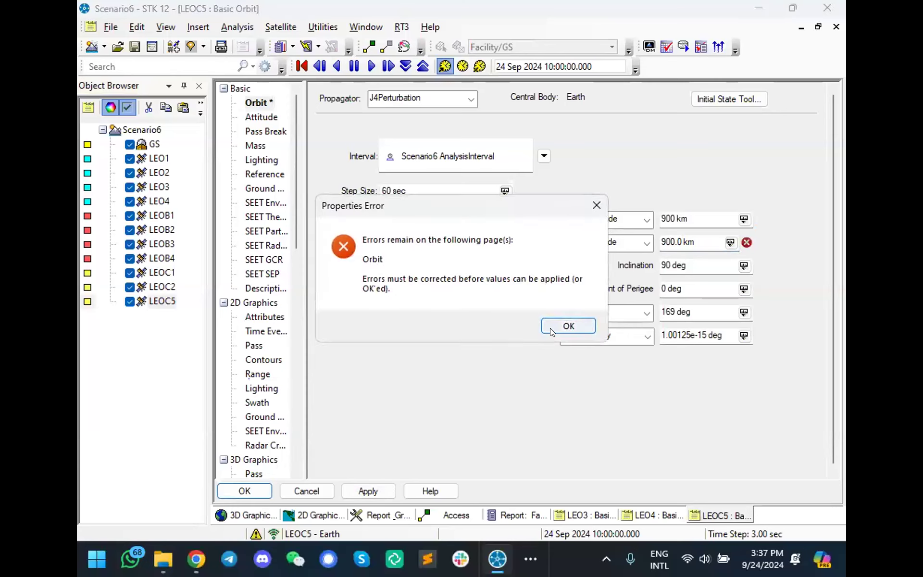
click(553, 327)
click(670, 217)
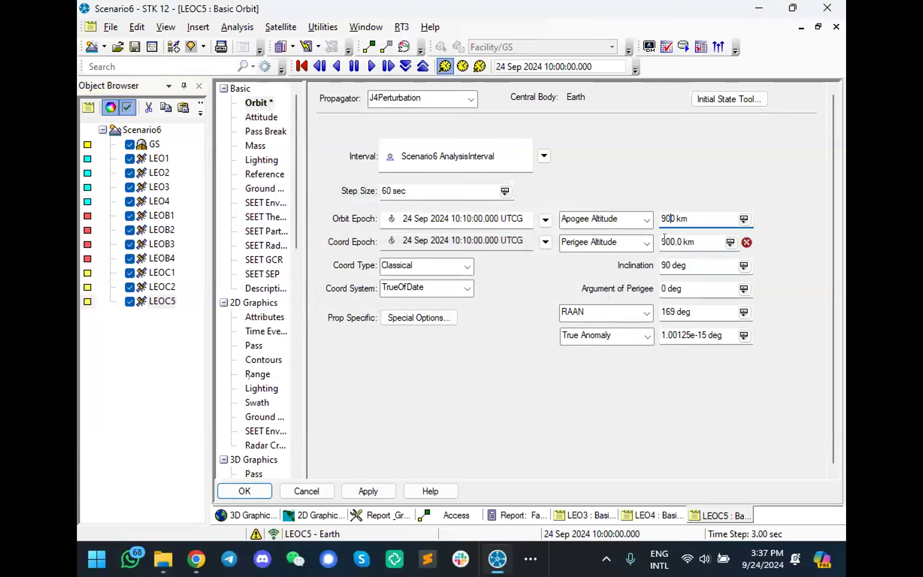
text(.0)
click(369, 492)
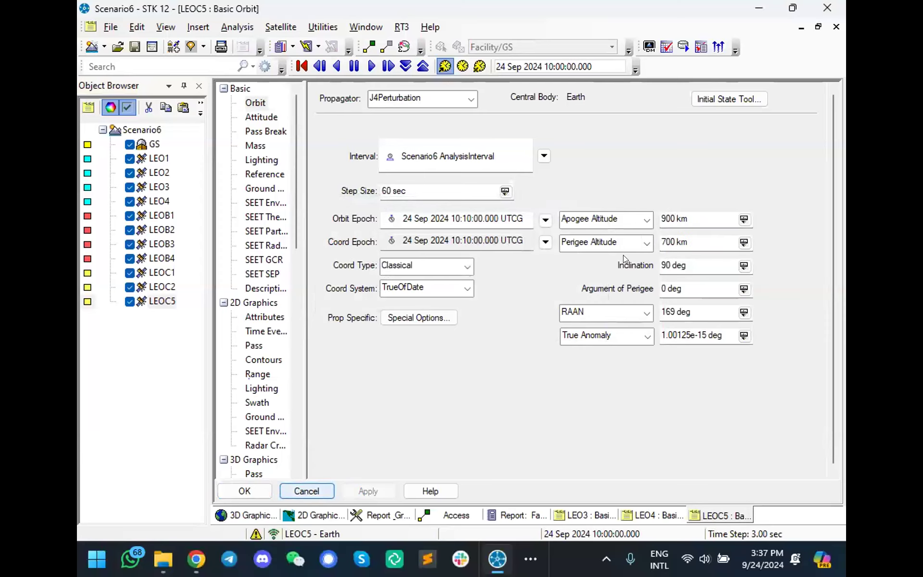
Step: Enter 900 km as LEOC5's perigee altitude again and try to apply the orbit
click(665, 242)
key(BackSpace)
text(9)
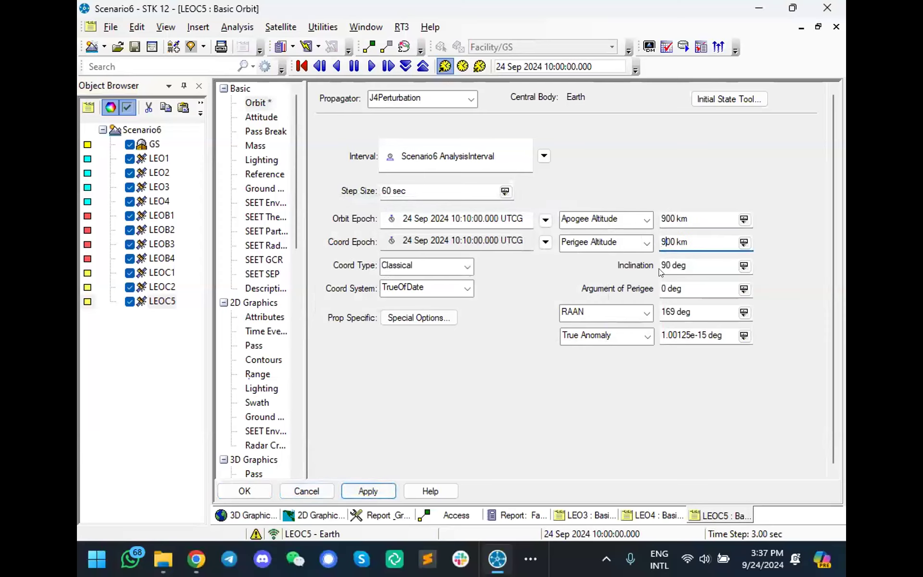
click(369, 491)
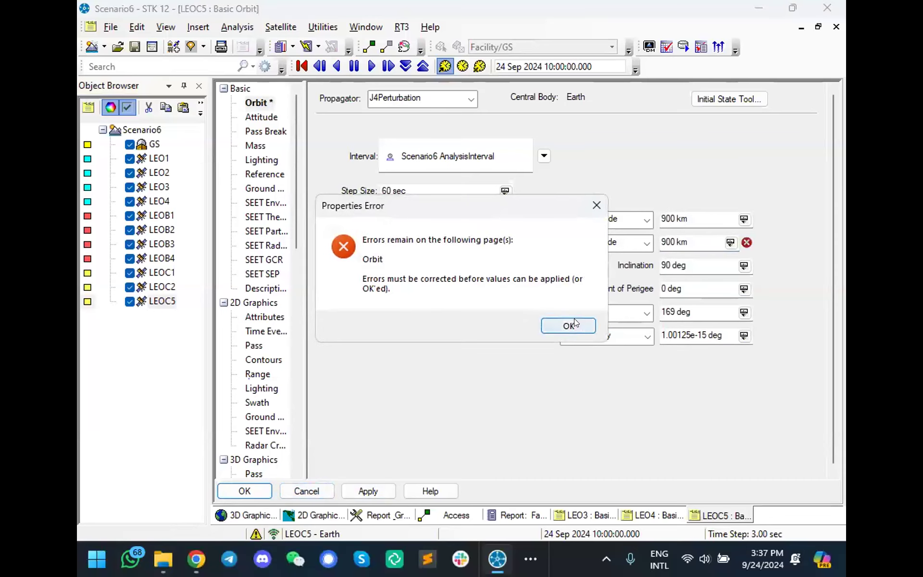
click(569, 325)
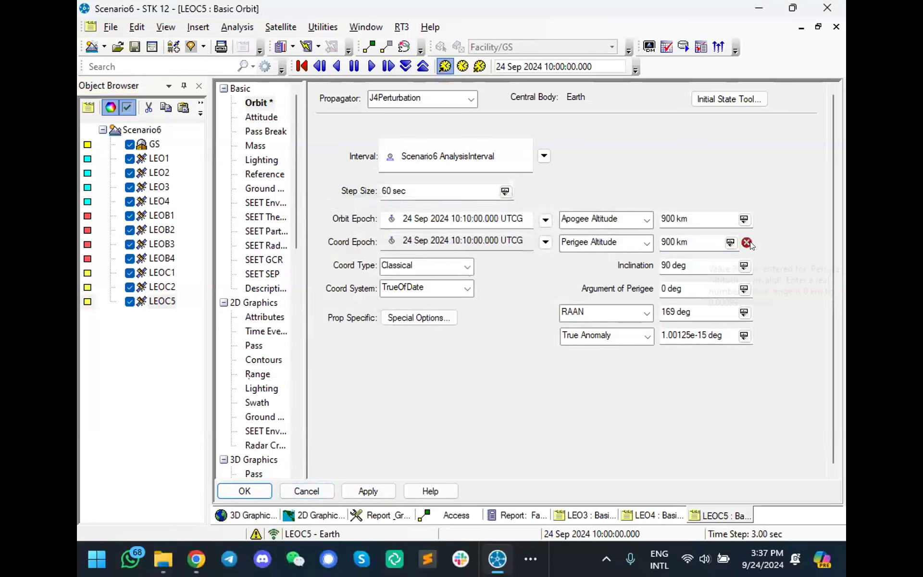
Step: Switch LEOC5's perigee parameter to Perigee Radius and Eccentricity, then restore the Apogee Altitude definition and apply the orbit
mouse_move(750, 242)
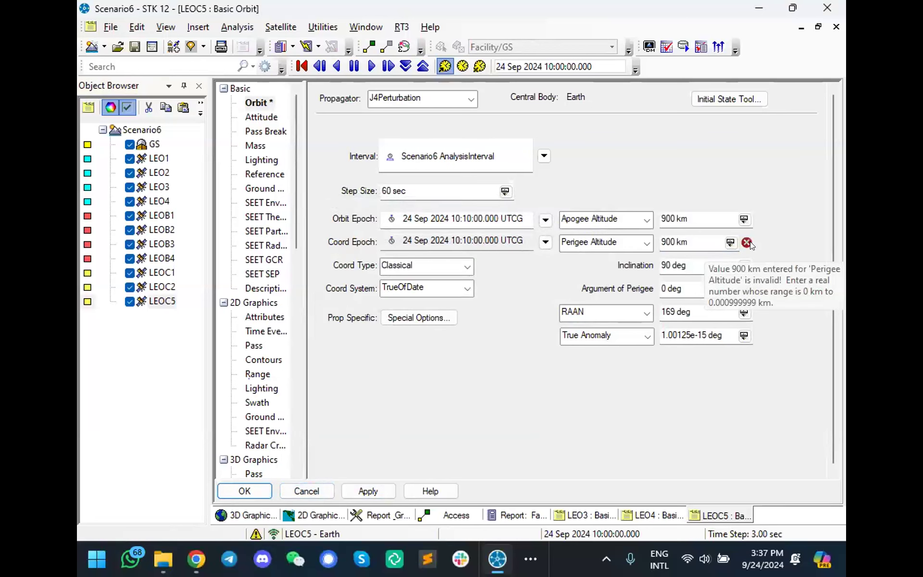
click(632, 242)
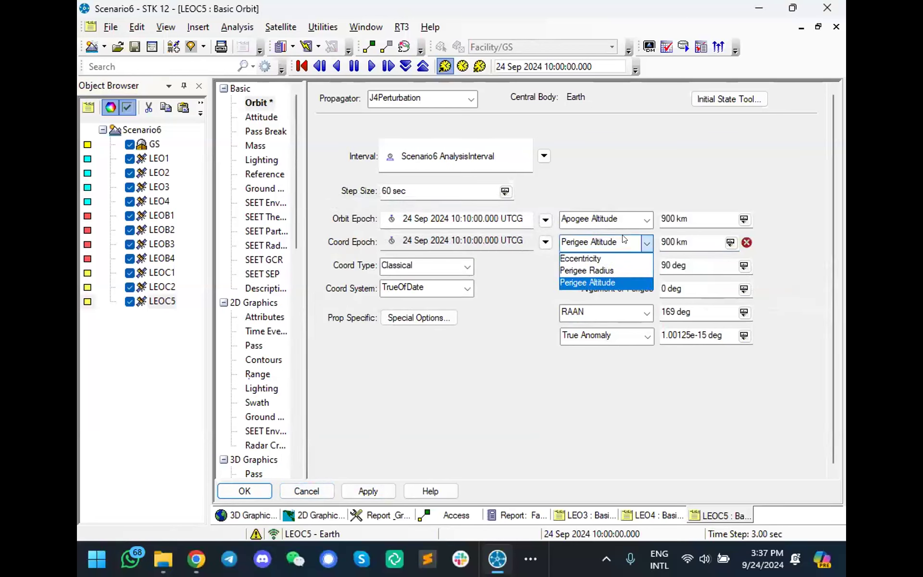
click(623, 270)
click(631, 246)
click(623, 258)
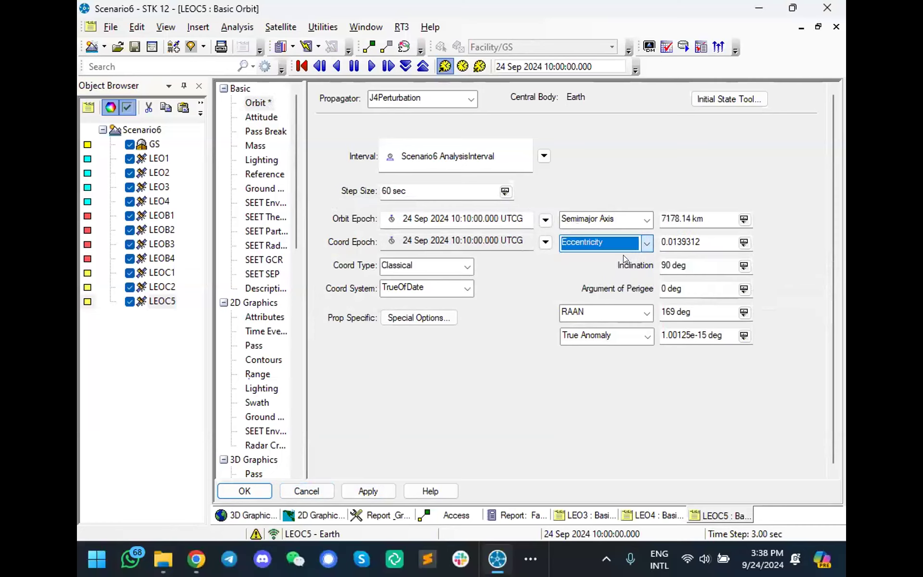
click(624, 220)
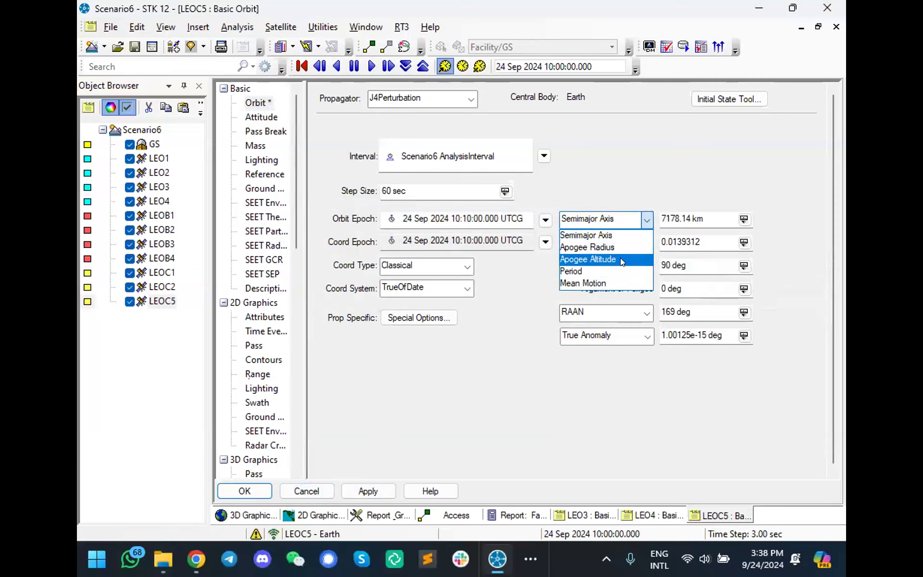
click(620, 259)
click(665, 242)
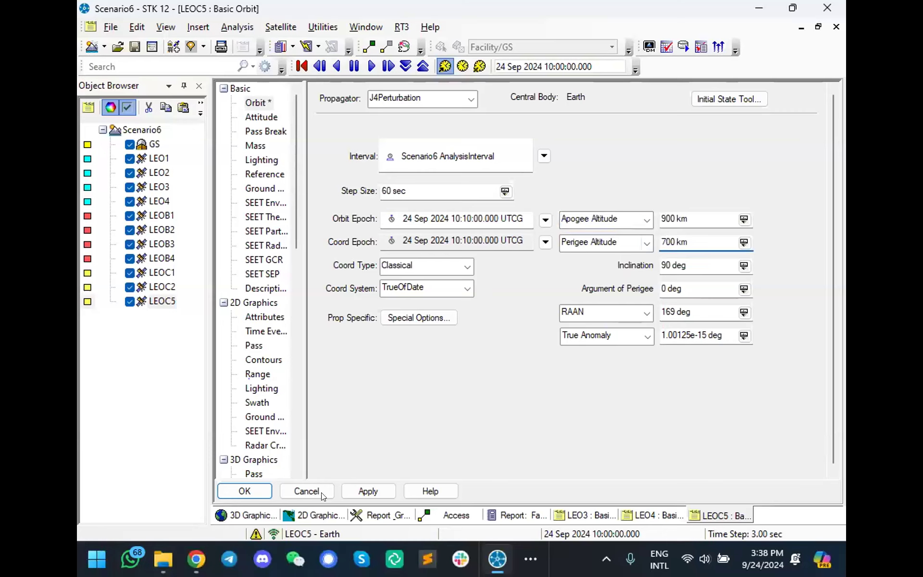
click(364, 491)
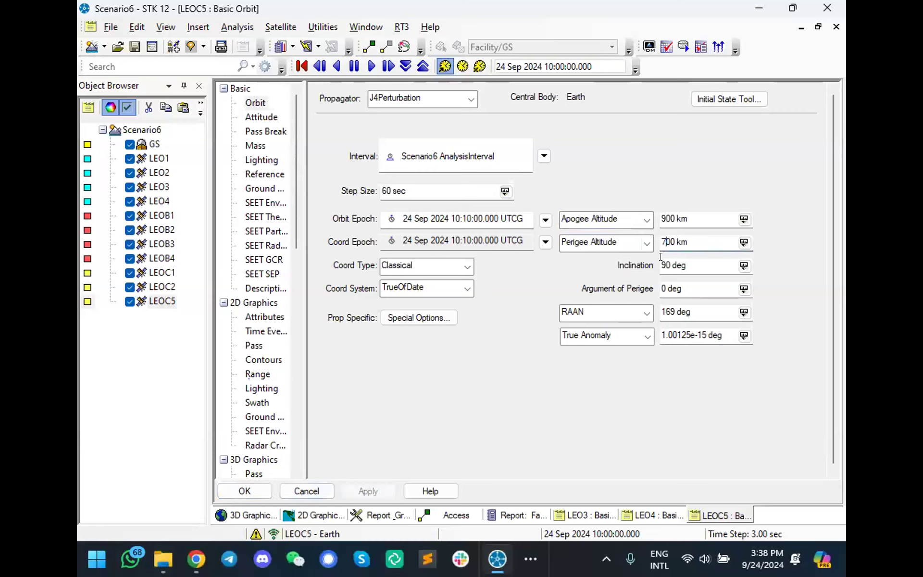
Step: Set LEOC5's perigee altitude to 900 km and try to accept the orbit
key(BackSpace)
text(9)
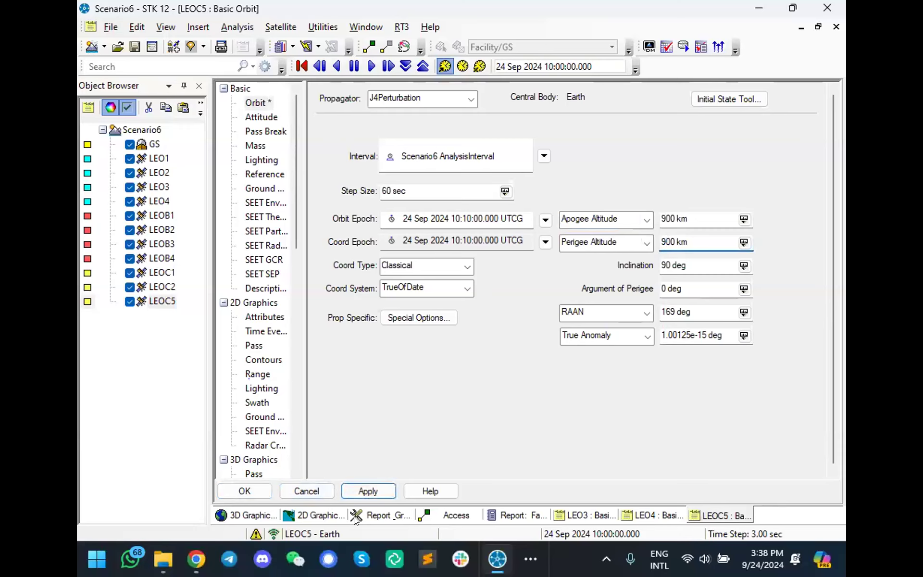
click(368, 491)
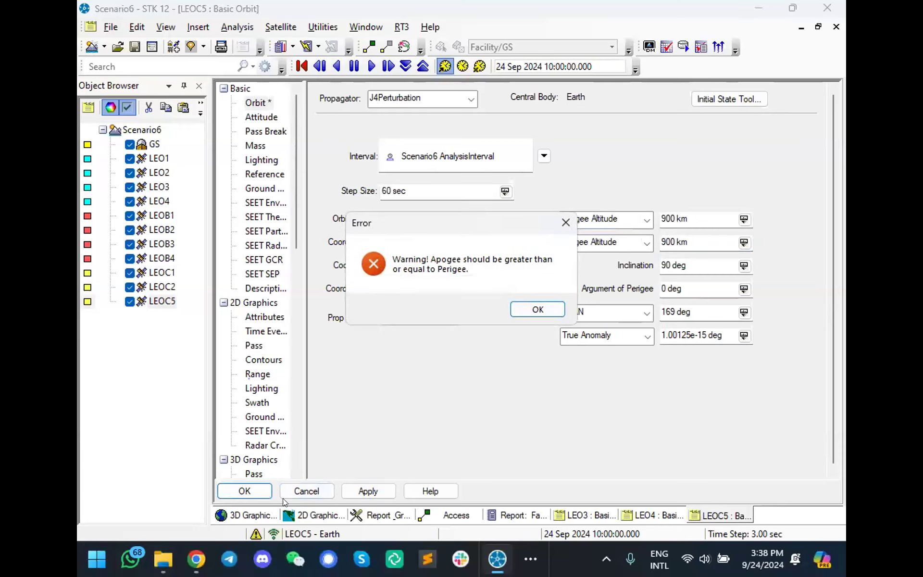
click(525, 313)
click(236, 488)
click(533, 311)
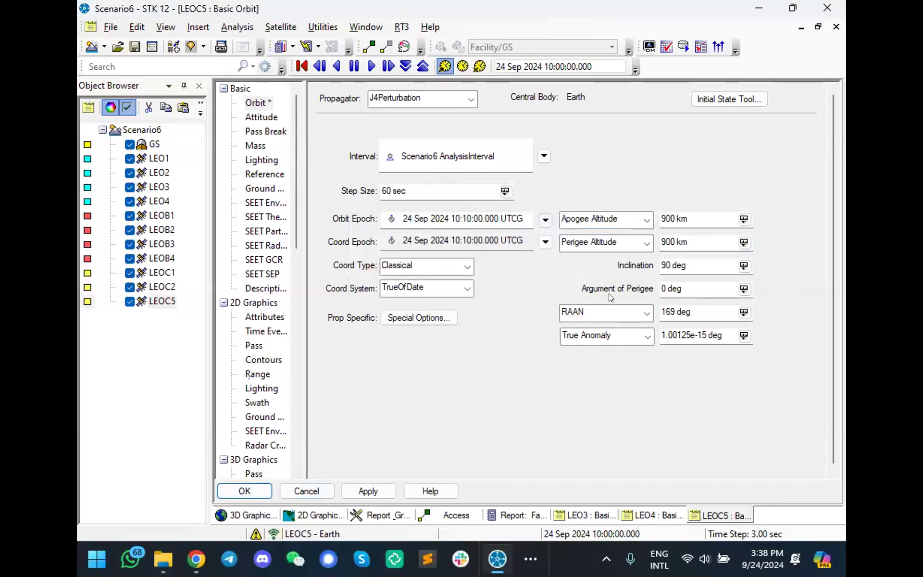
Step: Define LEOC5's orbit by Semimajor Axis and Eccentricity, apply it, and inspect the yellow orbits in the 3D view
click(636, 218)
click(634, 231)
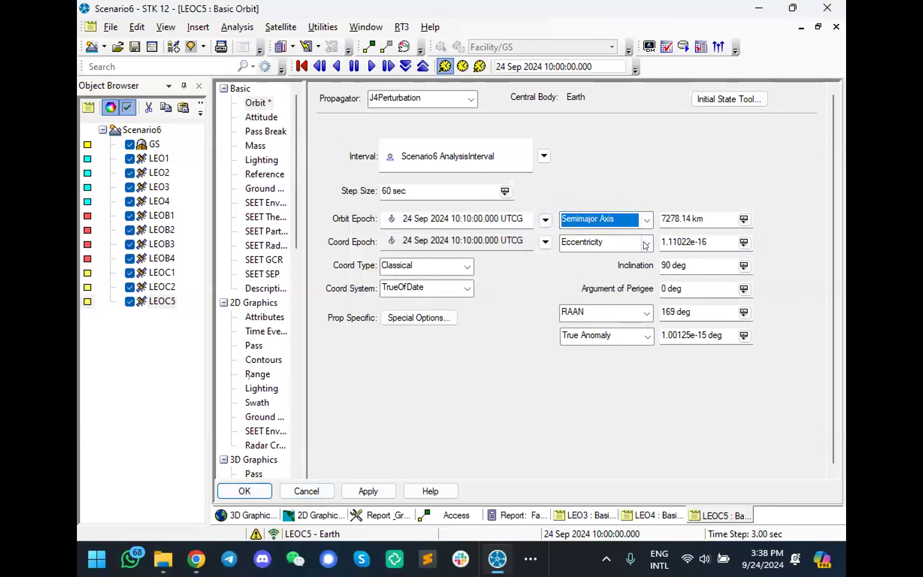
click(644, 243)
click(368, 486)
click(368, 487)
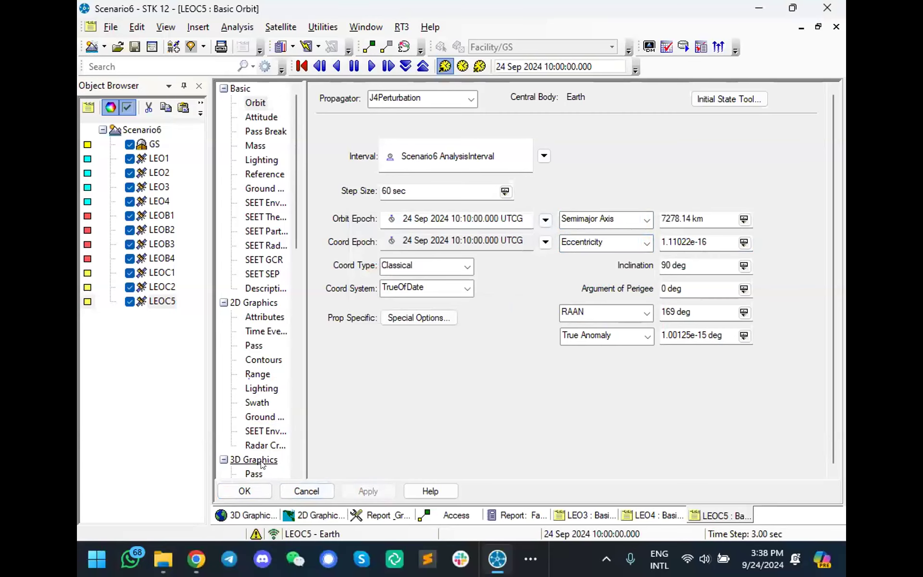
click(247, 515)
drag(455, 343, 504, 274)
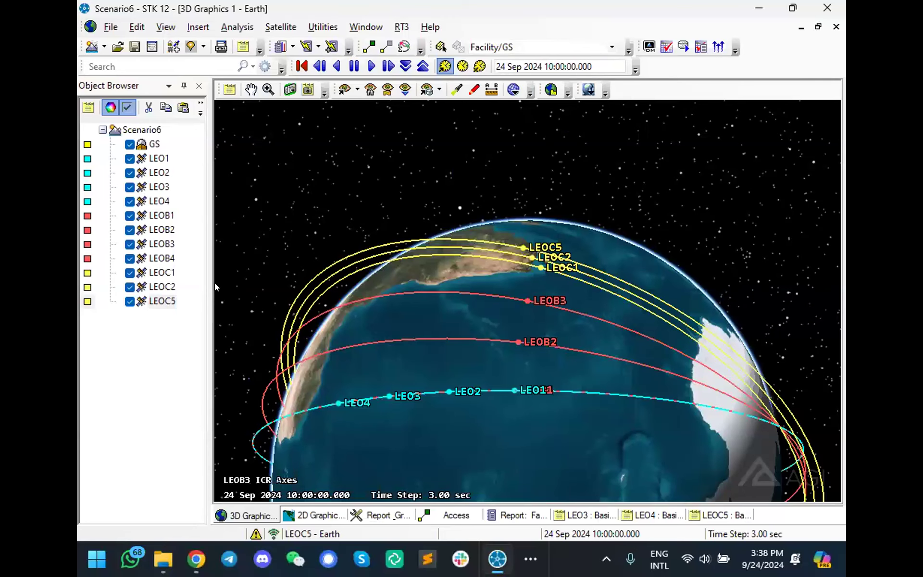
Step: Duplicate LEOC5 once more, then set LEOC5's semimajor axis to 7478.14 km and accept the orbit
click(163, 302)
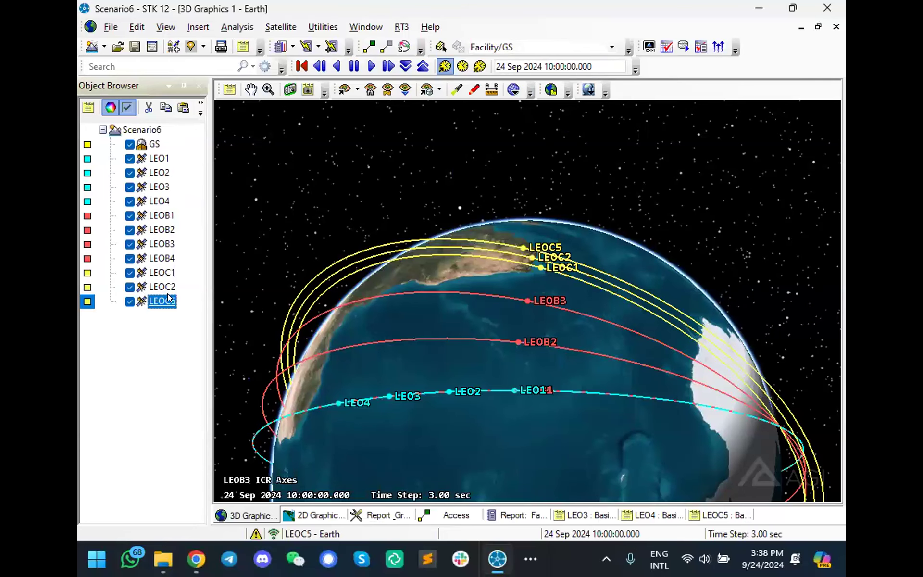
key(ctrl+v)
right_click(162, 315)
click(249, 9)
click(669, 222)
key(shift+Left)
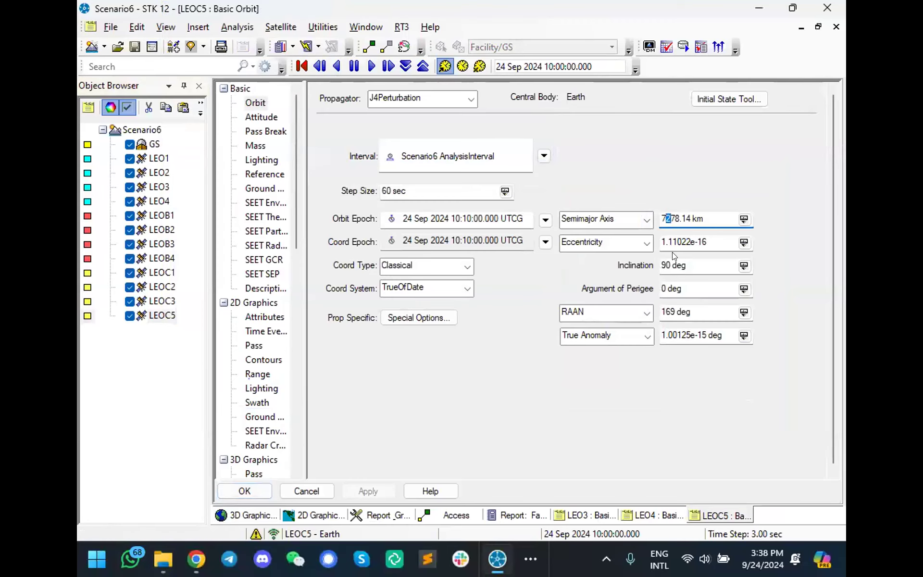
text(4)
click(360, 491)
click(244, 491)
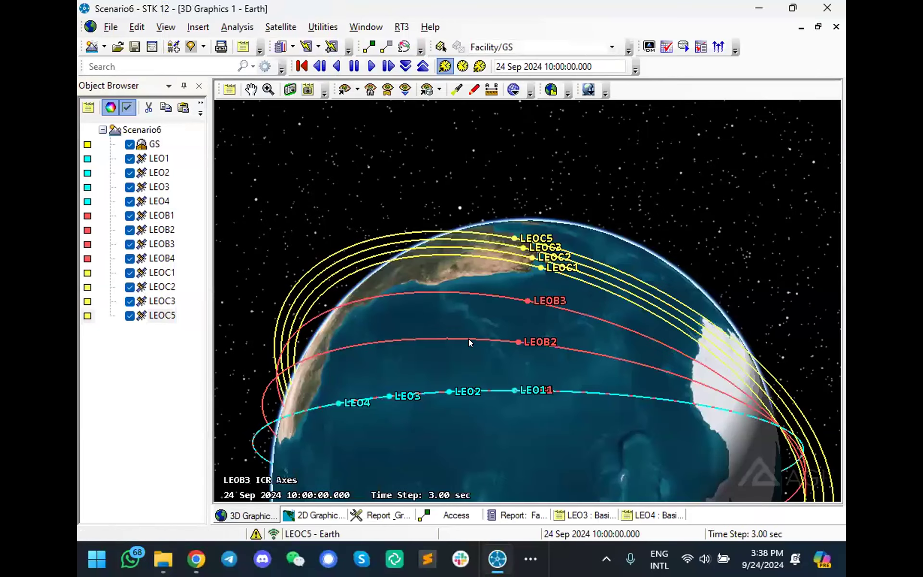
Step: Center the 3D view on LEOC2 and examine the spacing of the yellow orbits above the Earth
scroll(497, 343, down, 1)
drag(493, 346, 492, 331)
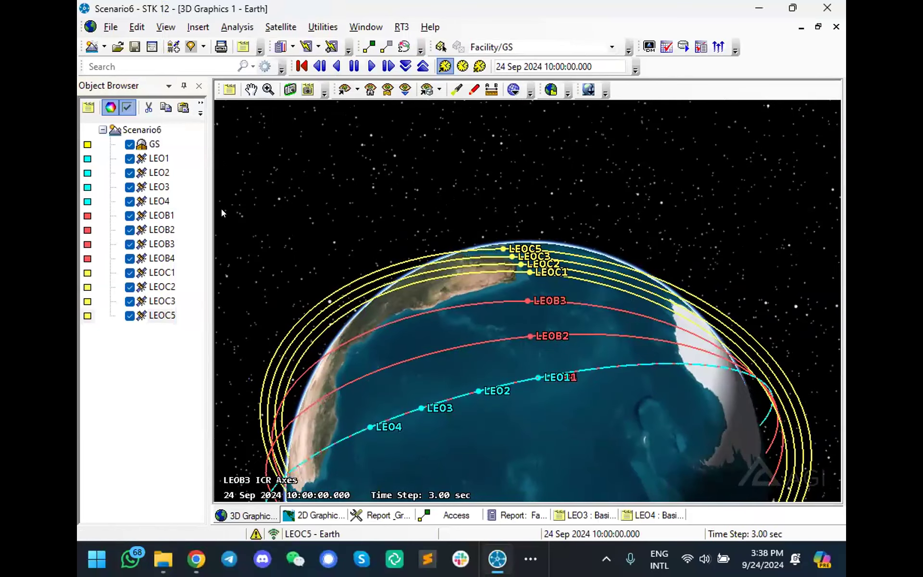
click(157, 291)
right_click(159, 291)
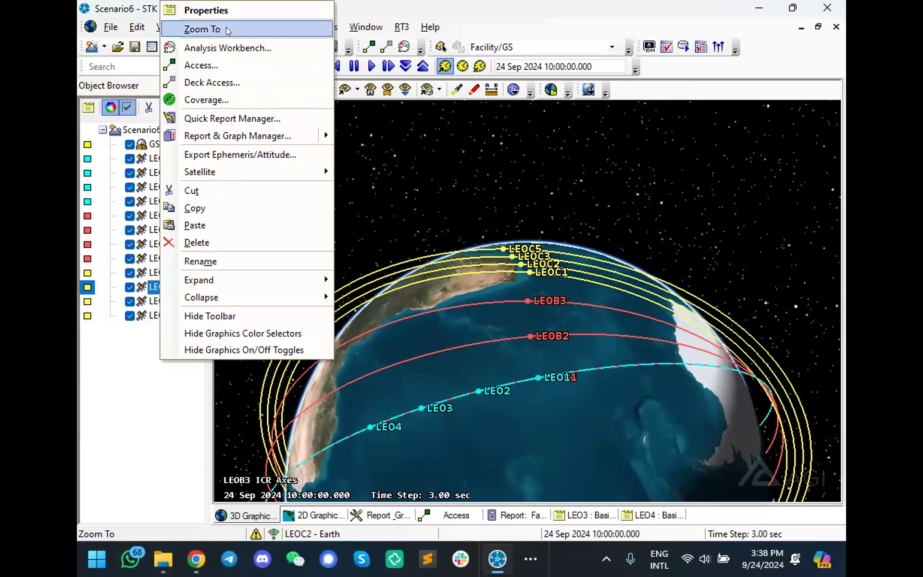
click(202, 29)
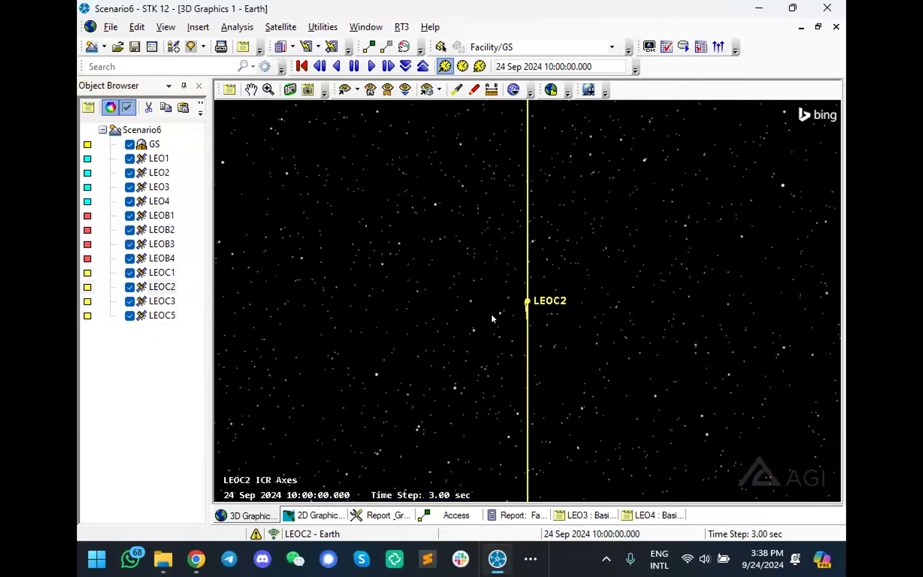
drag(564, 325, 575, 409)
right_drag(575, 409, 560, 293)
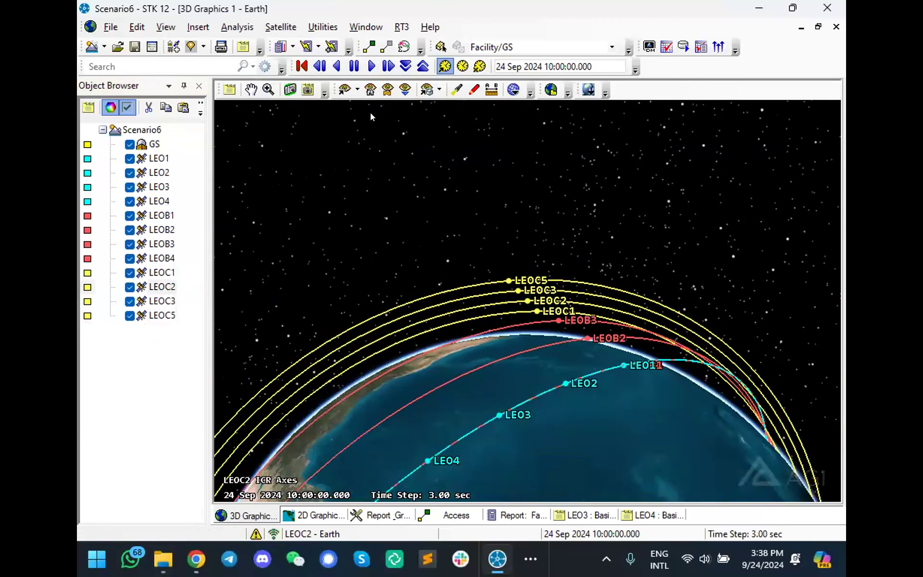
Step: Play the scenario animation, reset it to the start, and examine the constellation from another side
click(371, 66)
click(302, 66)
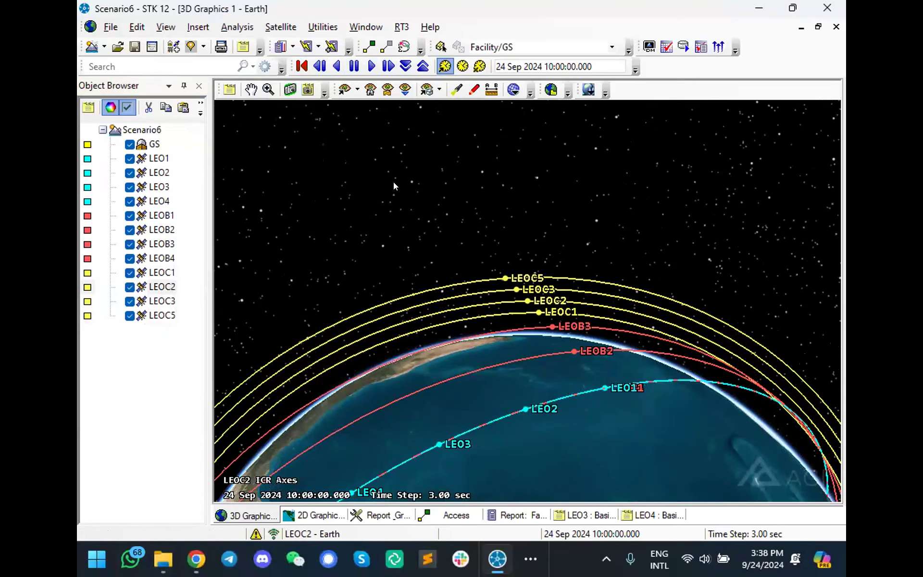
drag(433, 156, 536, 225)
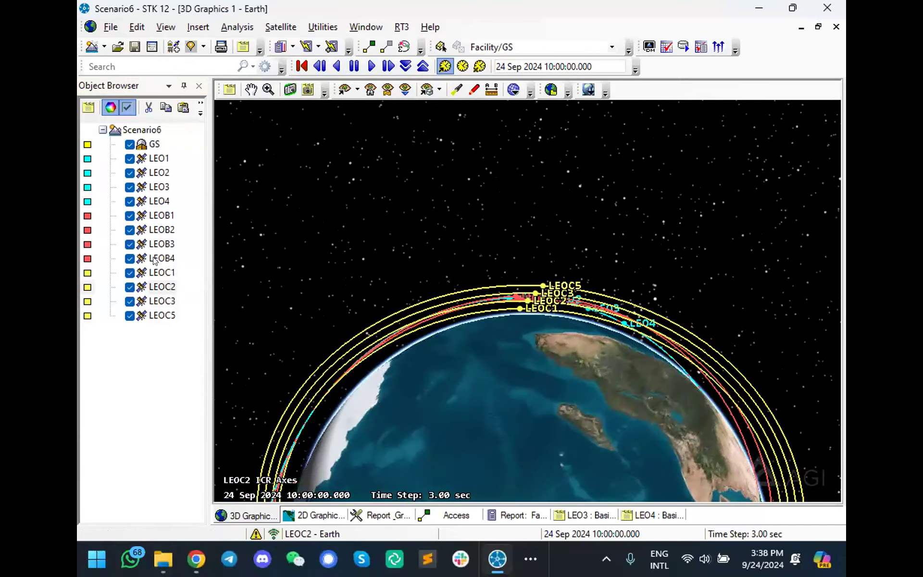
Step: Hide satellites LEO1 through LEOB4 so only the yellow LEOC orbits are displayed around the Earth
click(162, 258)
shift+click(159, 158)
click(129, 159)
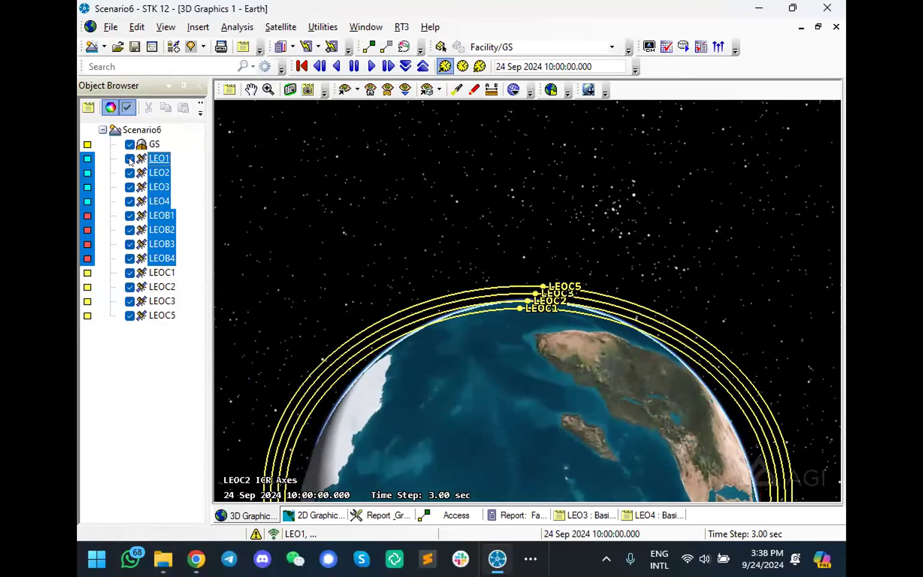
scroll(474, 385, down, 5)
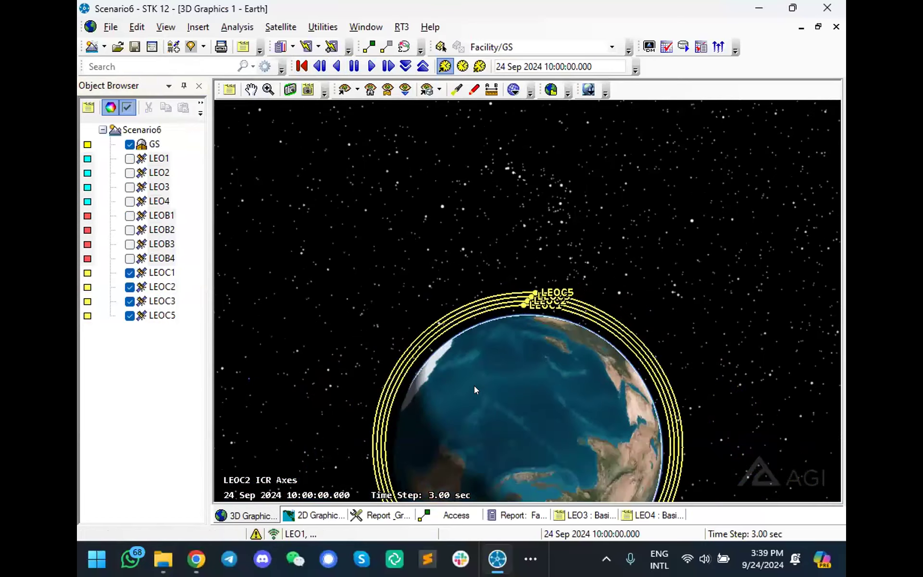
Step: Play the scenario animation and examine how the yellow LEOC satellites separate along their orbits at different altitudes
scroll(473, 385, up, 5)
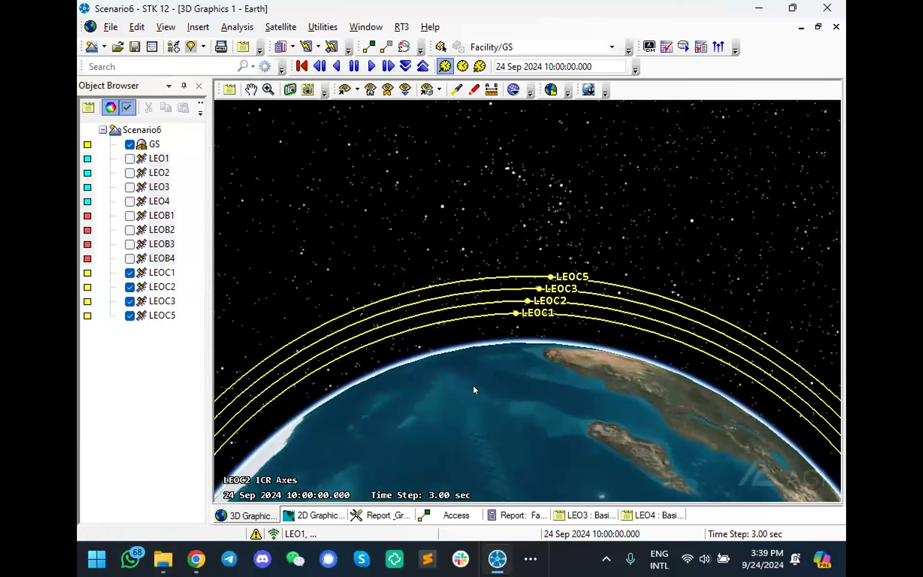
click(371, 66)
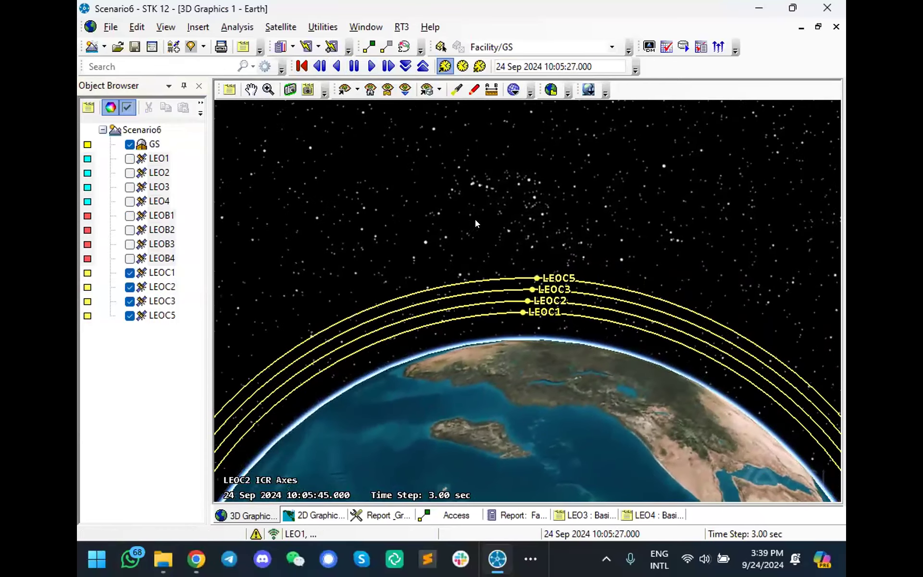
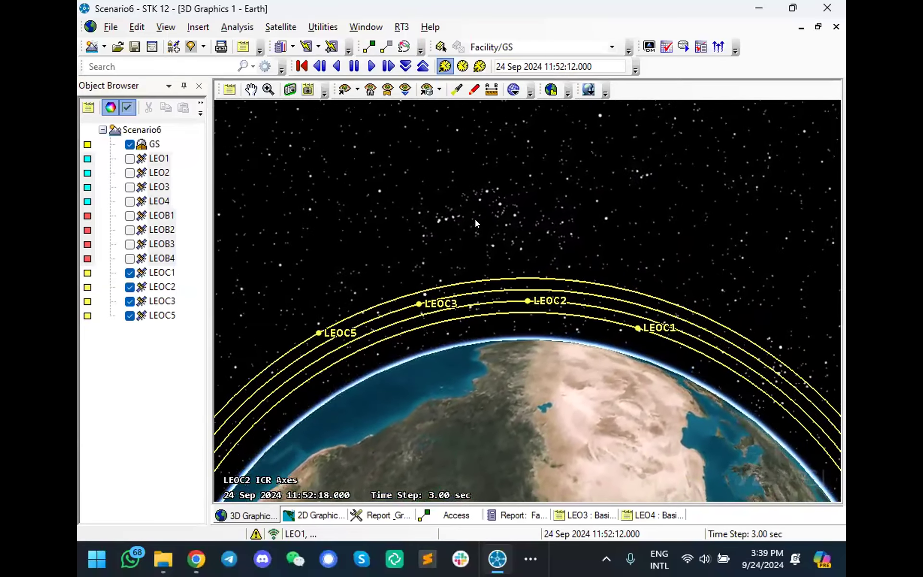
scroll(520, 257, down, 5)
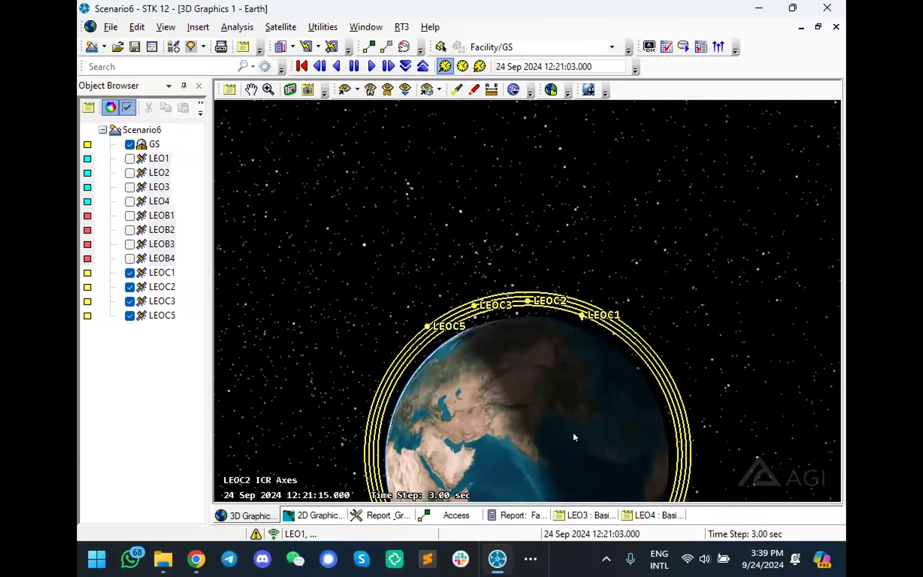
scroll(598, 434, down, 2)
drag(598, 433, 585, 403)
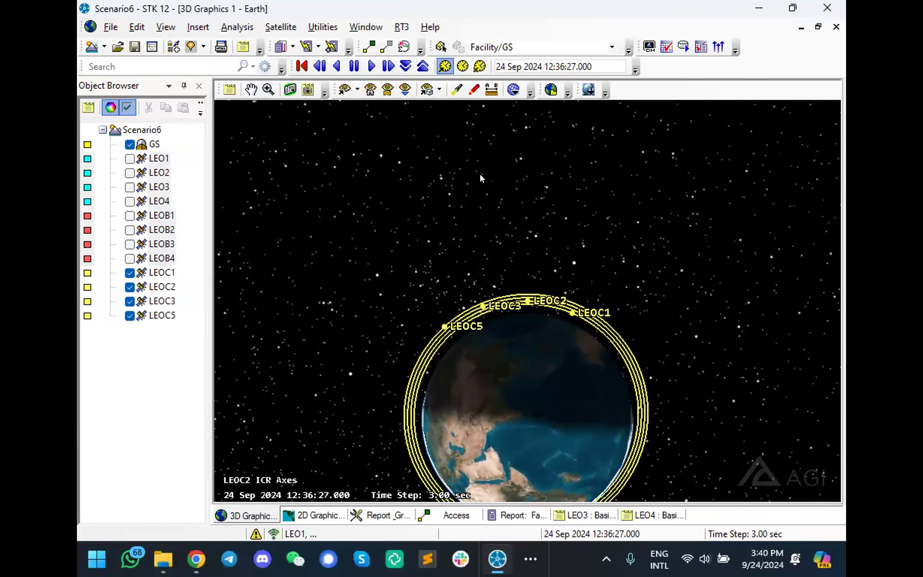
Step: Display satellites LEO1 through LEOB4 again alongside the yellow LEOC satellites
click(152, 156)
shift+click(161, 258)
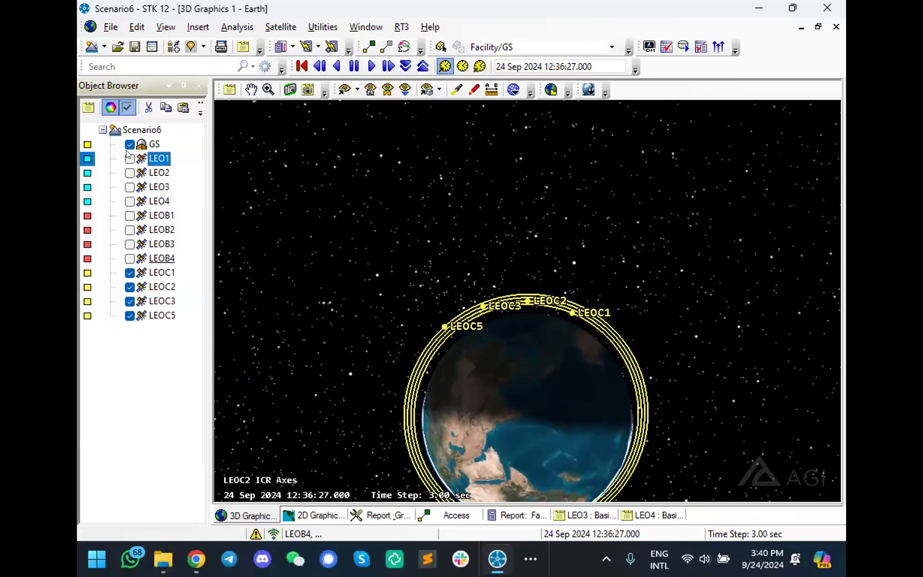
click(129, 173)
click(129, 175)
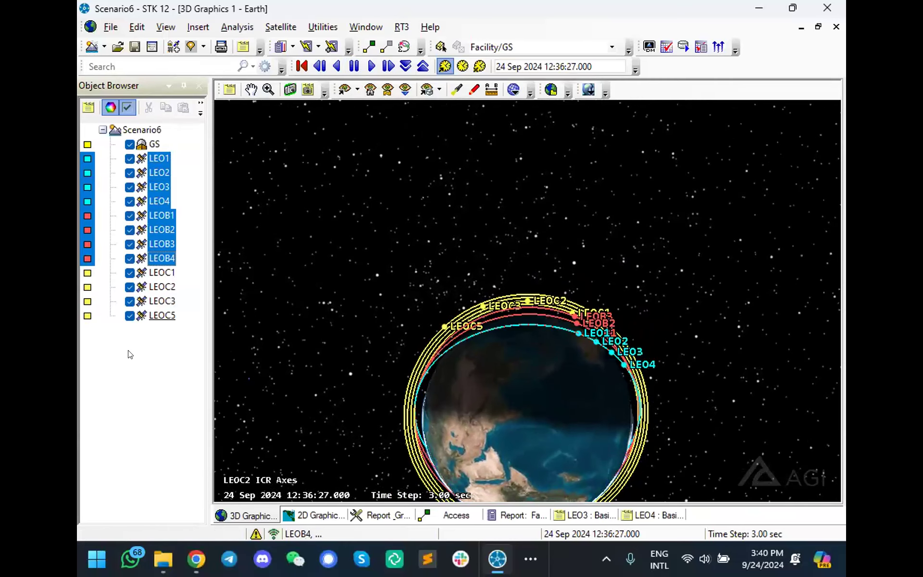
Step: Reset the scenario animation to its start and return the 3D view to the default Earth-centered home view
drag(417, 249, 356, 159)
click(301, 67)
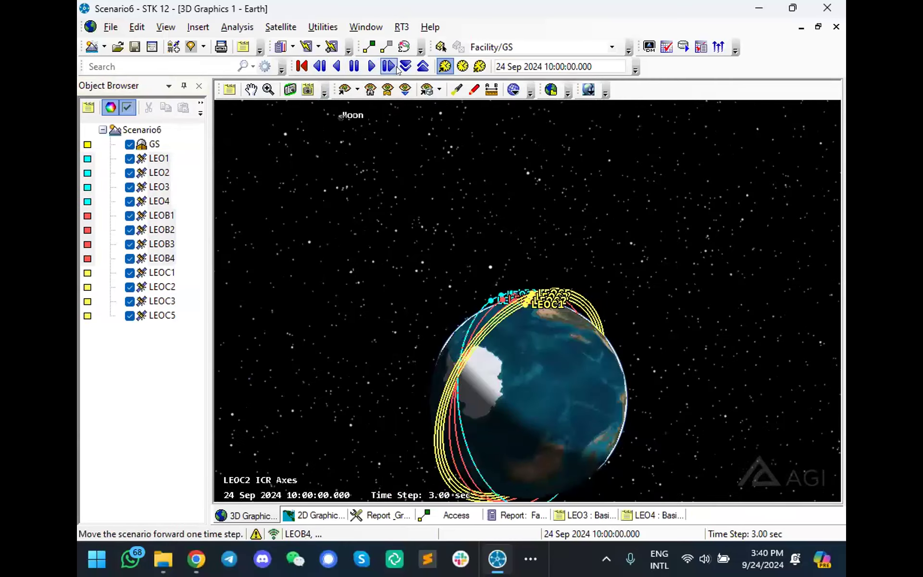
click(386, 89)
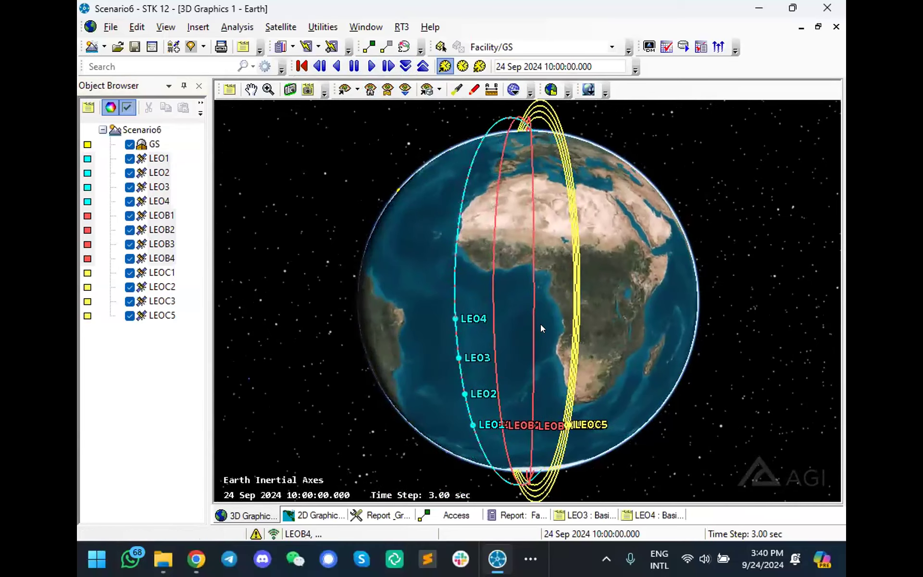
scroll(488, 368, up, 2)
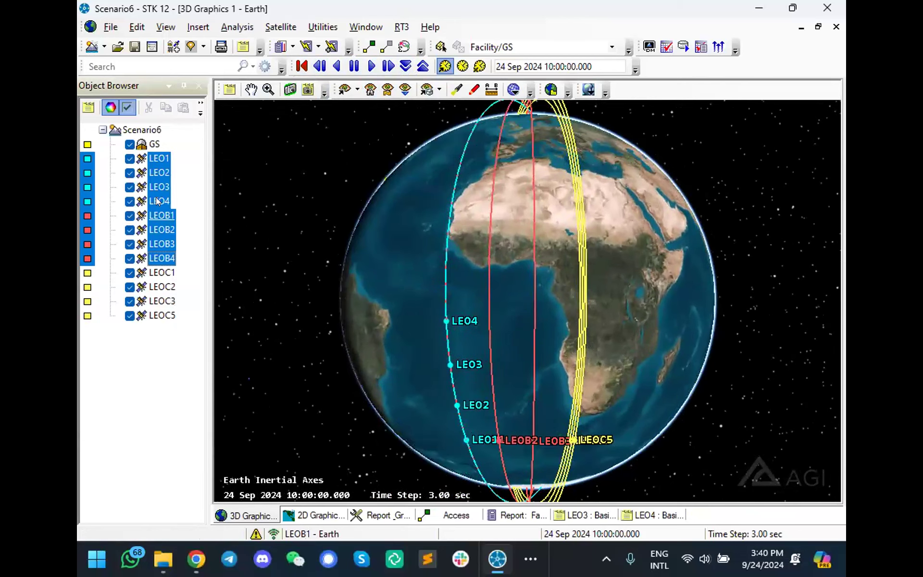
Step: Hide the cyan LEO1 to LEO4 and yellow LEOC satellites so only red LEOB1 through LEOB4 are displayed
click(164, 215)
shift+click(153, 159)
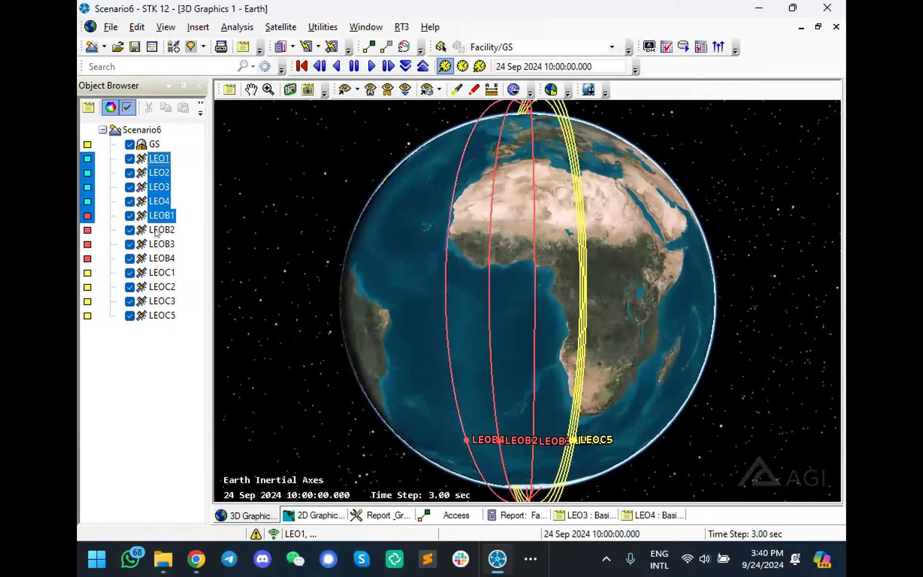
click(163, 258)
shift+click(162, 316)
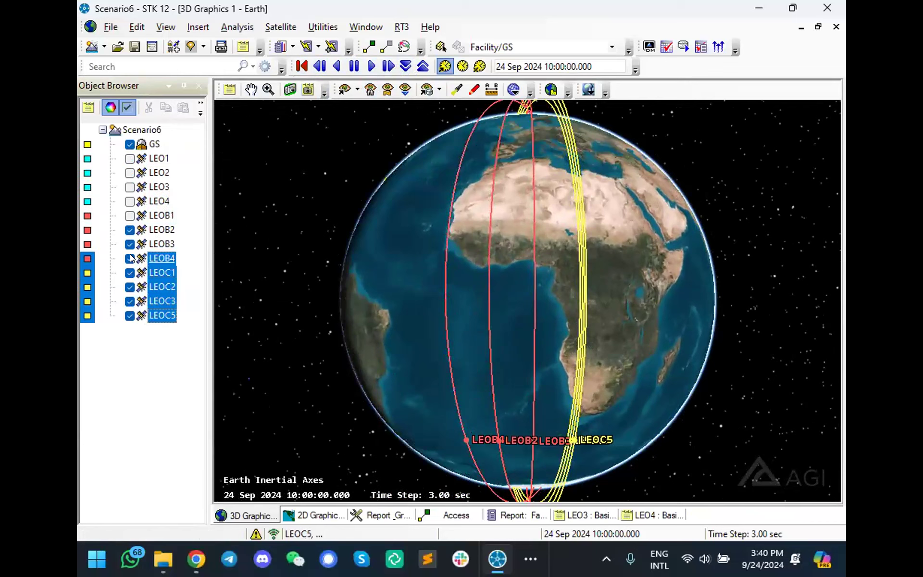
key(space)
scroll(552, 361, down, 2)
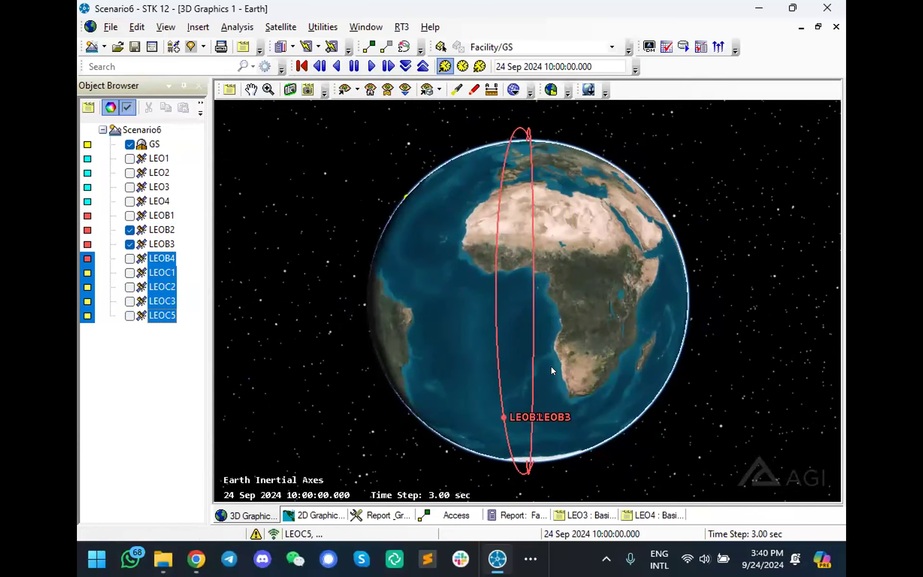
click(130, 258)
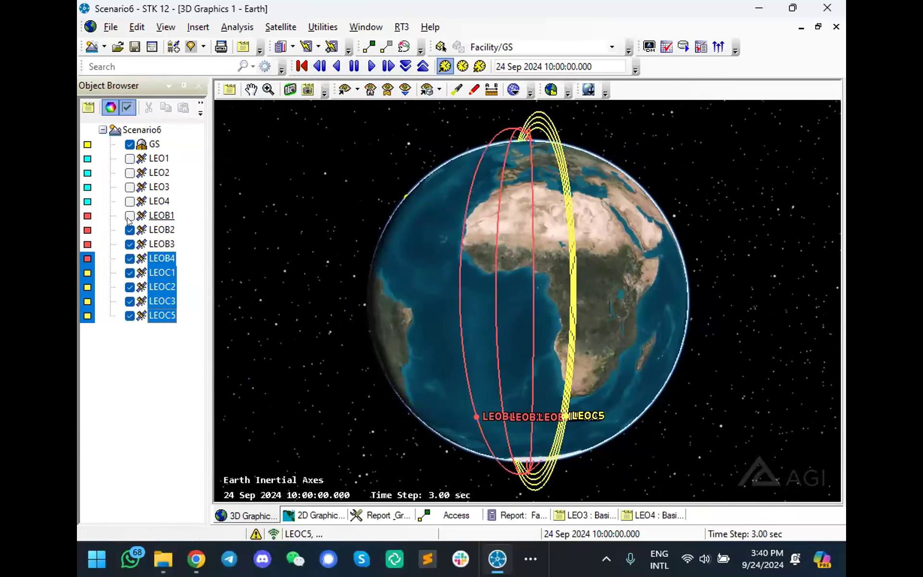
click(156, 272)
shift+click(156, 316)
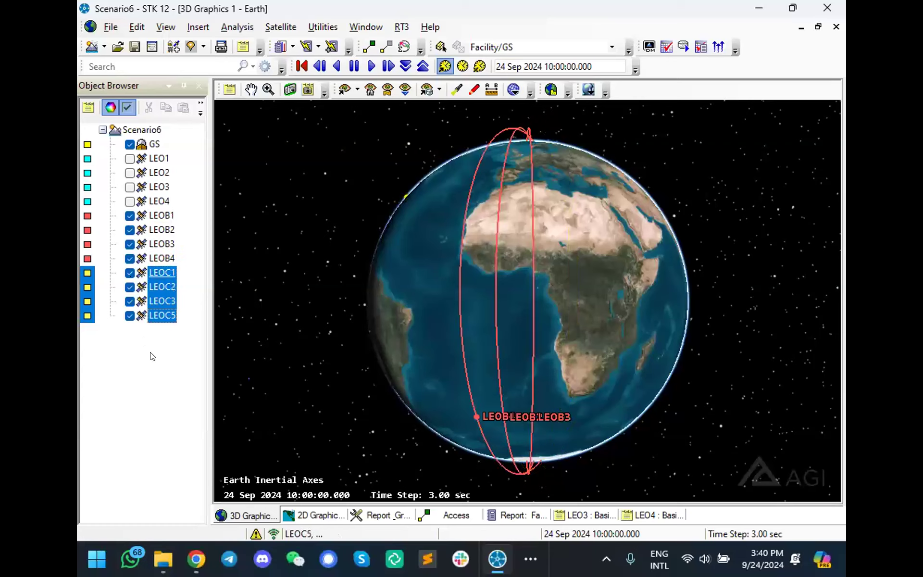
Step: Hide LEOB2 and LEOB4 so only LEOB1 and LEOB3 are displayed, and examine the spacing of their orbits
click(158, 244)
shift+click(159, 230)
click(129, 231)
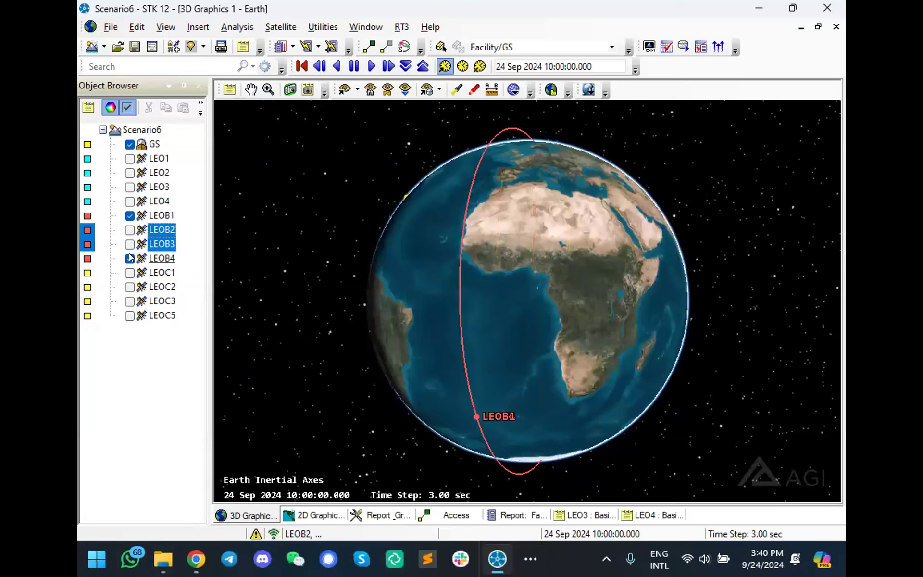
drag(392, 306, 379, 297)
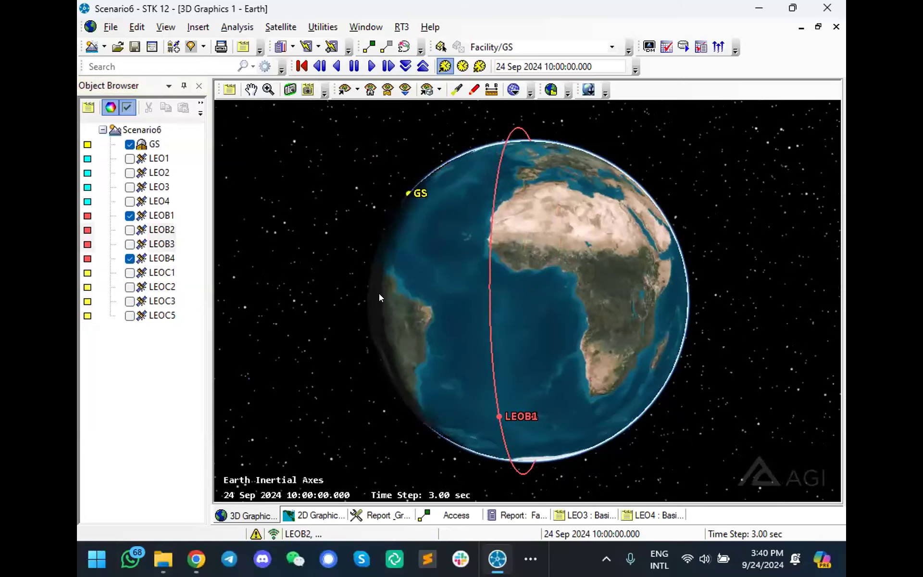
click(129, 259)
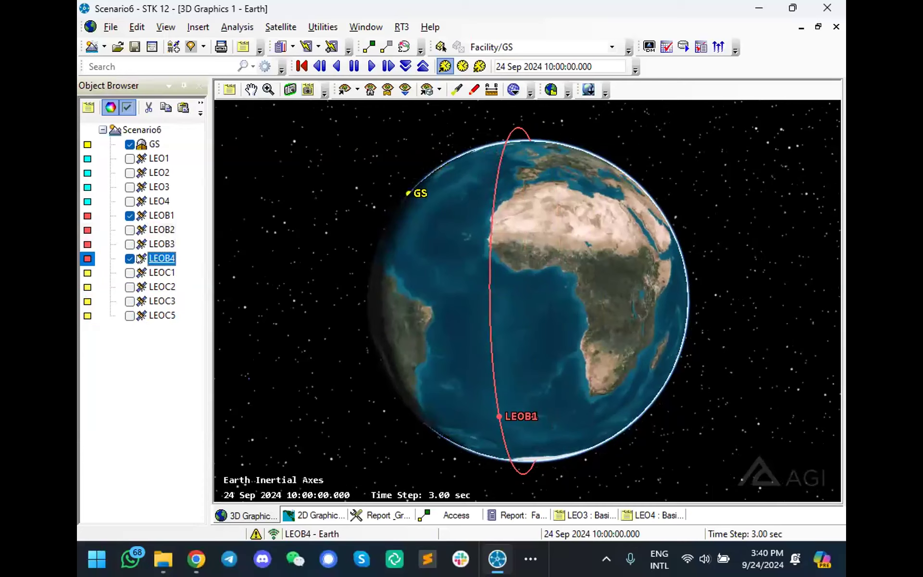
click(130, 244)
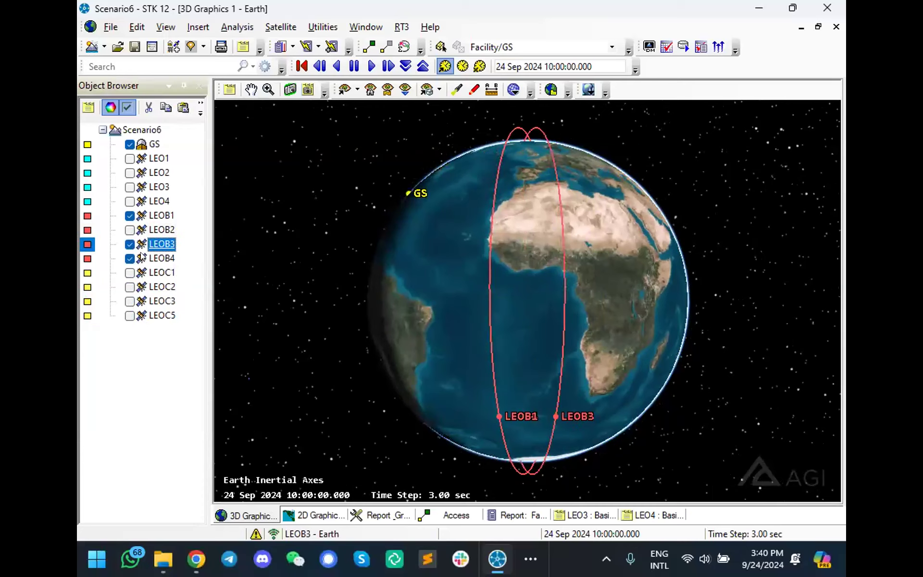
click(130, 258)
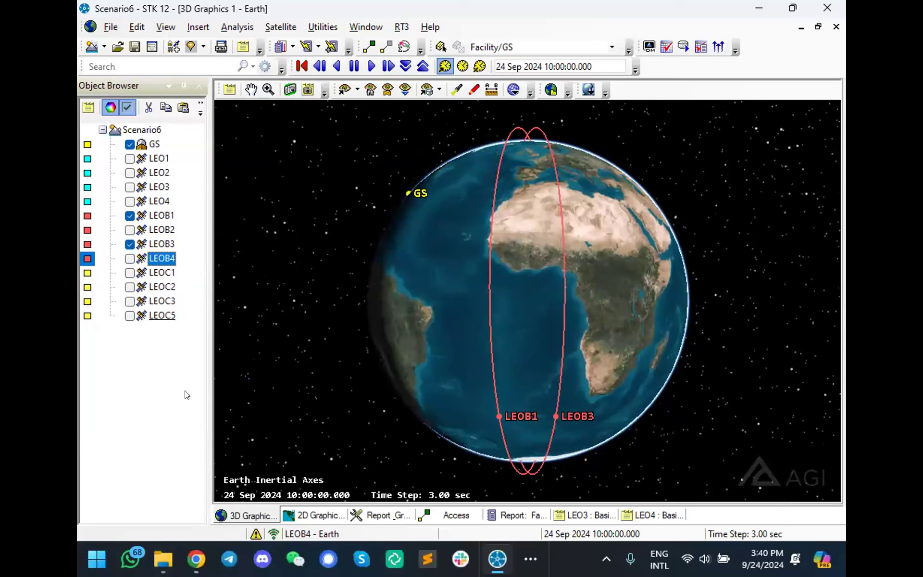
scroll(454, 388, up, 3)
drag(566, 381, 547, 370)
scroll(557, 399, down, 4)
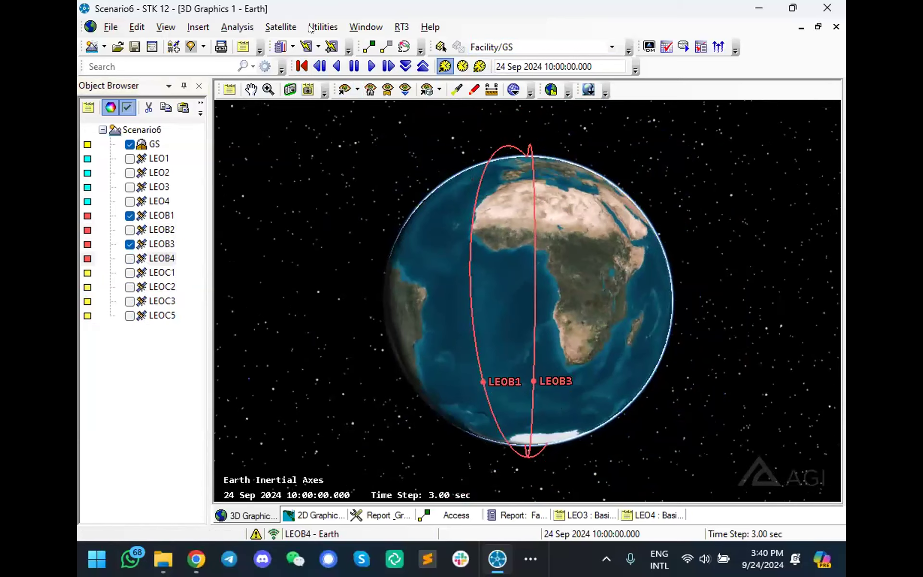
Step: Open the Timeline View, shrink its pane, scrub through the scenario time, and reset the animation to its start
click(163, 28)
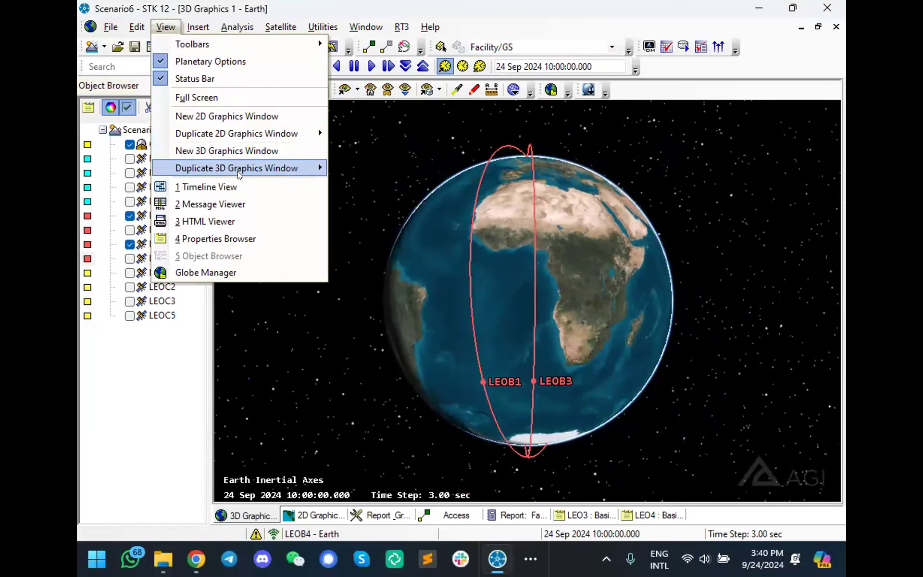
click(239, 184)
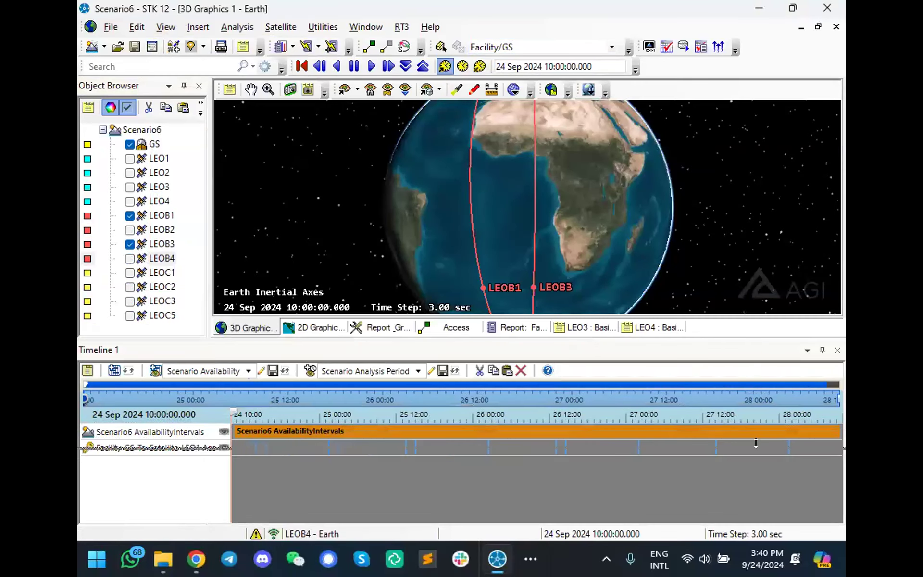
drag(752, 334, 338, 443)
drag(227, 517, 338, 518)
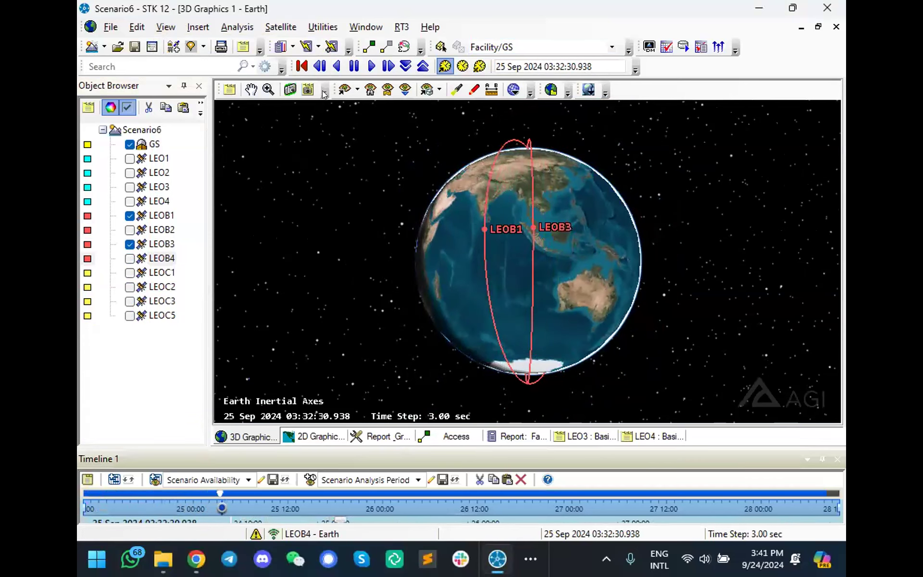
click(301, 67)
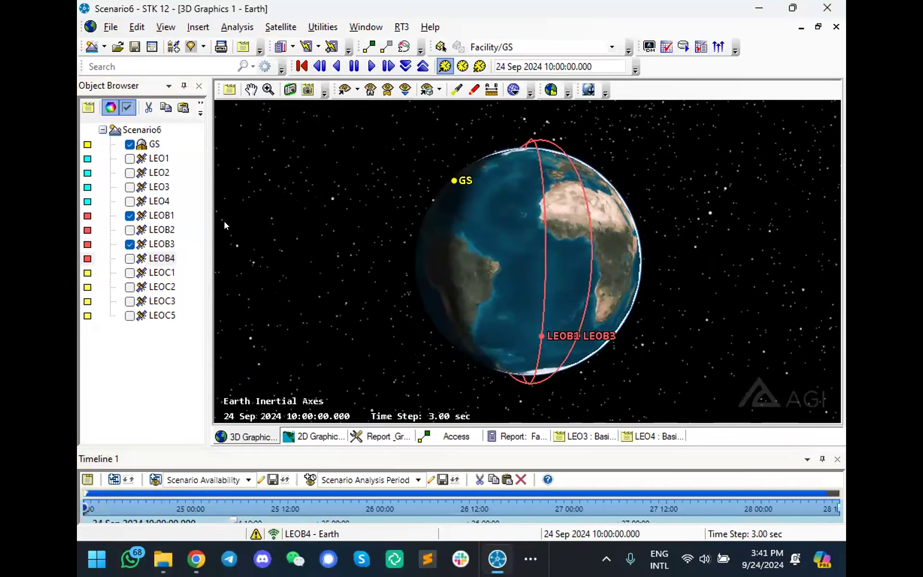
drag(520, 265, 504, 267)
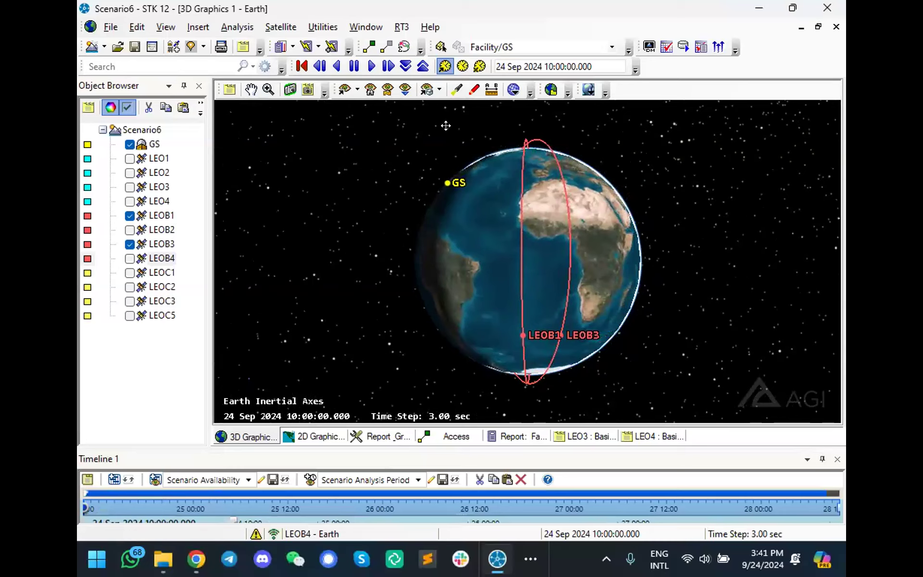
Step: Compute access from satellite LEOB1 to satellite LEOB3 using object time periods
click(370, 46)
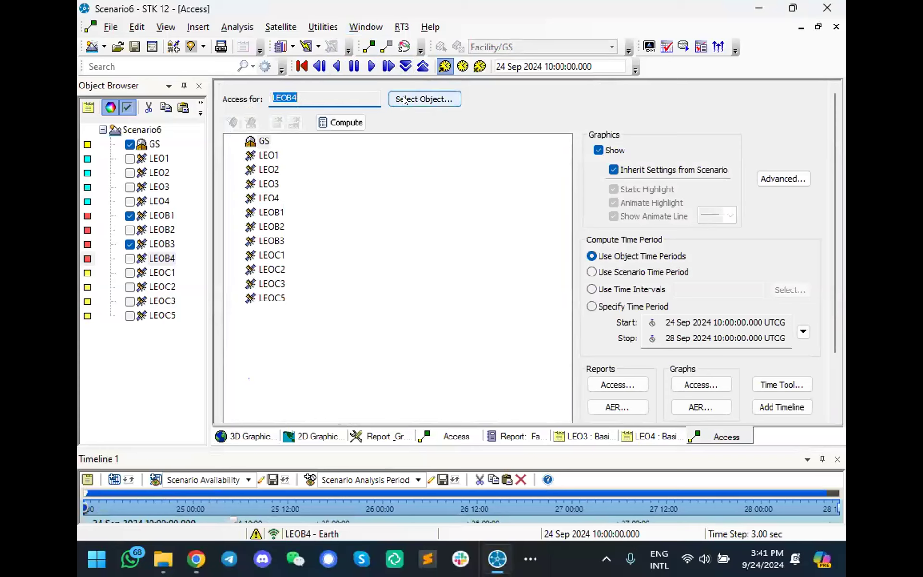
click(404, 99)
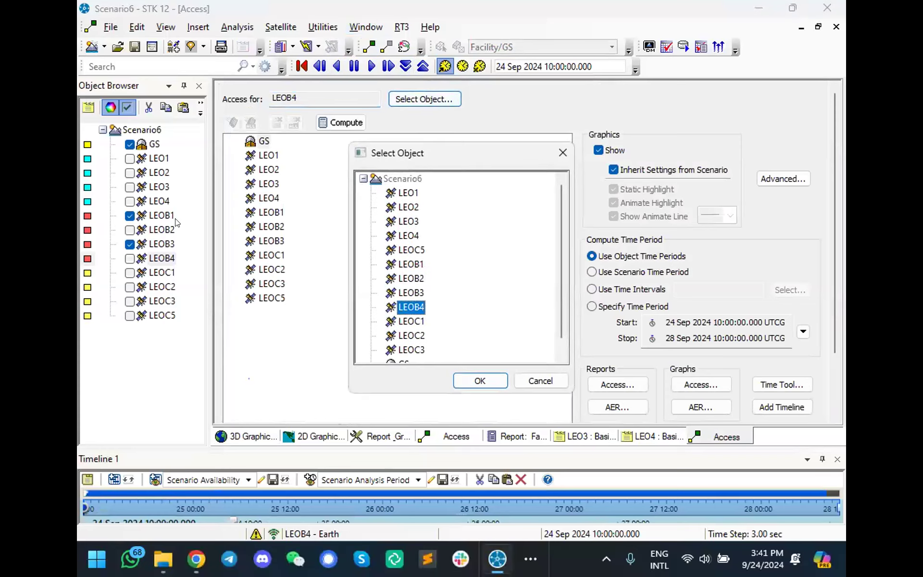
click(418, 264)
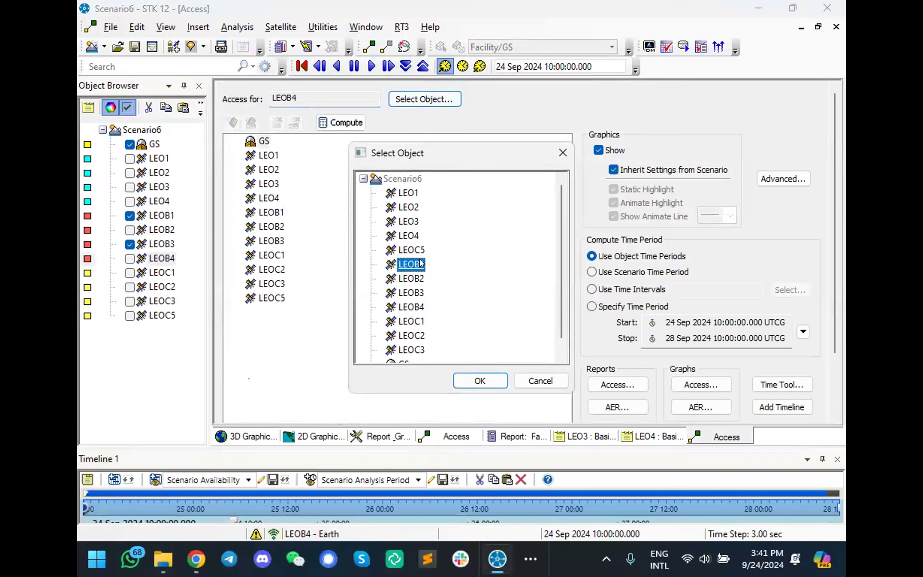
click(465, 381)
click(272, 227)
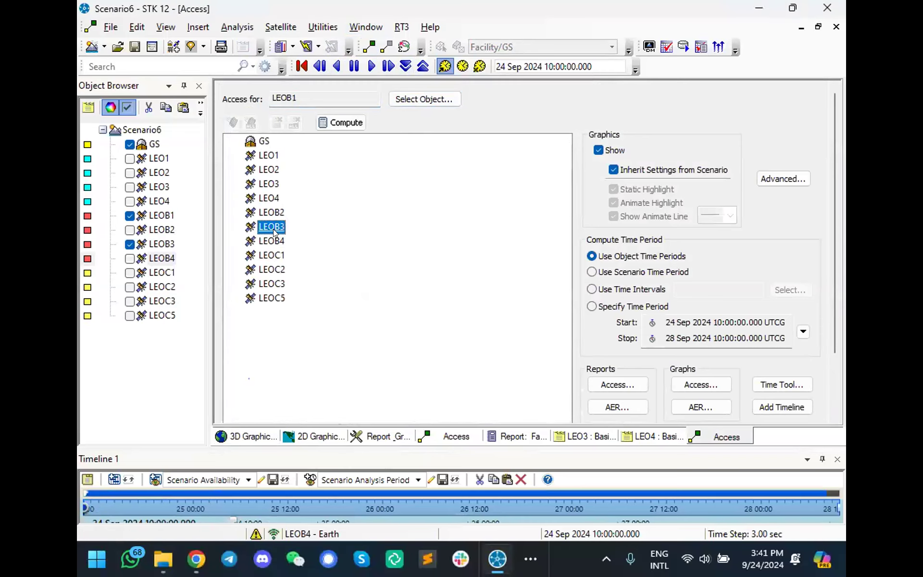
click(347, 123)
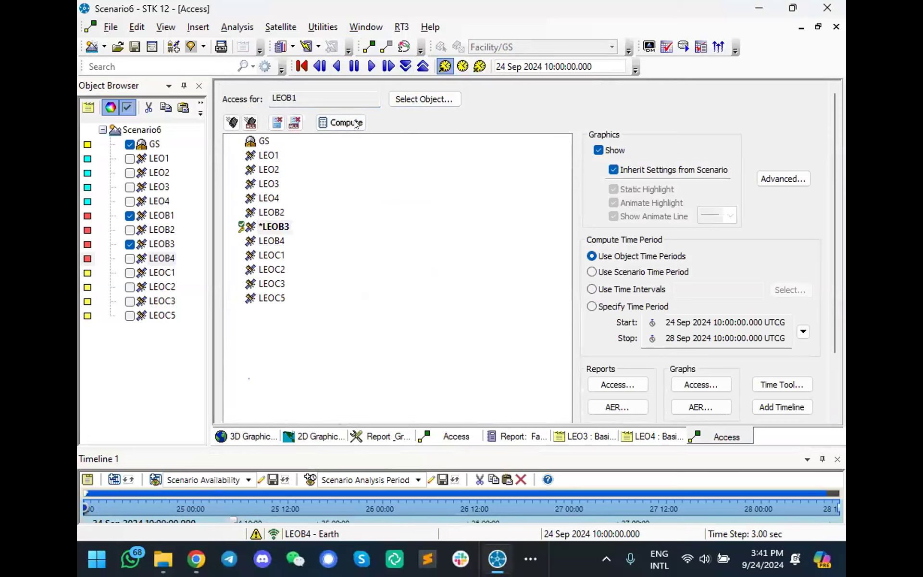
Step: Generate the AER report for the LEOB1 to LEOB3 access and examine the azimuth, elevation and range values
click(611, 401)
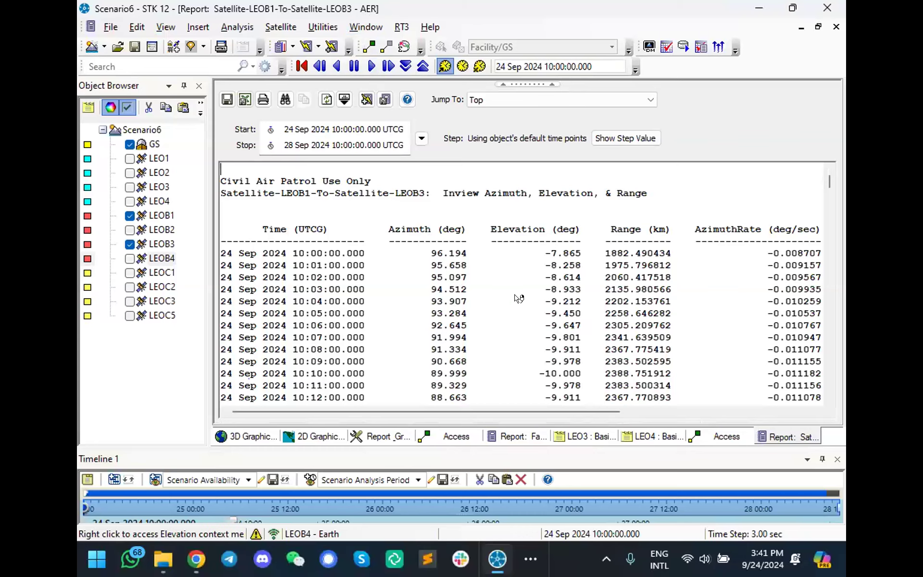
scroll(519, 299, down, 14)
mouse_move(828, 179)
mouse_down()
mouse_move(836, 219)
mouse_move(838, 169)
mouse_up()
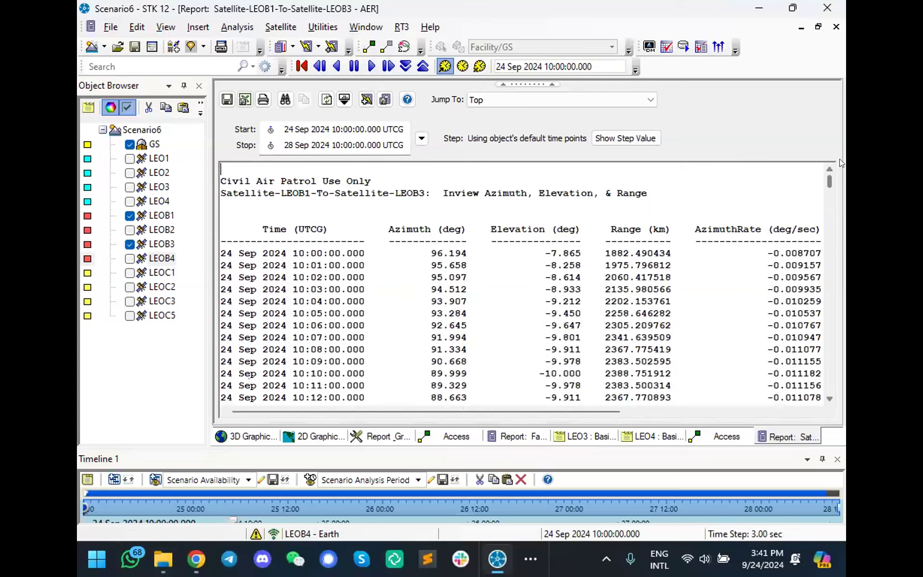
Step: Center the 3D view on LEOB1 and run the animation briefly to examine its access line to LEOB3
click(264, 439)
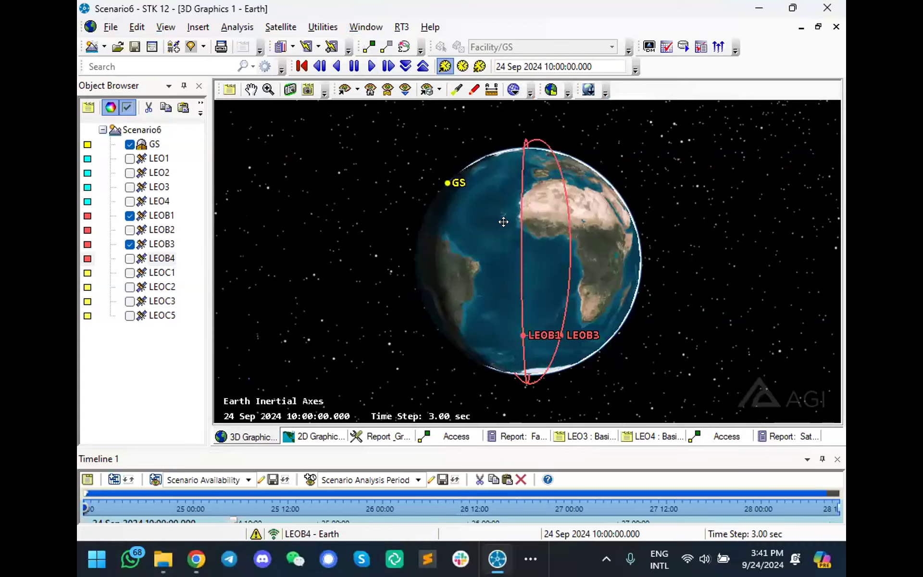
right_click(154, 218)
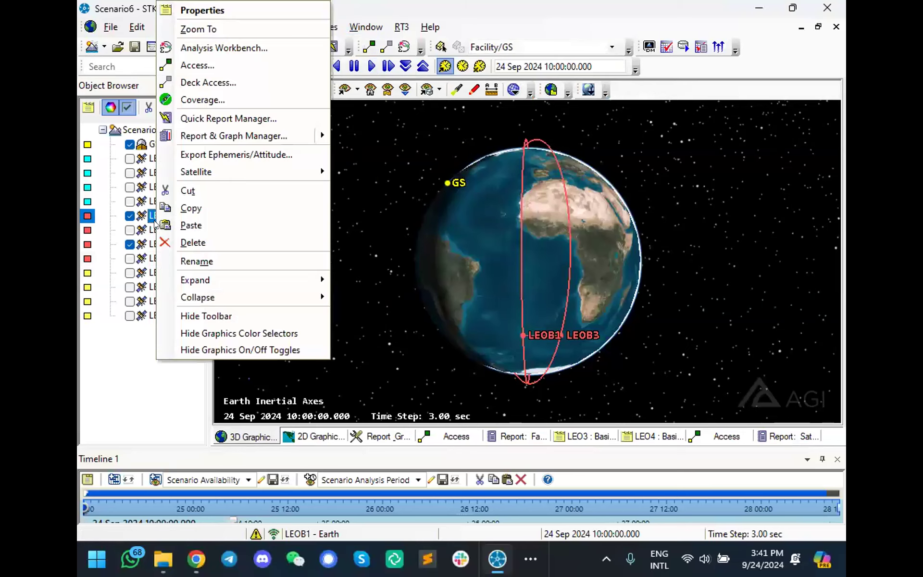
click(211, 29)
drag(443, 209, 380, 295)
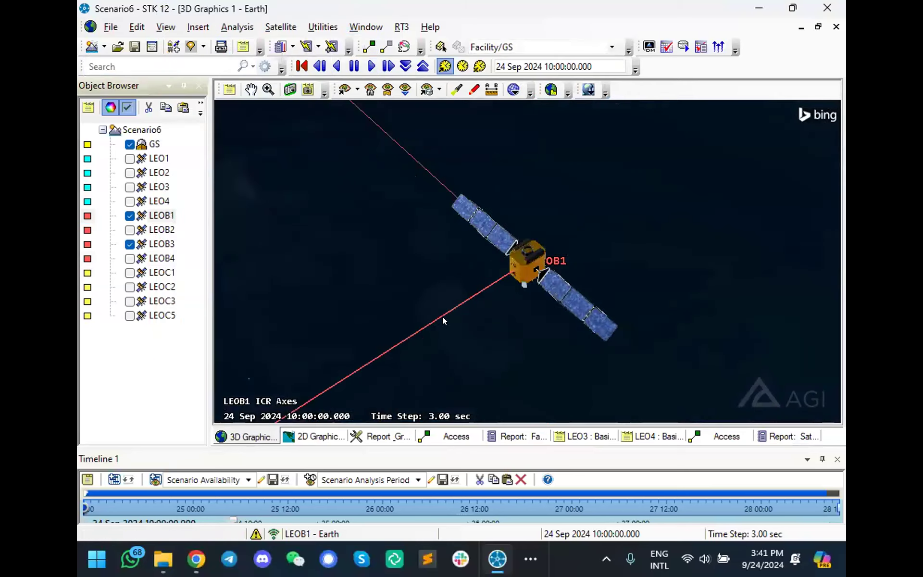
scroll(504, 241, down, 15)
right_drag(569, 338, 526, 157)
right_drag(553, 375, 566, 260)
right_drag(521, 290, 471, 259)
click(371, 66)
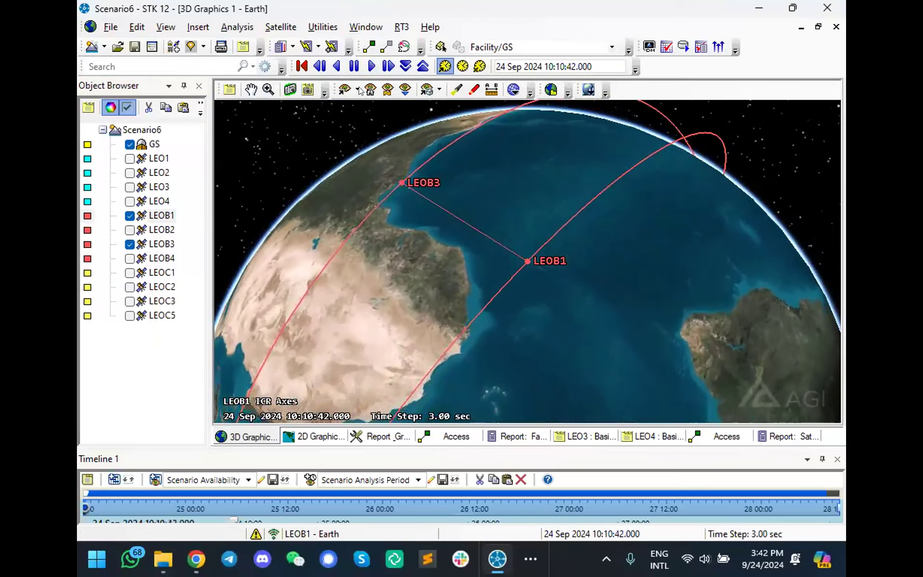
click(354, 66)
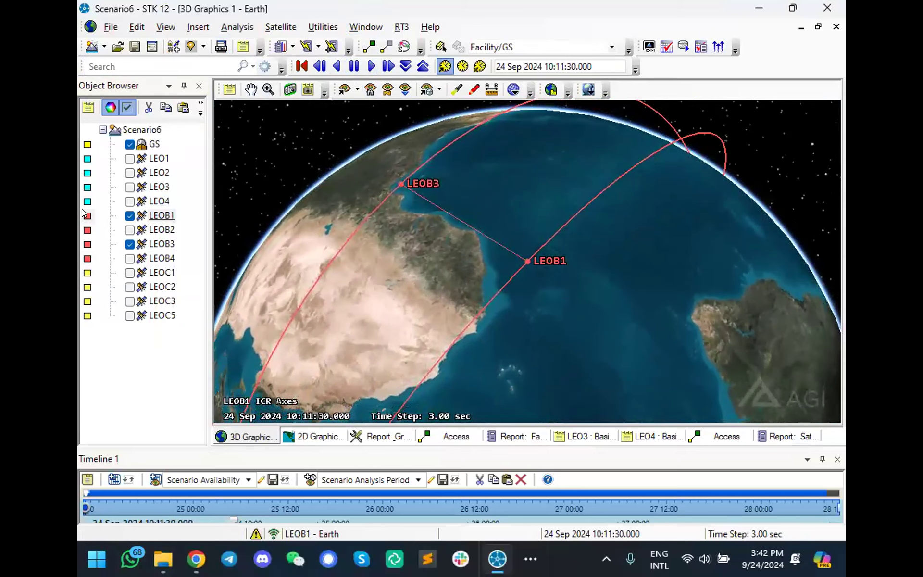
Step: Change the color of satellites LEOB1 through LEOB4 to white and play the animation
shift+click(155, 259)
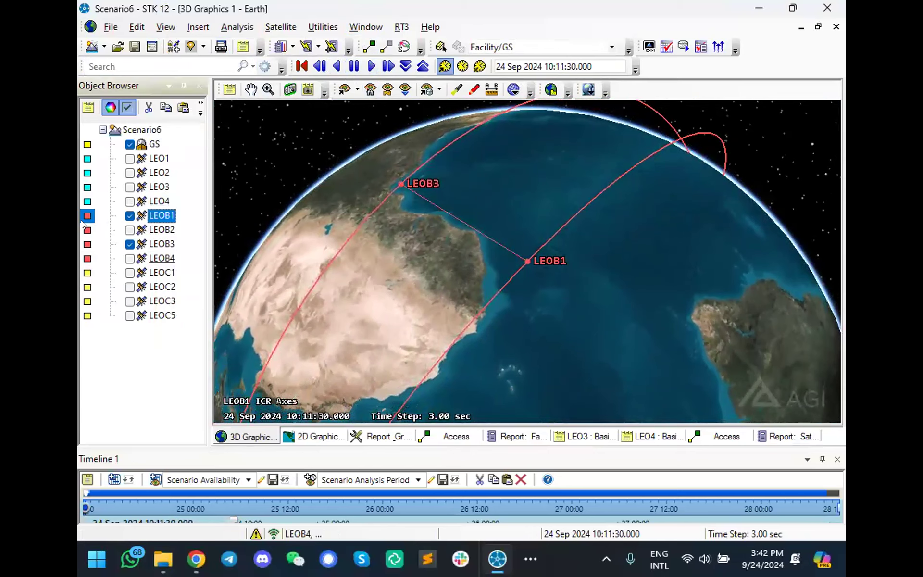
click(414, 260)
click(365, 369)
click(371, 67)
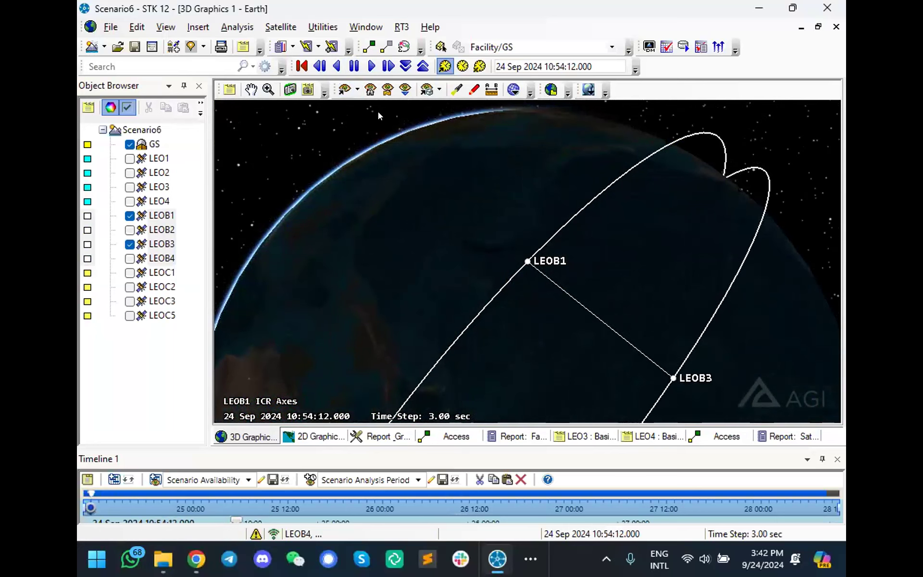
Step: Close the GS to LEO1 AER report and examine the range values in the LEOB1 to LEOB3 AER report
click(517, 436)
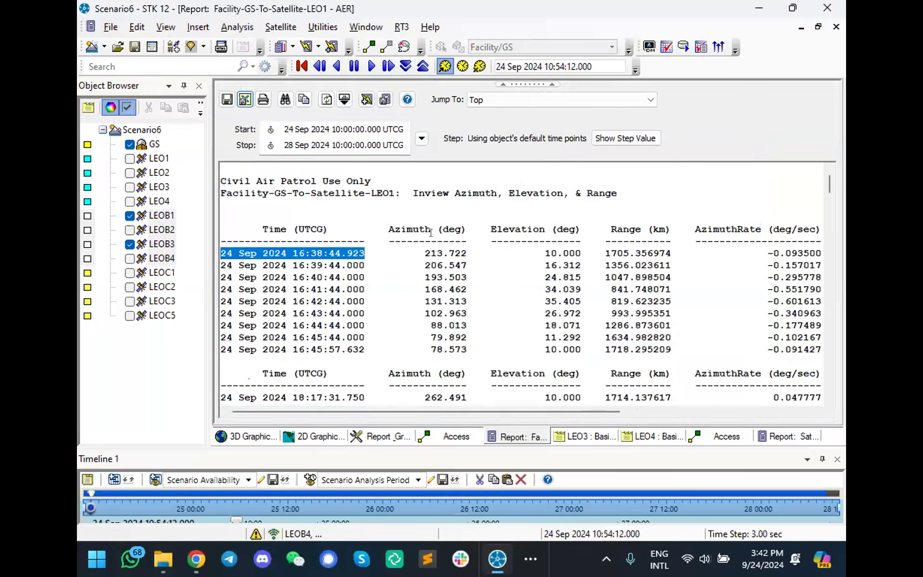
click(829, 29)
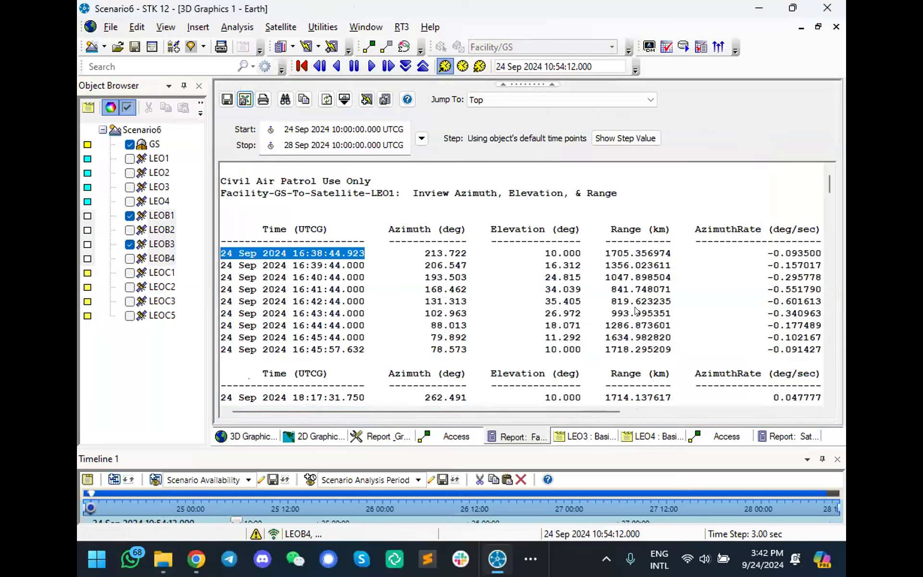
click(696, 436)
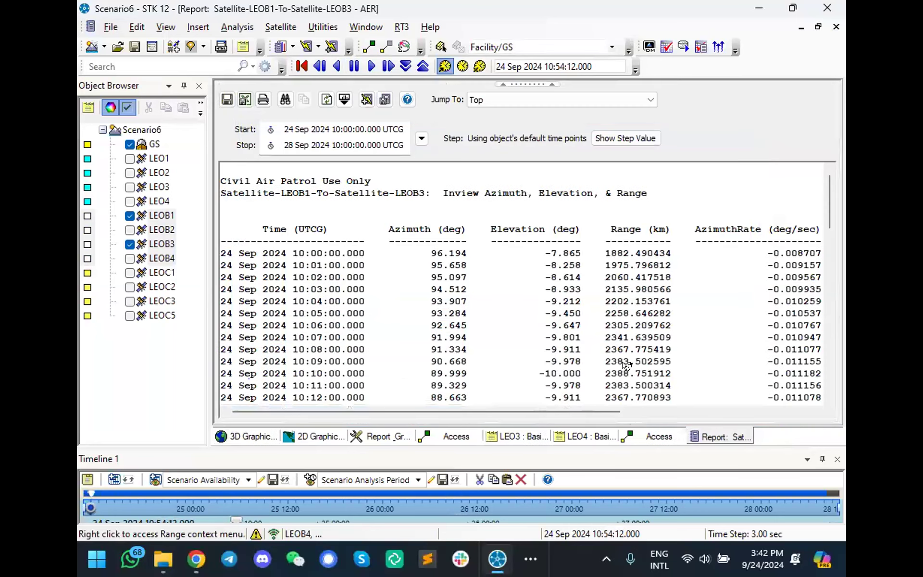
drag(827, 181, 827, 175)
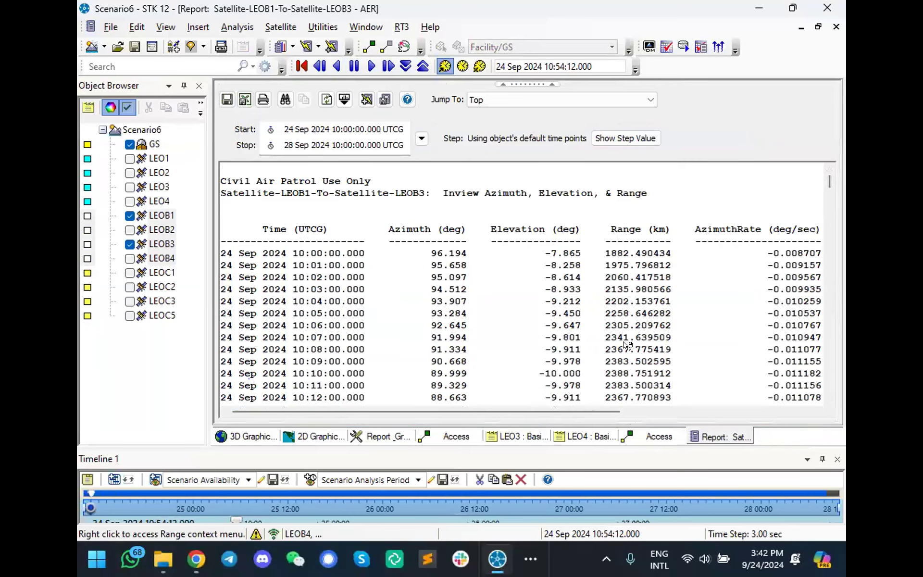
scroll(626, 343, down, 2)
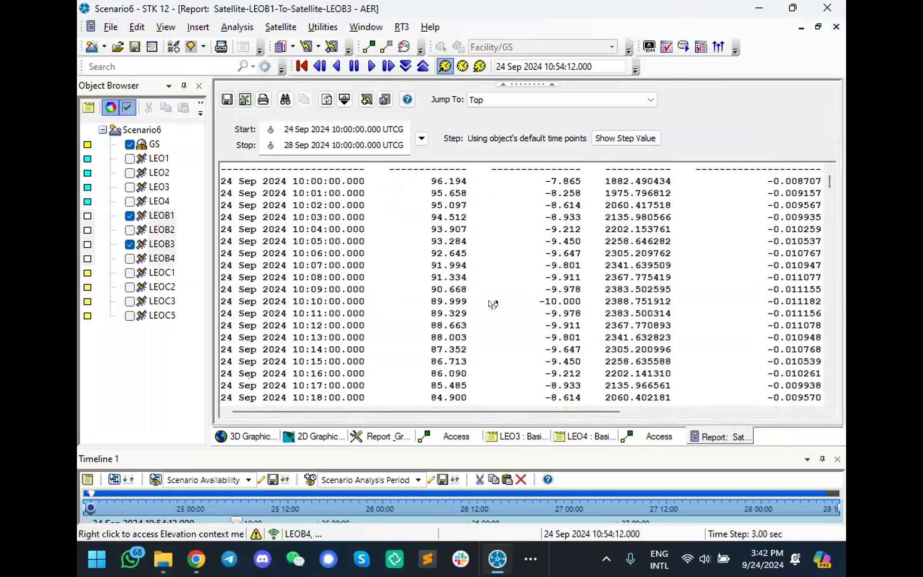
Step: Set the animation time to the report's 24 Sep 2024 10:10:00.000 entry and view LEOB1 and LEOB3 in 3D
right_click(347, 305)
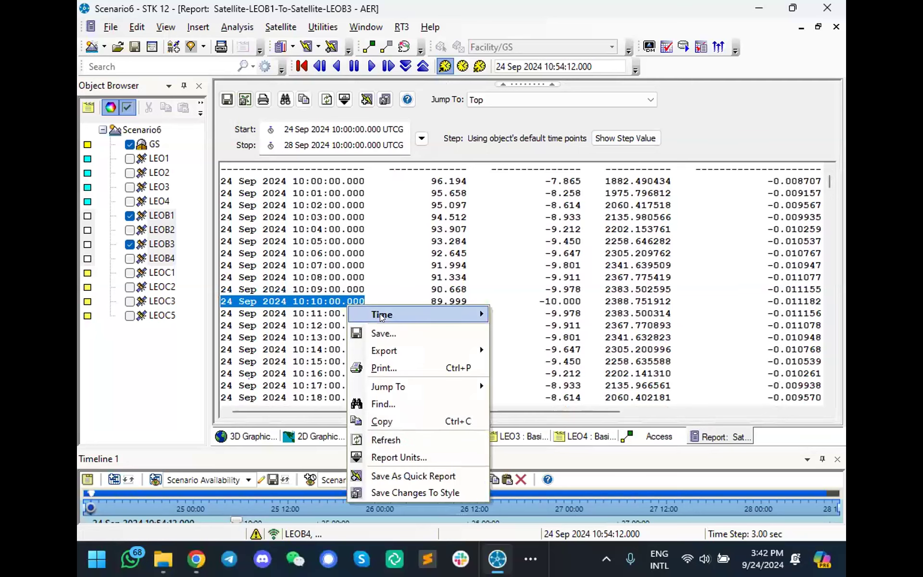
mouse_move(380, 315)
click(548, 342)
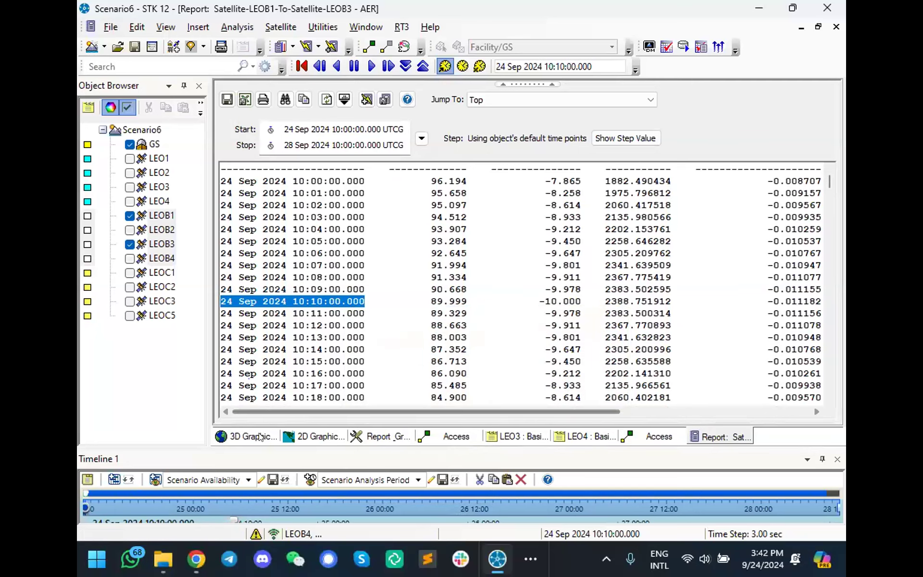
click(258, 435)
drag(540, 297, 611, 288)
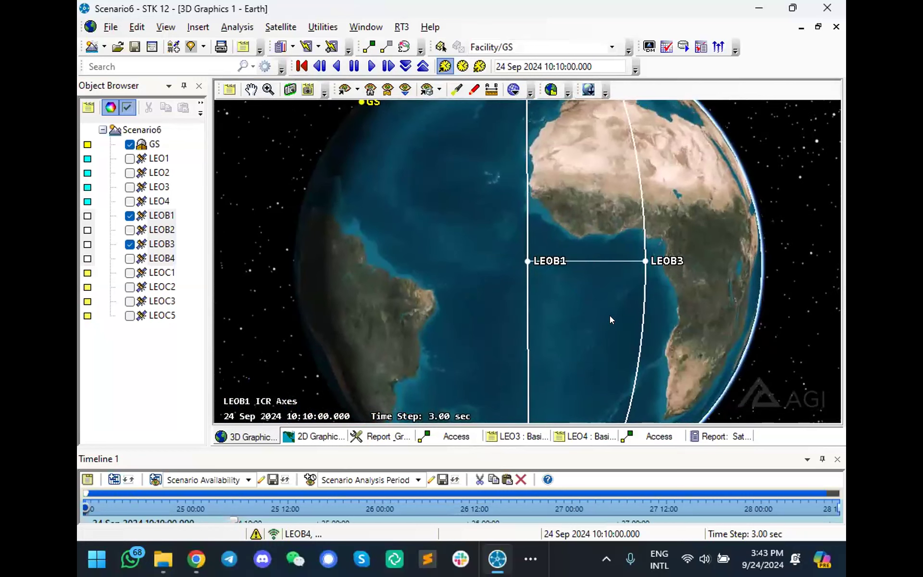
Step: Open the properties of satellite LEOB1 at its Basic constraints
shift+right_click(156, 218)
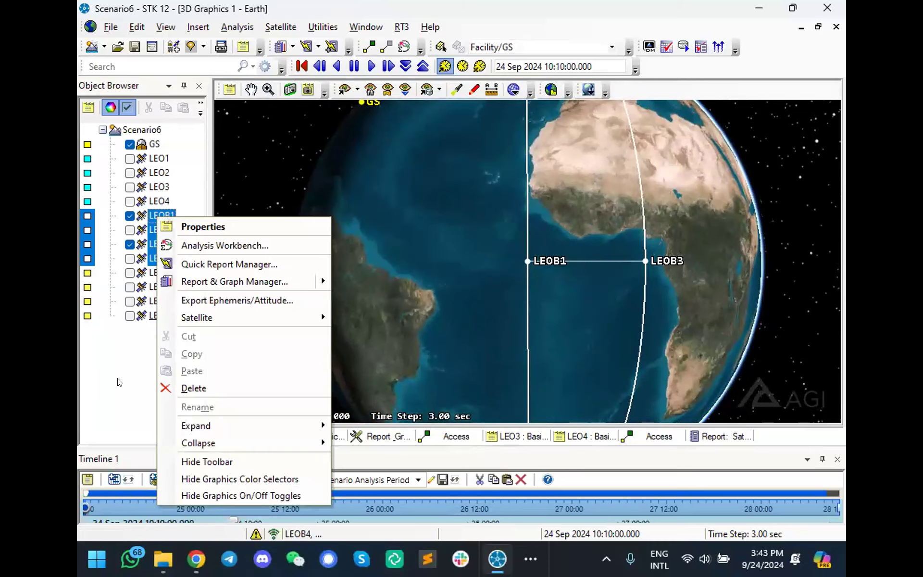
click(107, 417)
click(163, 230)
click(156, 218)
right_click(156, 218)
click(233, 9)
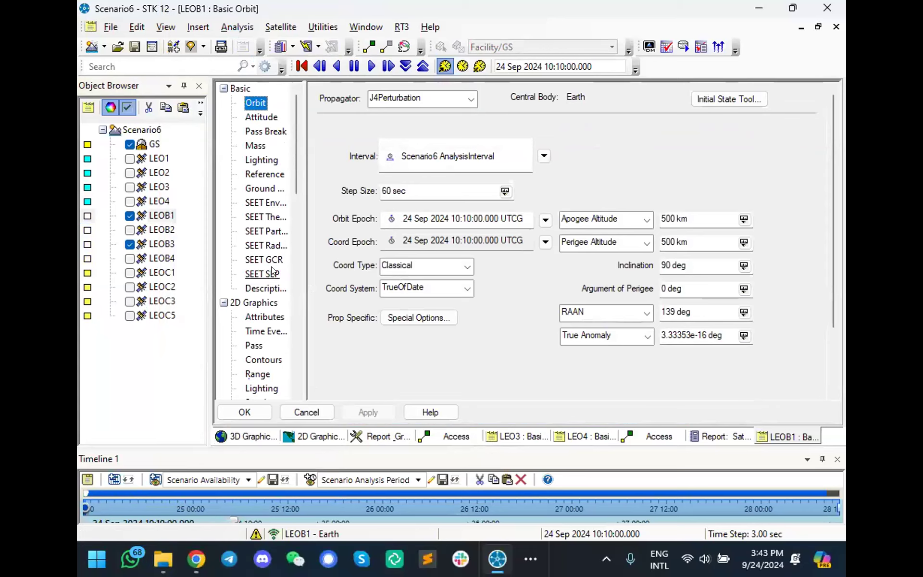
drag(294, 181, 287, 400)
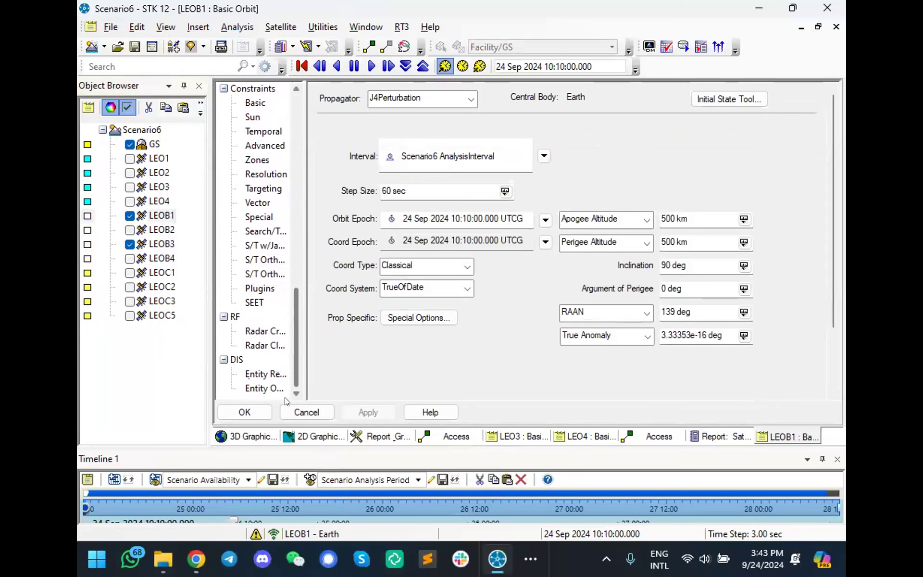
scroll(260, 240, up, 2)
click(256, 188)
Step: Enable the maximum range constraint for LEOB1 and set it to 1800 km
click(618, 131)
click(663, 131)
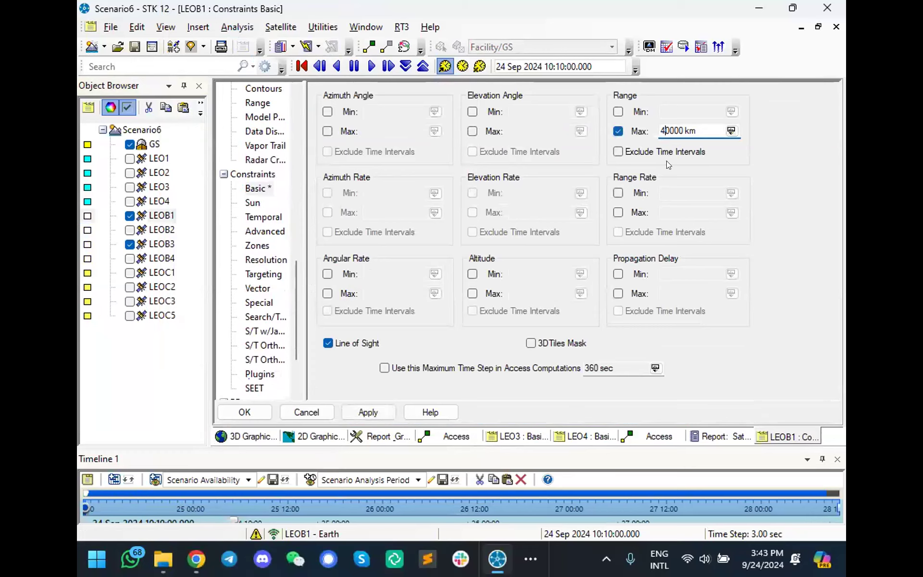
key(Right)
key(shift+Left)
key(shift+Left)
key(shift+Left)
text(18)
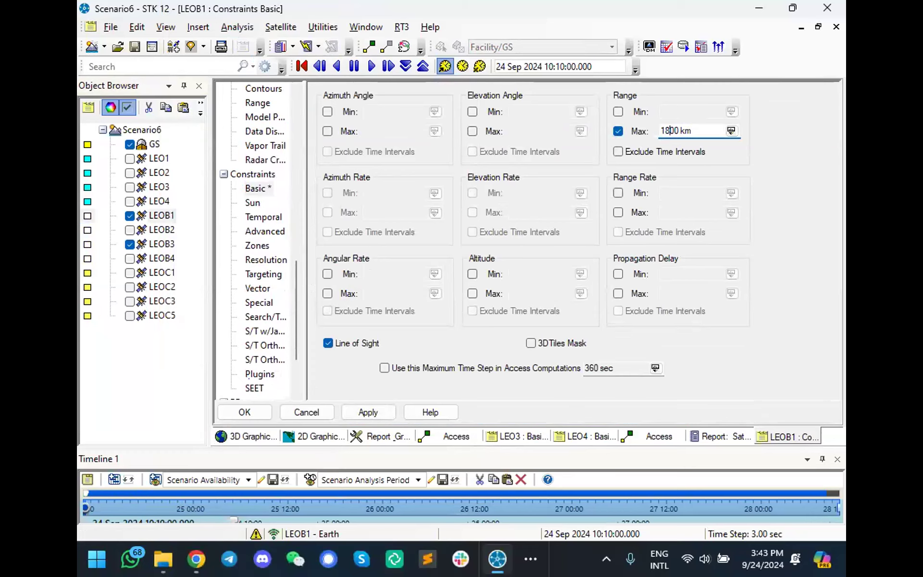
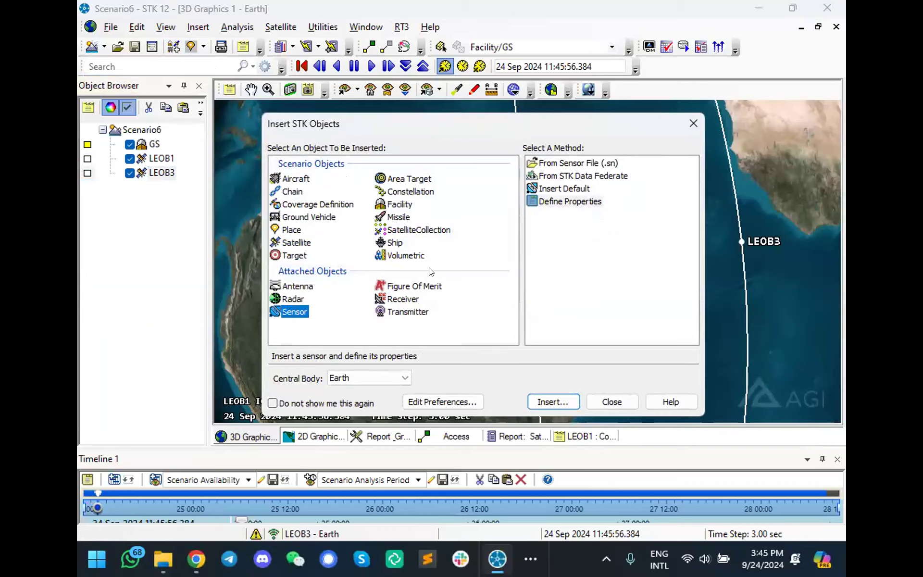
Step: Insert a sensor on LEOB1 using Define Properties, accepting the Simple Conic type with a 45 deg cone half angle
click(563, 202)
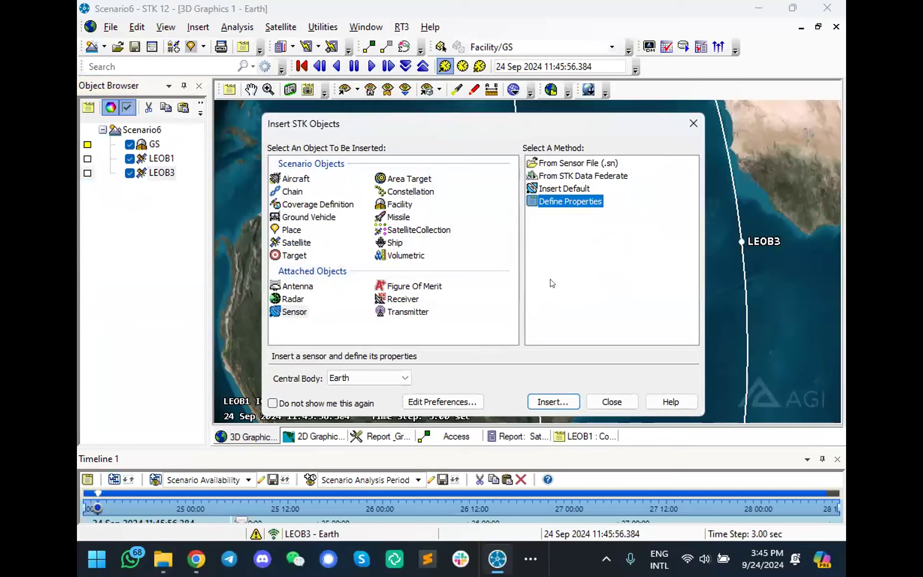
click(553, 401)
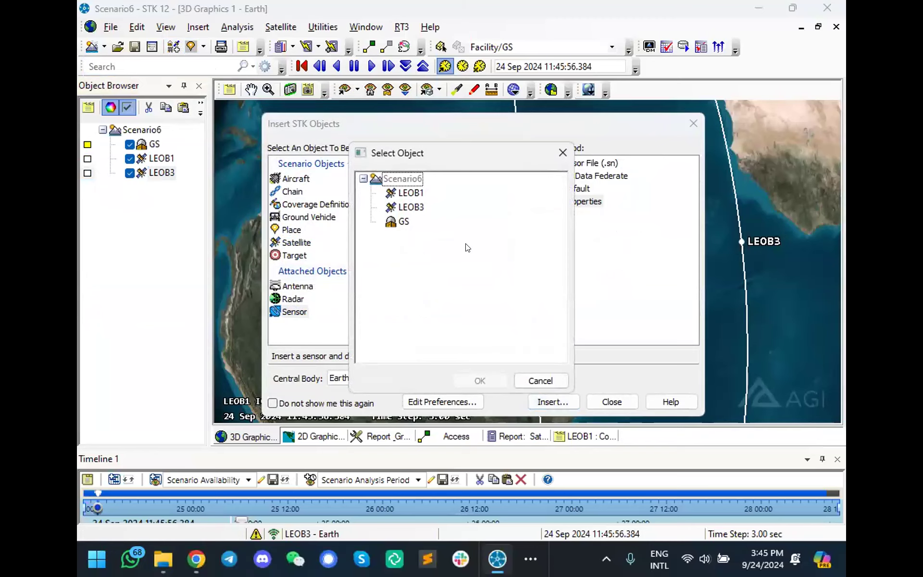
click(414, 195)
click(480, 380)
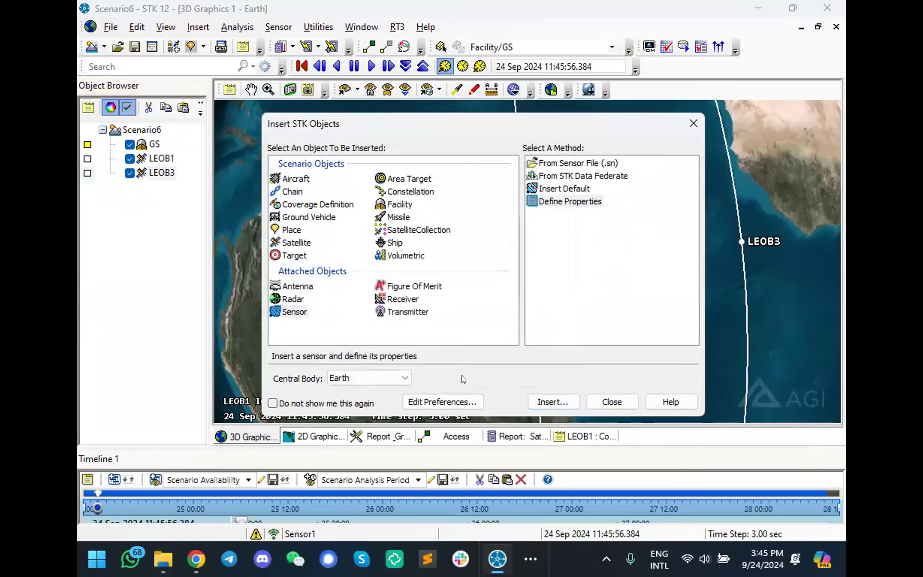
drag(672, 234, 328, 127)
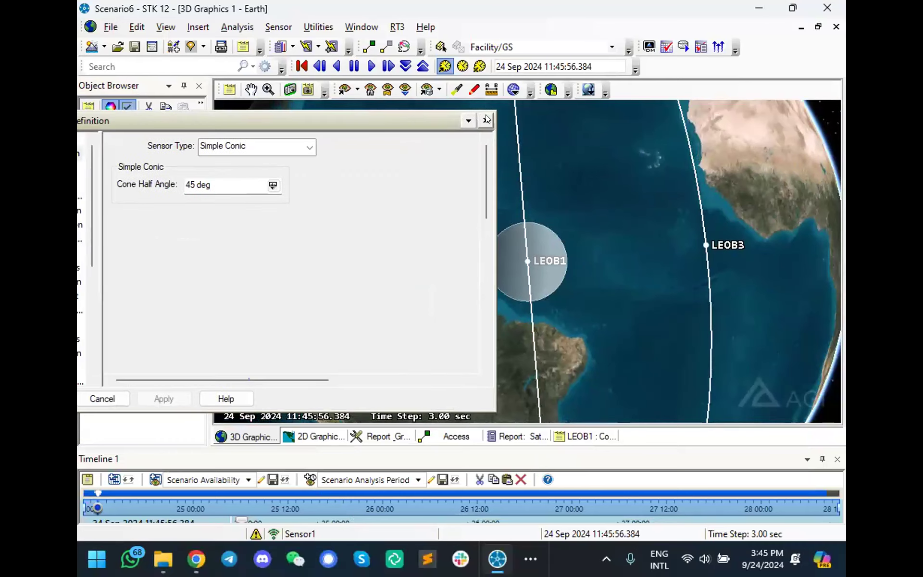
drag(202, 125, 324, 112)
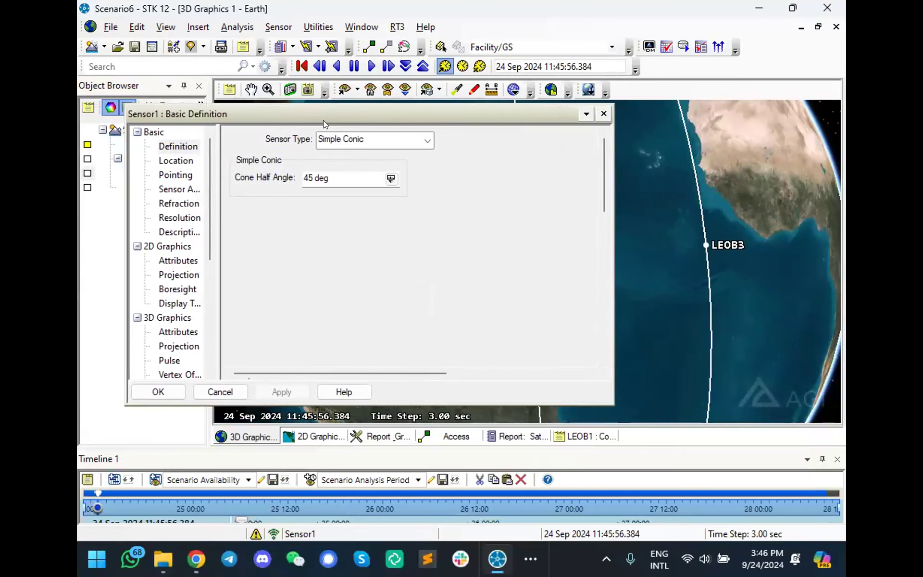
click(151, 391)
Step: Orbit around LEOB1 and run the animation to compare its sensor footprint with the position of LEOB3
click(167, 160)
drag(408, 313, 543, 216)
click(371, 66)
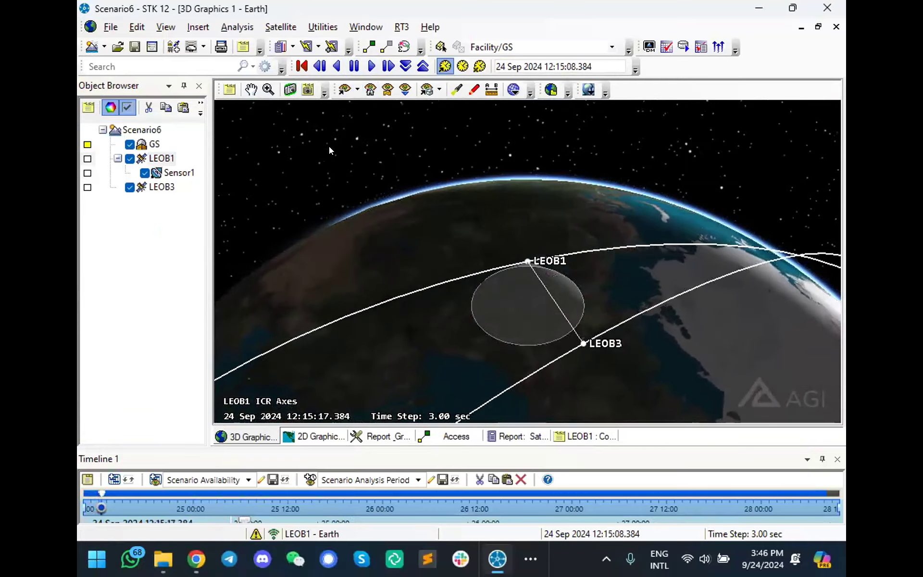
click(353, 66)
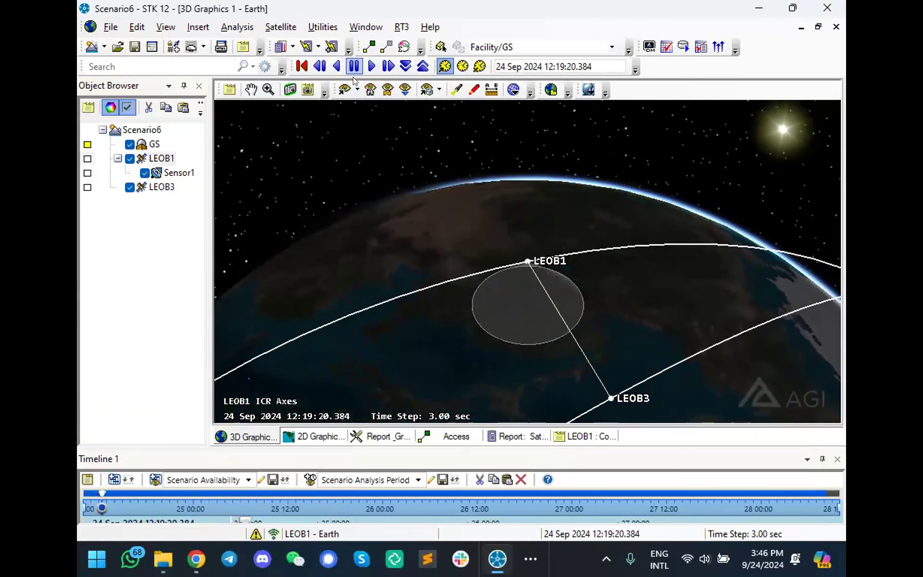
Step: Duplicate Sensor1 under LEOB1 and name the copy ISL
click(177, 174)
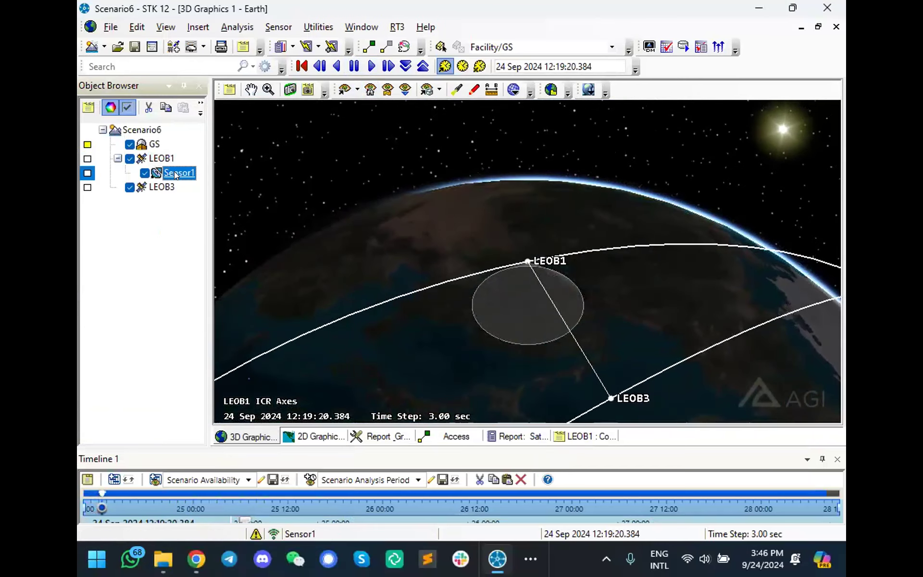
key(ctrl+c)
key(ctrl+v)
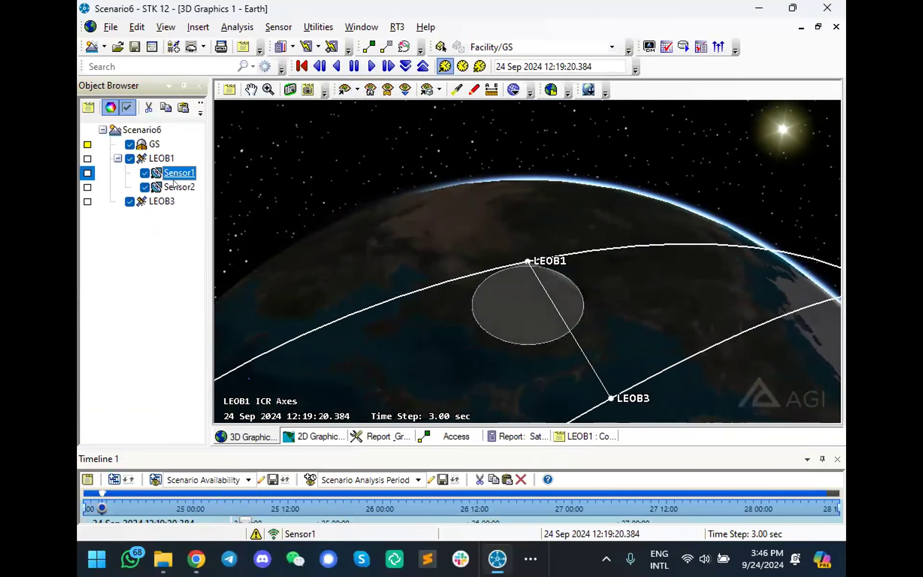
text(ISL)
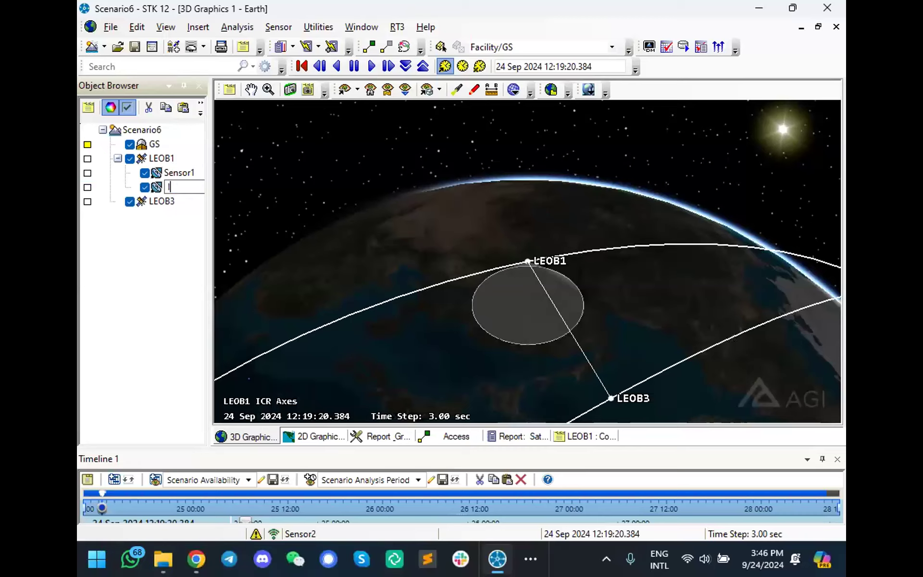
key(Return)
Step: Rename the original Sensor1 under LEOB1 as GSL
click(165, 187)
key(F2)
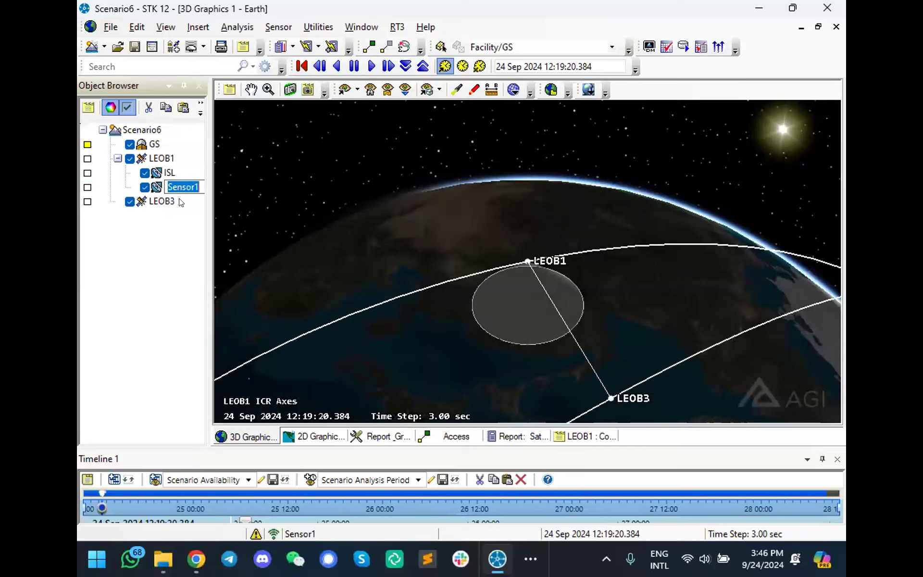
text(GSL)
key(Return)
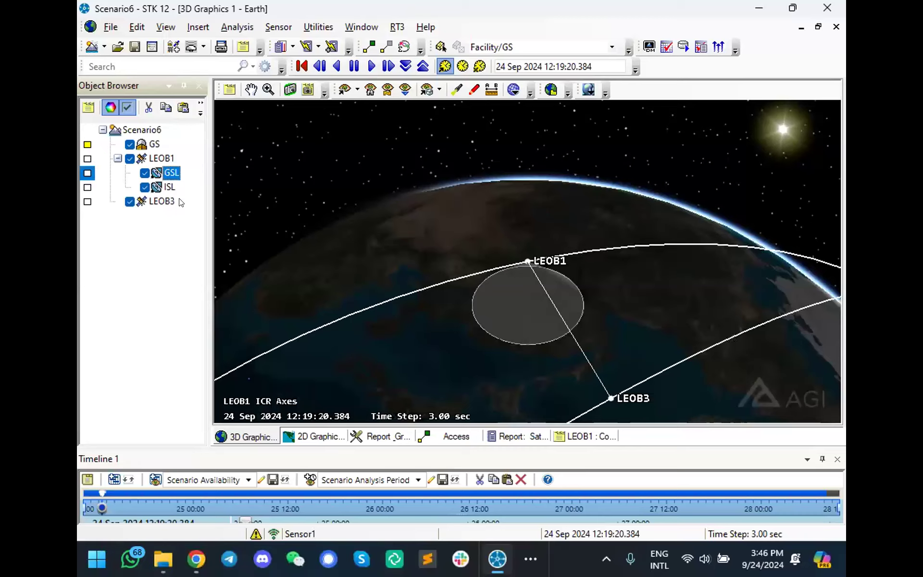
Step: Set the Simple Conic cone half angle of LEOB1's ISL sensor to 15 deg and apply it
click(166, 188)
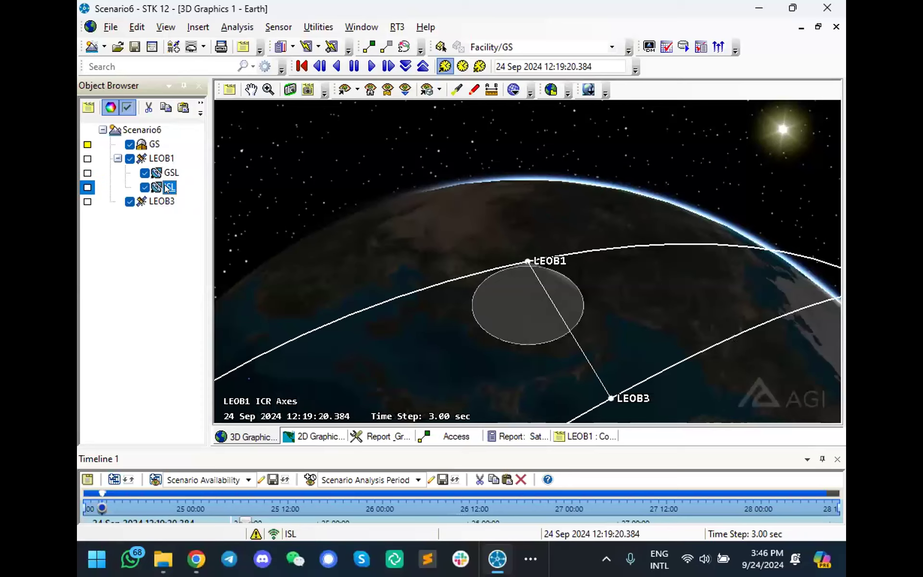
right_click(165, 188)
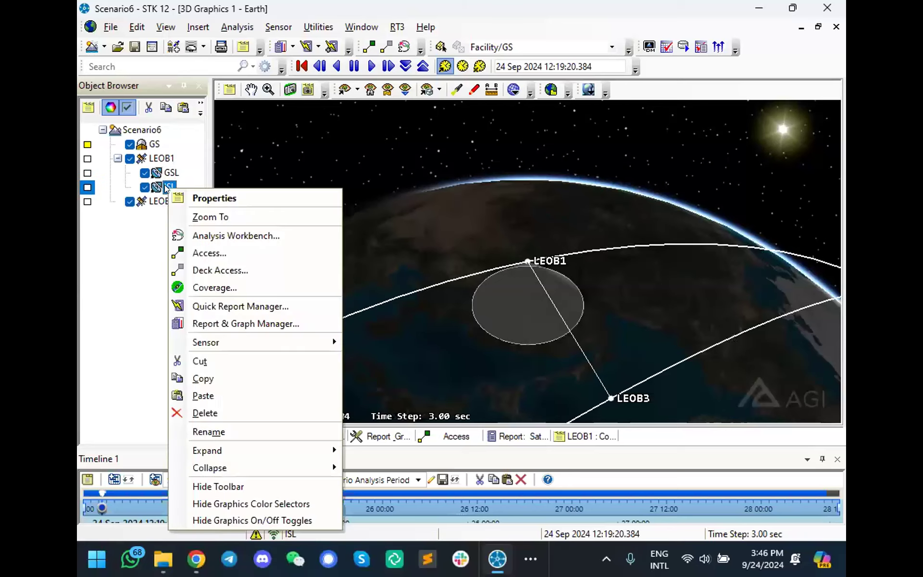
click(214, 198)
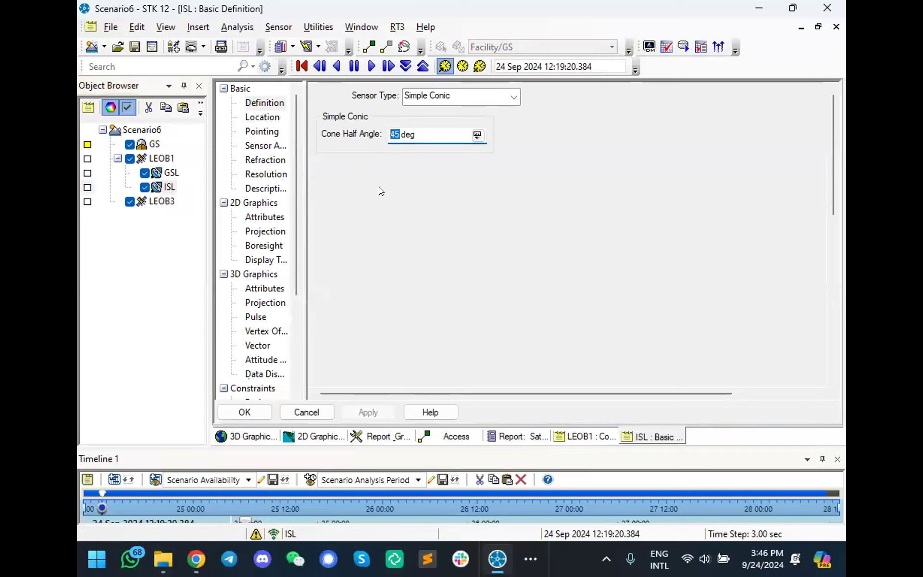
text(5)
key(BackSpace)
text(10)
key(BackSpace)
text(5)
click(368, 412)
Step: Float the ISL properties window beside the 3D view so that LEOB1's sensor cones remain in sight
click(817, 26)
drag(462, 177, 546, 139)
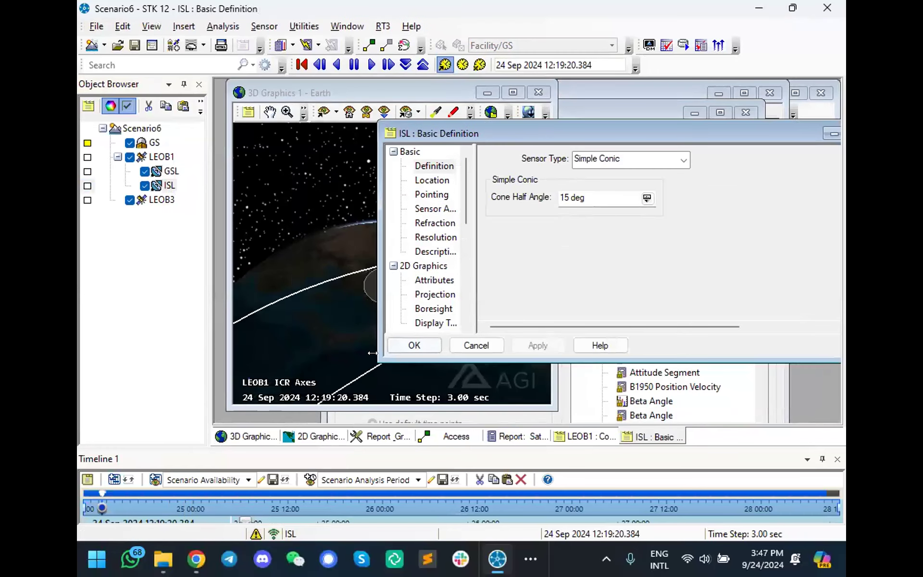
drag(372, 353, 562, 310)
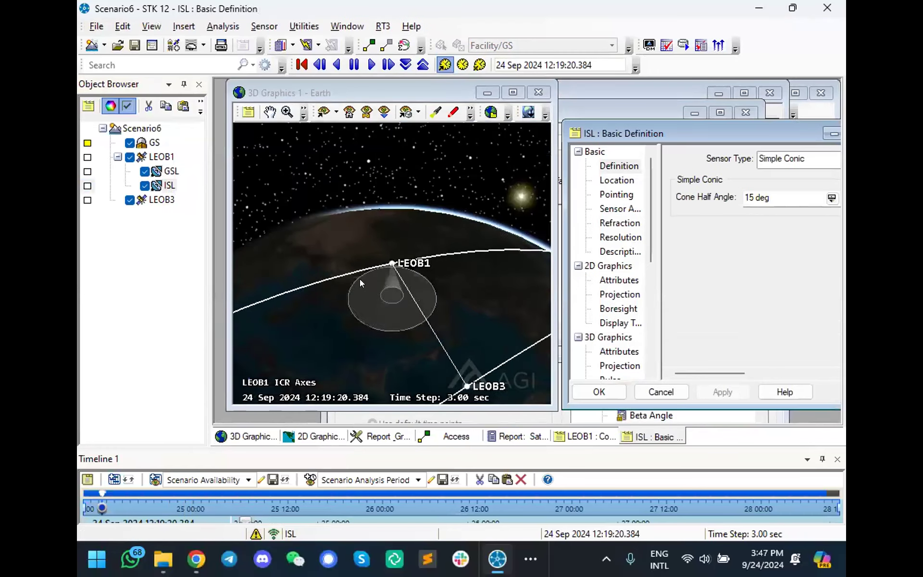
scroll(360, 280, up, 4)
drag(371, 296, 377, 321)
drag(617, 125, 536, 90)
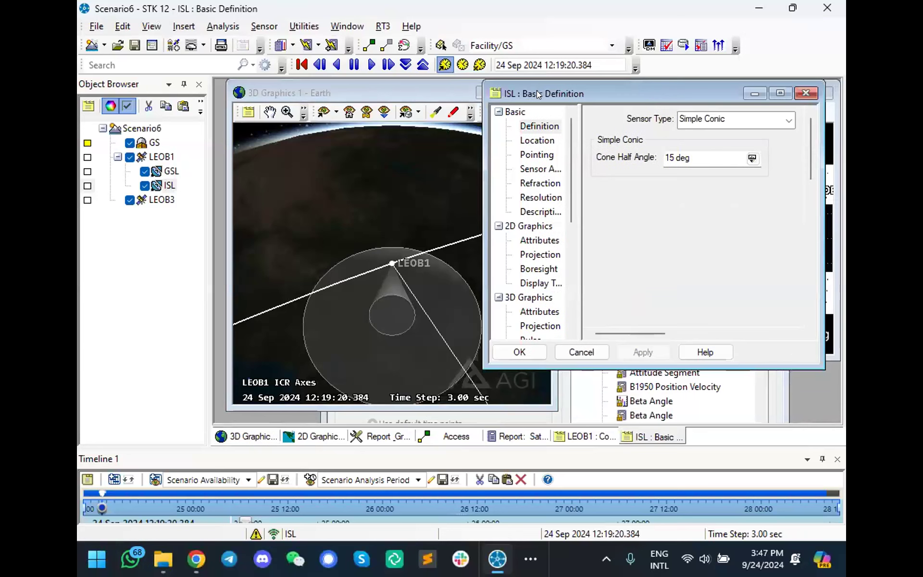
Step: Set the ISL sensor's fixed pointing elevation to 0 deg, apply it, and inspect the cone's direction around LEOB1
click(529, 154)
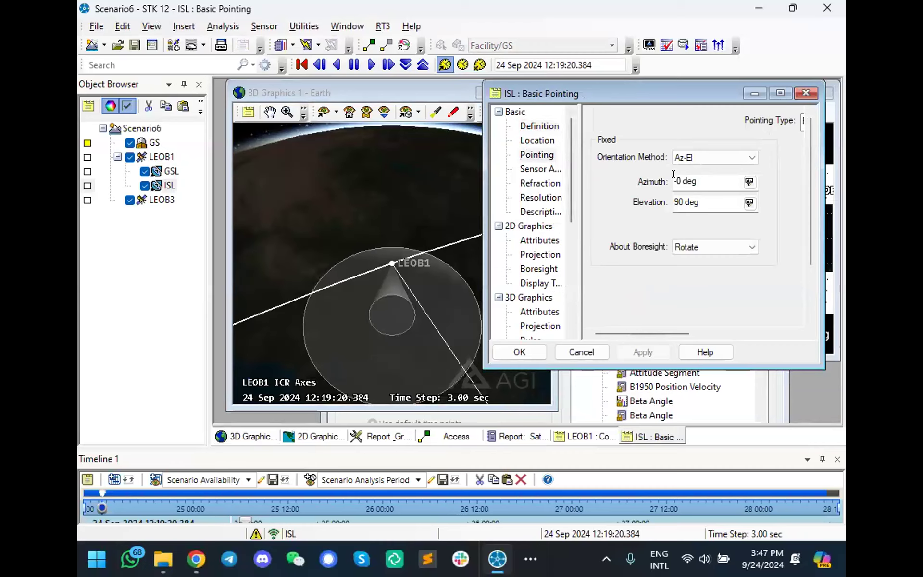
click(679, 202)
key(BackSpace)
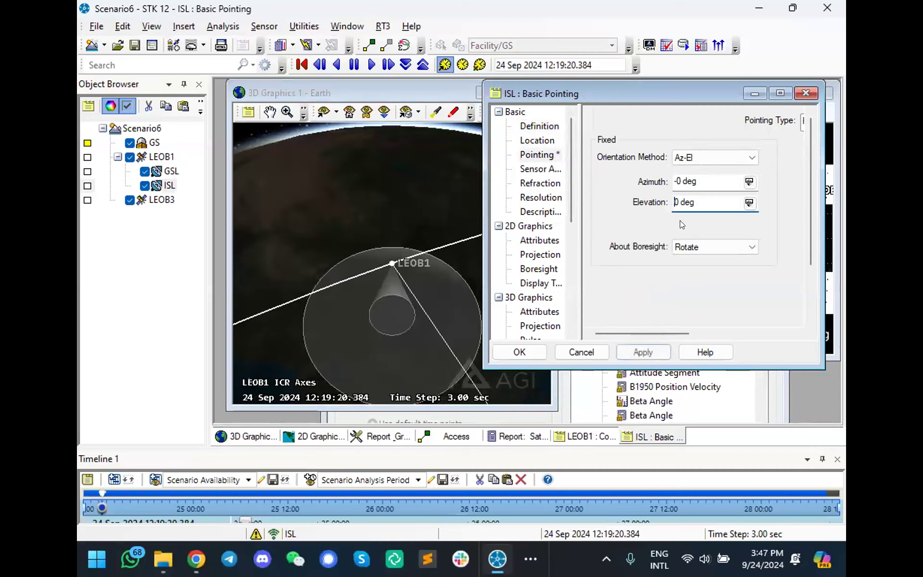
click(642, 350)
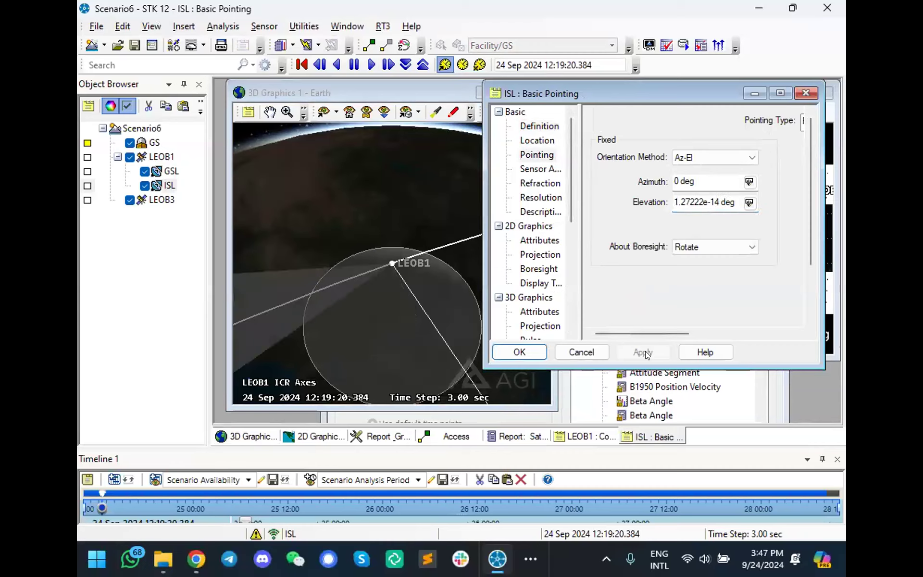
scroll(356, 283, down, 10)
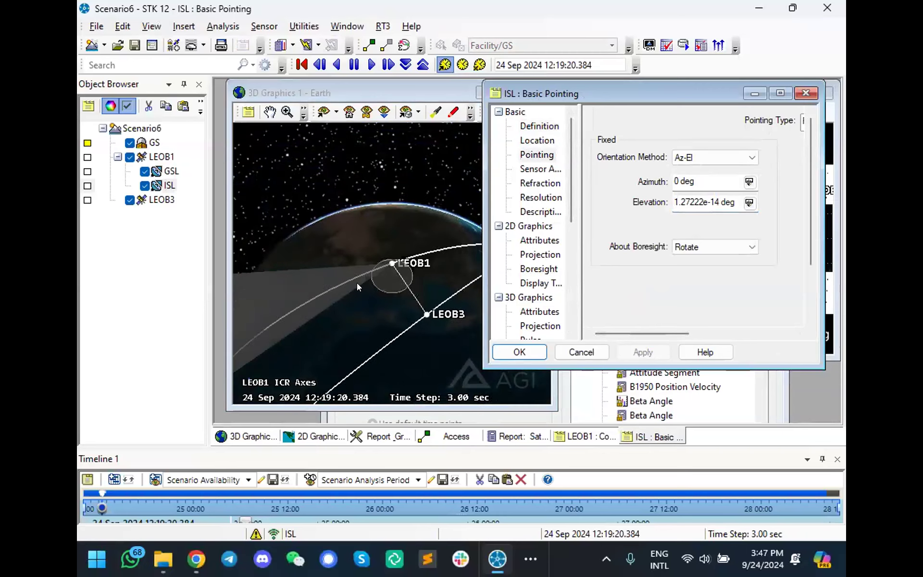
drag(372, 303, 310, 276)
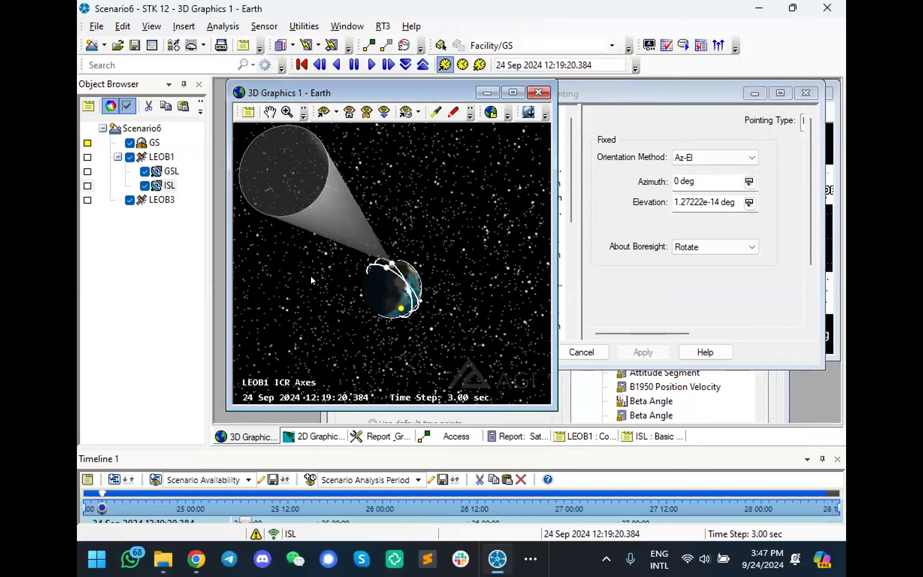
scroll(319, 269, up, 3)
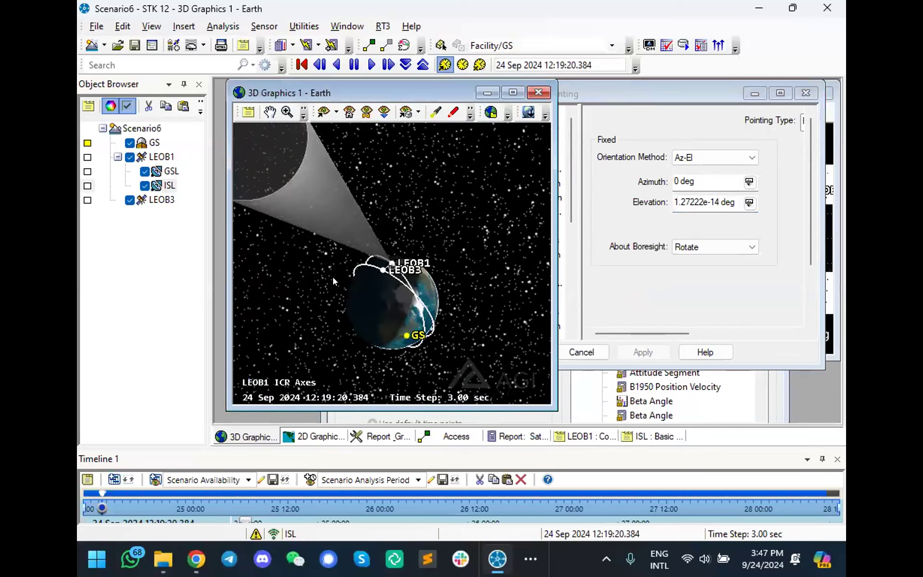
scroll(333, 279, up, 5)
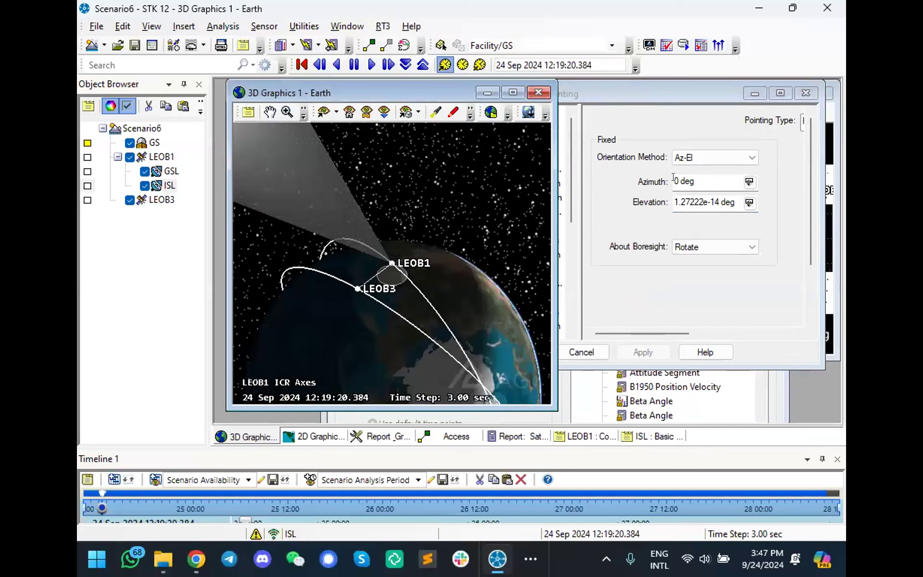
Step: Set the ISL sensor's pointing azimuth to -90 deg, apply it, and check the cone against LEOB3
click(675, 181)
text(9)
key(Left)
text(-)
click(642, 352)
scroll(356, 318, up, 3)
drag(356, 317, 331, 287)
Step: Add a maximum range constraint of 1800 km to the ISL sensor and accept its properties
click(586, 252)
scroll(533, 241, down, 6)
click(531, 198)
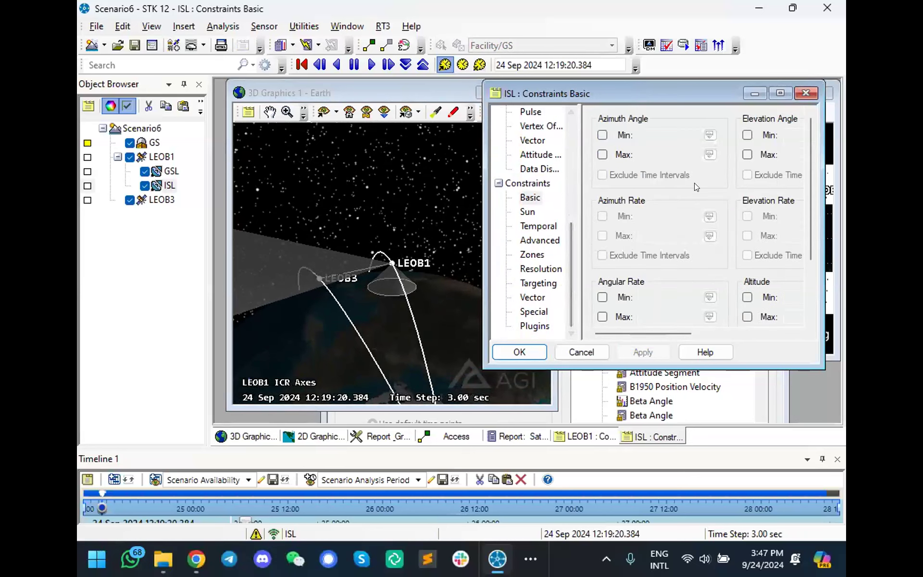
drag(657, 331, 738, 307)
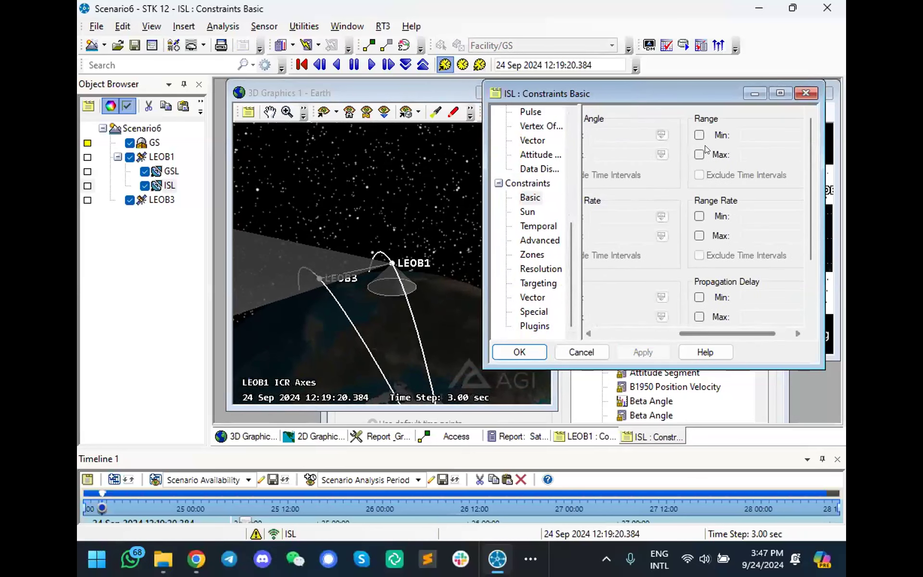
click(715, 154)
key(Tab)
text(1800)
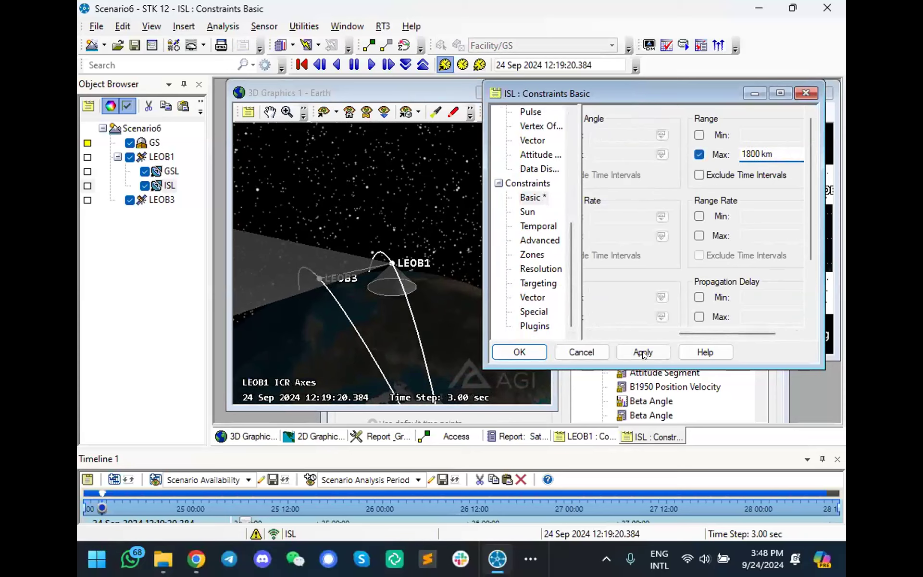
click(642, 351)
click(519, 352)
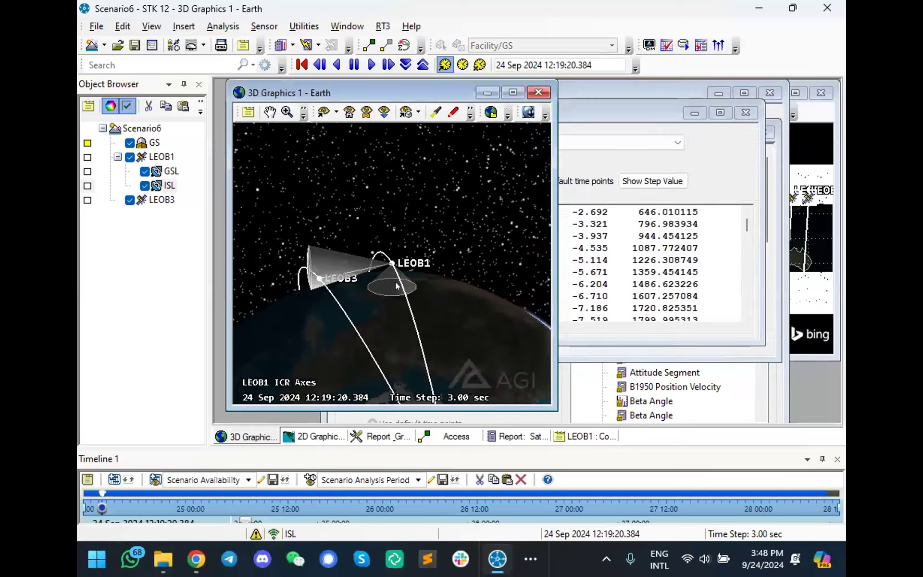
Step: Enlarge the 3D view, restart the animation from the scenario start, and watch LEOB3 pass through the ISL cone before pausing
double_click(475, 92)
drag(403, 266, 565, 261)
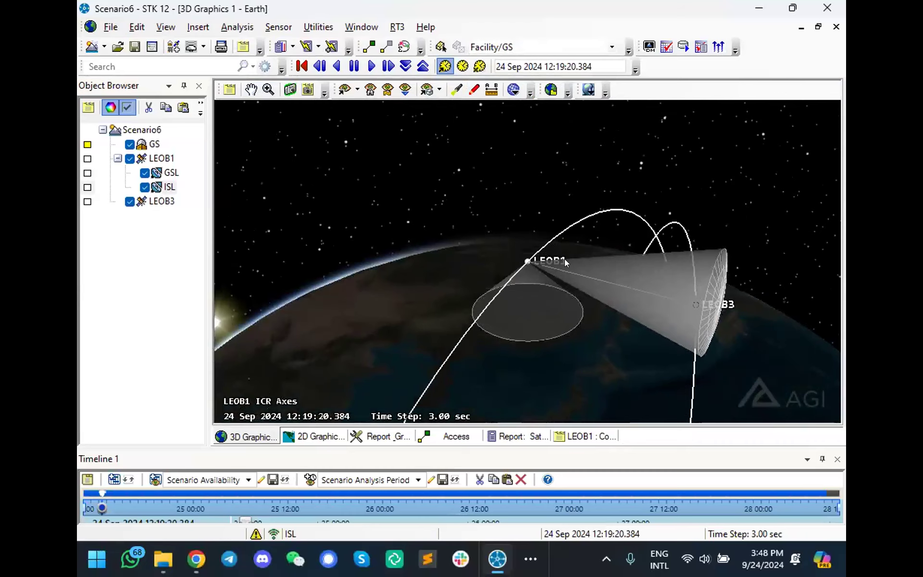
click(302, 66)
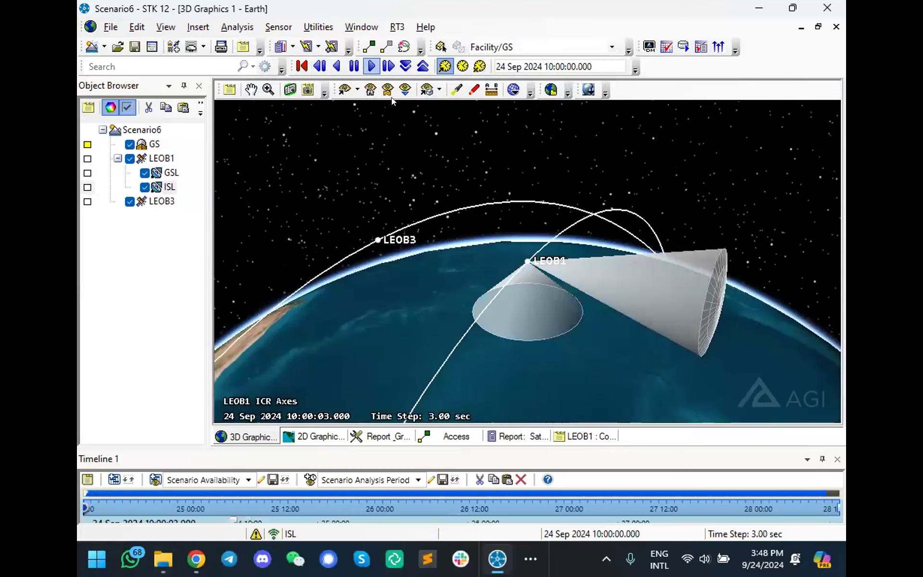
click(371, 66)
drag(524, 197, 503, 271)
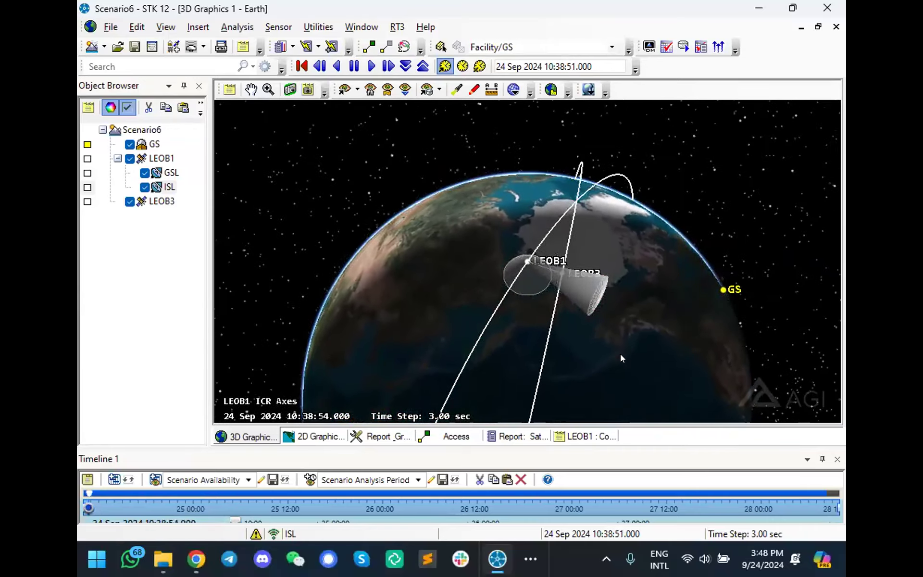
scroll(624, 364, up, 5)
drag(624, 364, 516, 266)
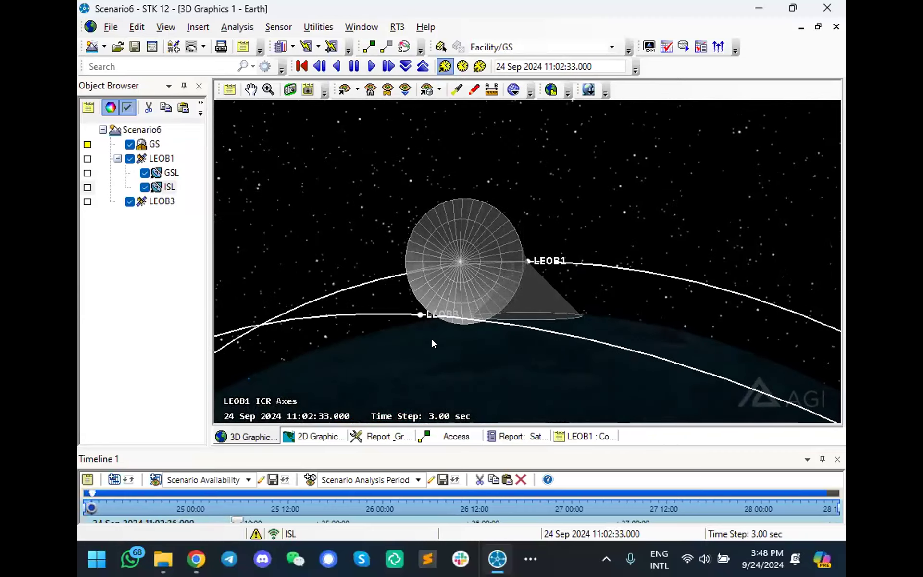
drag(395, 242, 490, 328)
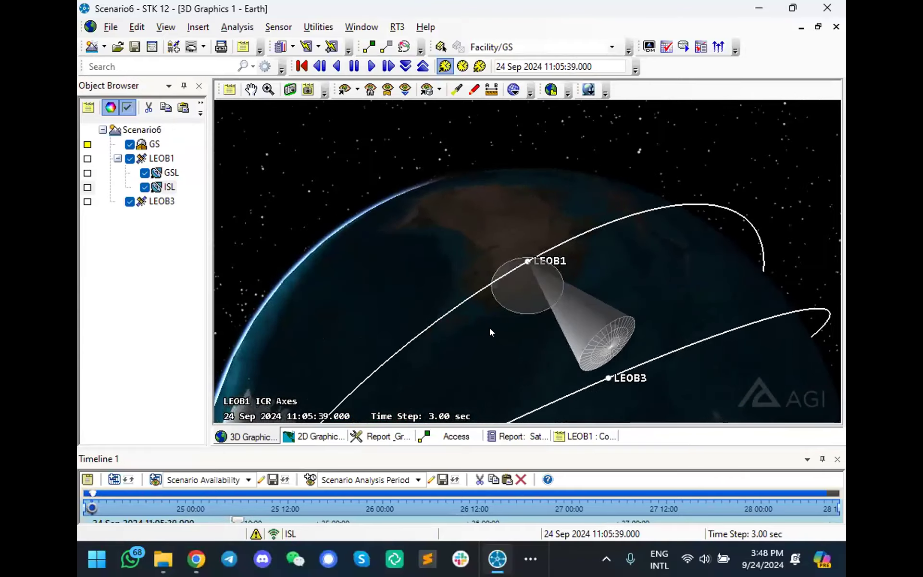
click(353, 66)
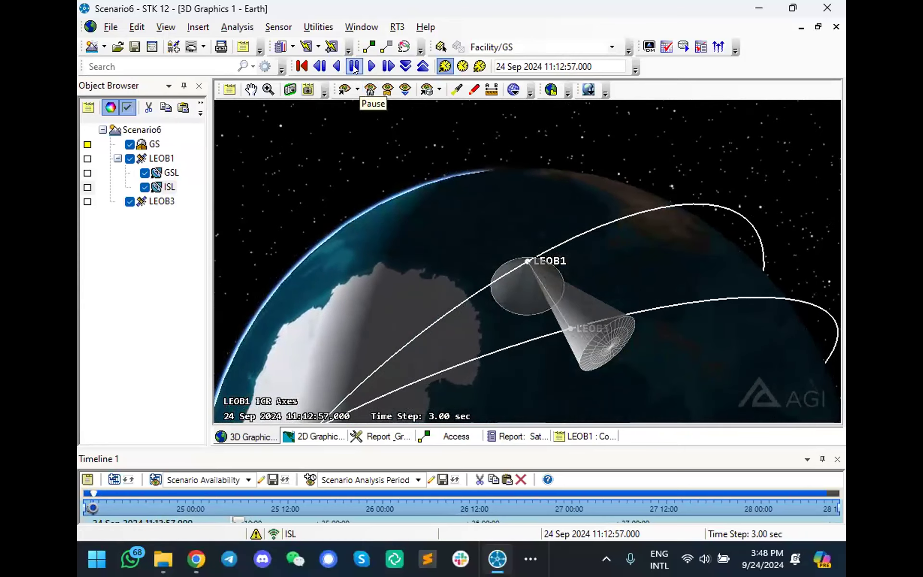
Step: Compute access from LEOB1's ISL sensor to satellite LEOB3
click(370, 46)
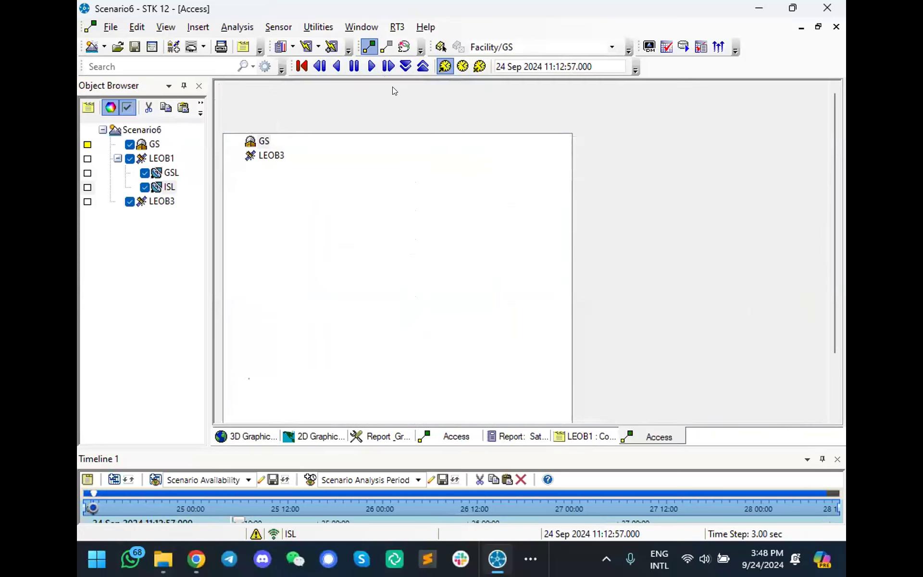
click(397, 100)
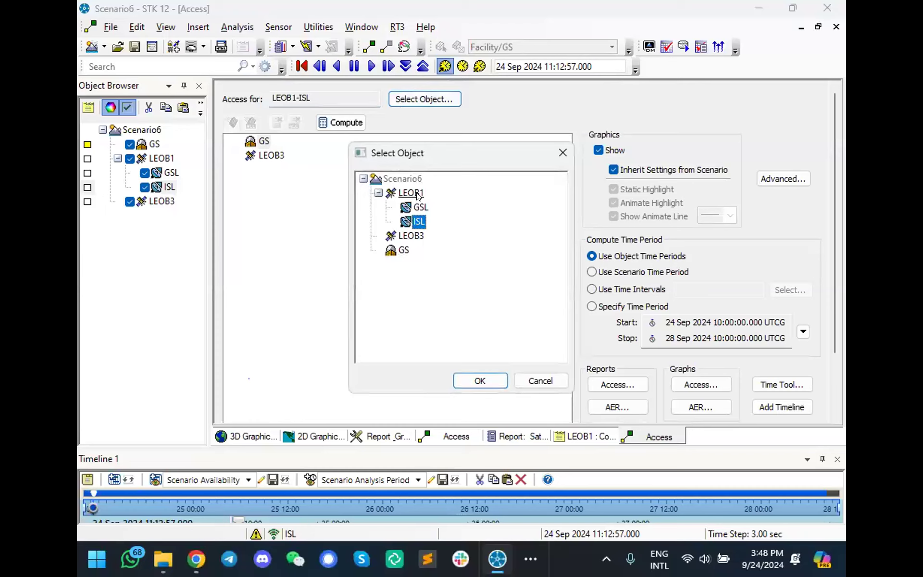
click(467, 378)
click(280, 157)
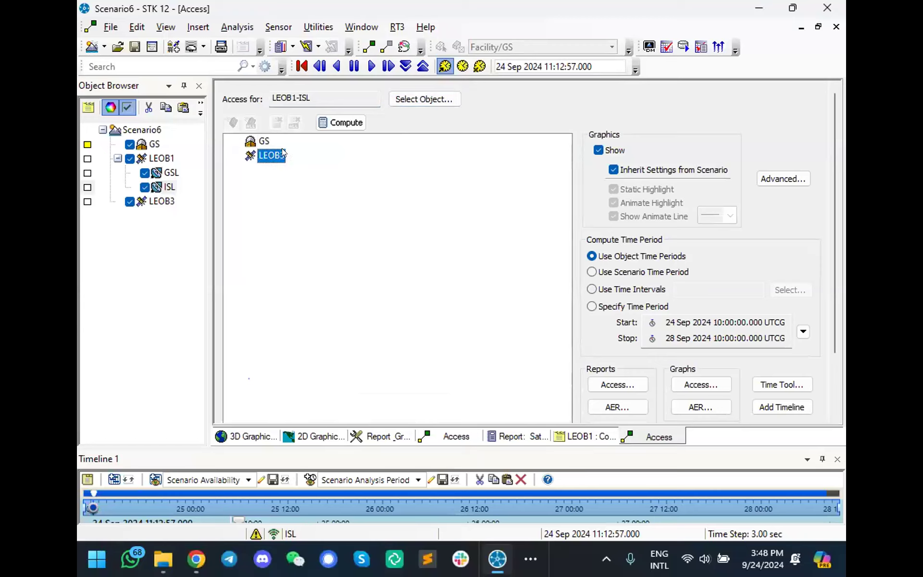
click(356, 124)
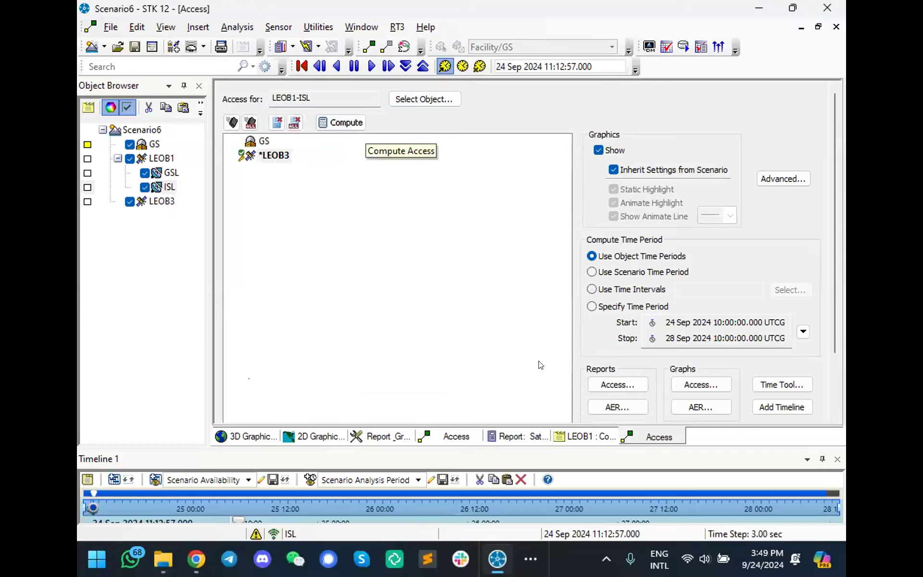
Step: Generate the AER report for the ISL to LEOB3 access and review its azimuth, elevation and range values
click(608, 401)
scroll(590, 319, down, 15)
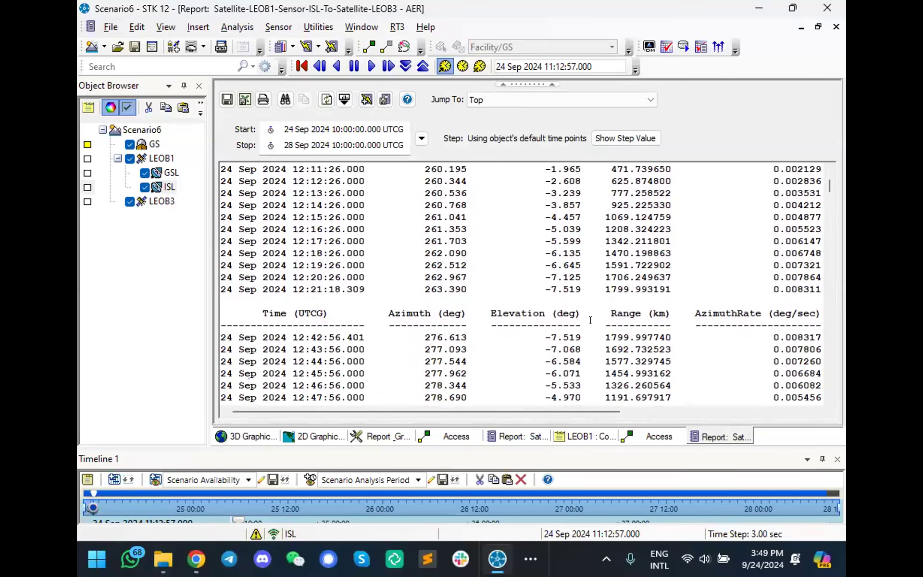
scroll(590, 320, up, 15)
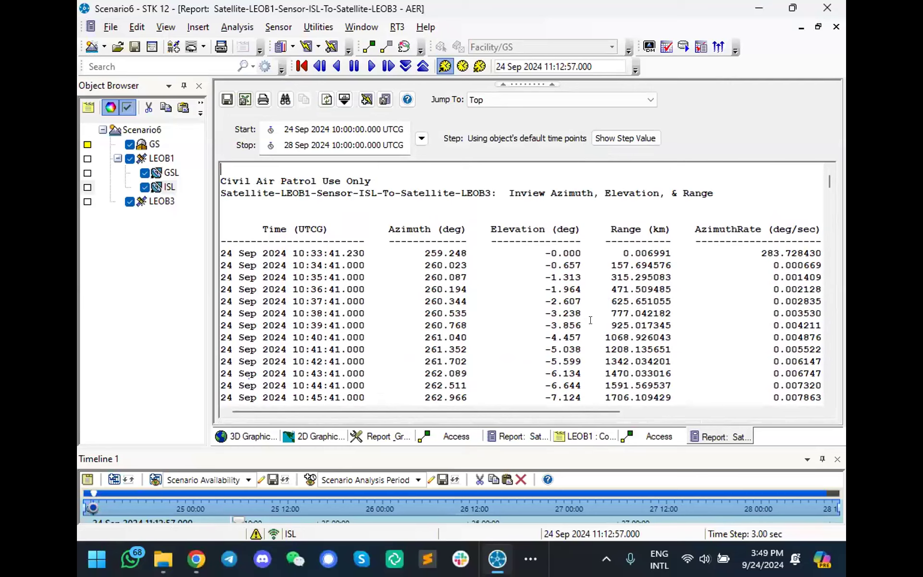
Step: Set the animation time to the report's first entry, 24 Sep 2024 10:33:41.230, and inspect the satellites in 3D
right_click(325, 257)
mouse_move(337, 264)
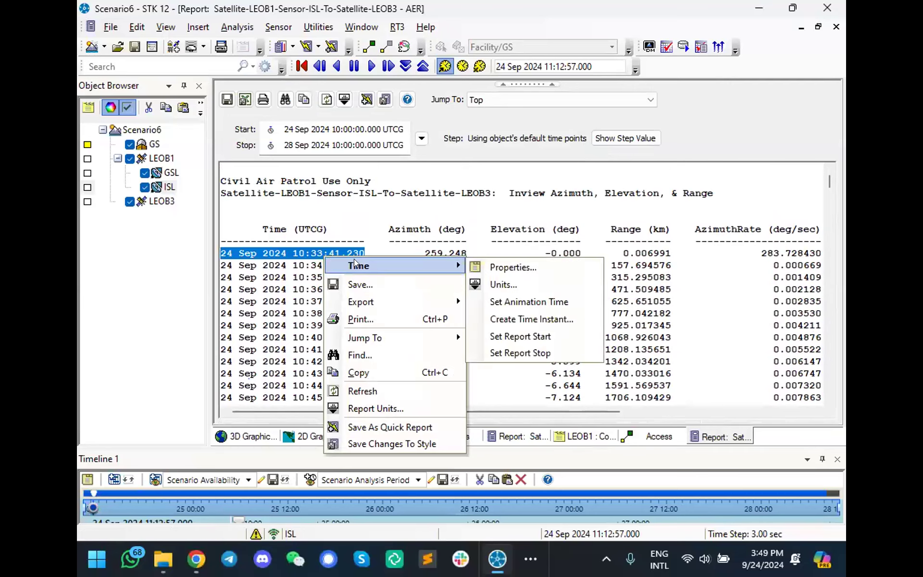
click(539, 297)
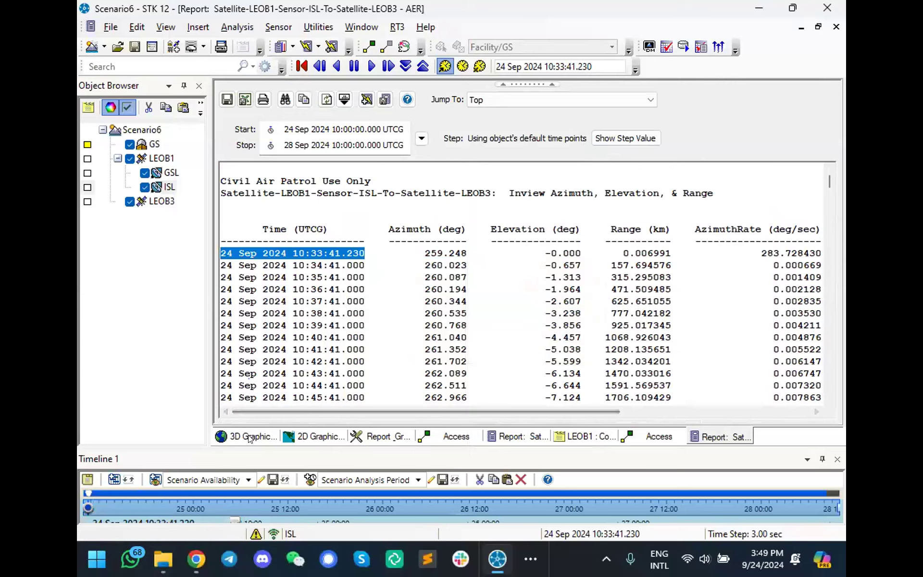
click(250, 436)
right_drag(534, 289, 547, 289)
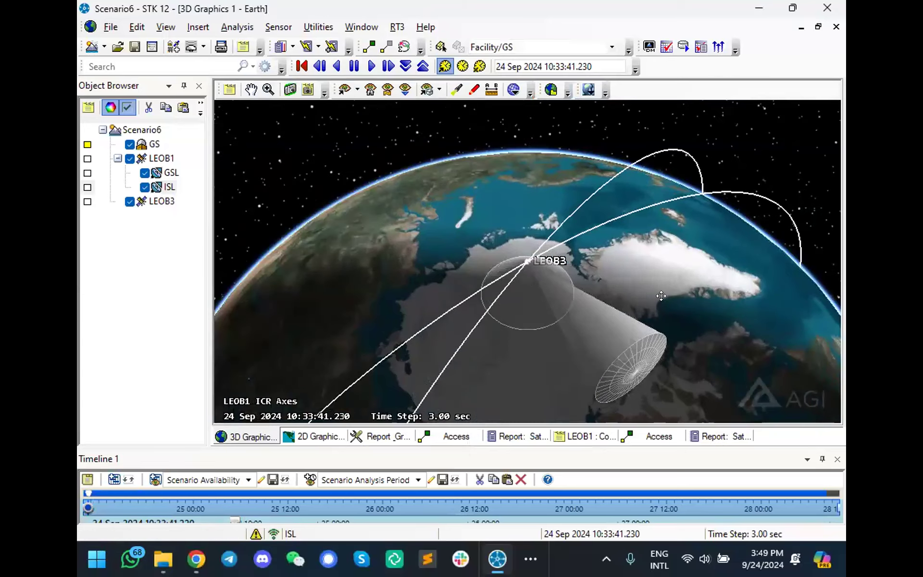
drag(660, 300, 547, 290)
scroll(535, 291, up, 10)
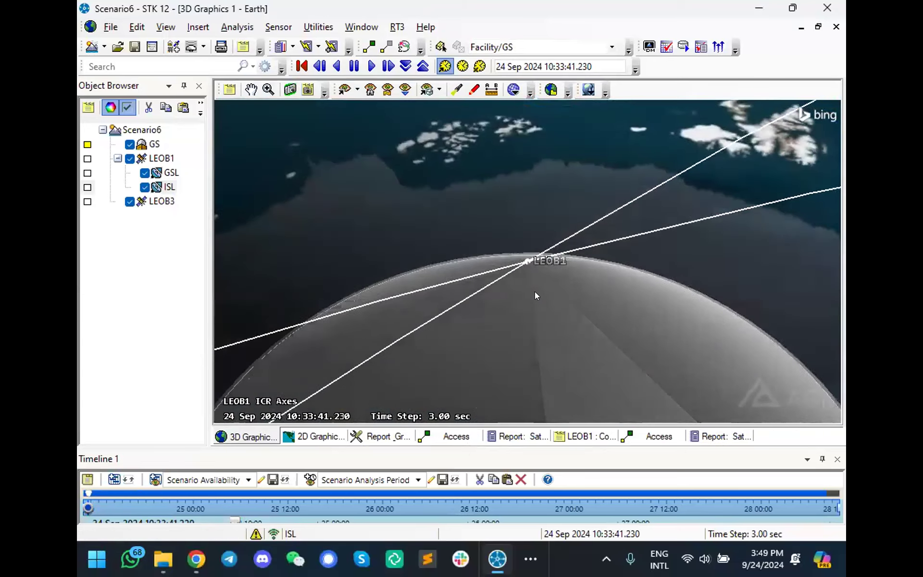
scroll(535, 291, down, 5)
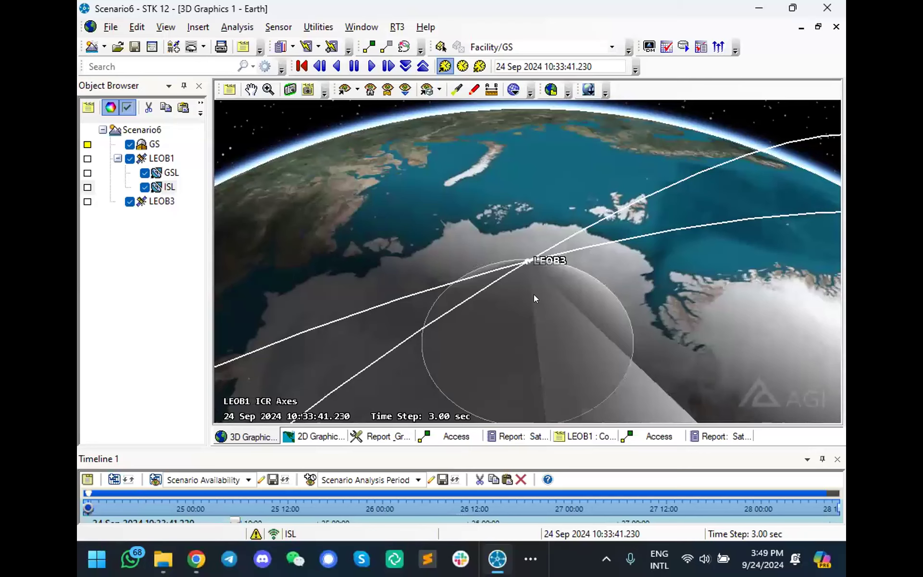
Step: Set the animation time to the end of the first access interval in the AER report, 24 Sep 2024 10:46:33.384
click(695, 436)
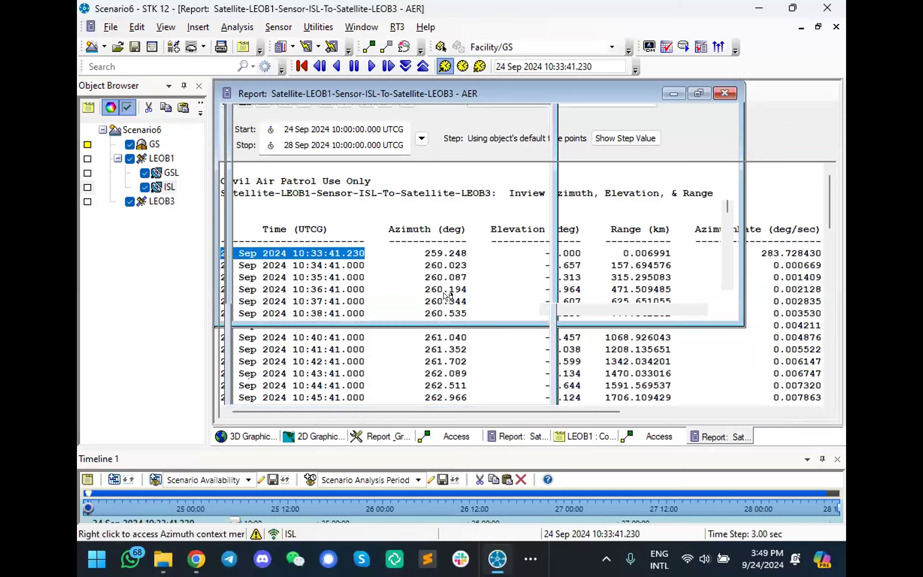
scroll(448, 291, down, 3)
click(344, 300)
right_click(348, 301)
mouse_move(366, 303)
click(528, 344)
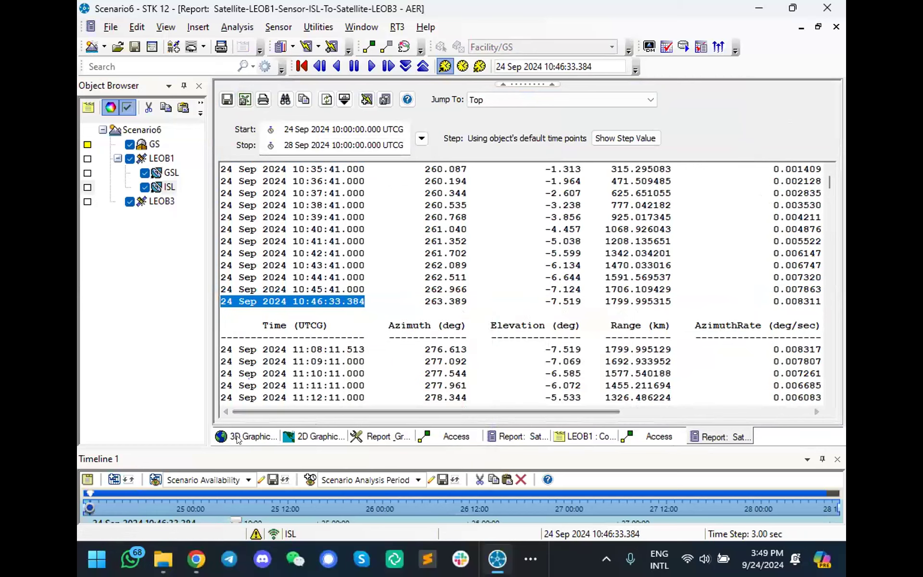
Step: Inspect LEOB3 against the ISL cone in the 3D view, play the animation onward, and orbit around LEOB1
click(238, 437)
drag(478, 269, 502, 360)
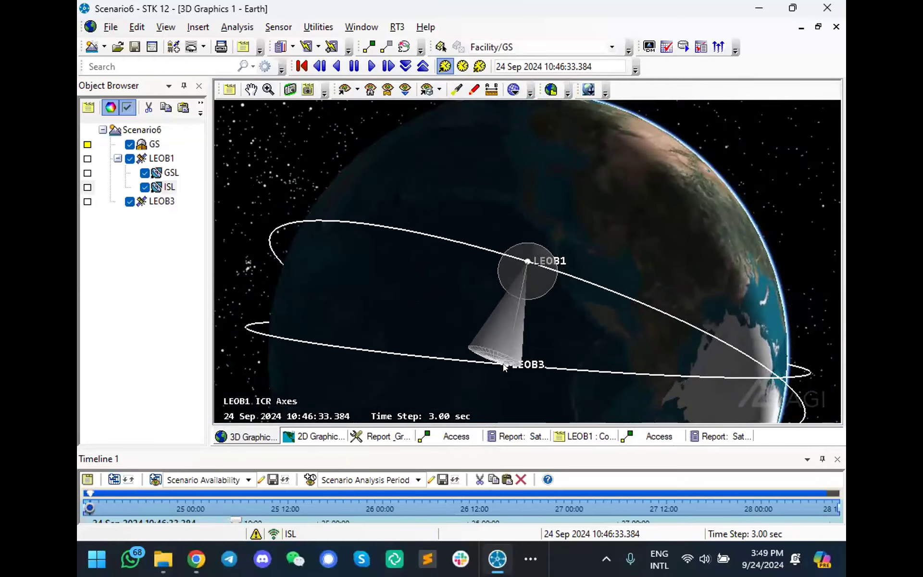
click(371, 66)
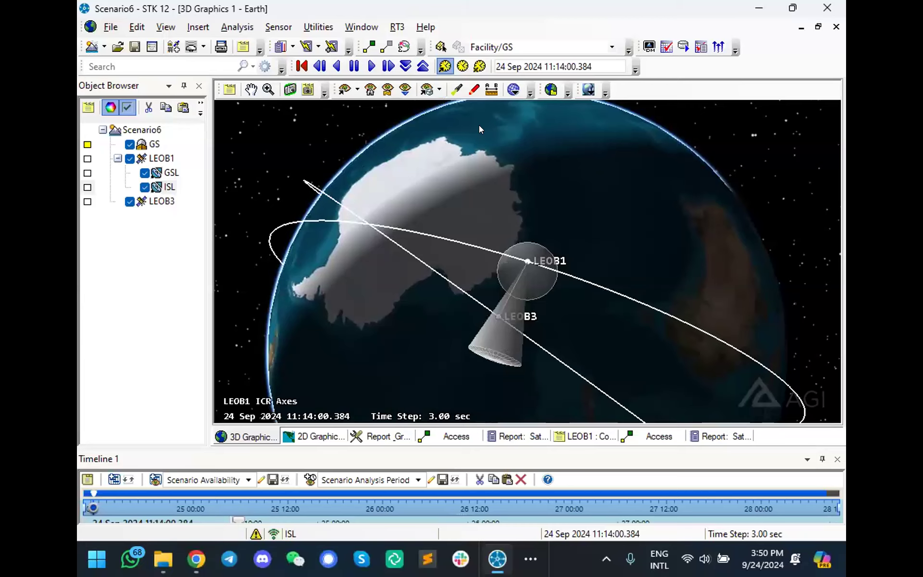
drag(615, 272, 536, 307)
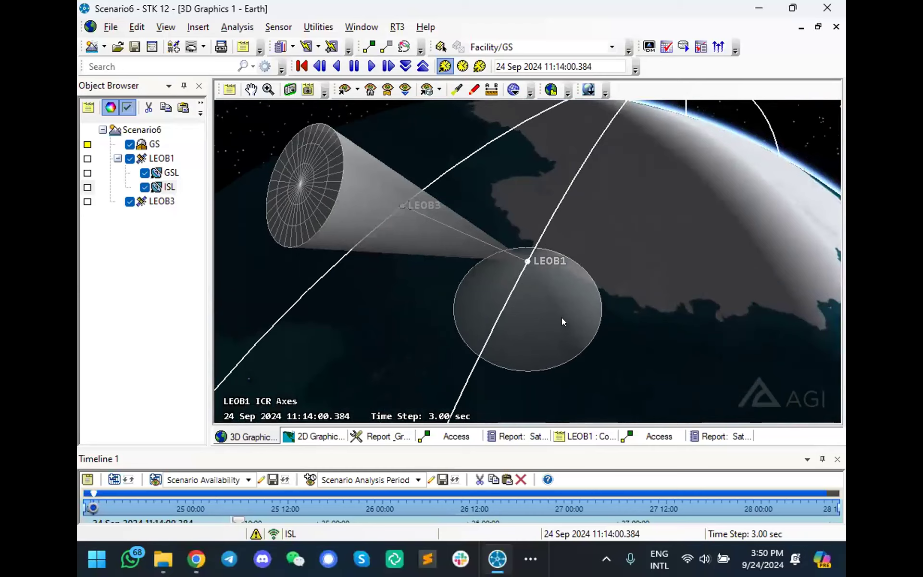